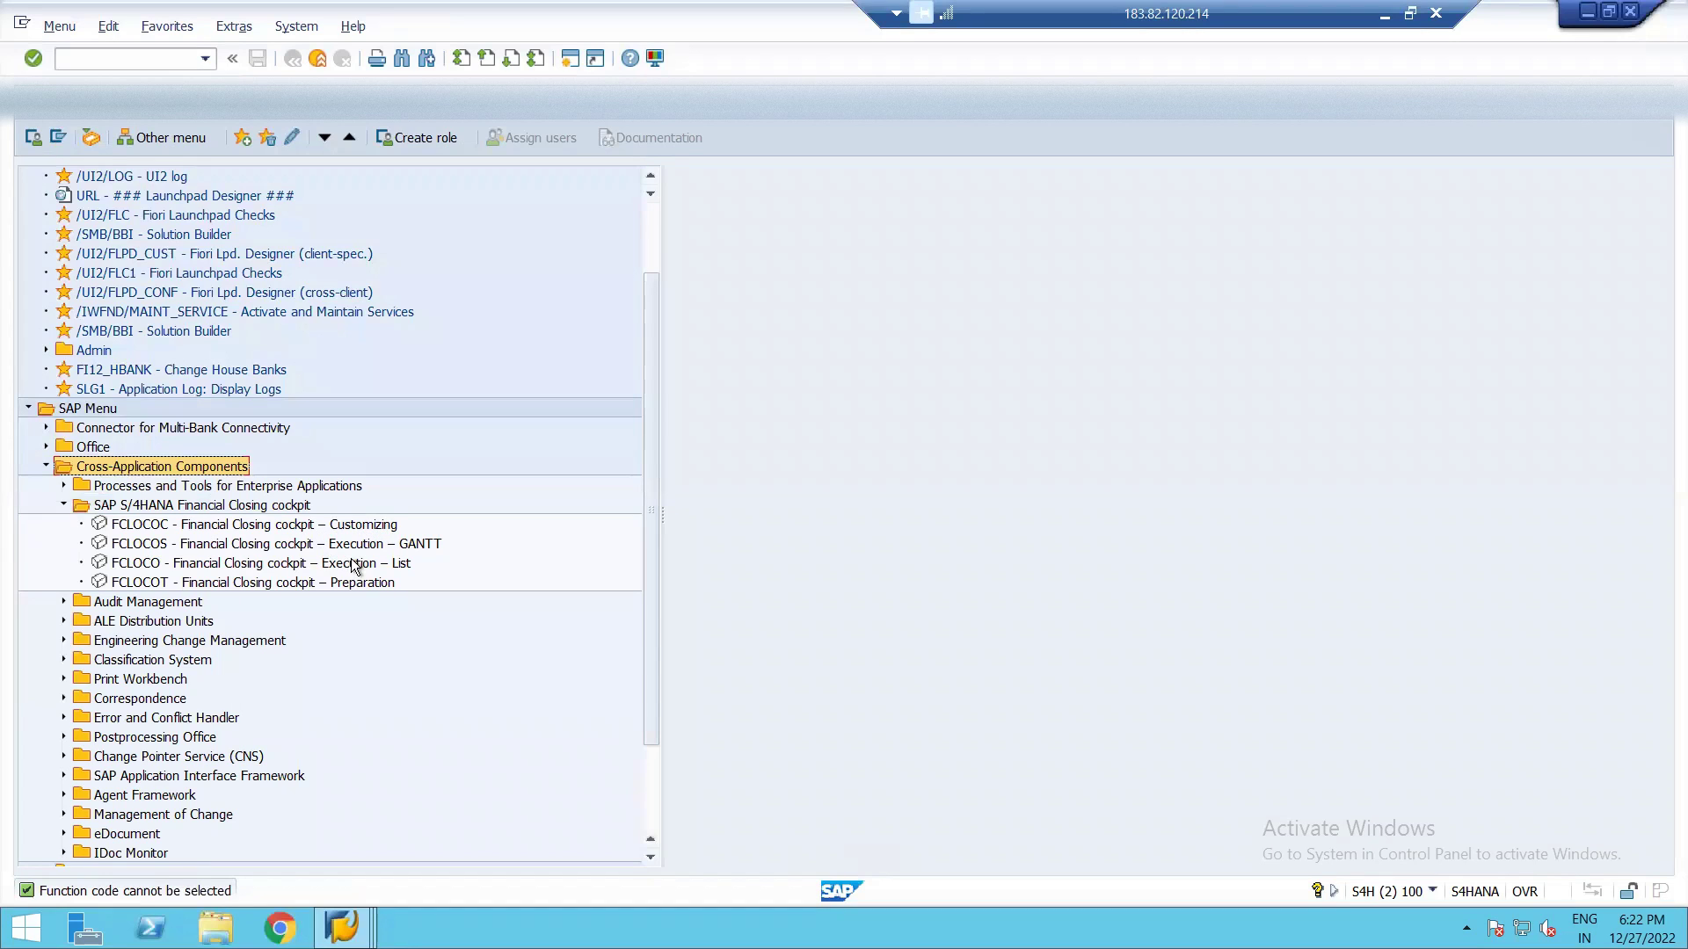
- Start Financial Closing cockpit – Customizing (FCLOCOC) and open the month-end closing template 1-FC-MONTH
double_click(186, 527)
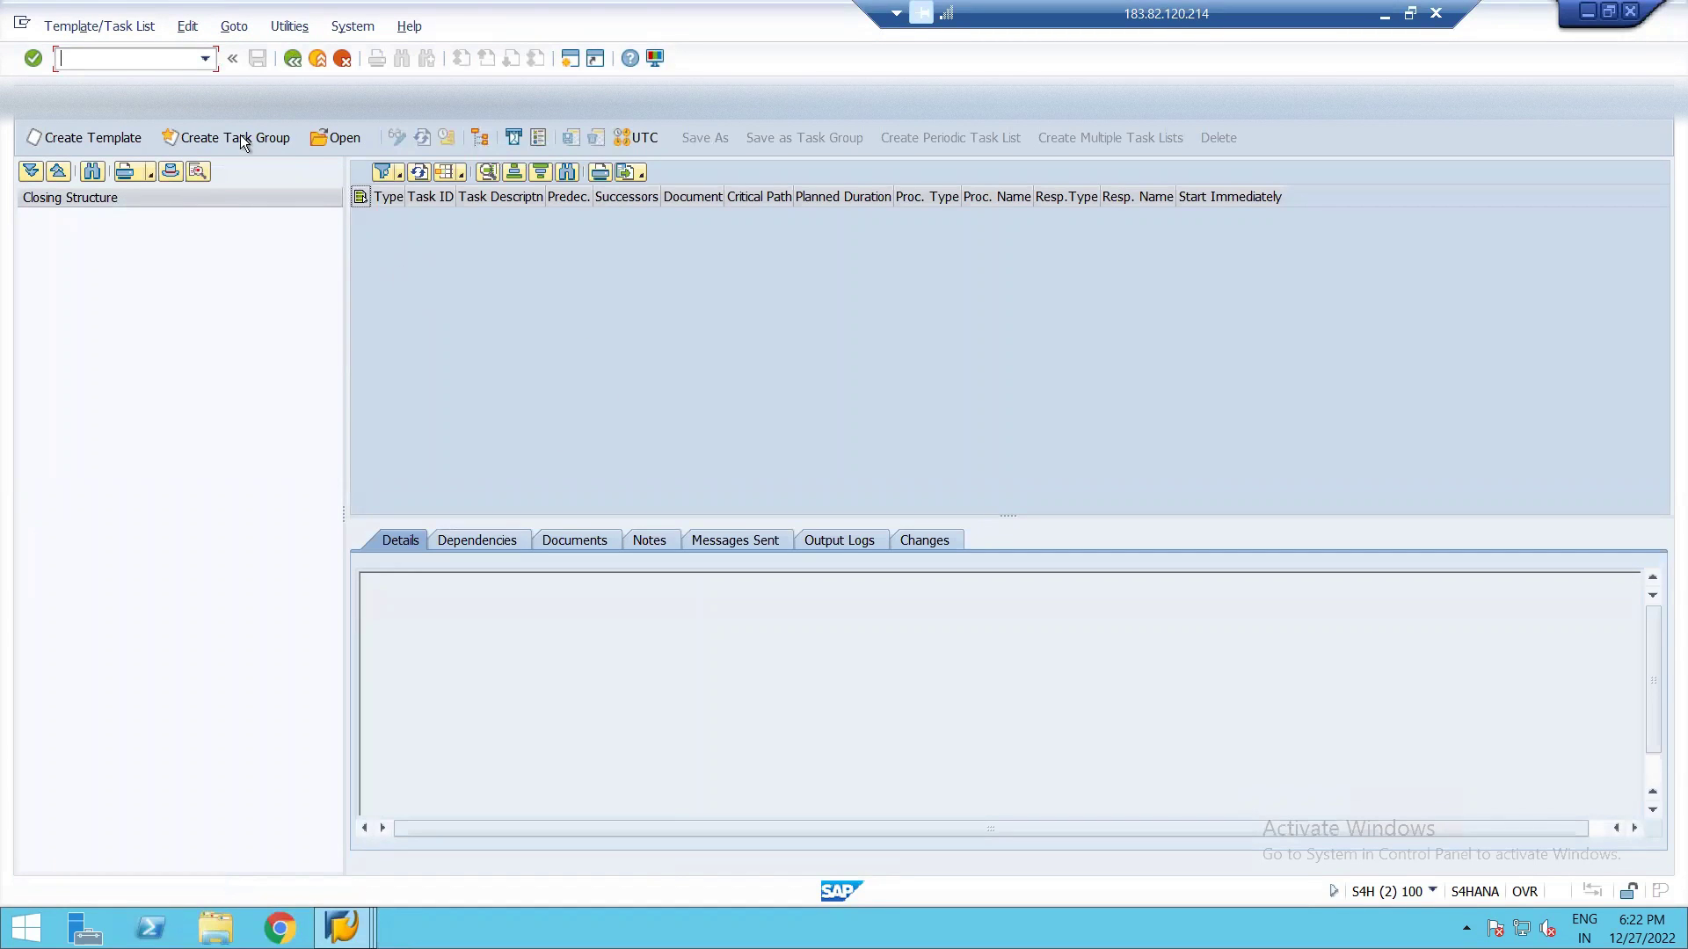
left_click(118, 145)
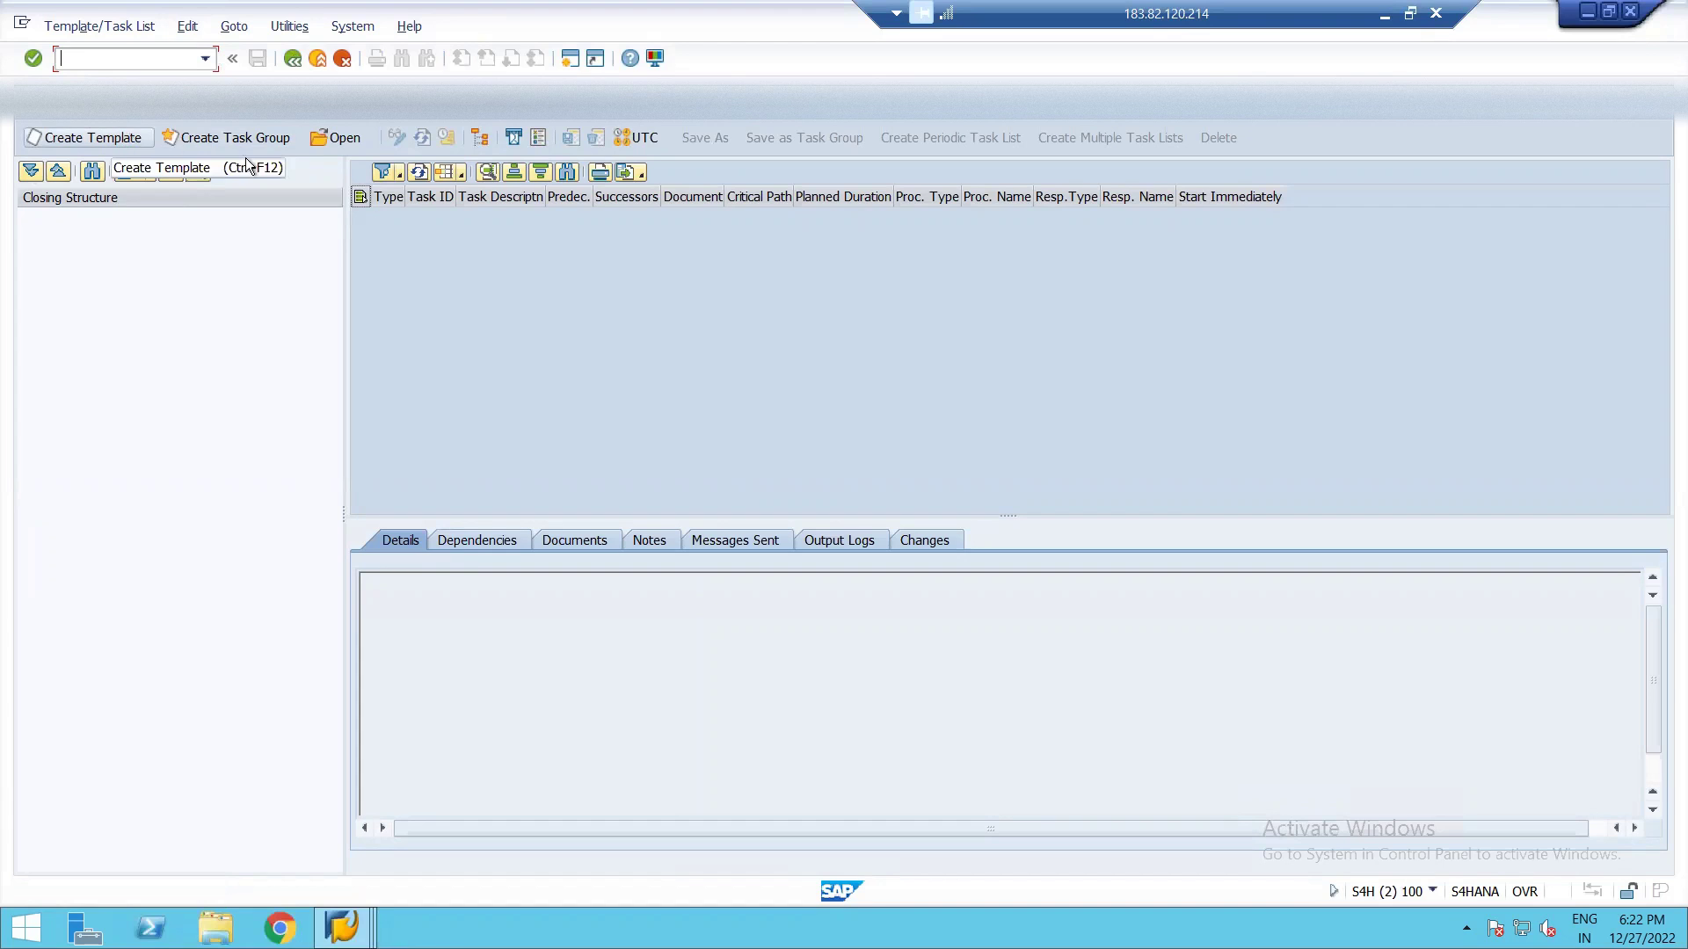
left_click(334, 141)
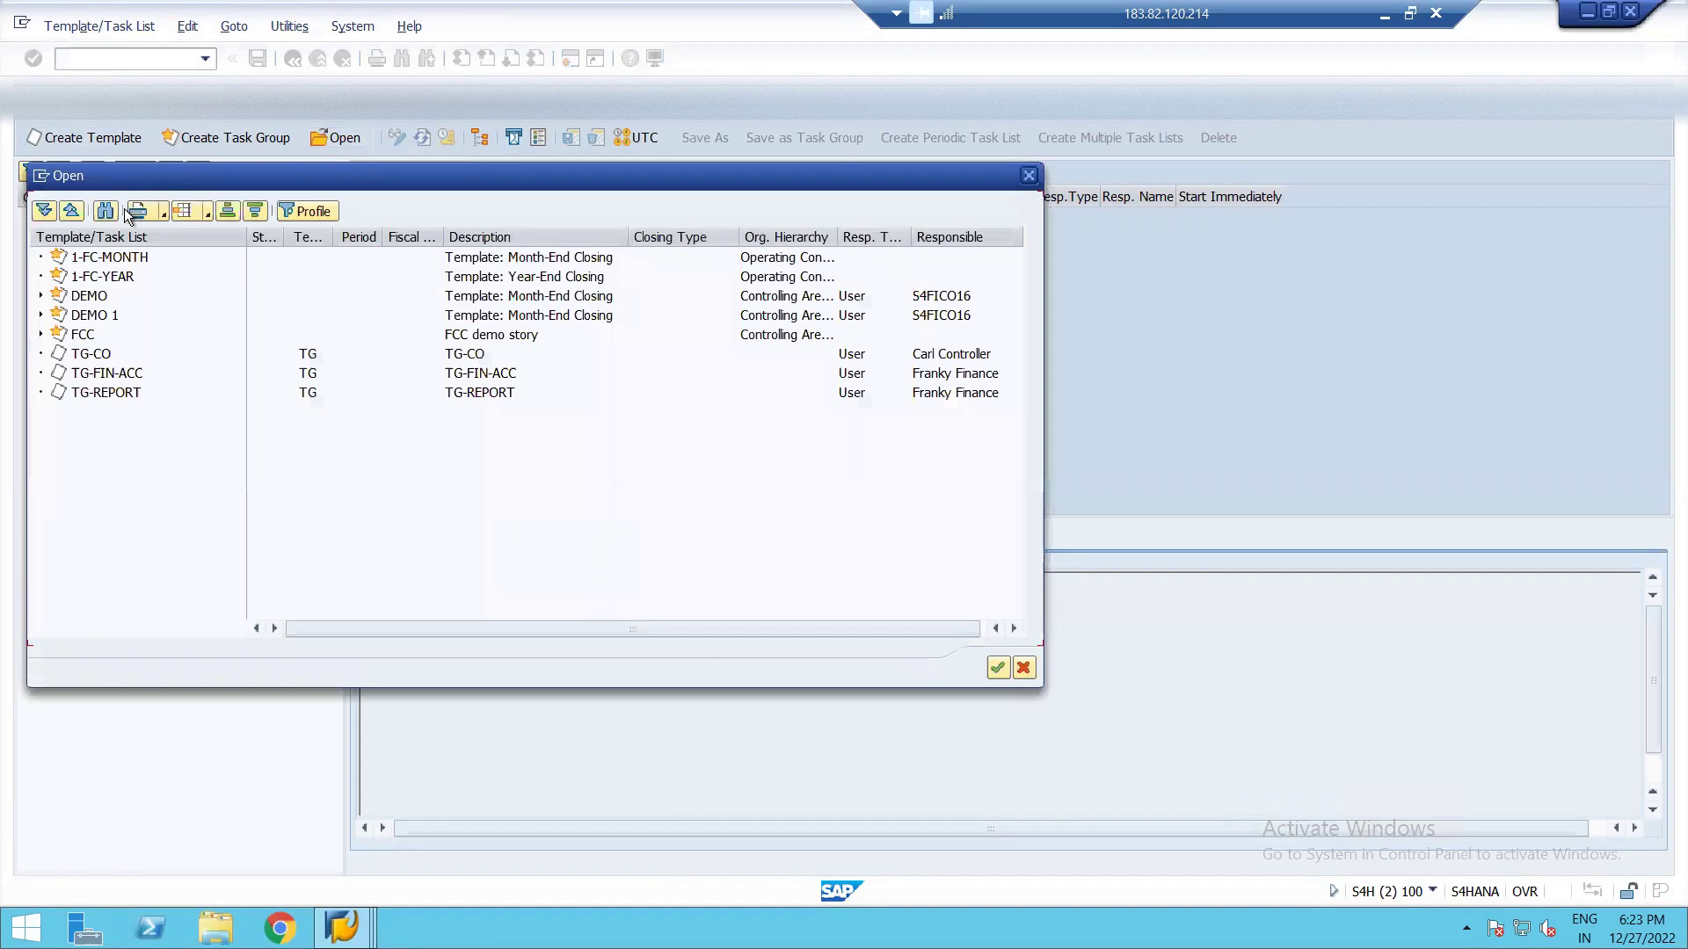
double_click(98, 260)
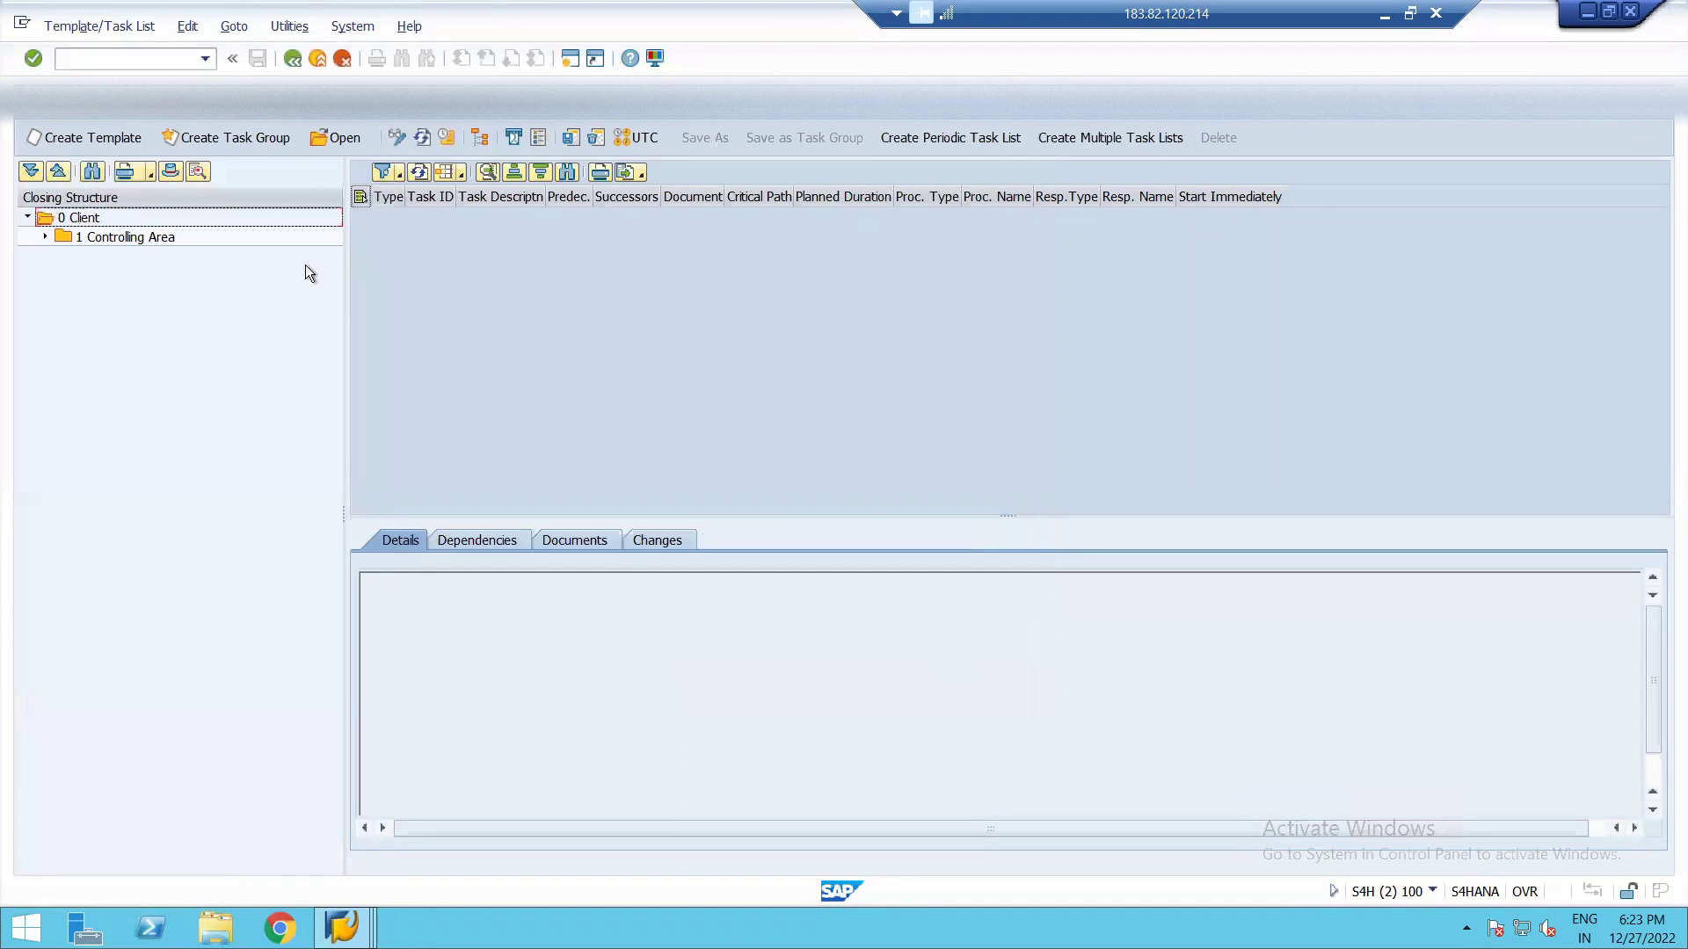
- Examine the template's closing structure down to the subfolders of the preparatory, period-end and subsequent closing tasks under Company Code
left_click(29, 219)
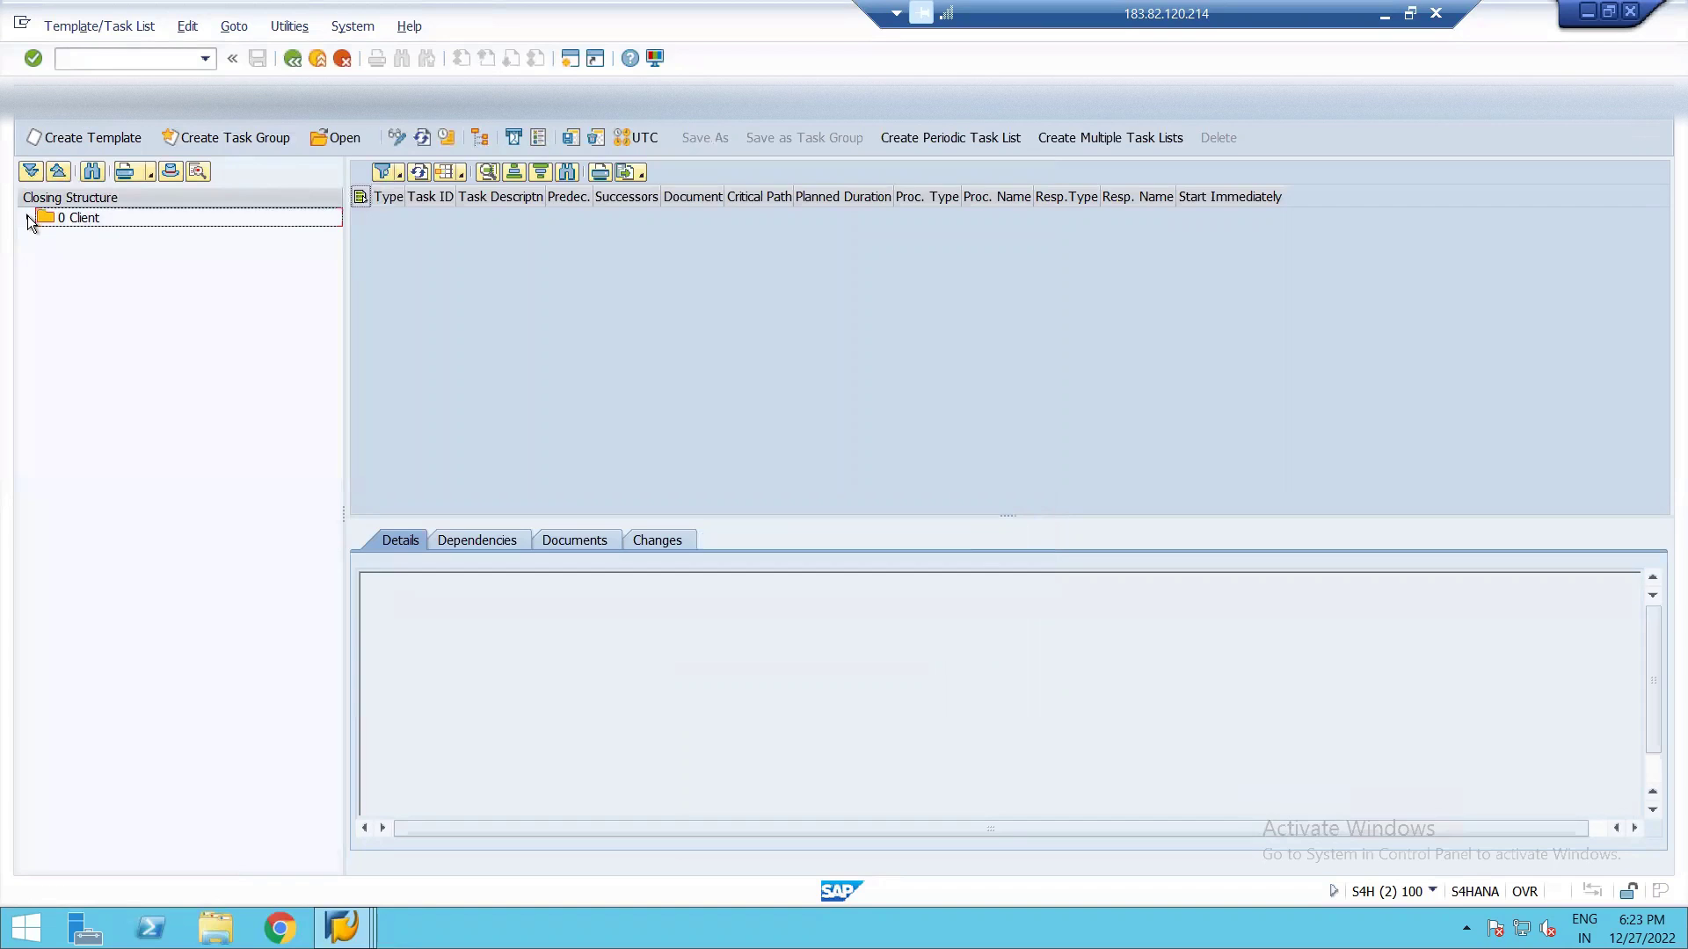
left_click(29, 219)
left_click(45, 237)
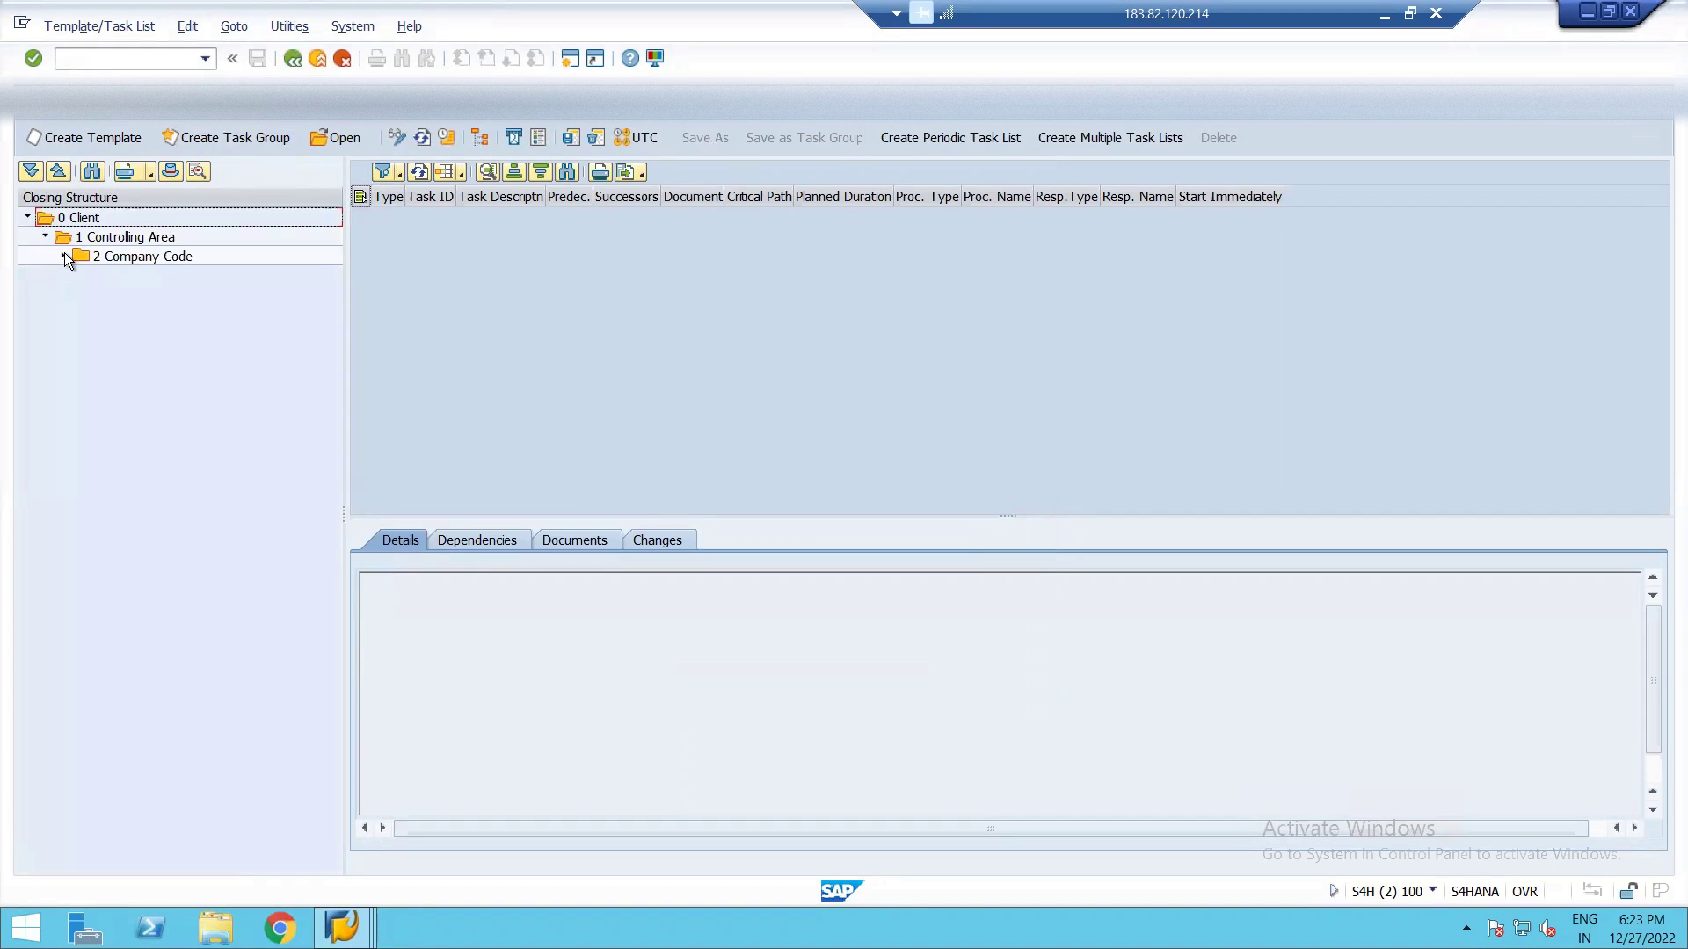
left_click(64, 256)
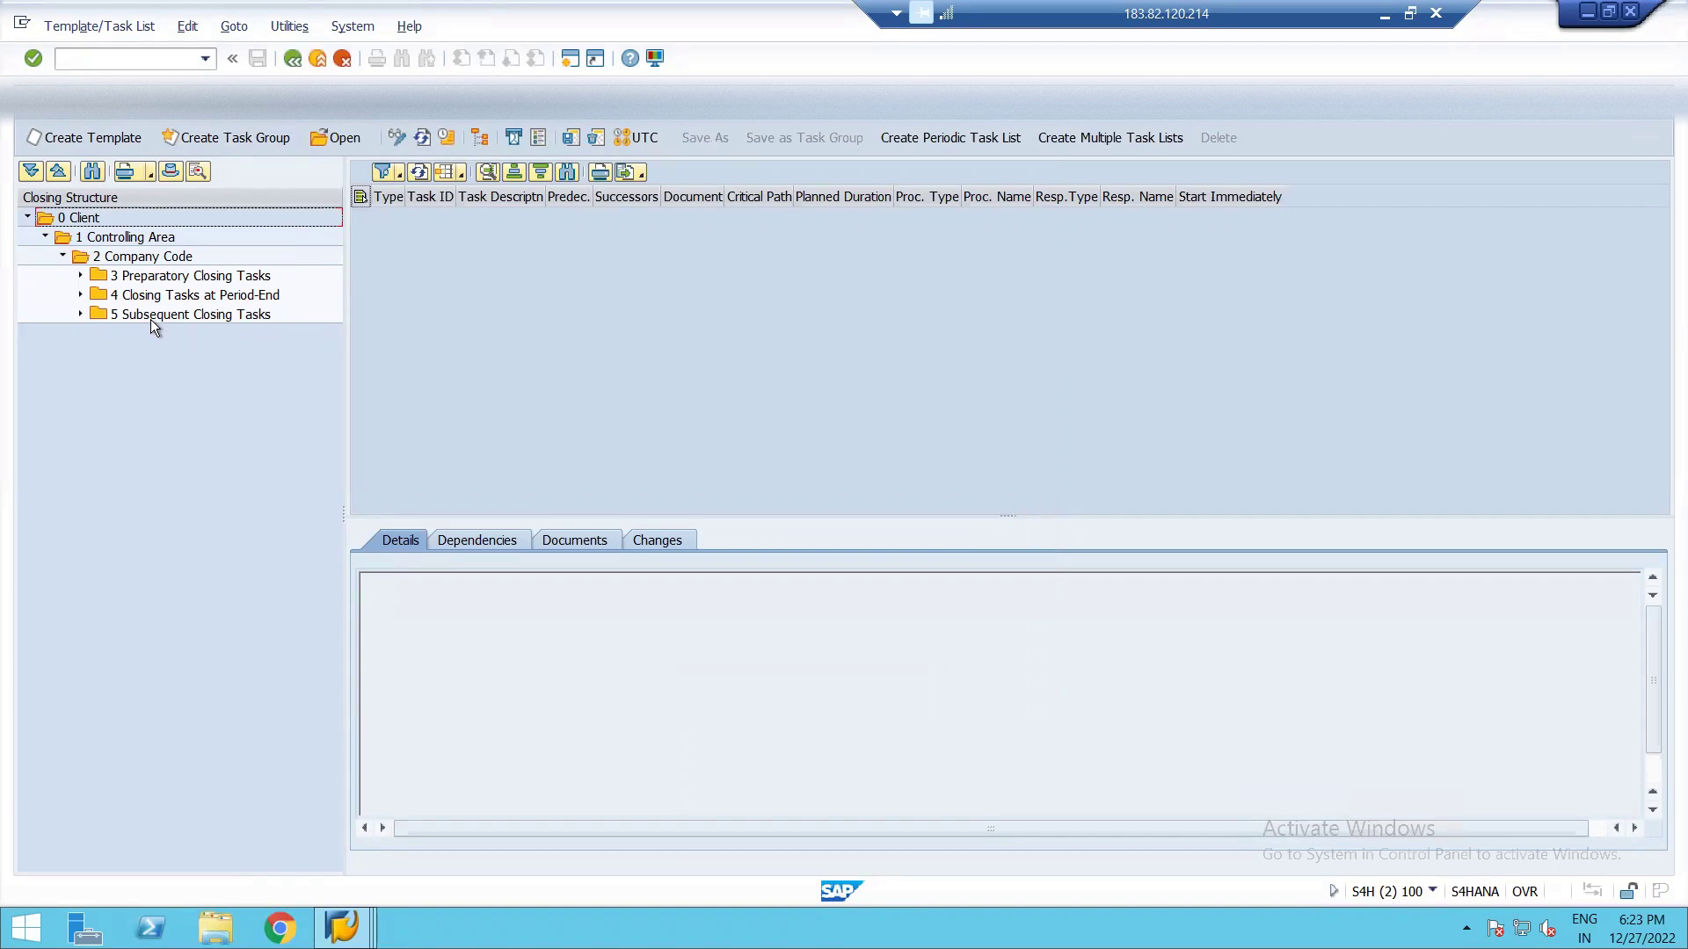
left_click(79, 277)
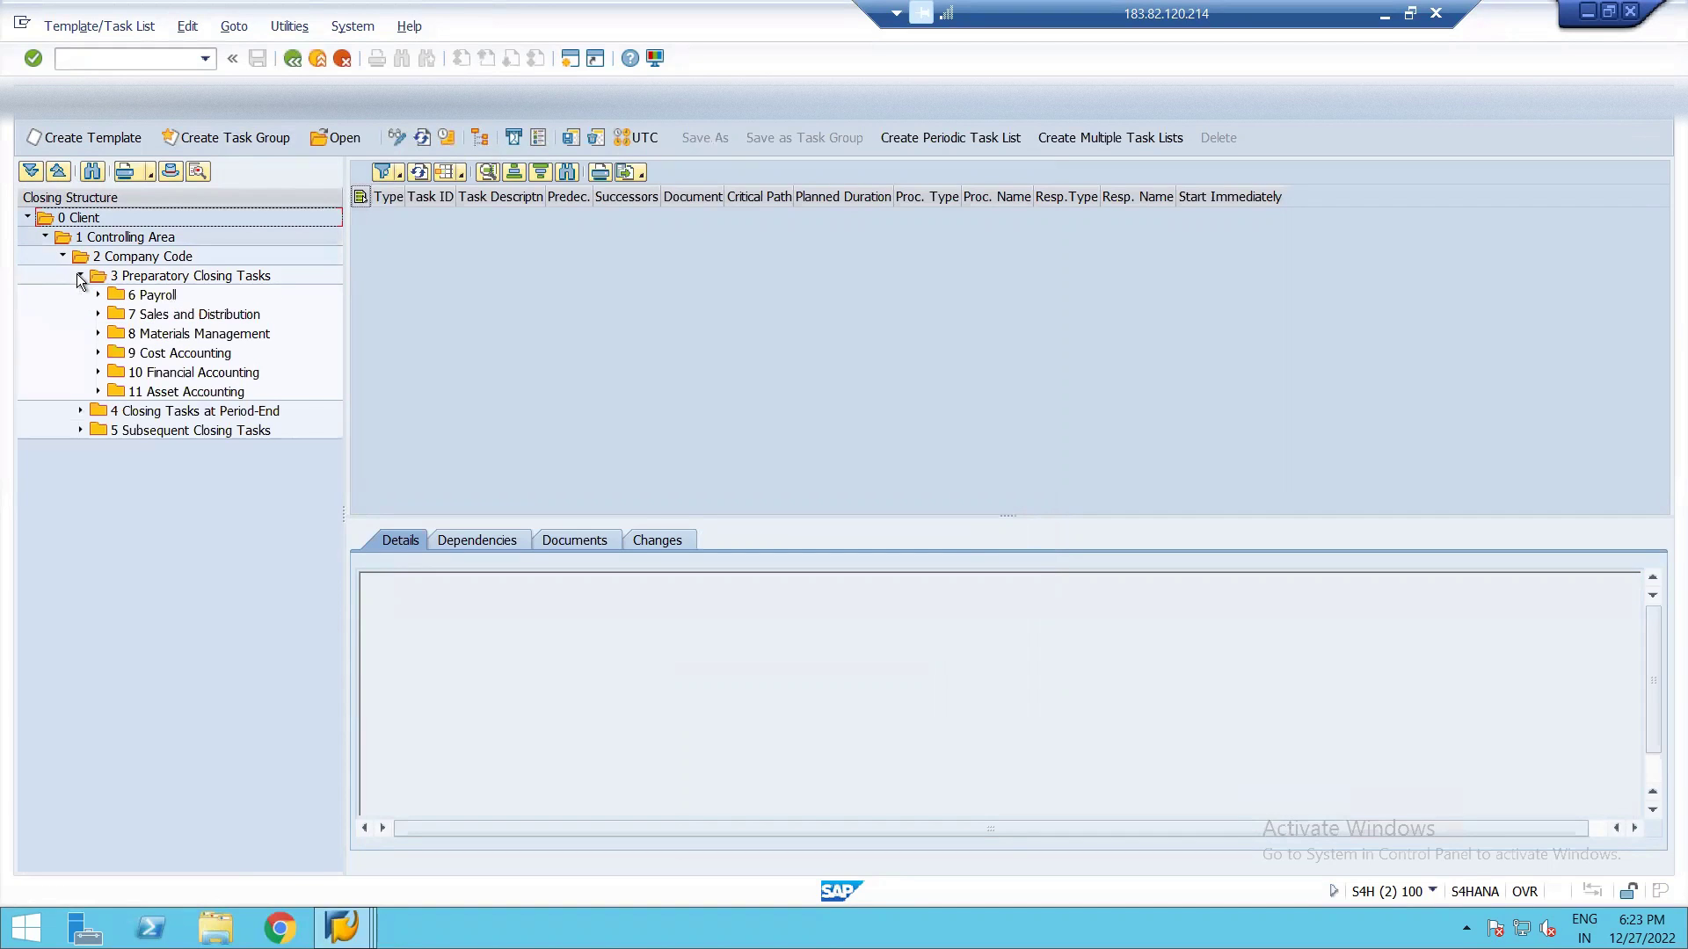
left_click(80, 410)
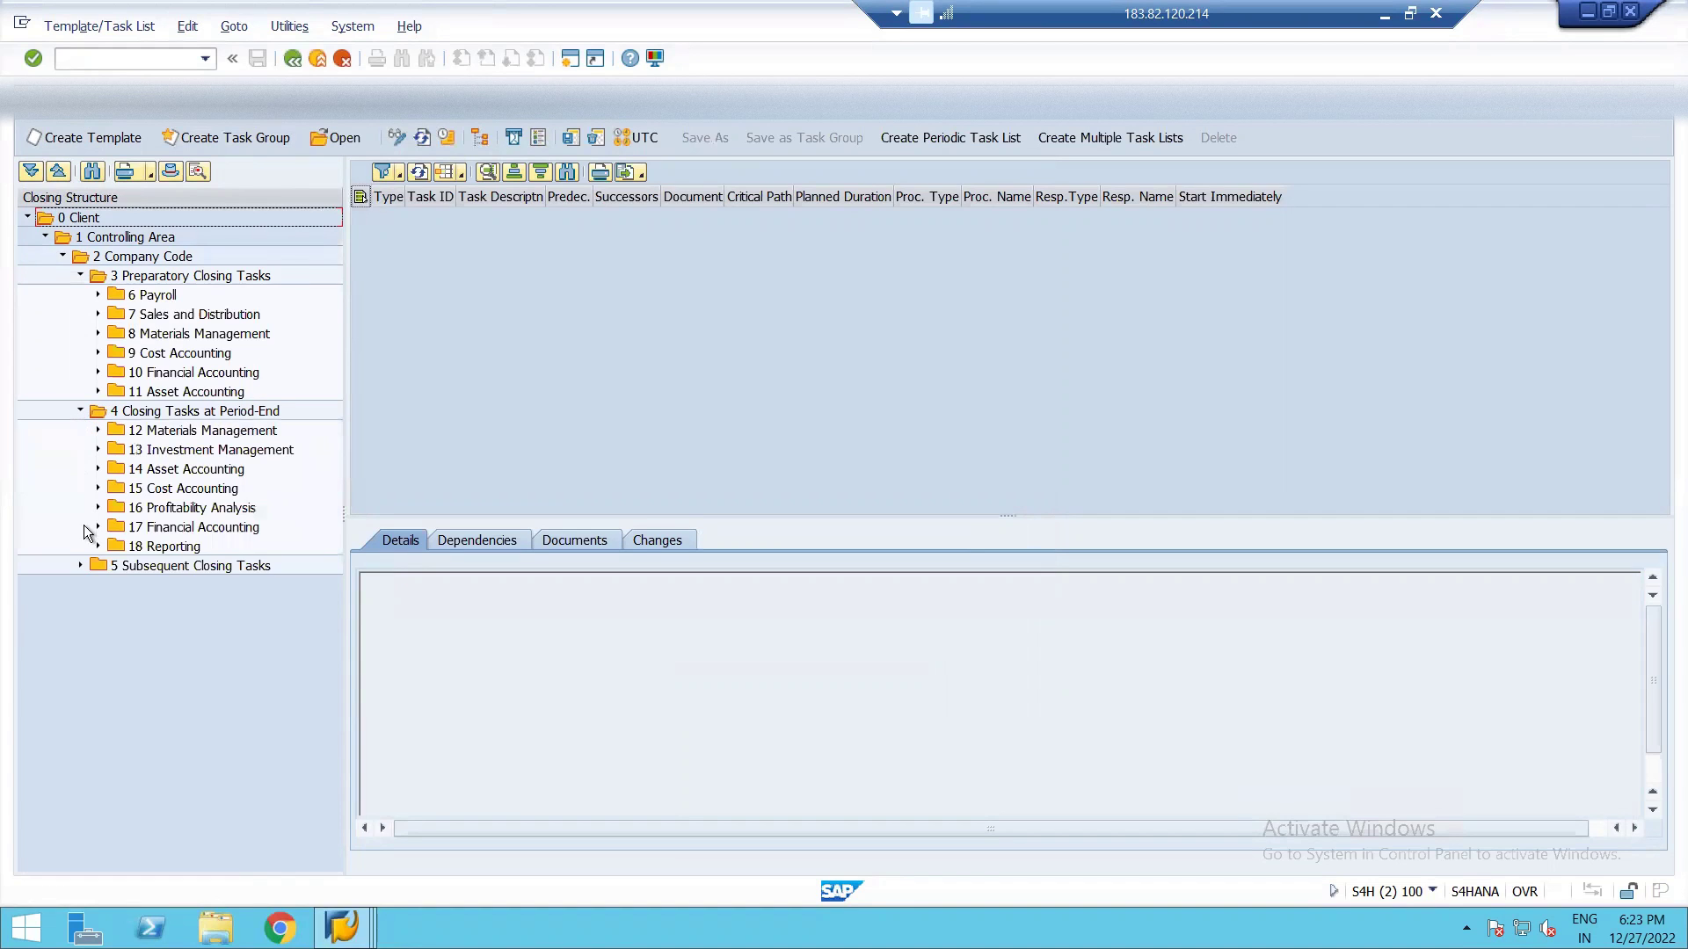
left_click(79, 566)
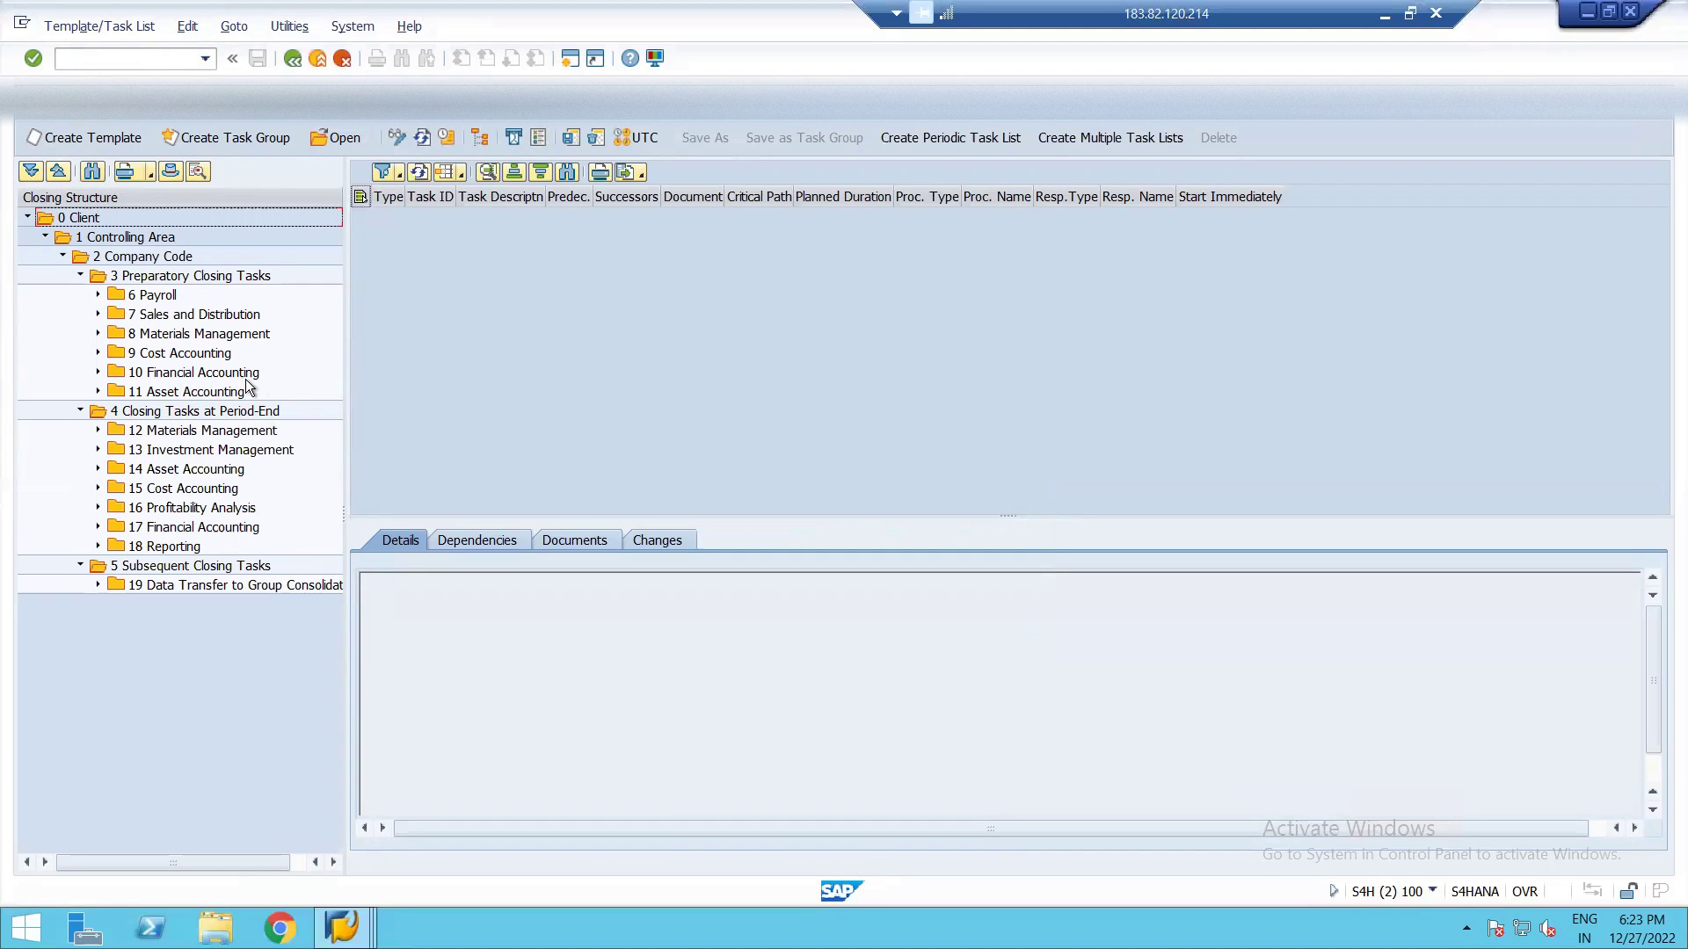
left_click(79, 275)
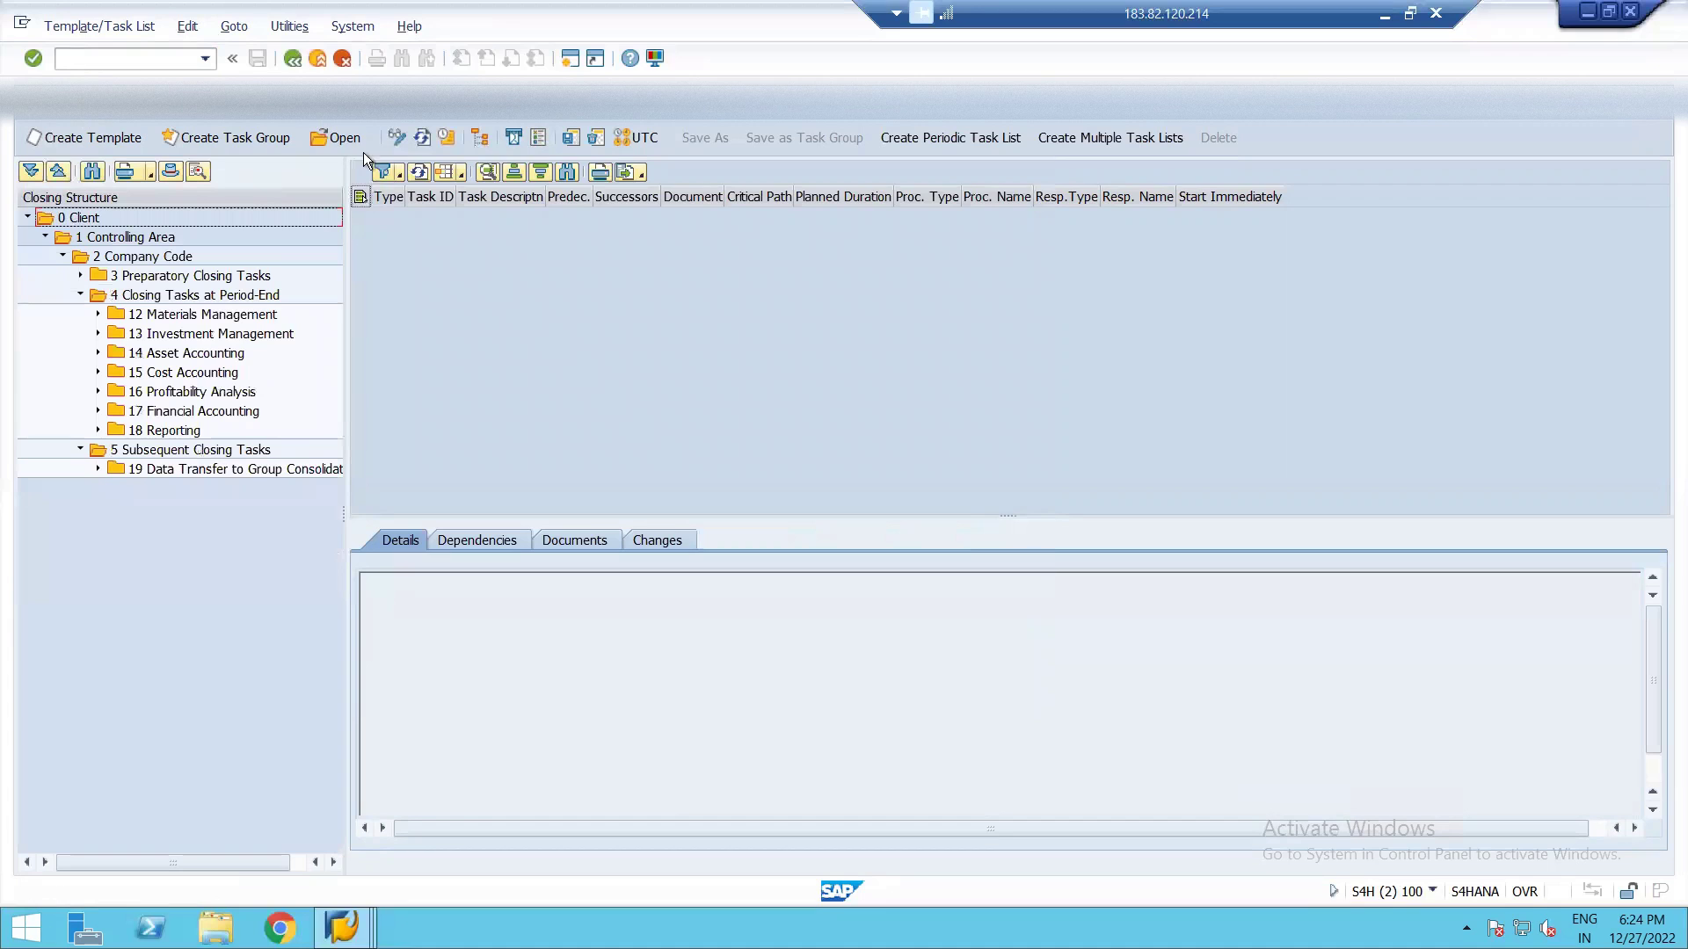
- Switch to change mode with a copy of the SAP-delivered template and collapse the Closing Tasks at Period-End and Subsequent Closing Tasks folders
left_click(392, 140)
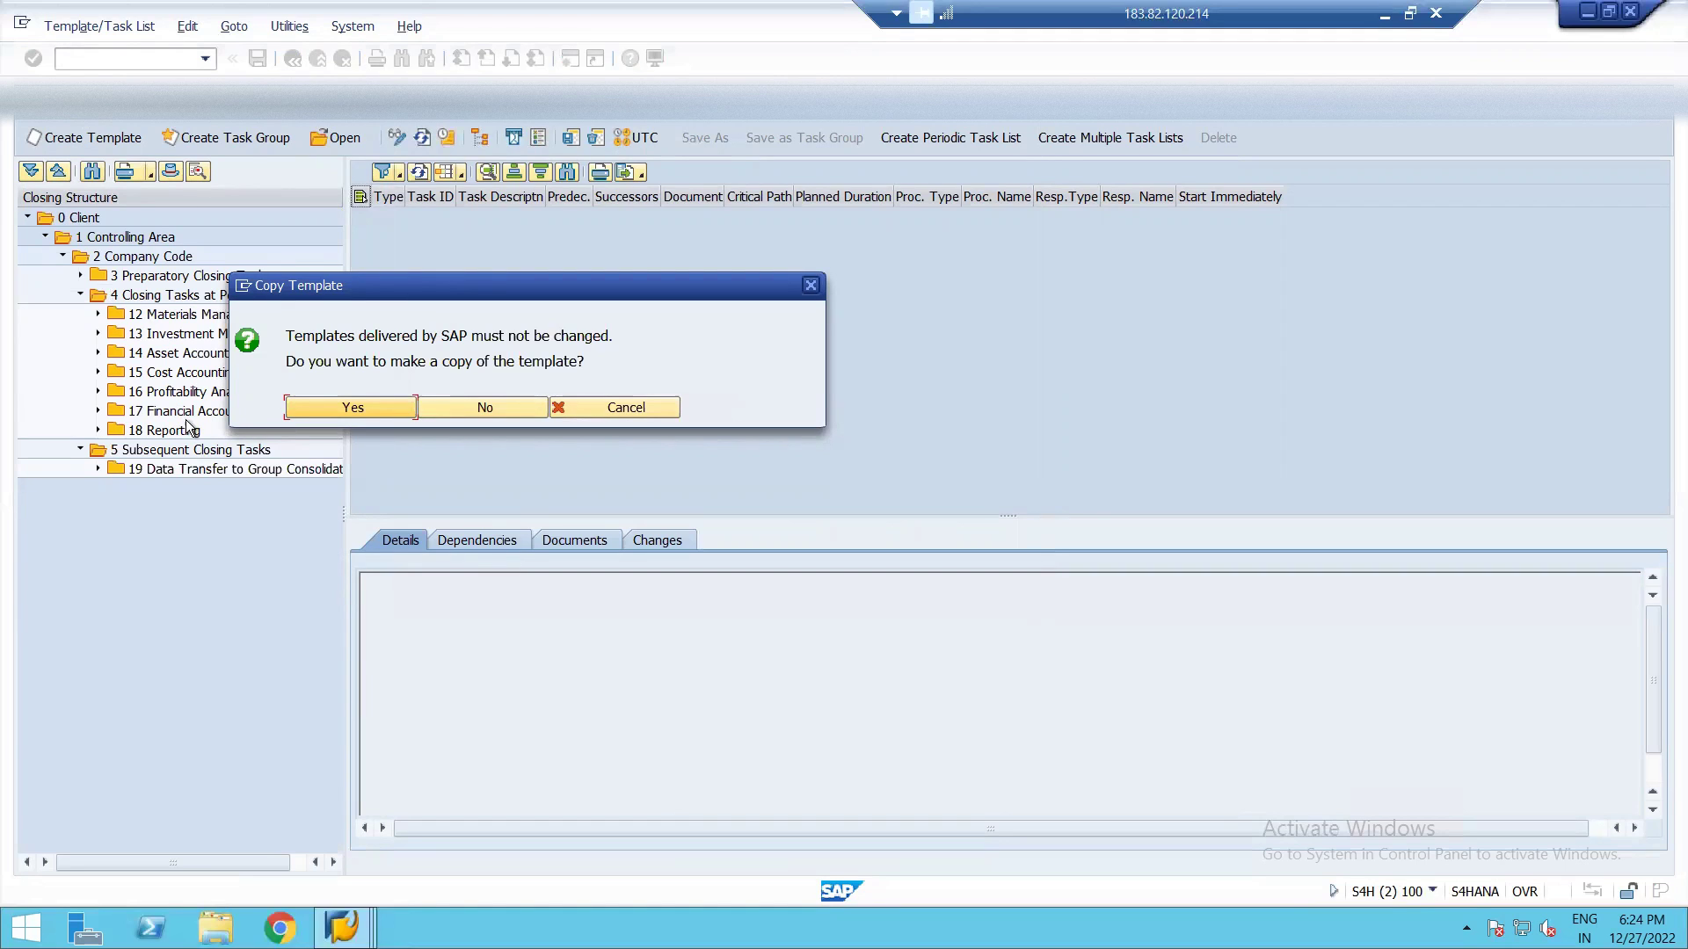
left_click(356, 407)
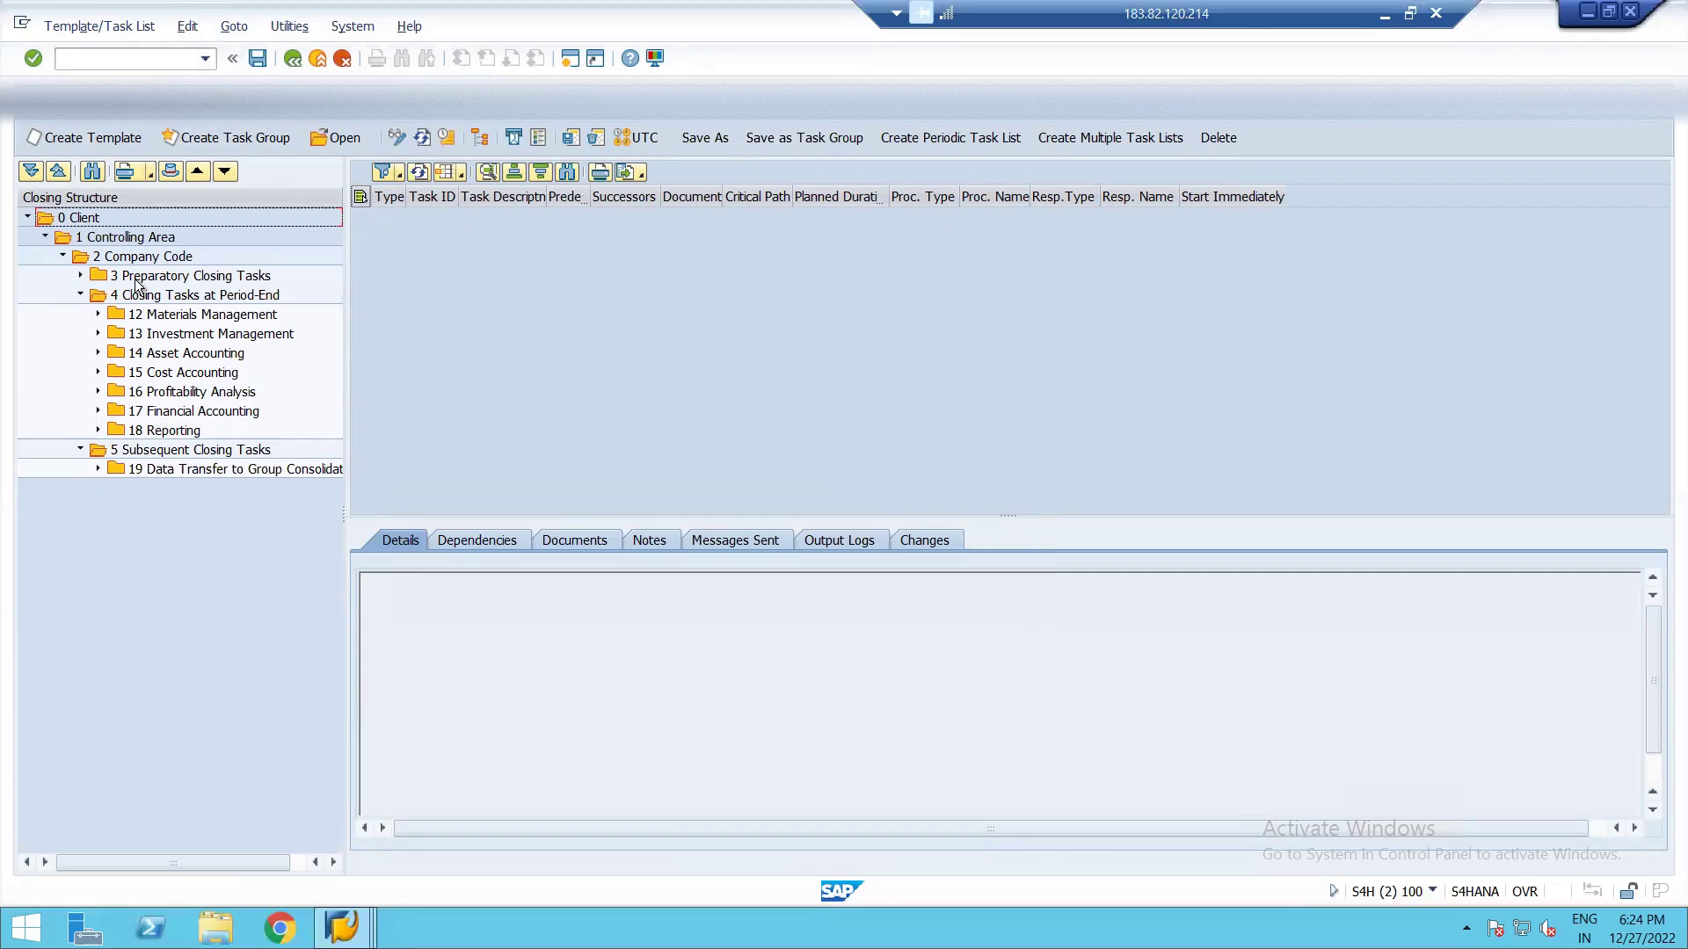
left_click(80, 296)
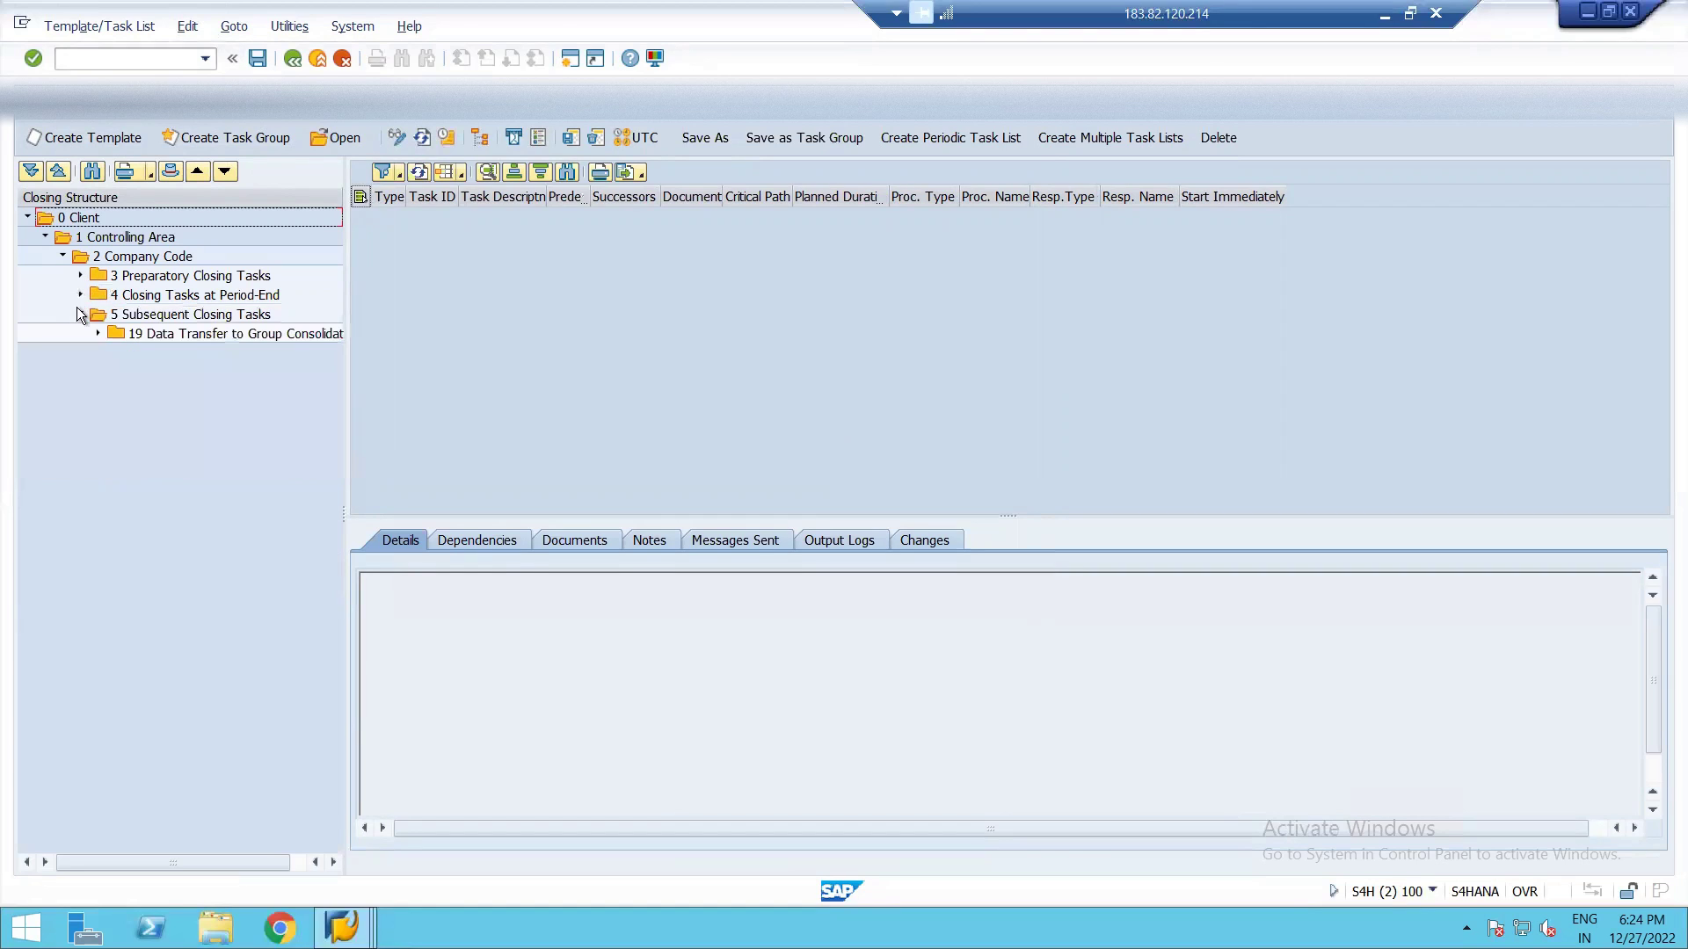
left_click(80, 315)
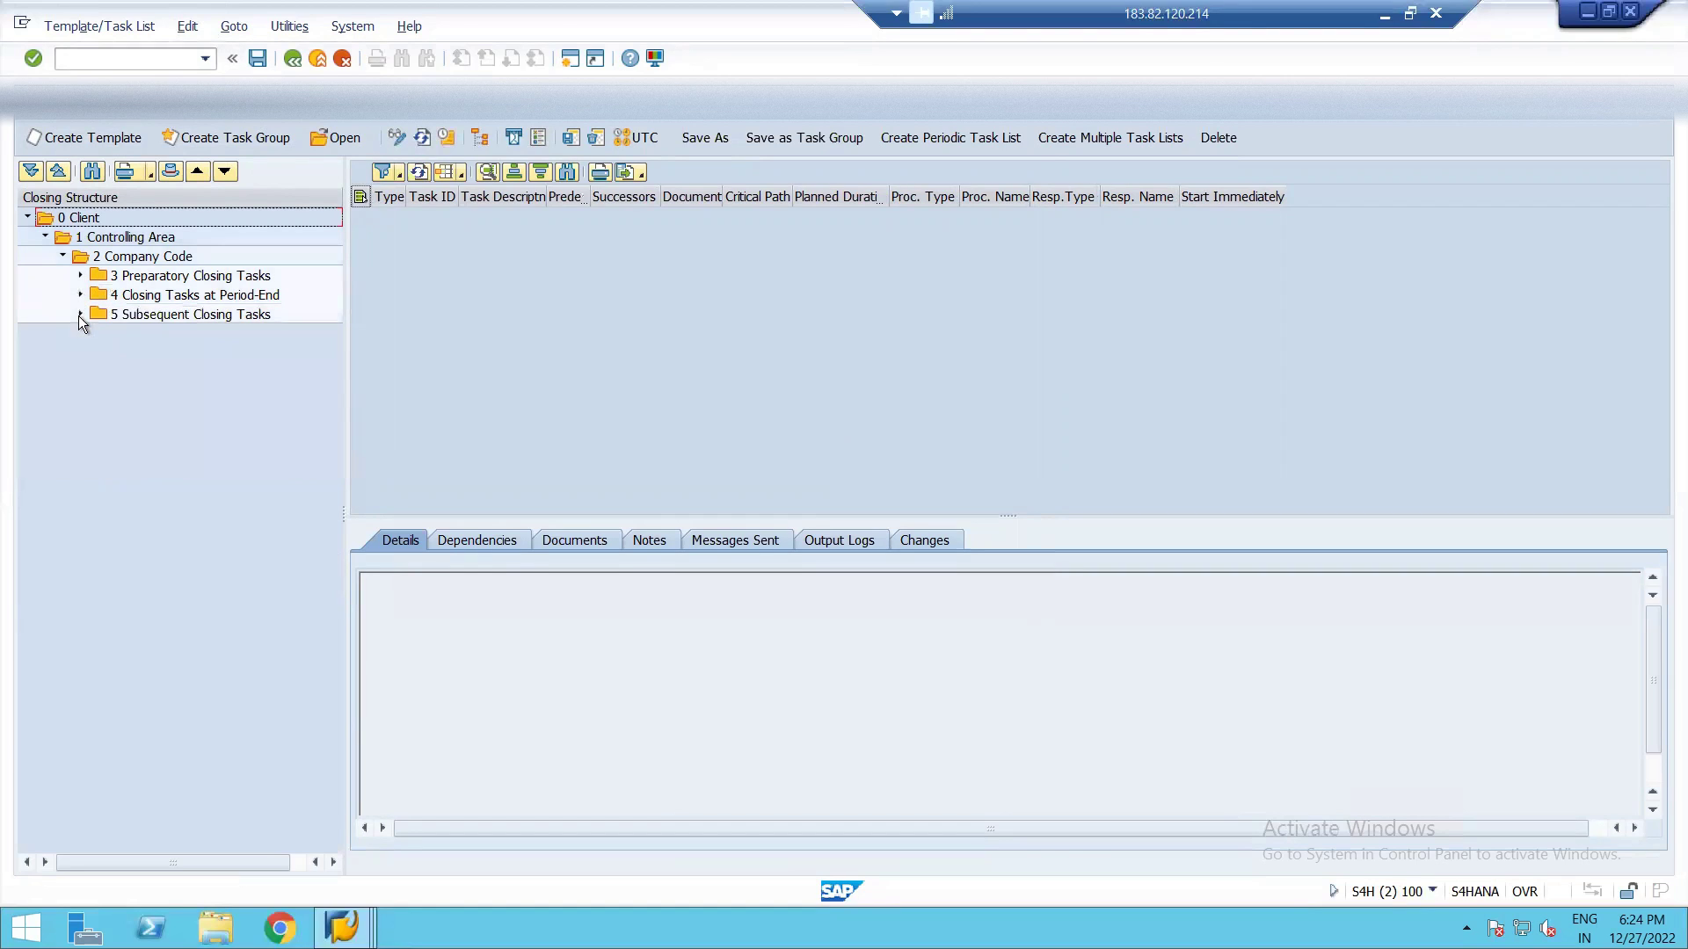
- Delete the Preparatory Closing Tasks folder together with all its subobjects
right_click(156, 281)
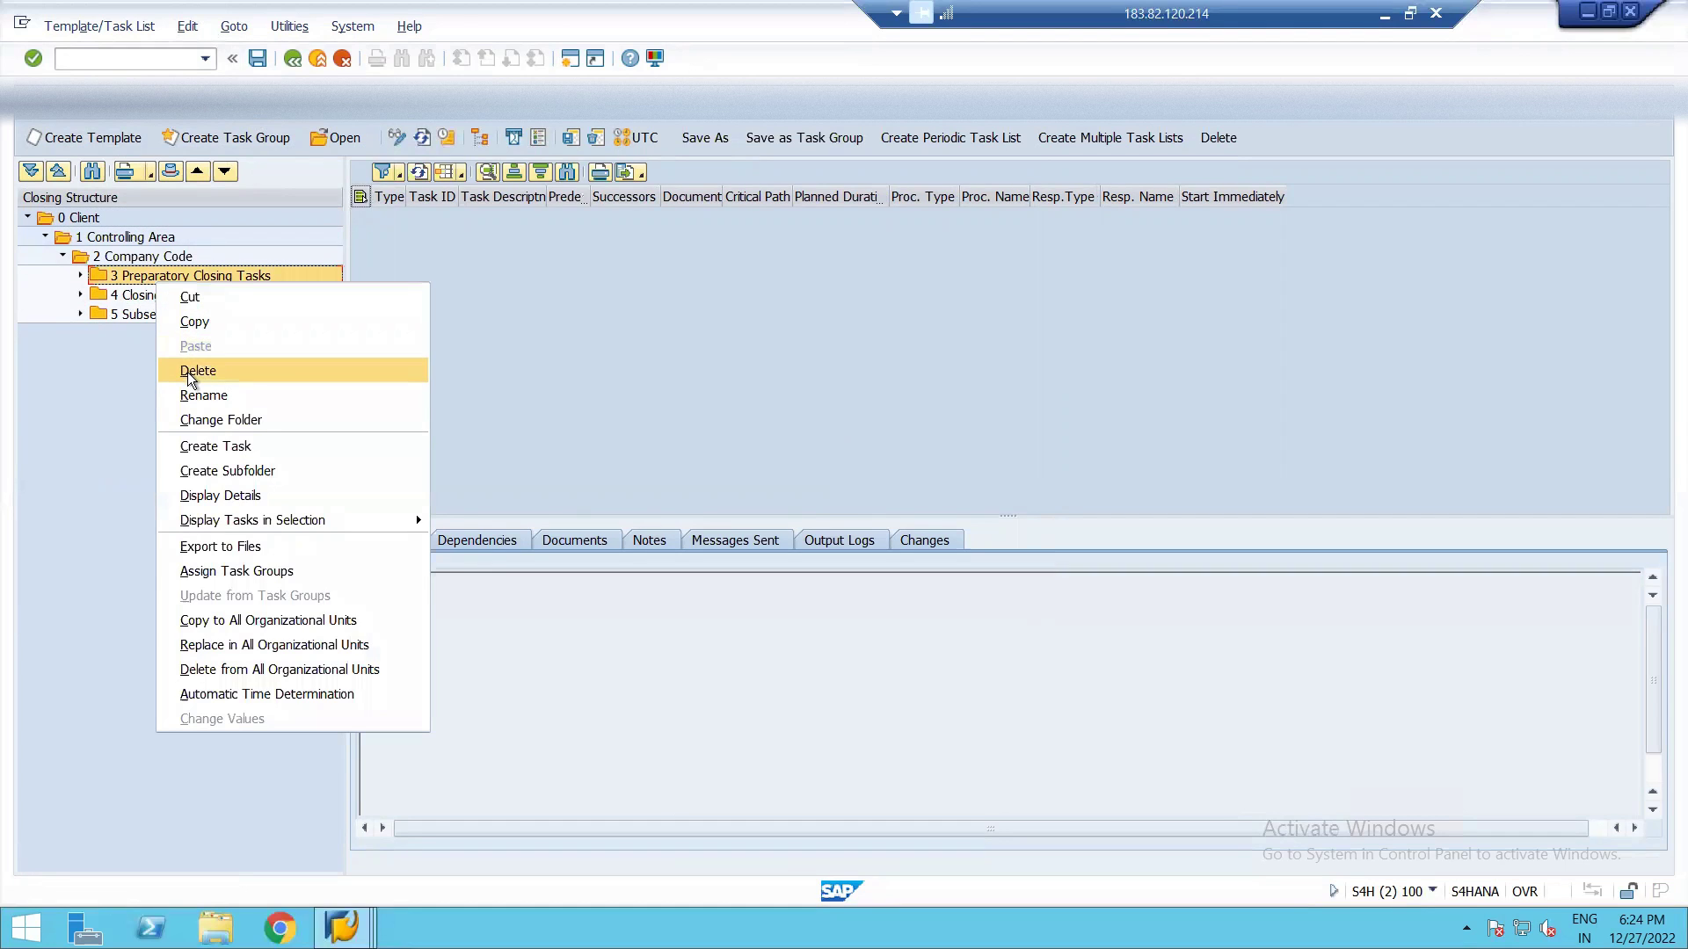
left_click(188, 372)
left_click(324, 403)
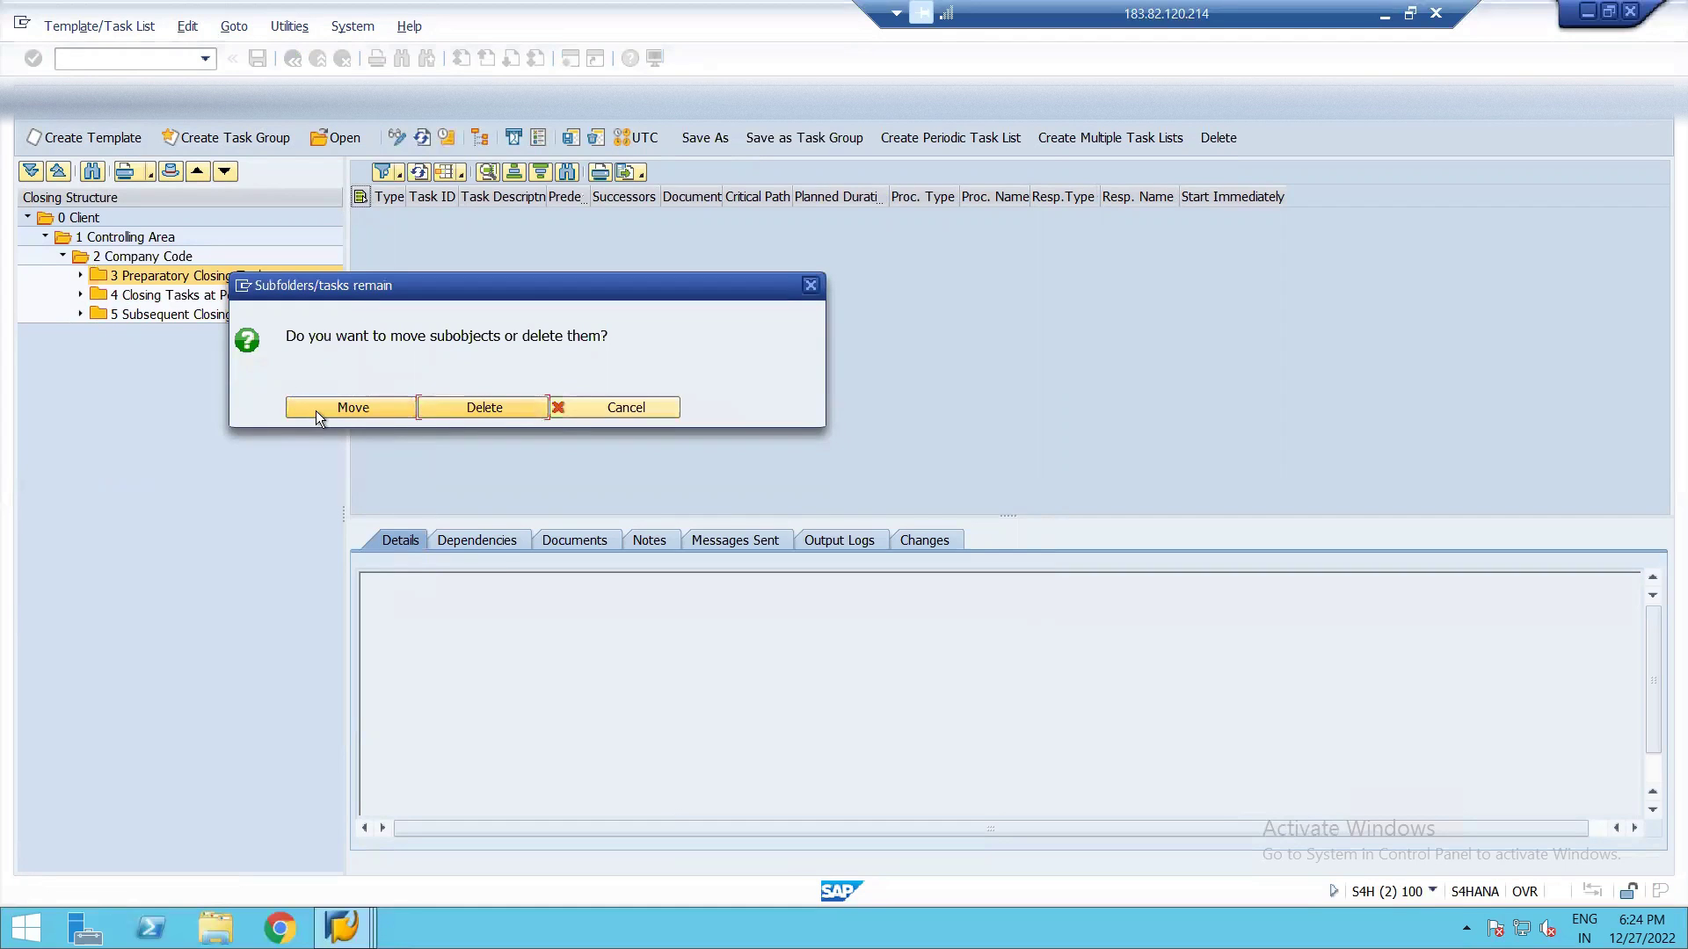
left_click(455, 399)
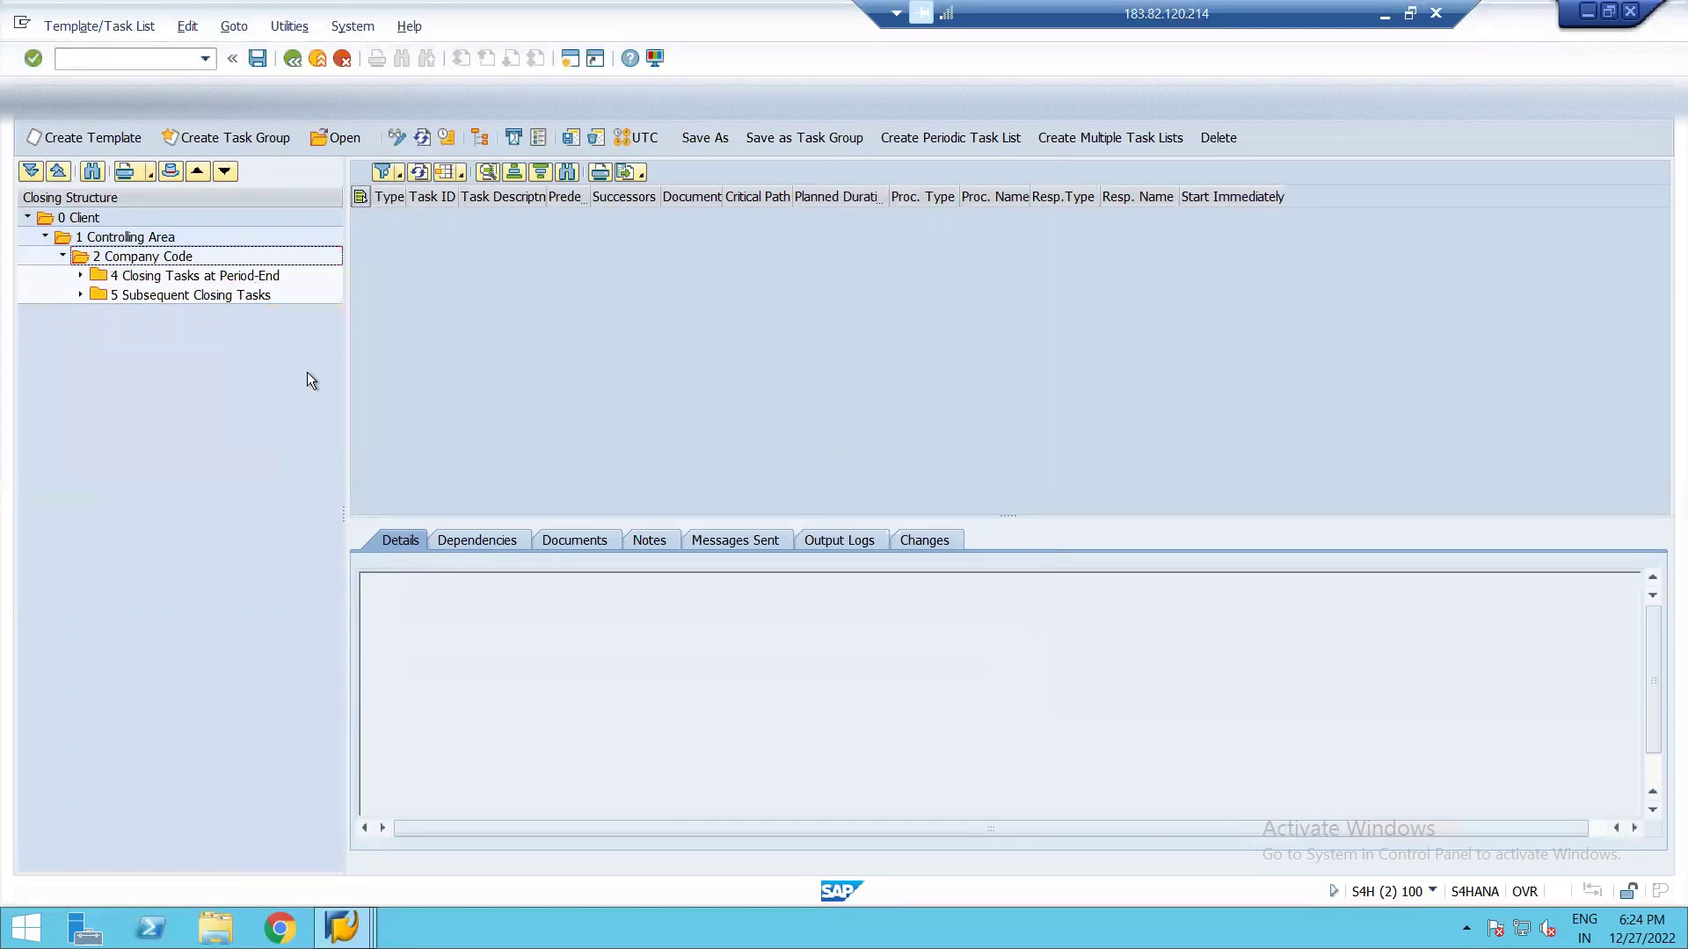
- Delete the Subsequent Closing Tasks folder, including its subobjects
left_click(198, 296)
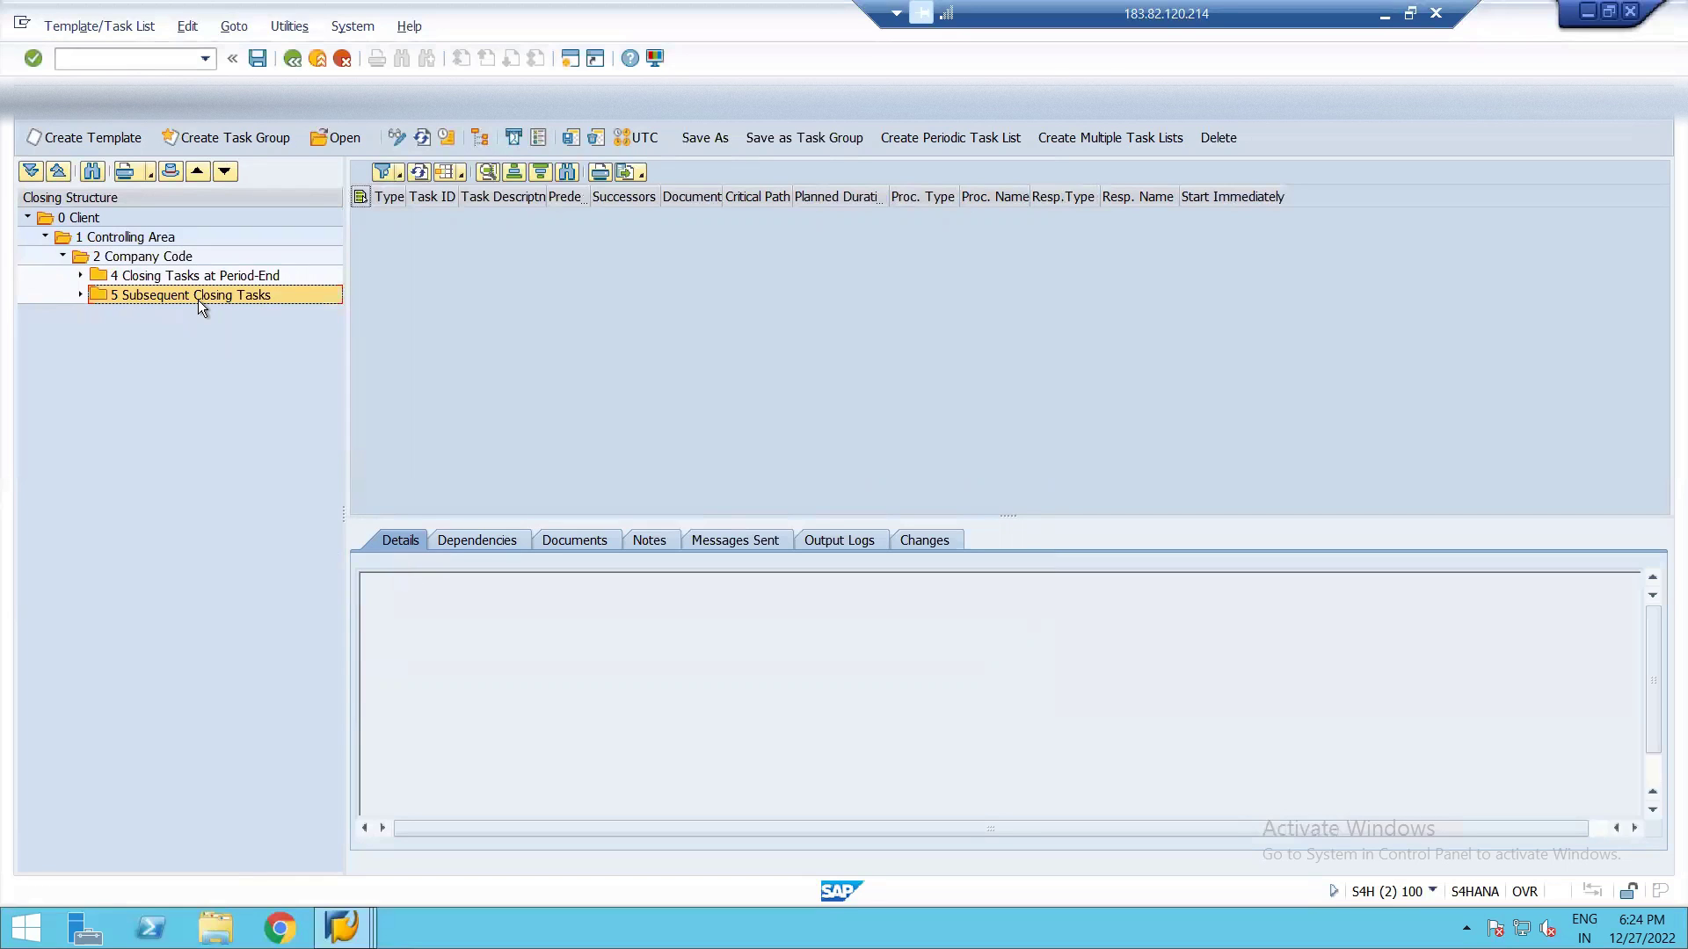
right_click(200, 303)
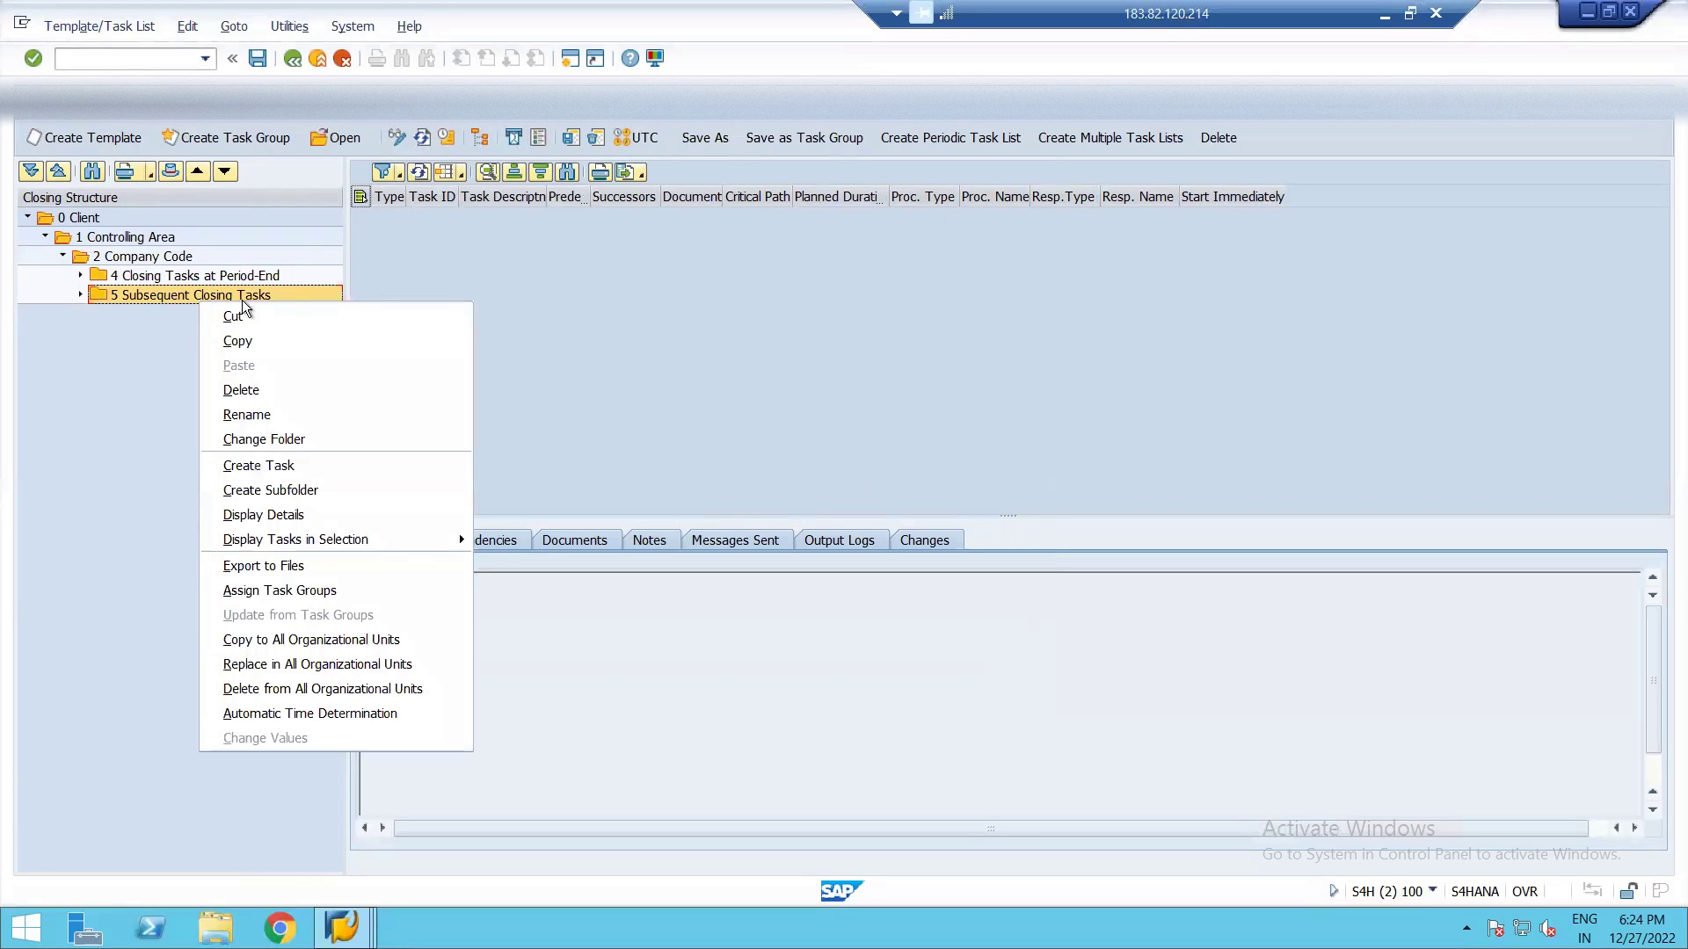
left_click(287, 389)
left_click(294, 408)
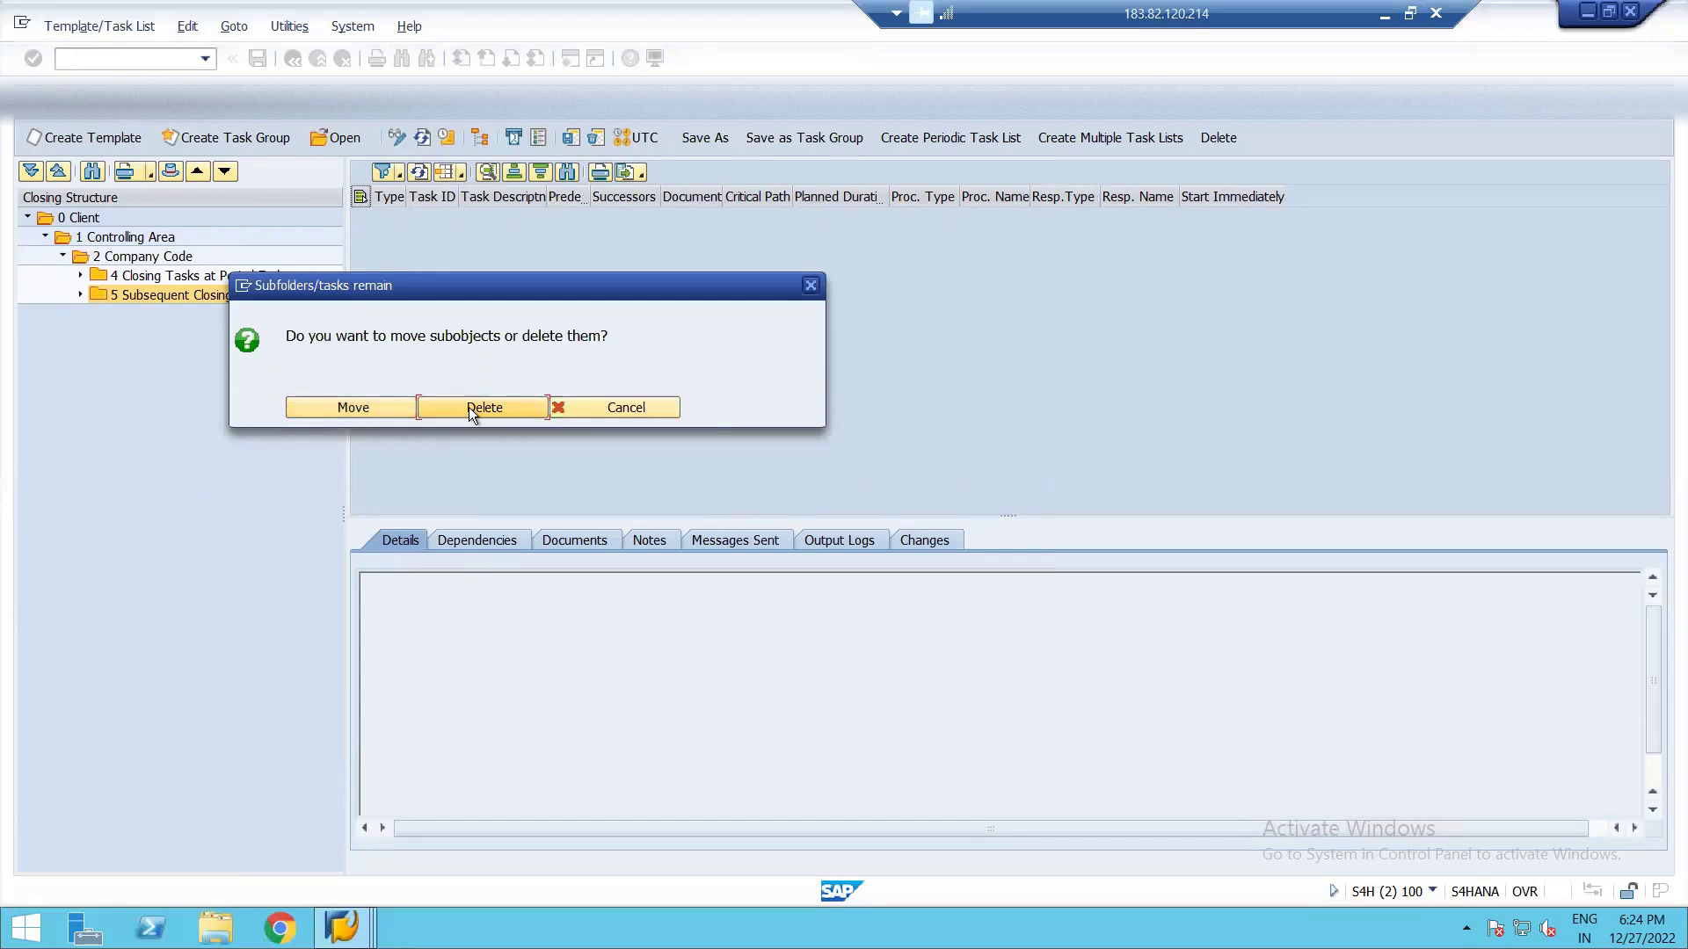
left_click(468, 407)
- Move the Financial Accounting folder out of Closing Tasks at Period-End so it sits directly under Company Code
left_click(81, 276)
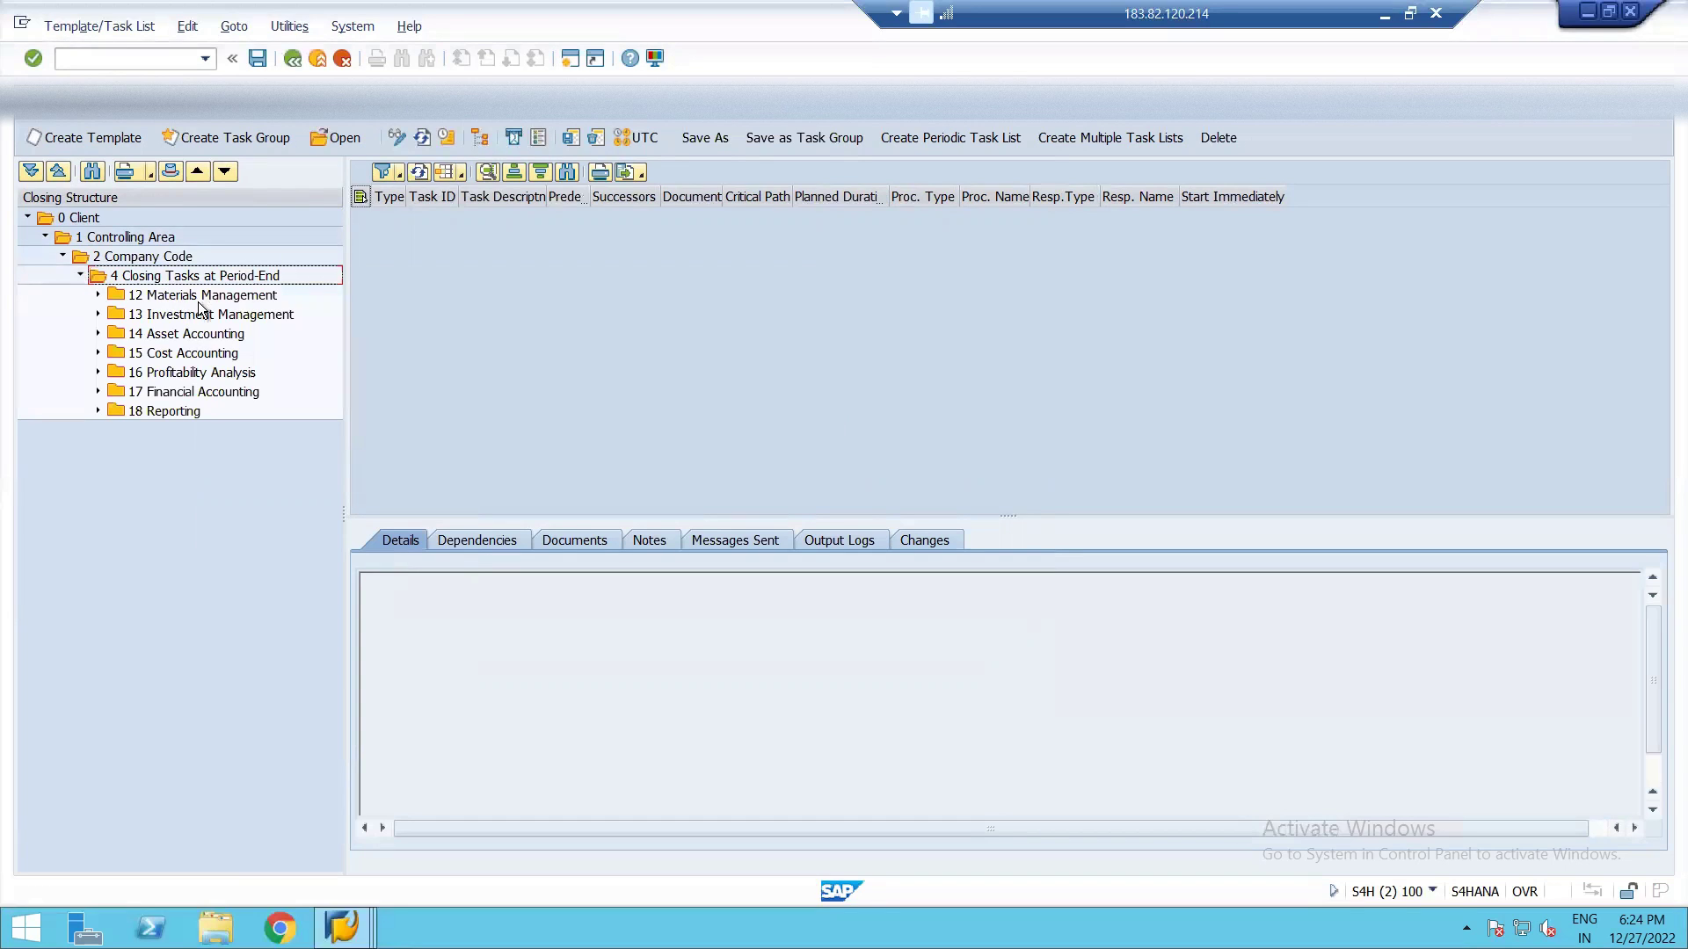
left_click(169, 395)
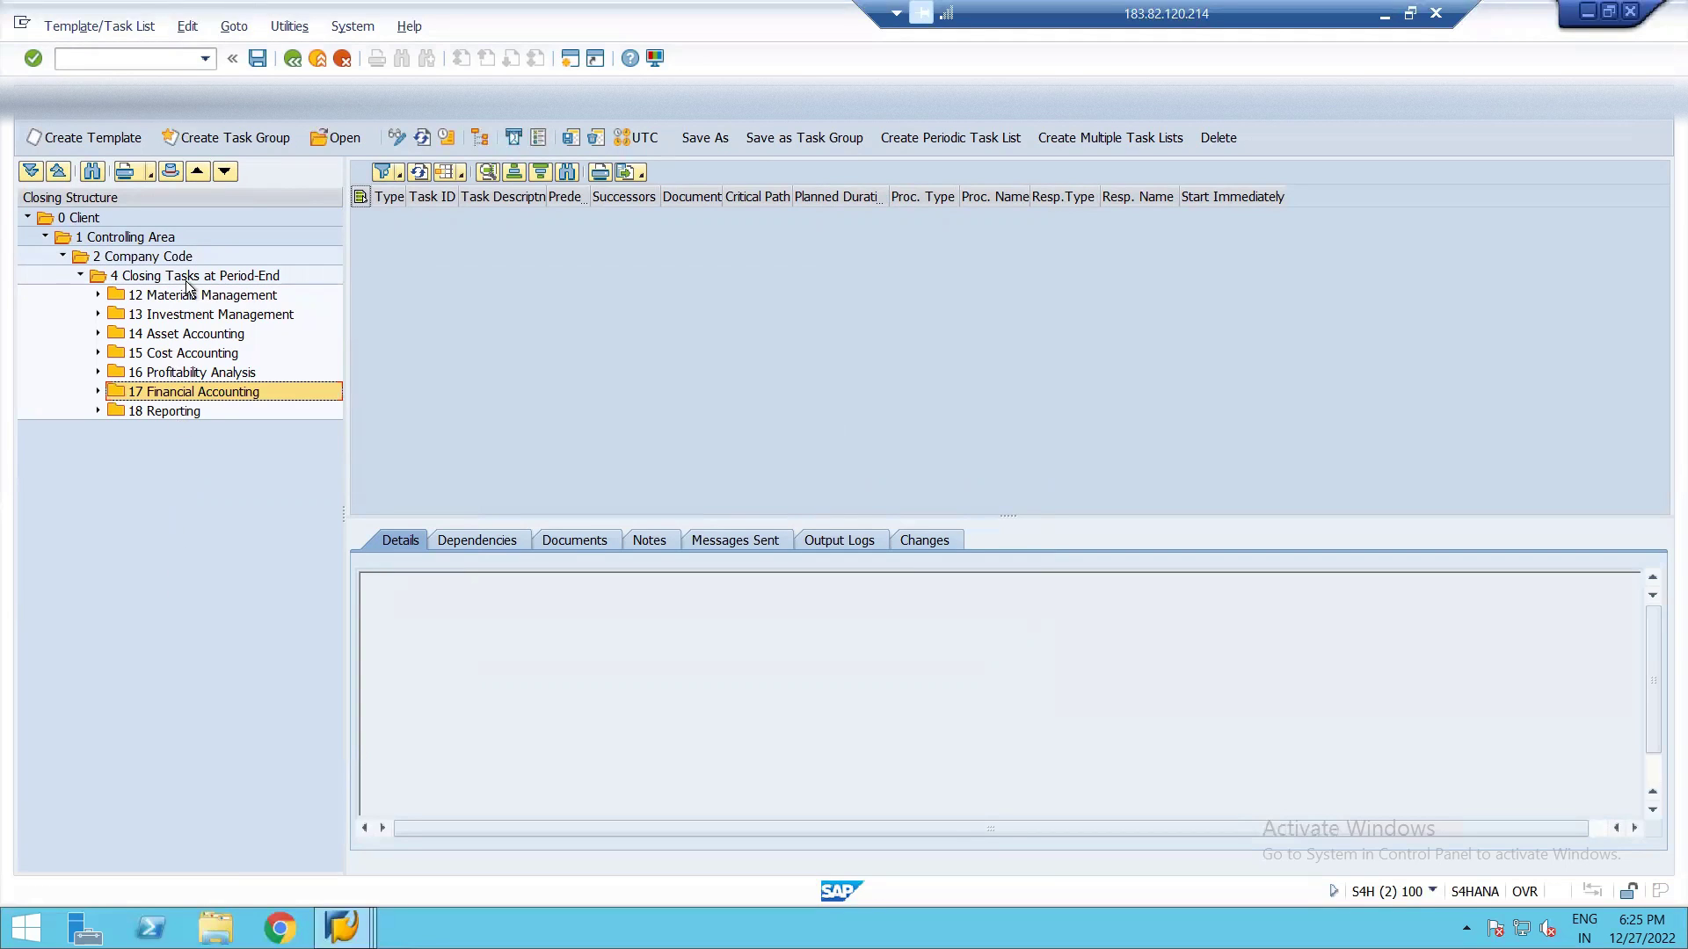
left_click_drag(154, 398, 136, 283)
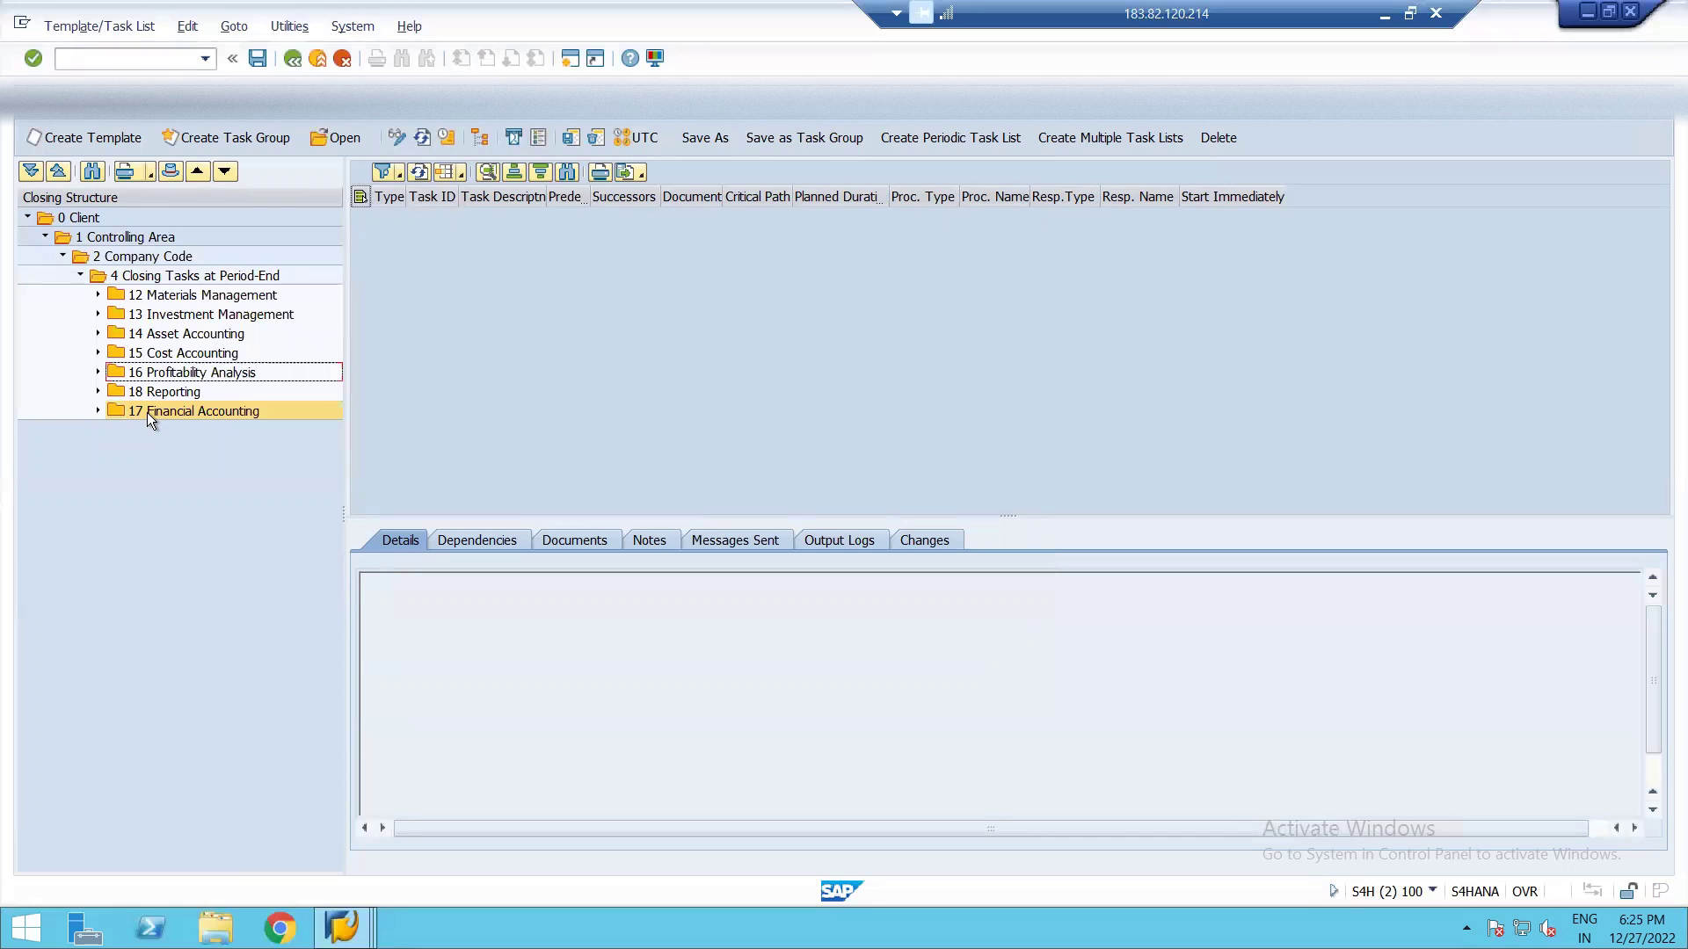
left_click_drag(148, 413, 147, 260)
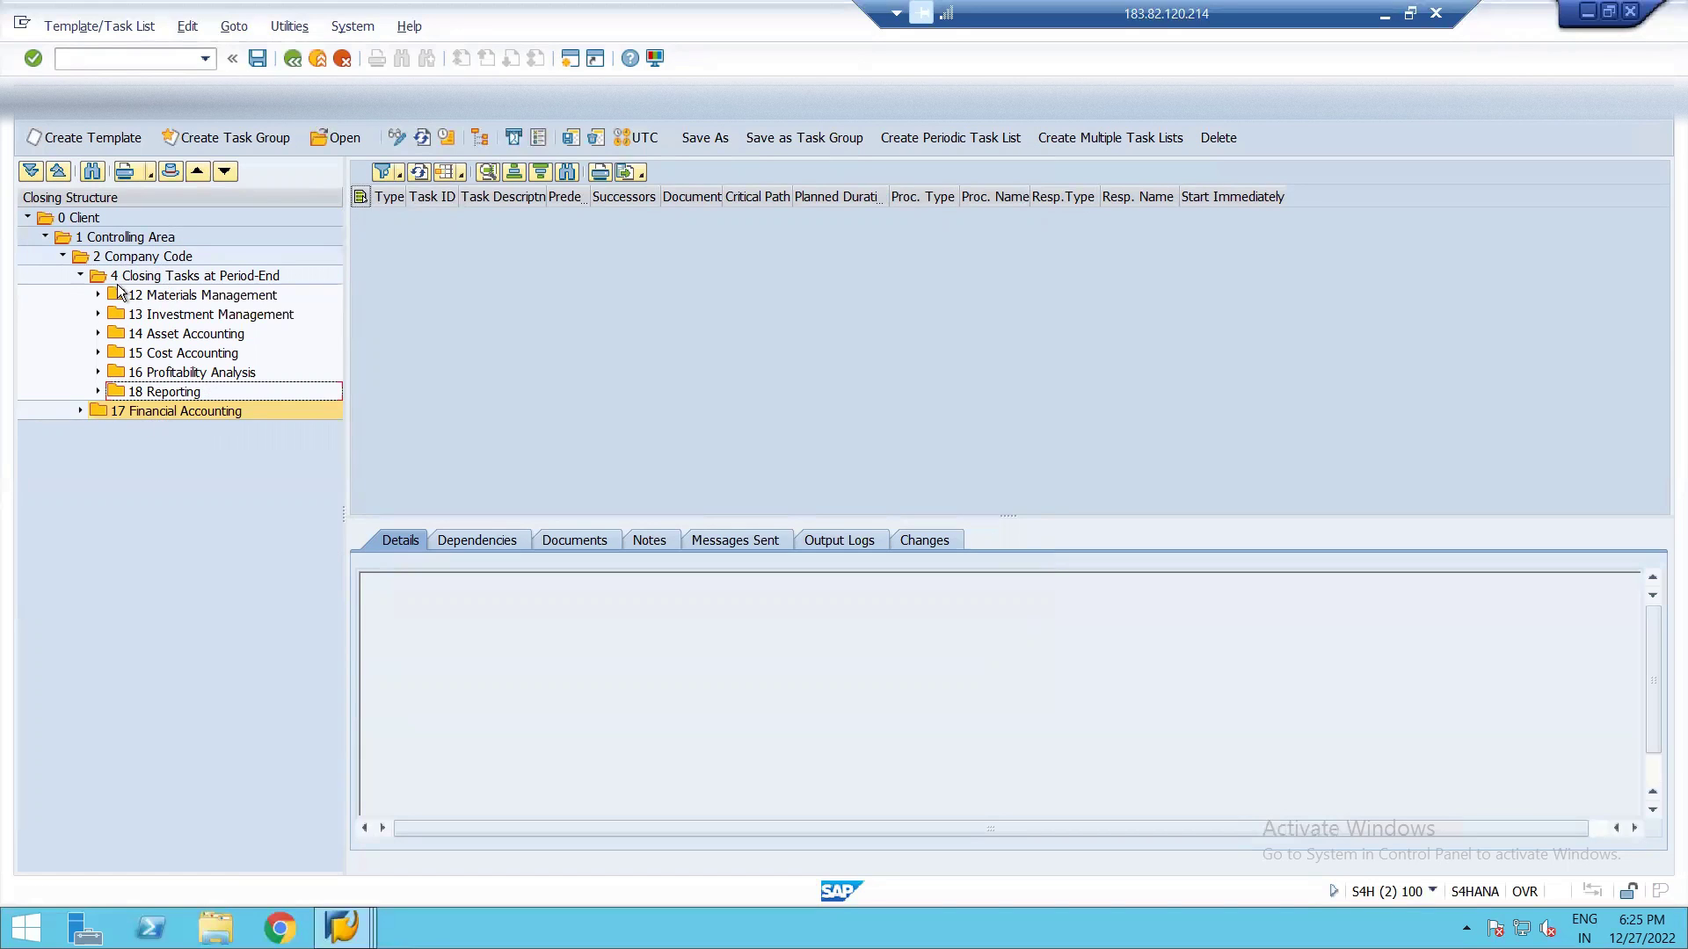
- Delete the Closing Tasks at Period-End folder along with its remaining subobjects
left_click(81, 276)
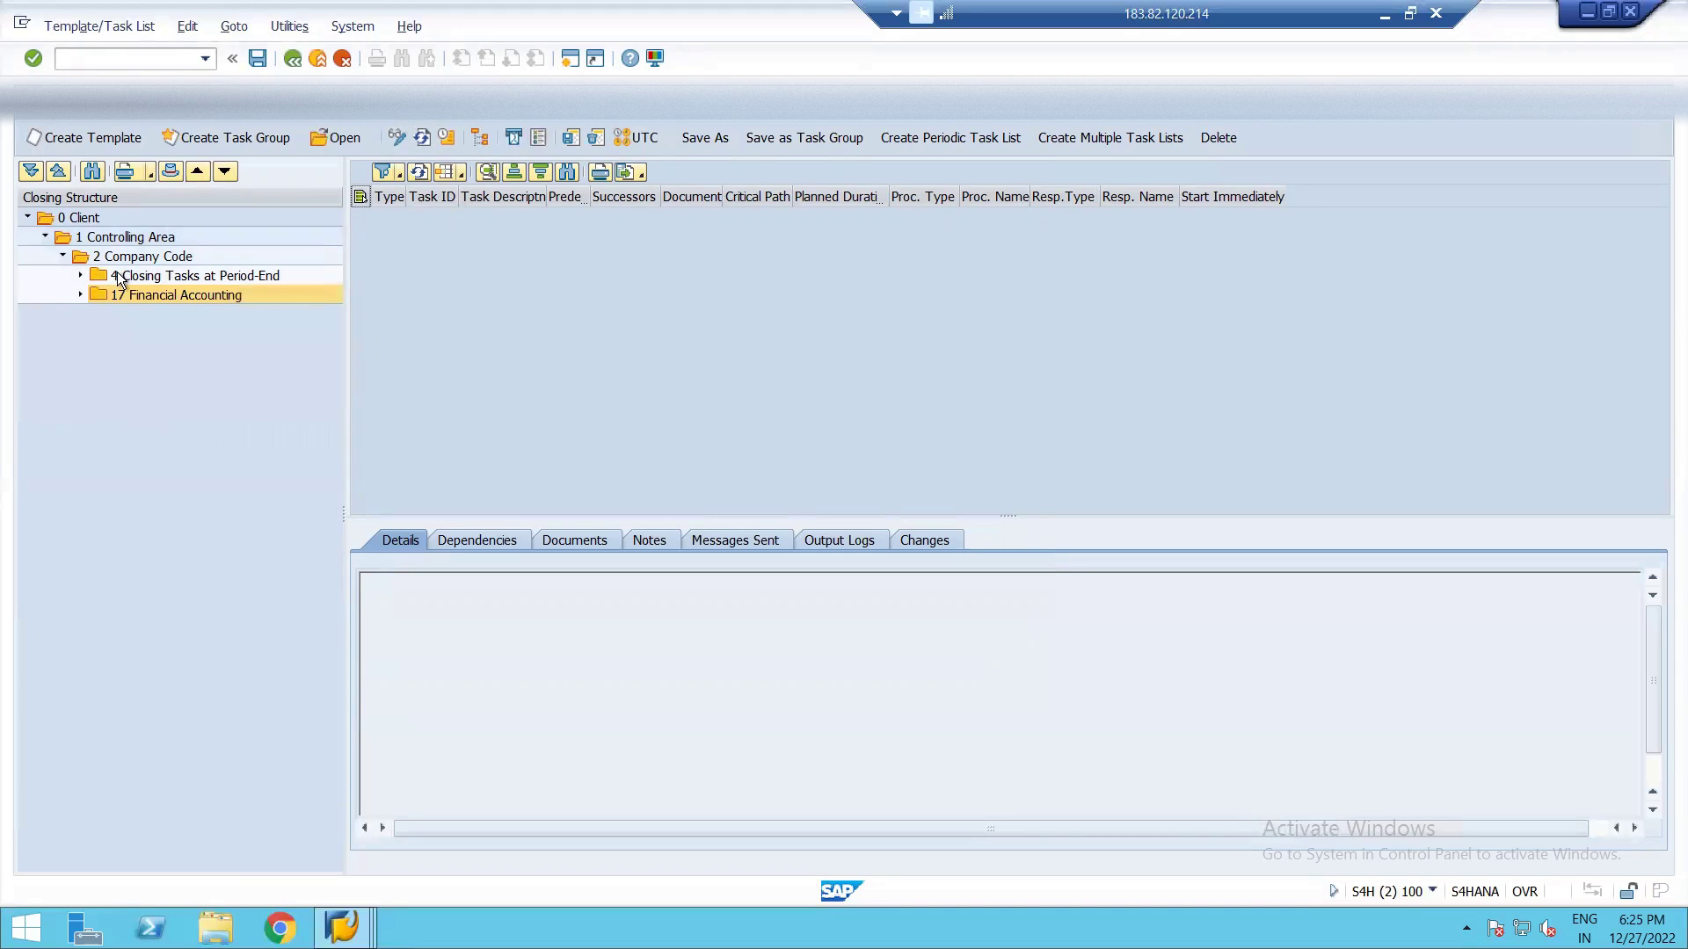
left_click(120, 277)
right_click(121, 274)
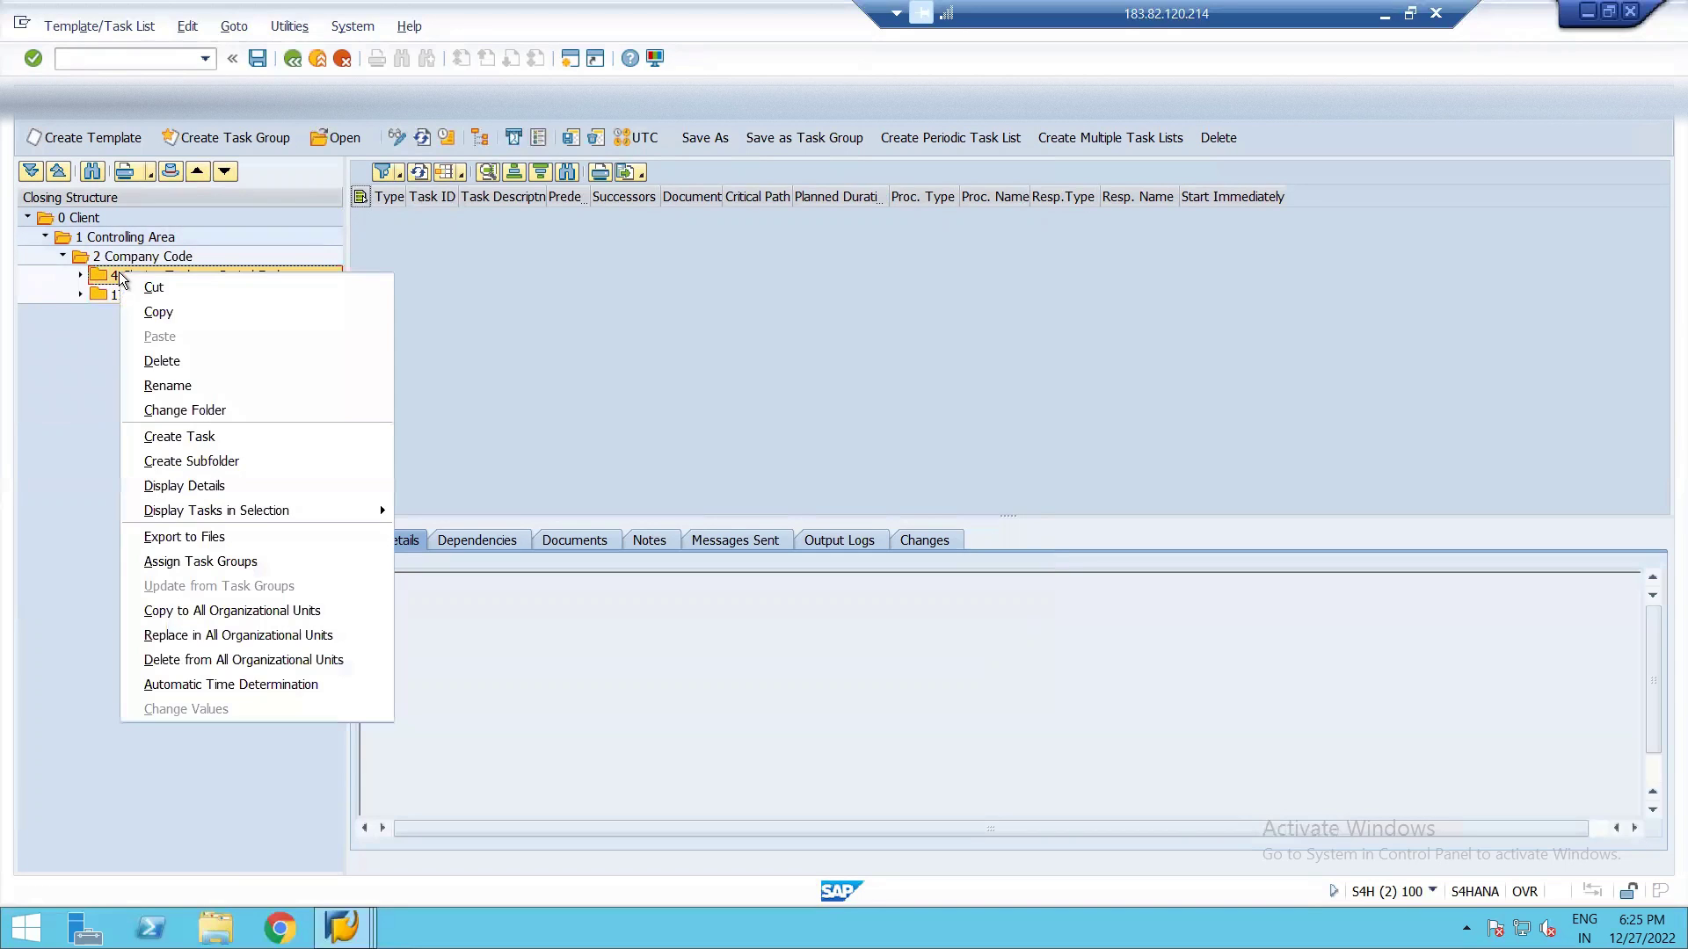
left_click(156, 363)
left_click(324, 406)
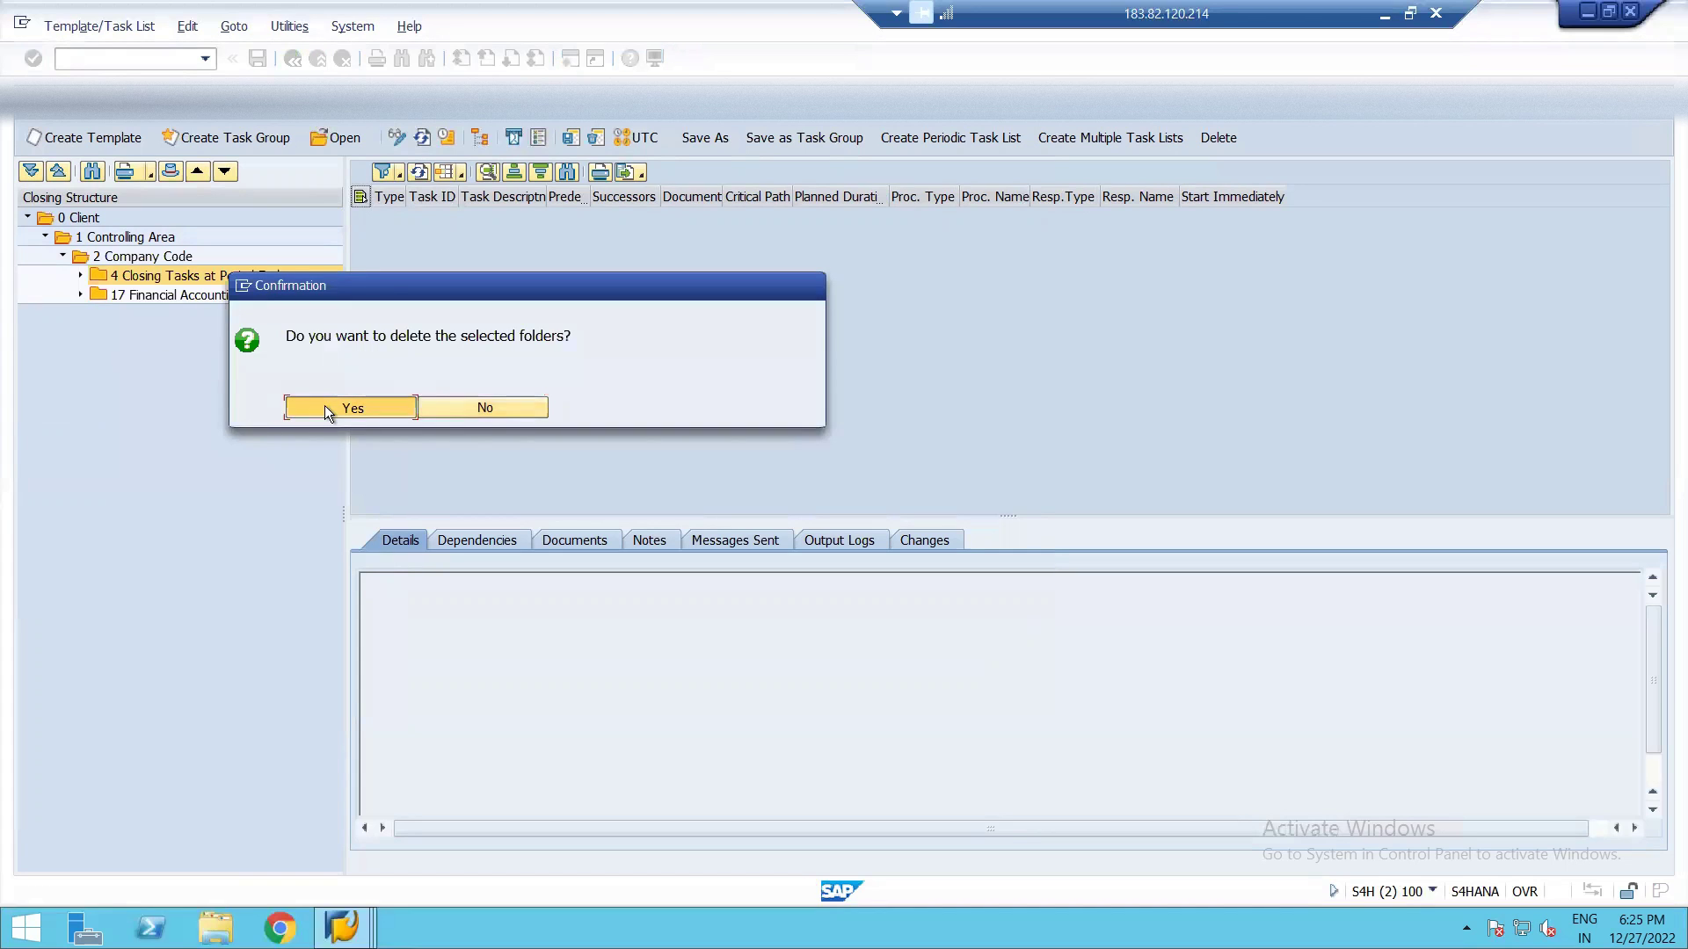
left_click(484, 407)
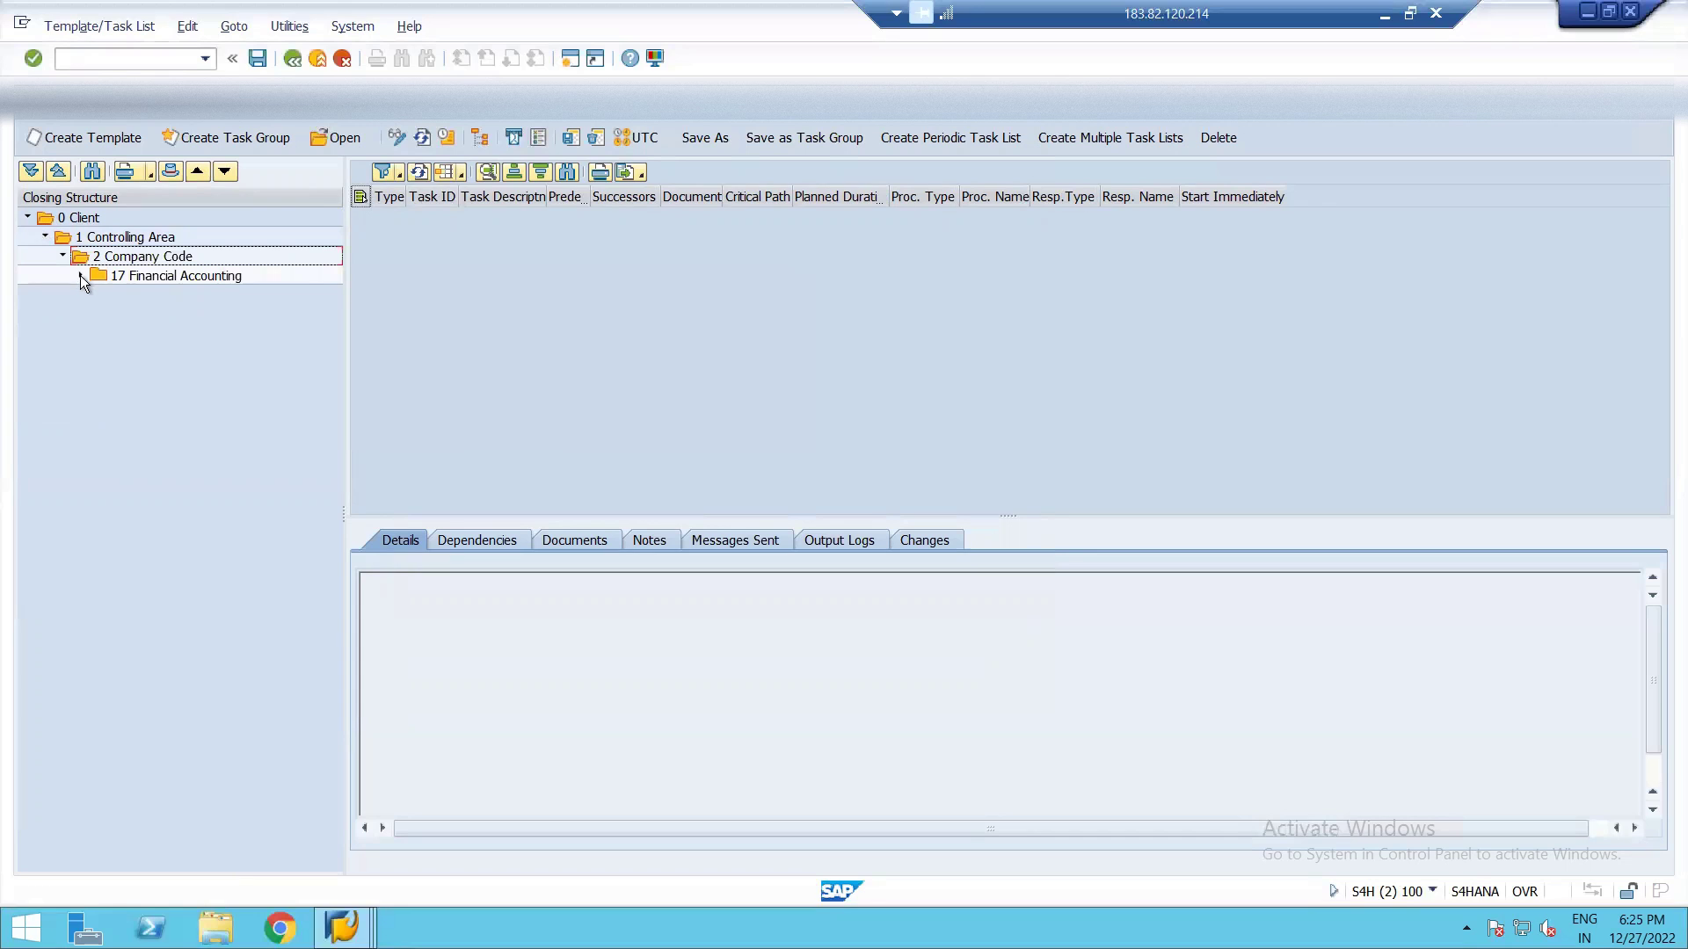
- Open the Open New Posting Period task under Financial Accounting for editing and assign user S4FICO16 as responsible
left_click(80, 276)
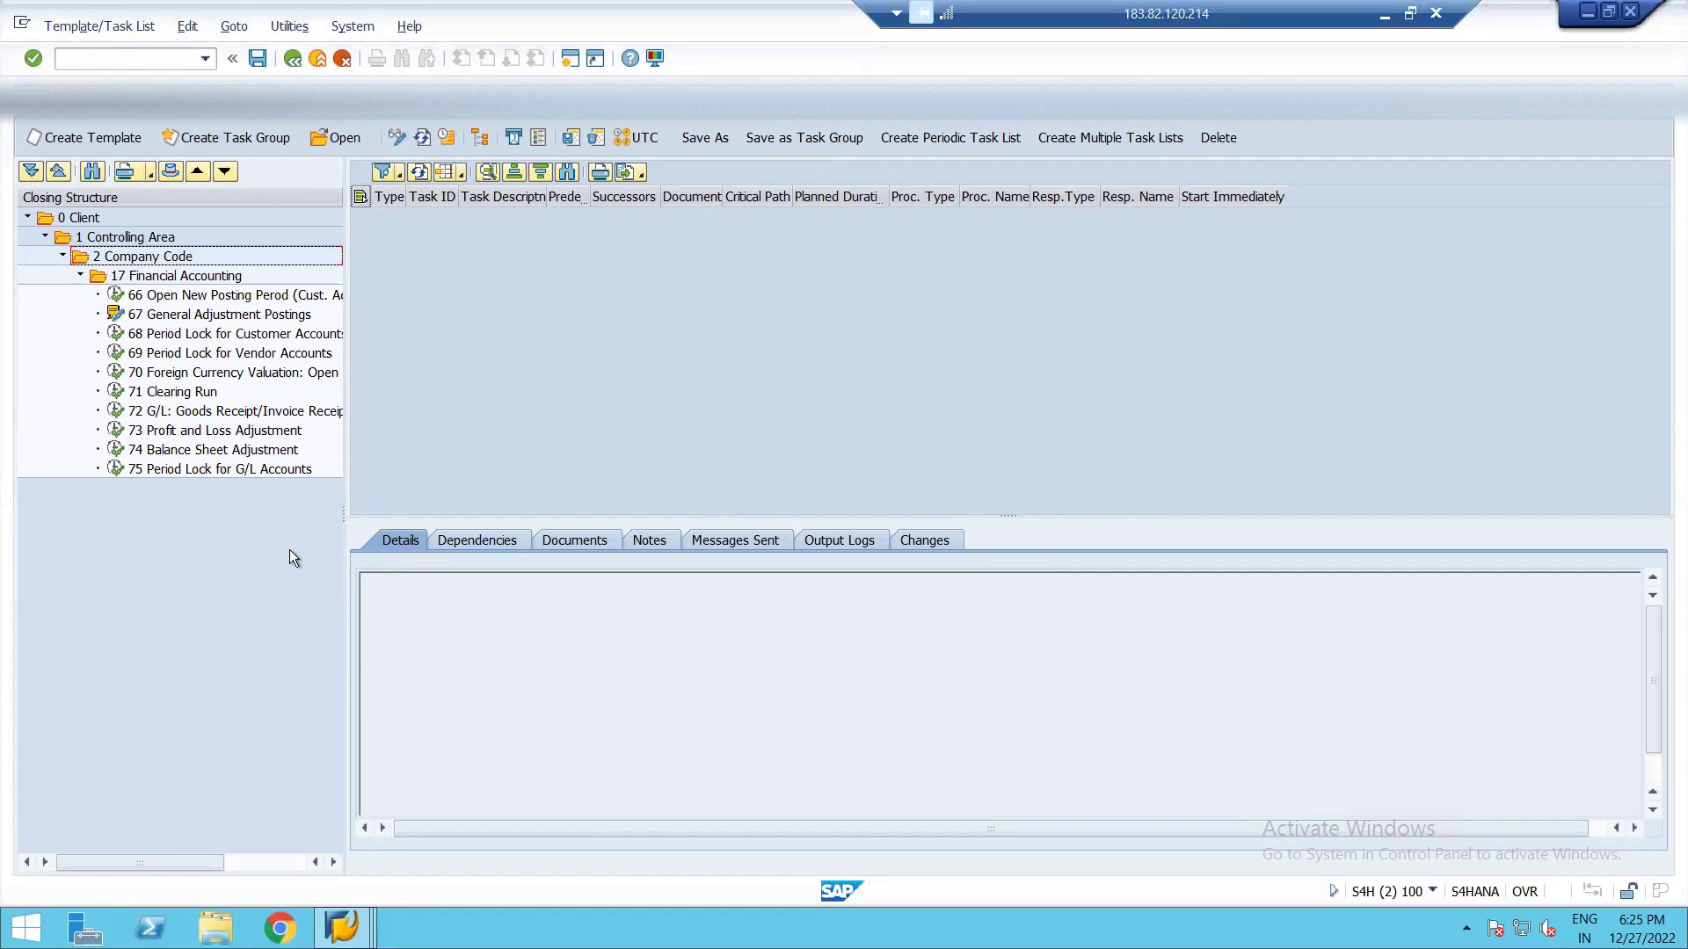
left_click(183, 278)
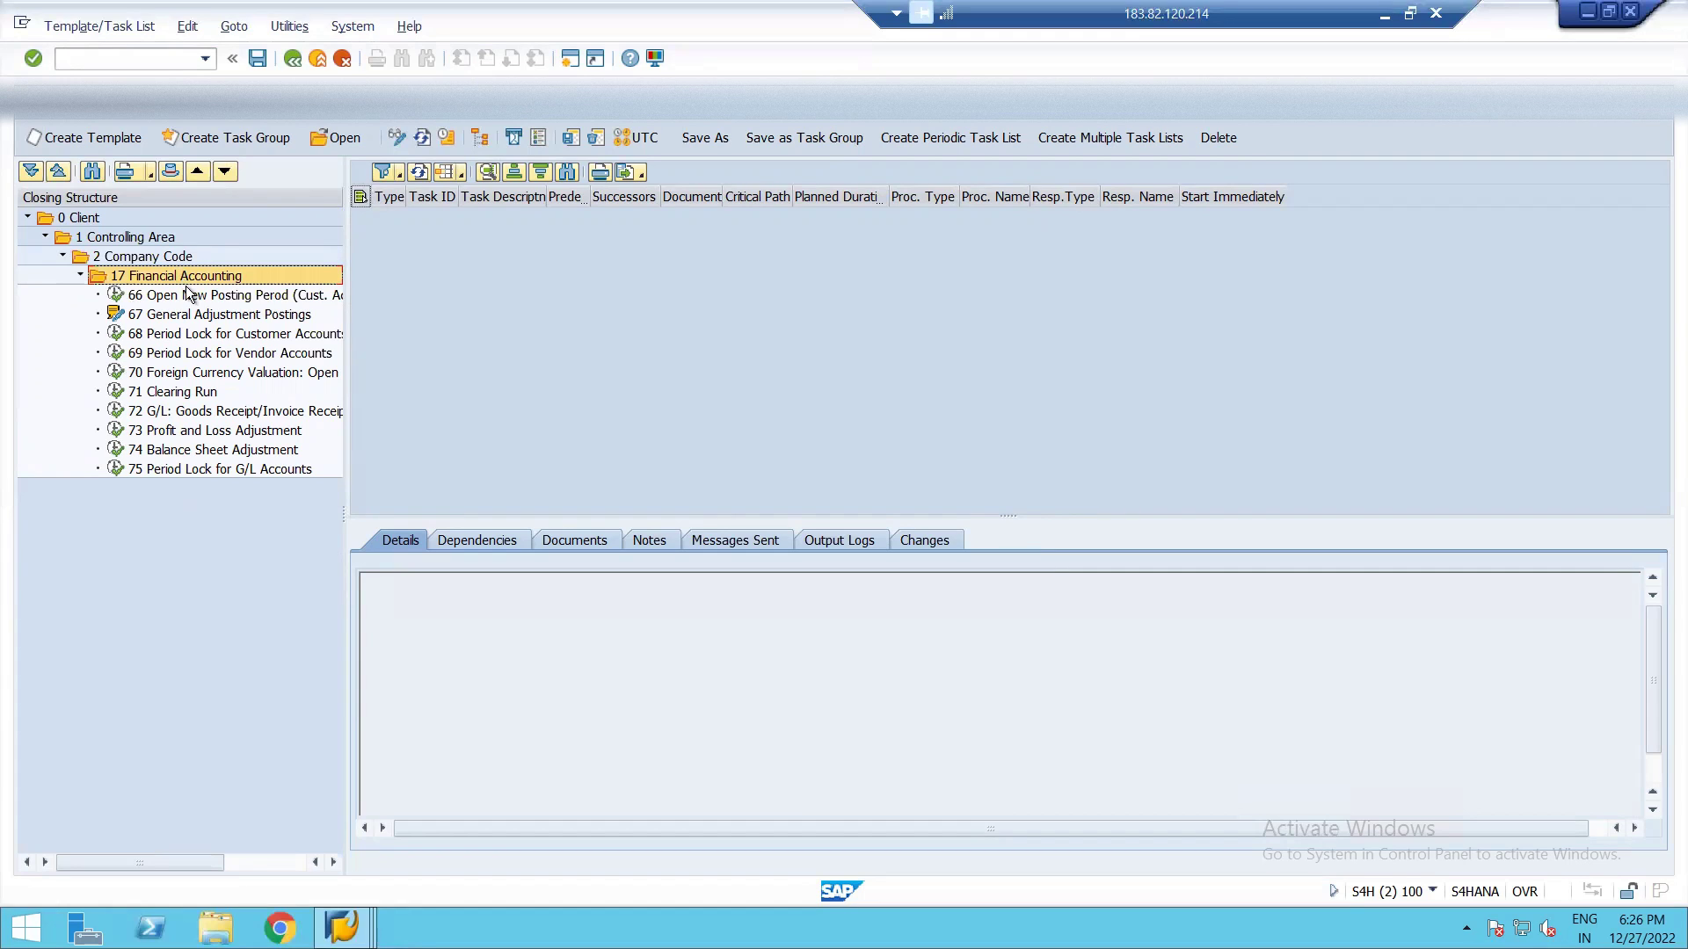
right_click(190, 300)
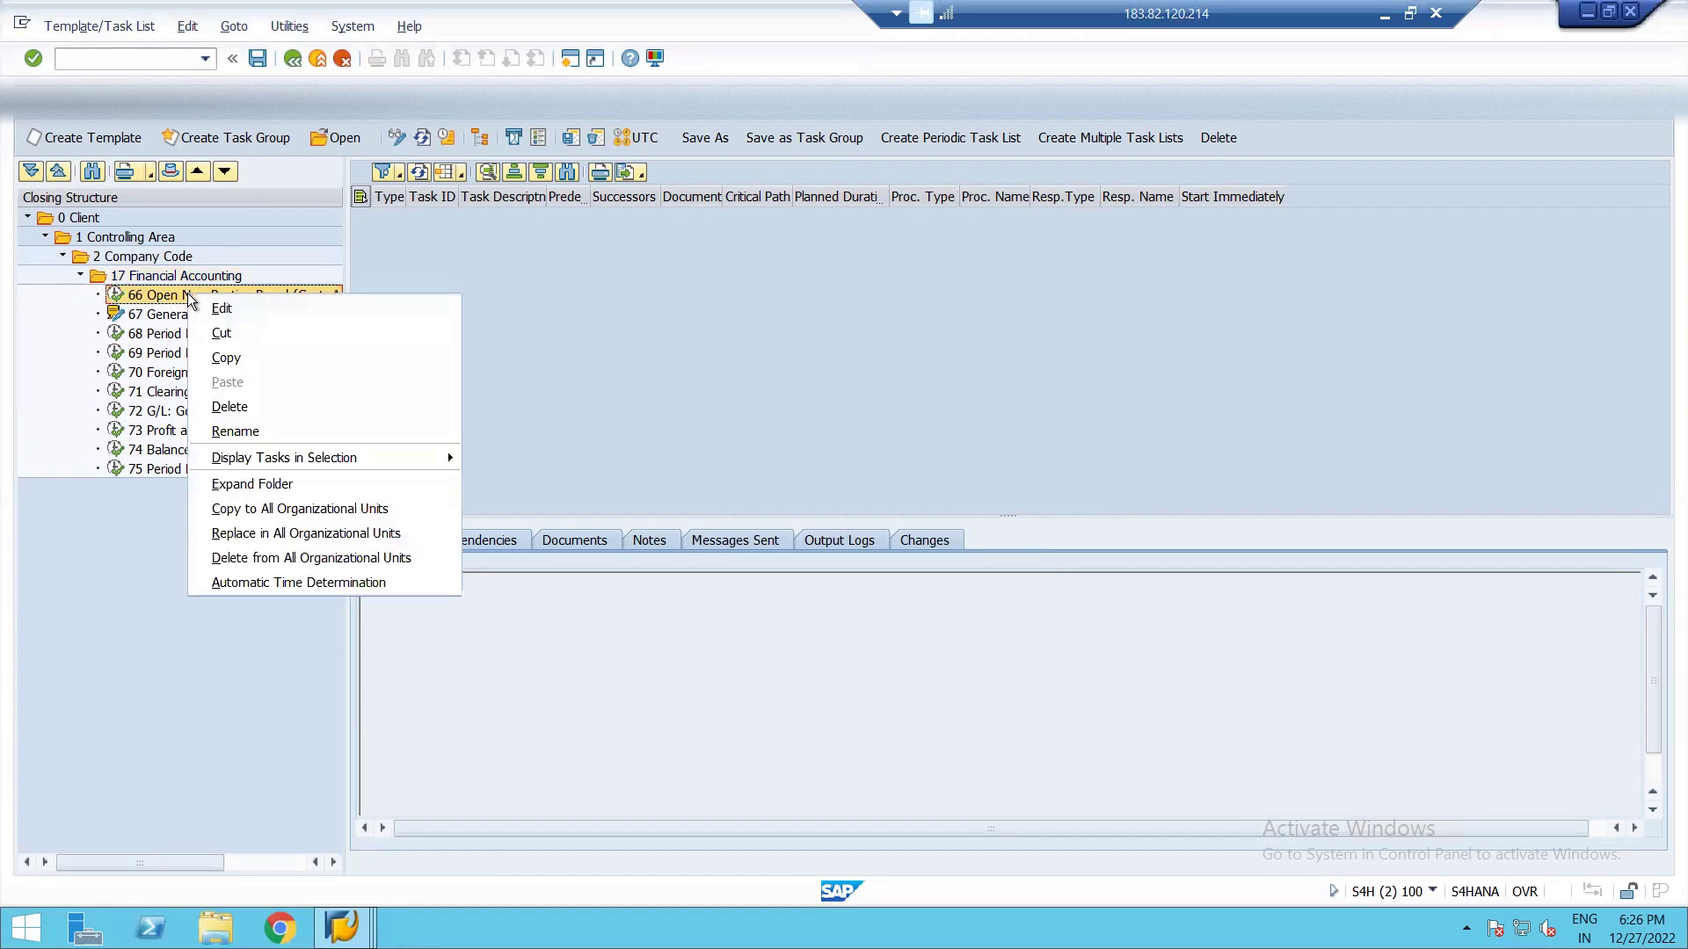
left_click(209, 307)
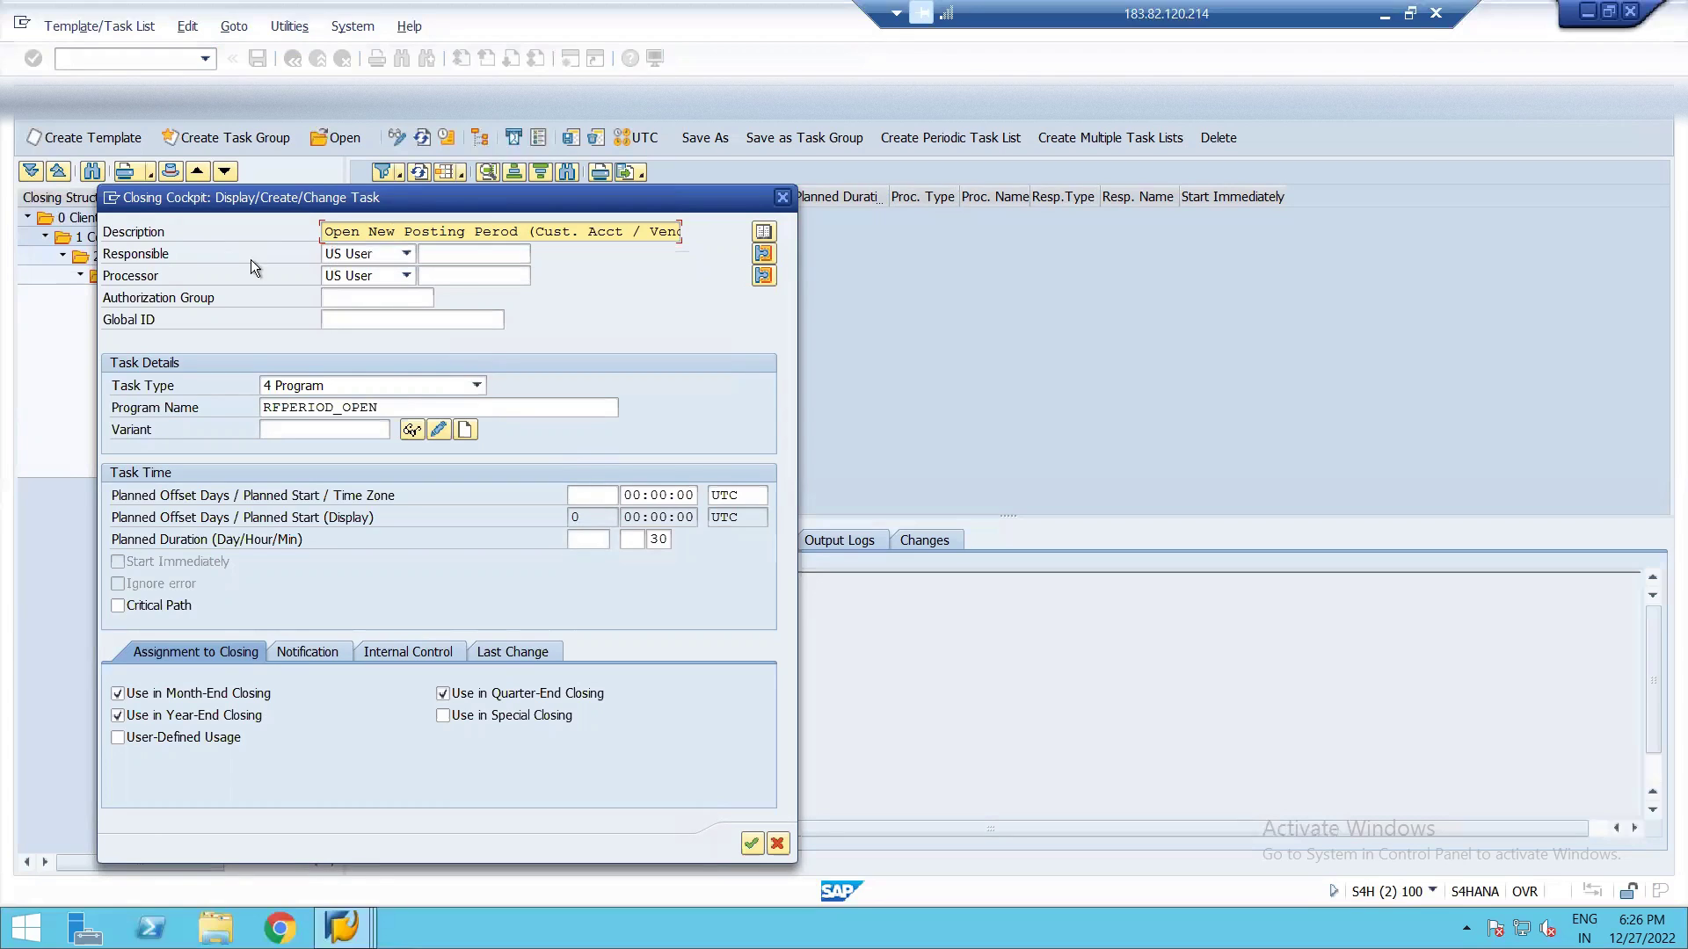
left_click(469, 257)
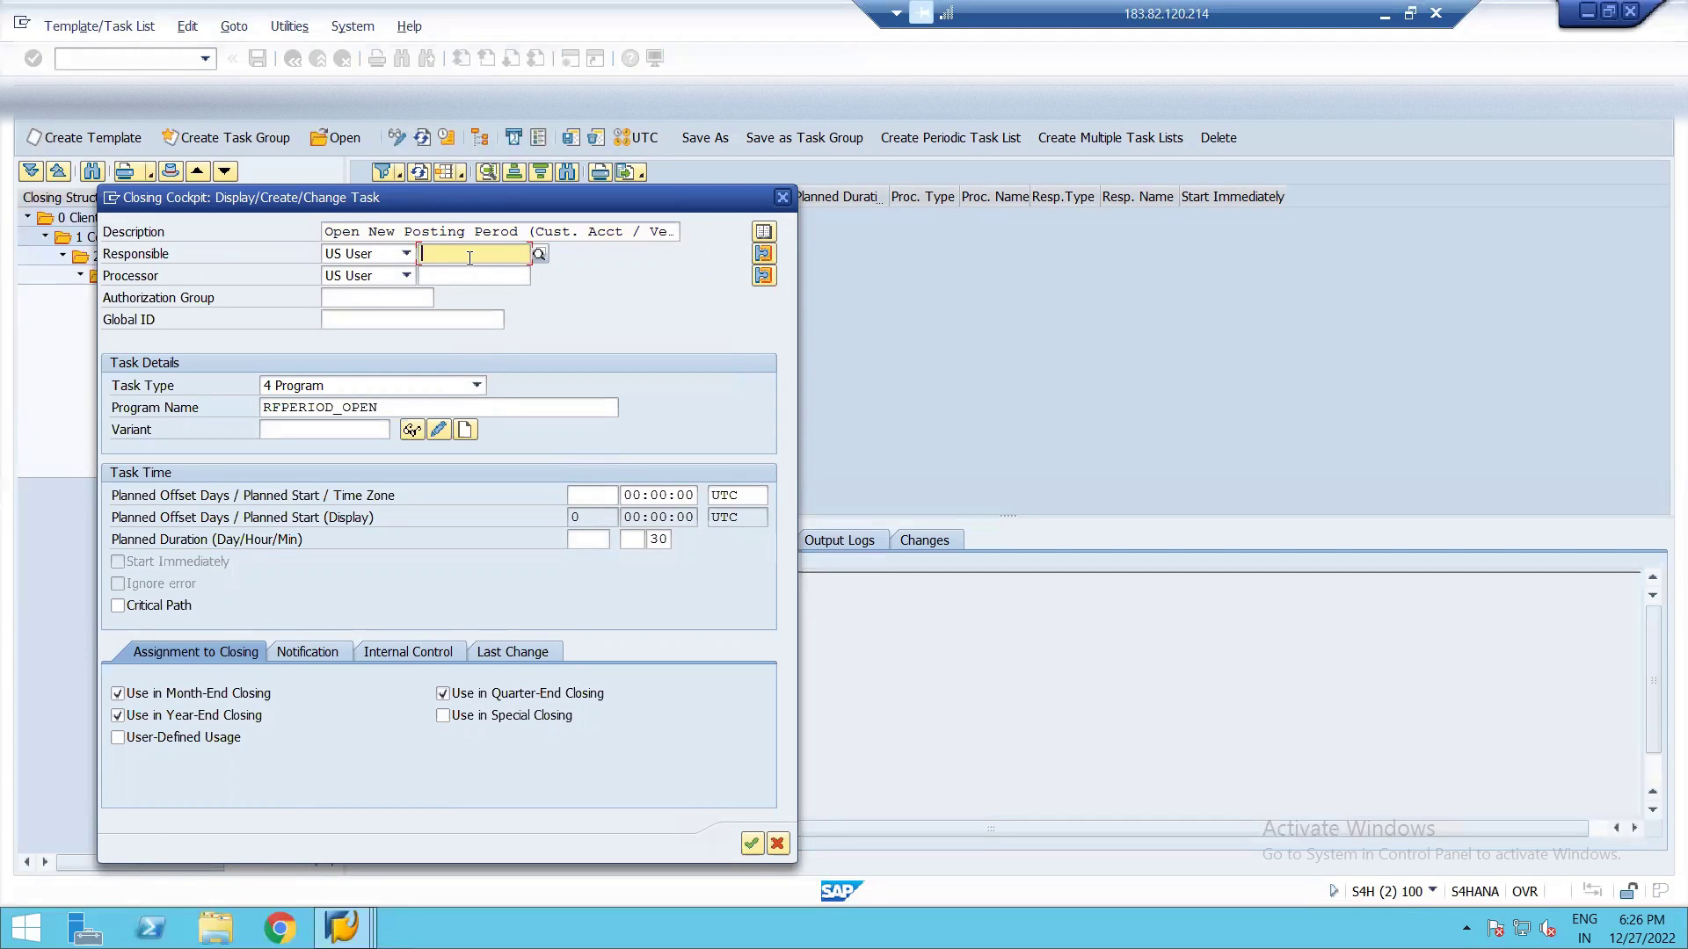
type("s4f")
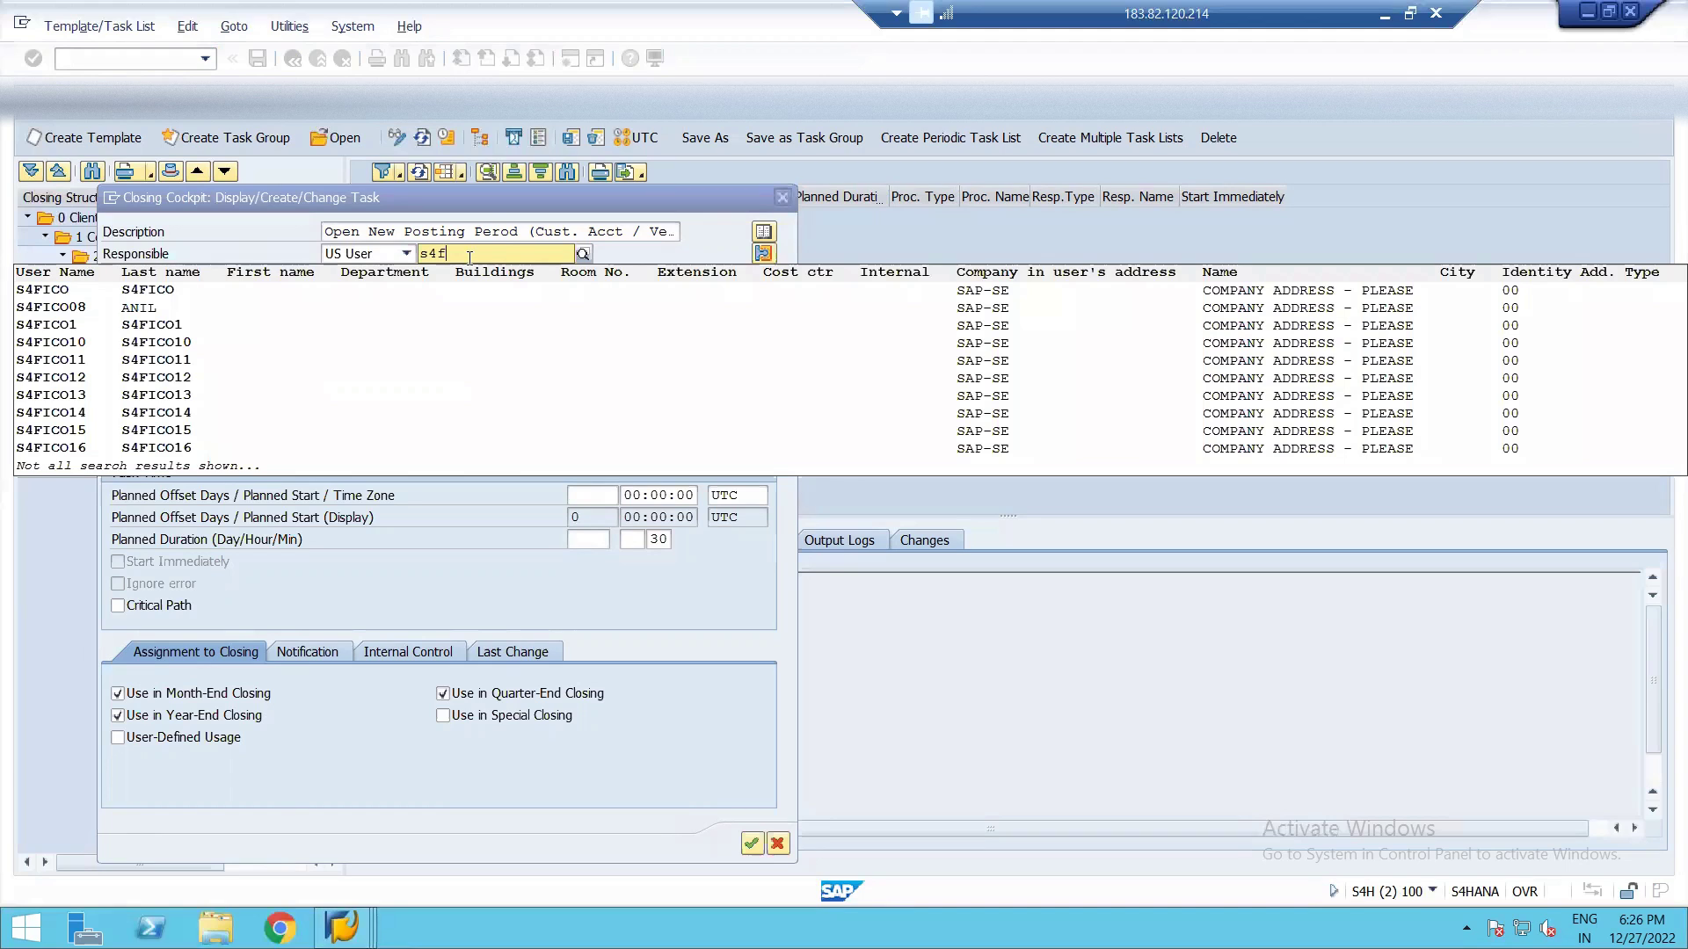
type("ico16")
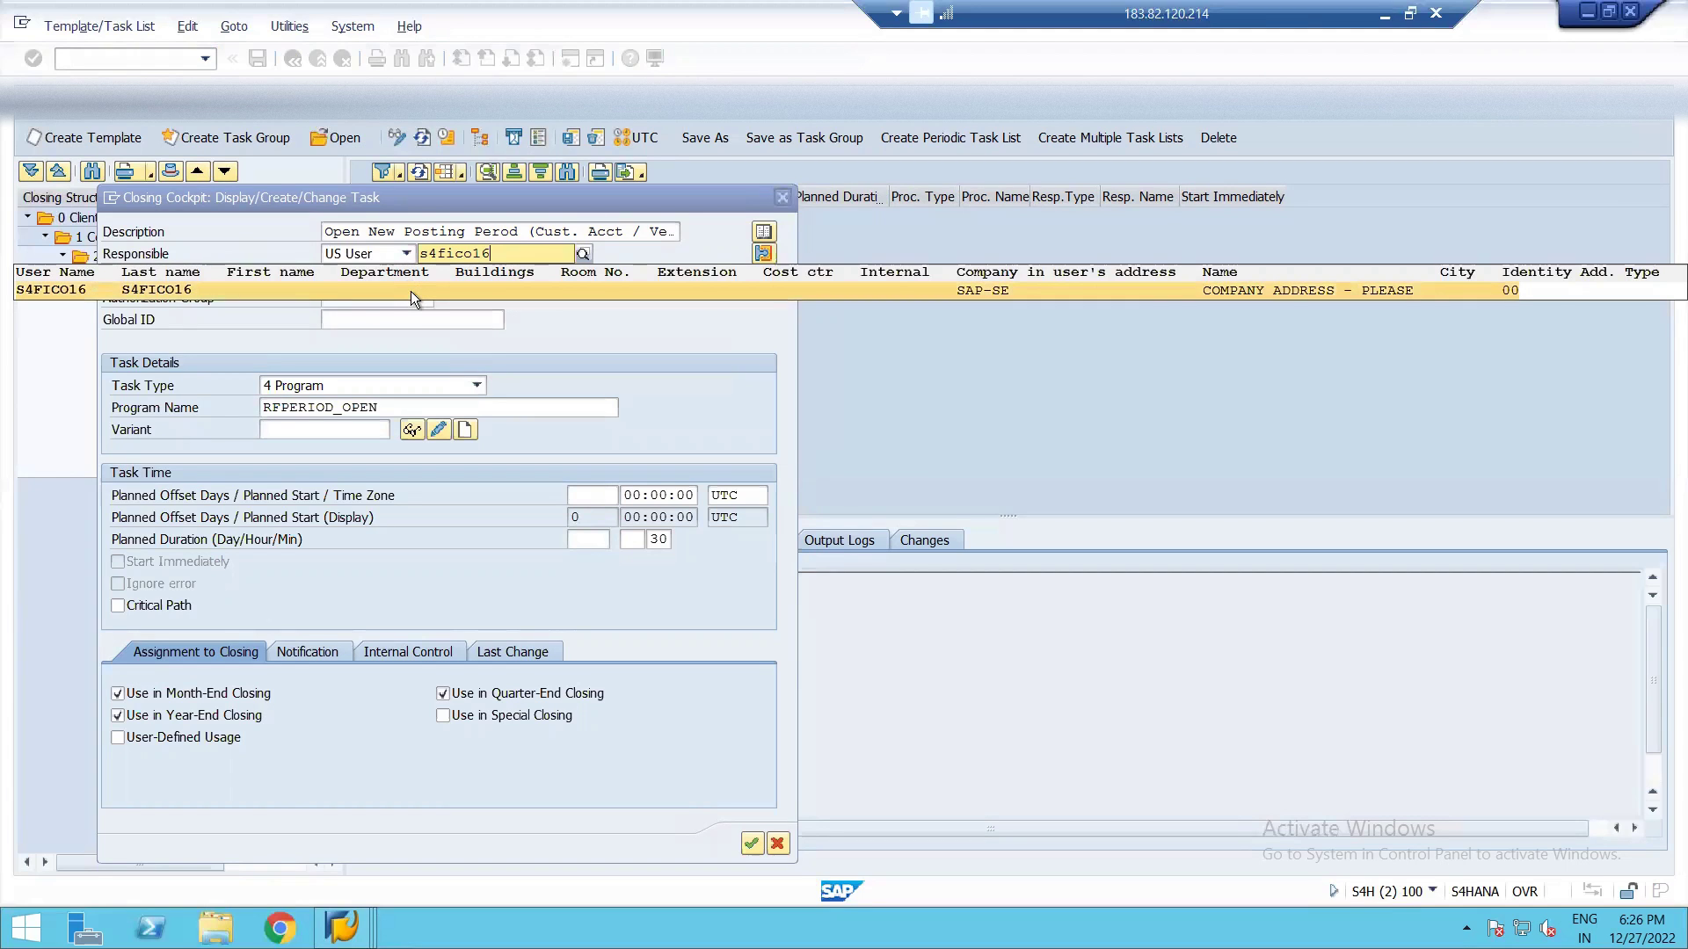
left_click(410, 291)
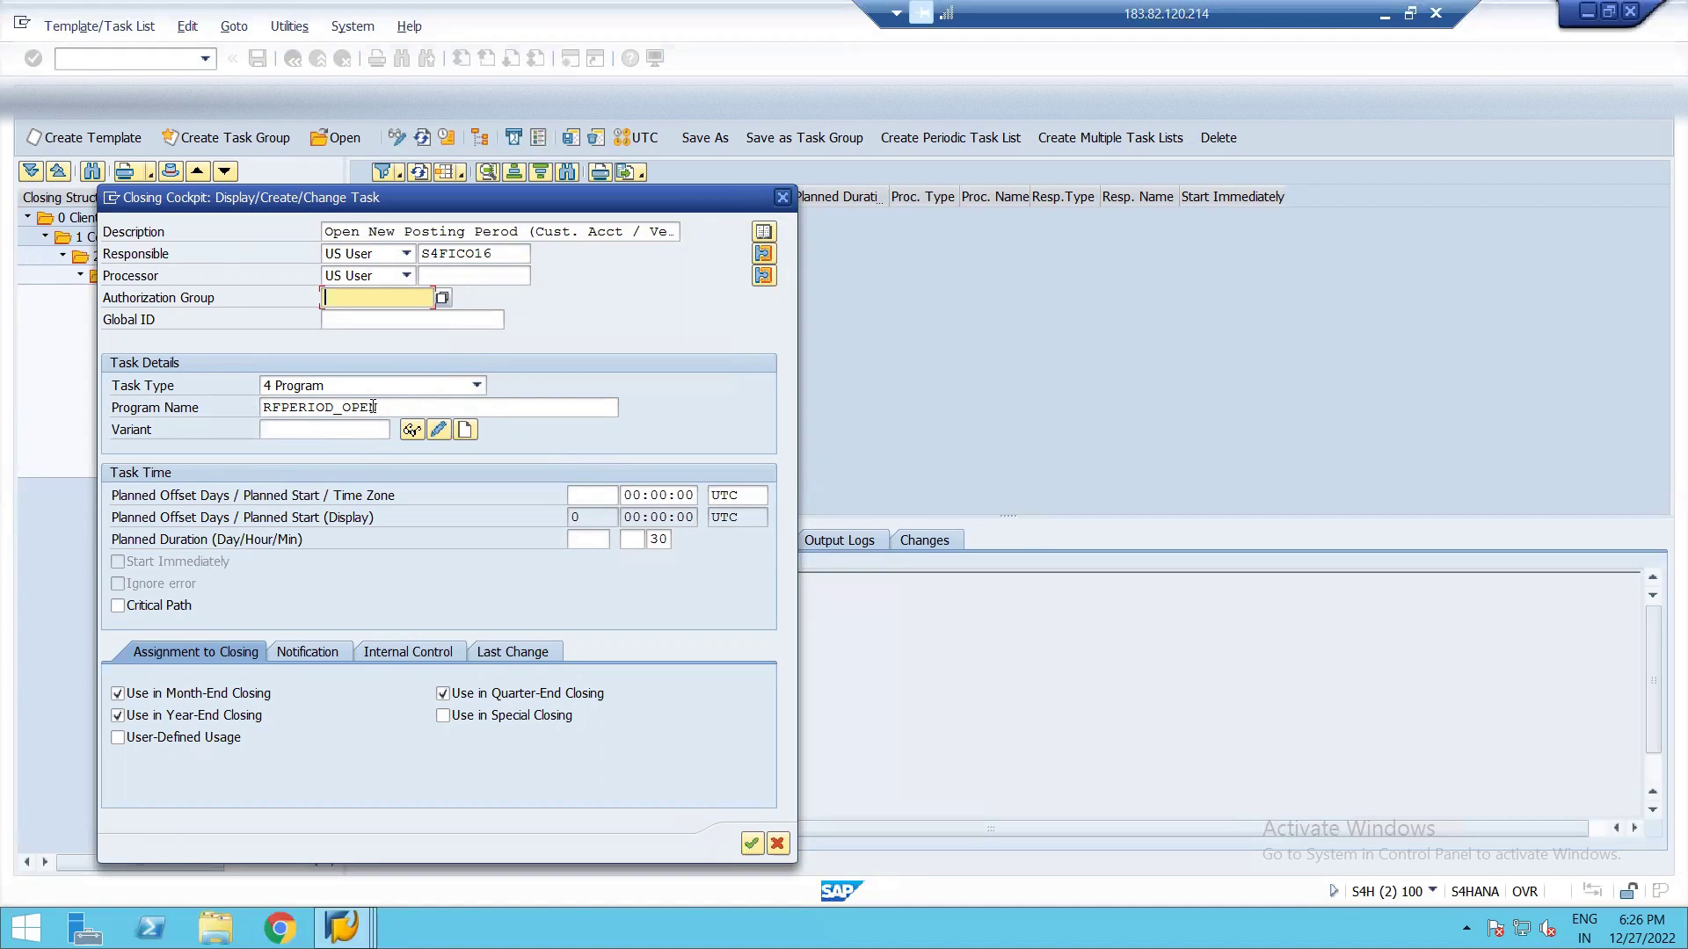
- Set the task's planned offset days to 1
left_click(280, 430)
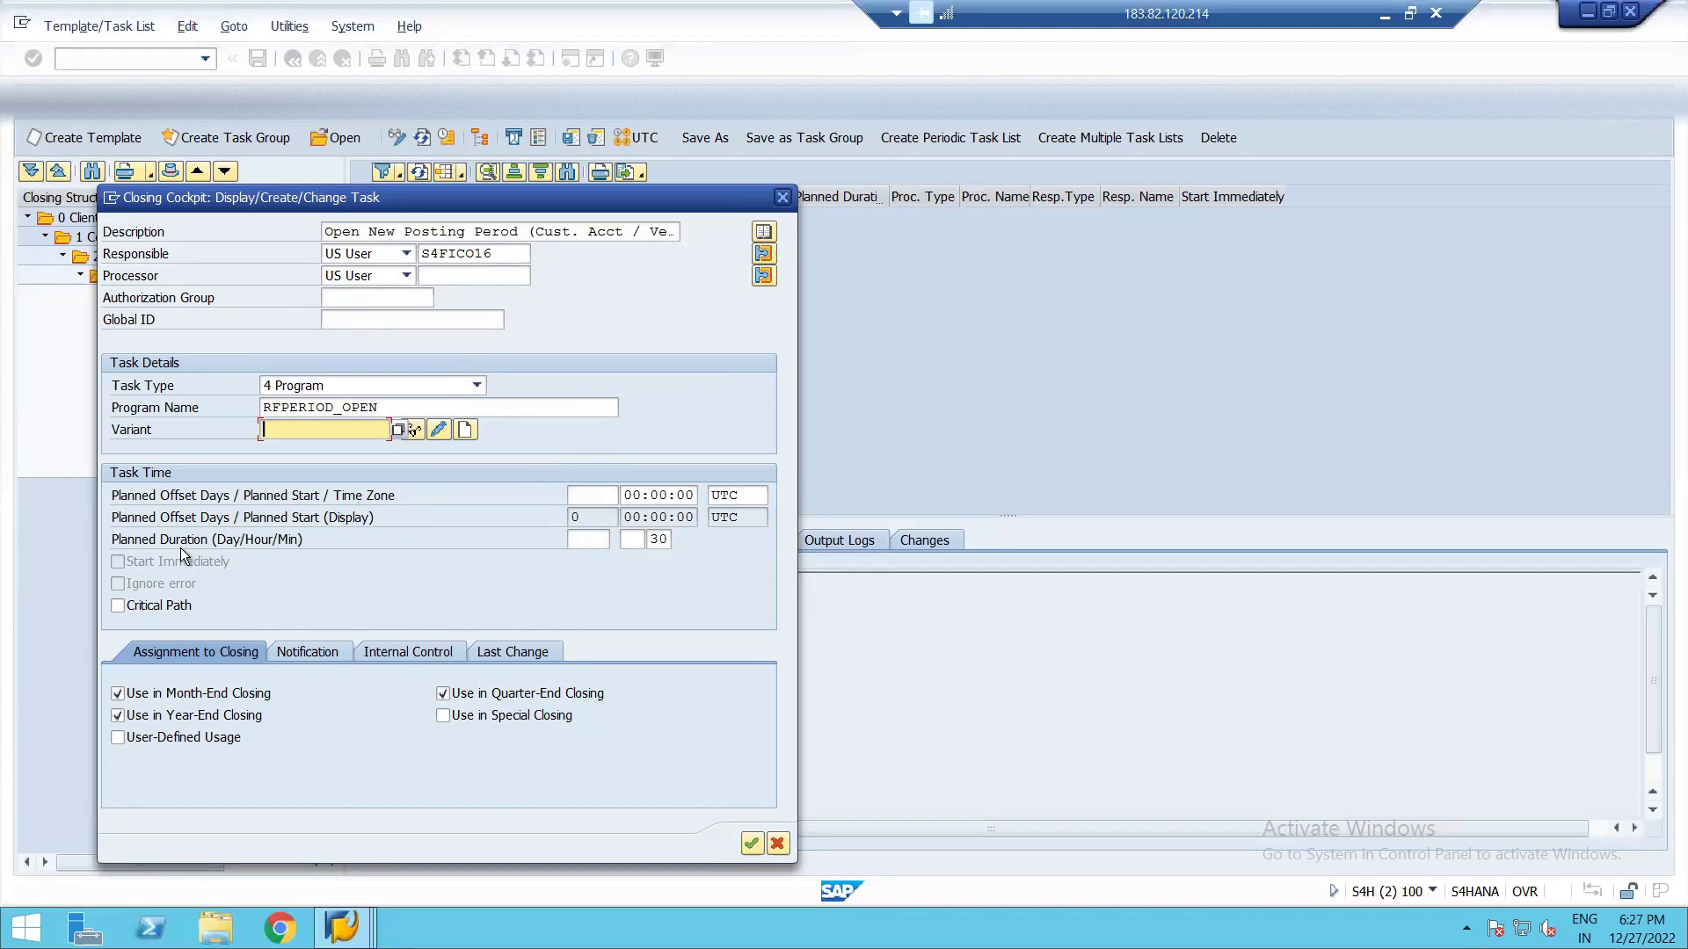
left_click(578, 518)
left_click(589, 498)
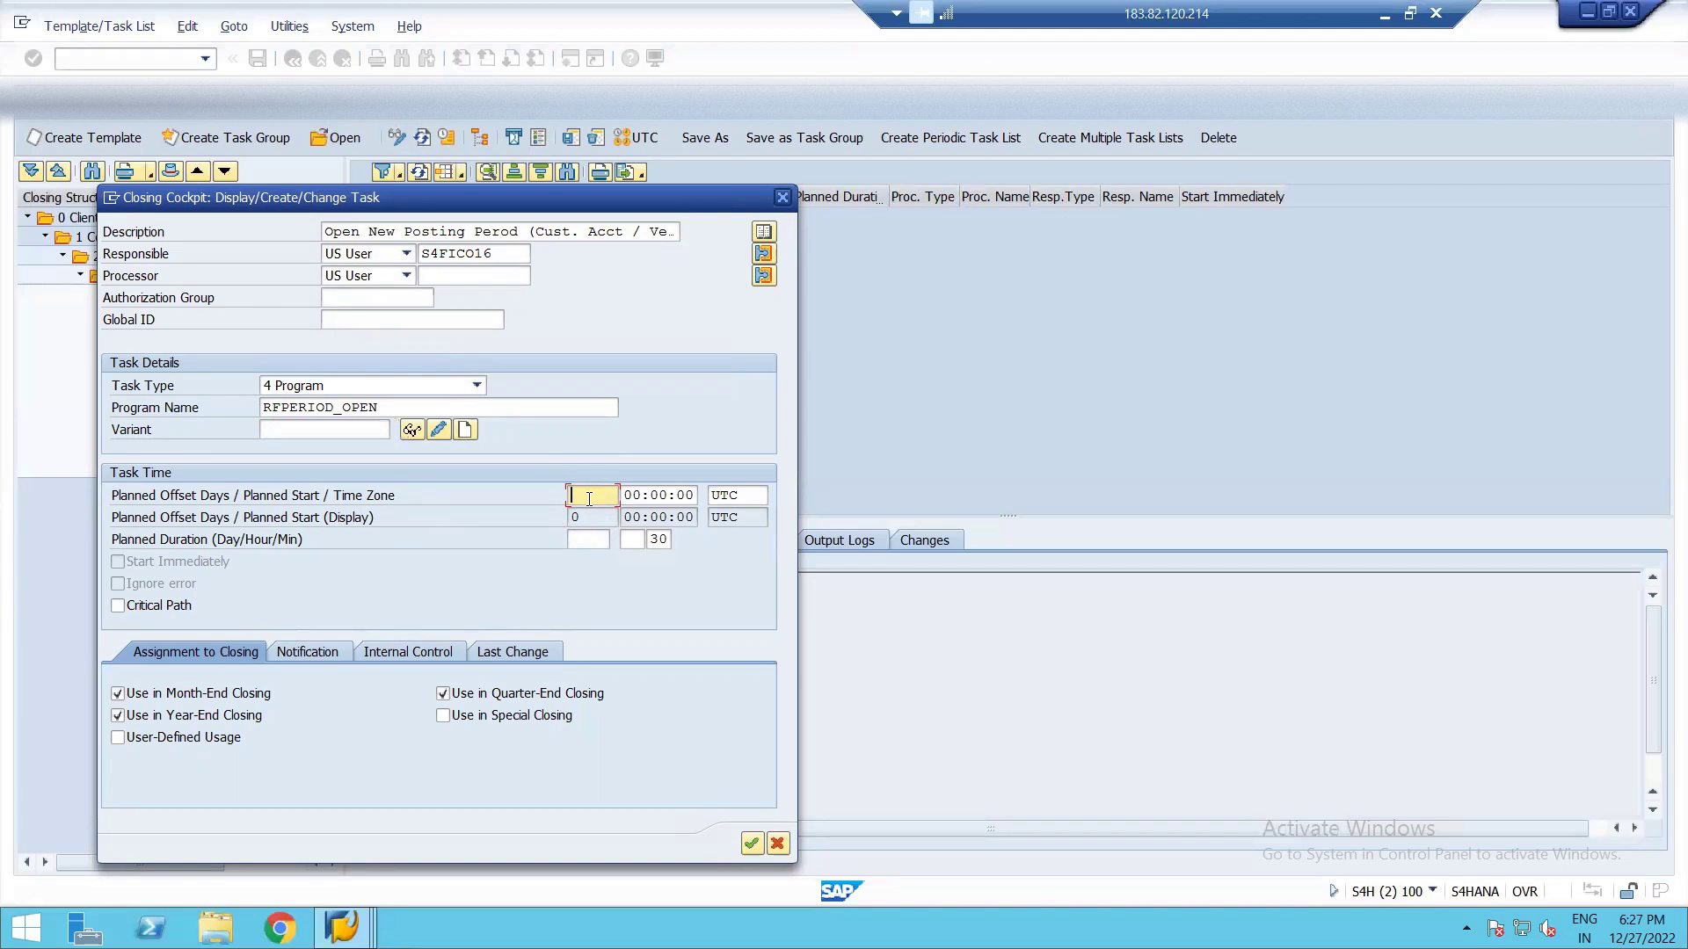
type("1")
key("BackSpace")
type("-1")
key("BackSpace")
key("BackSpace")
type("1")
- Set the task's planned start to 05:00:00 in time zone INDIA and accept the task changes
left_click_drag(626, 495, 712, 494)
type("05:")
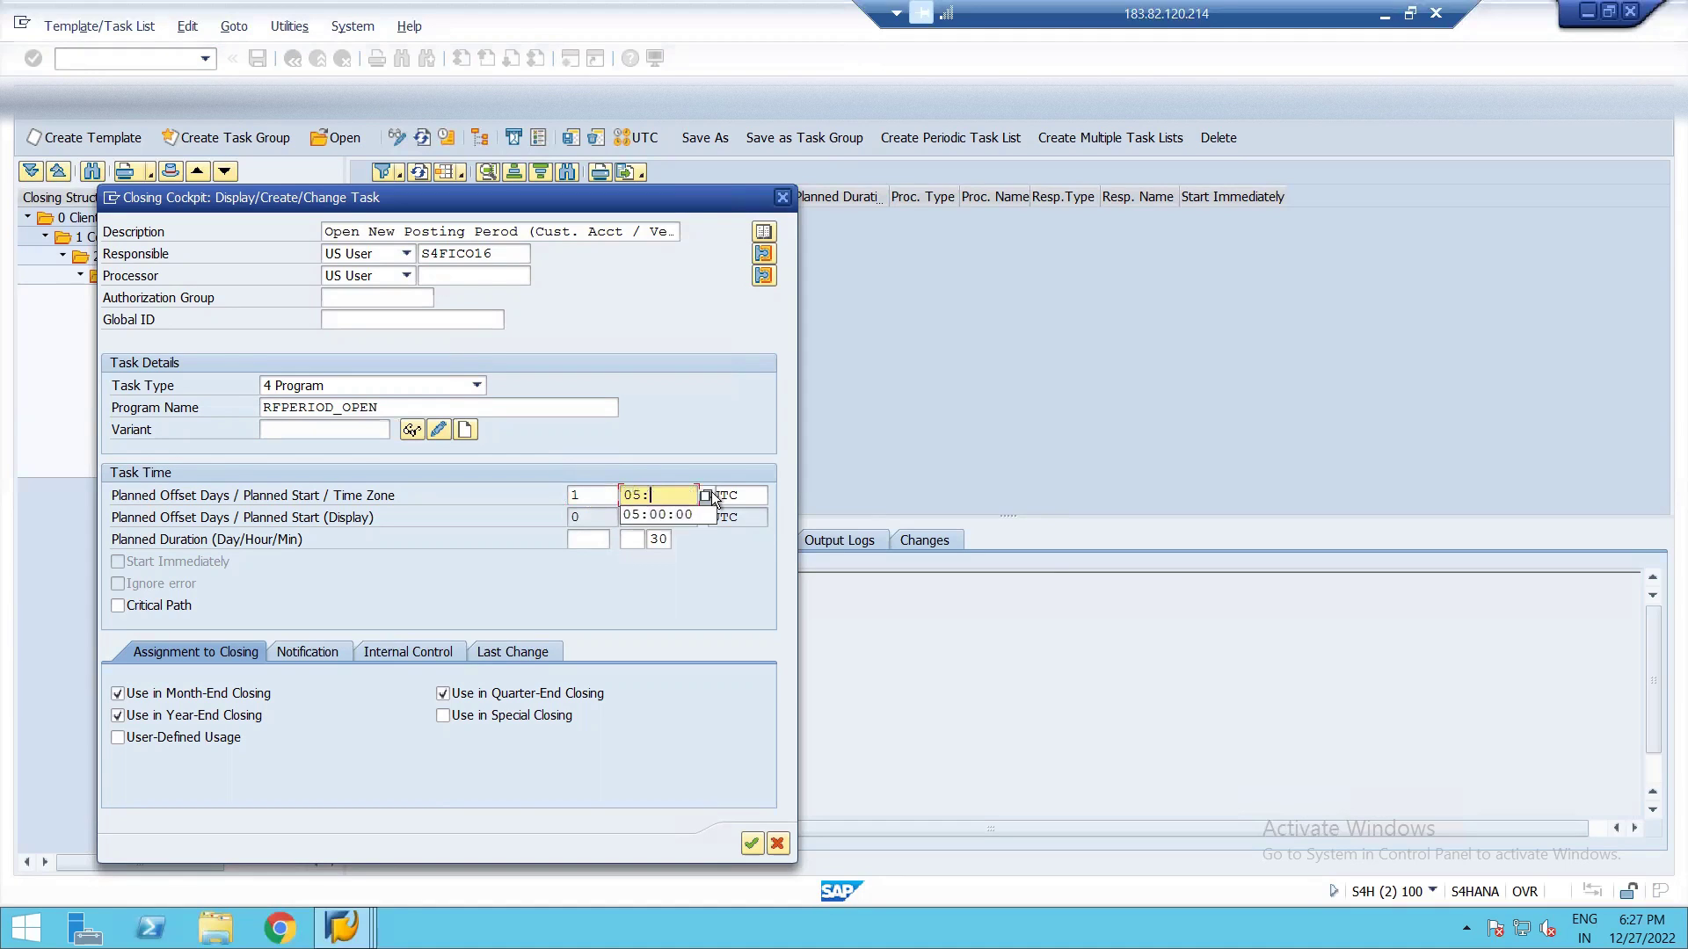
type("00")
left_click(691, 514)
left_click(747, 498)
key("BackSpace")
key("BackSpace")
key("BackSpace")
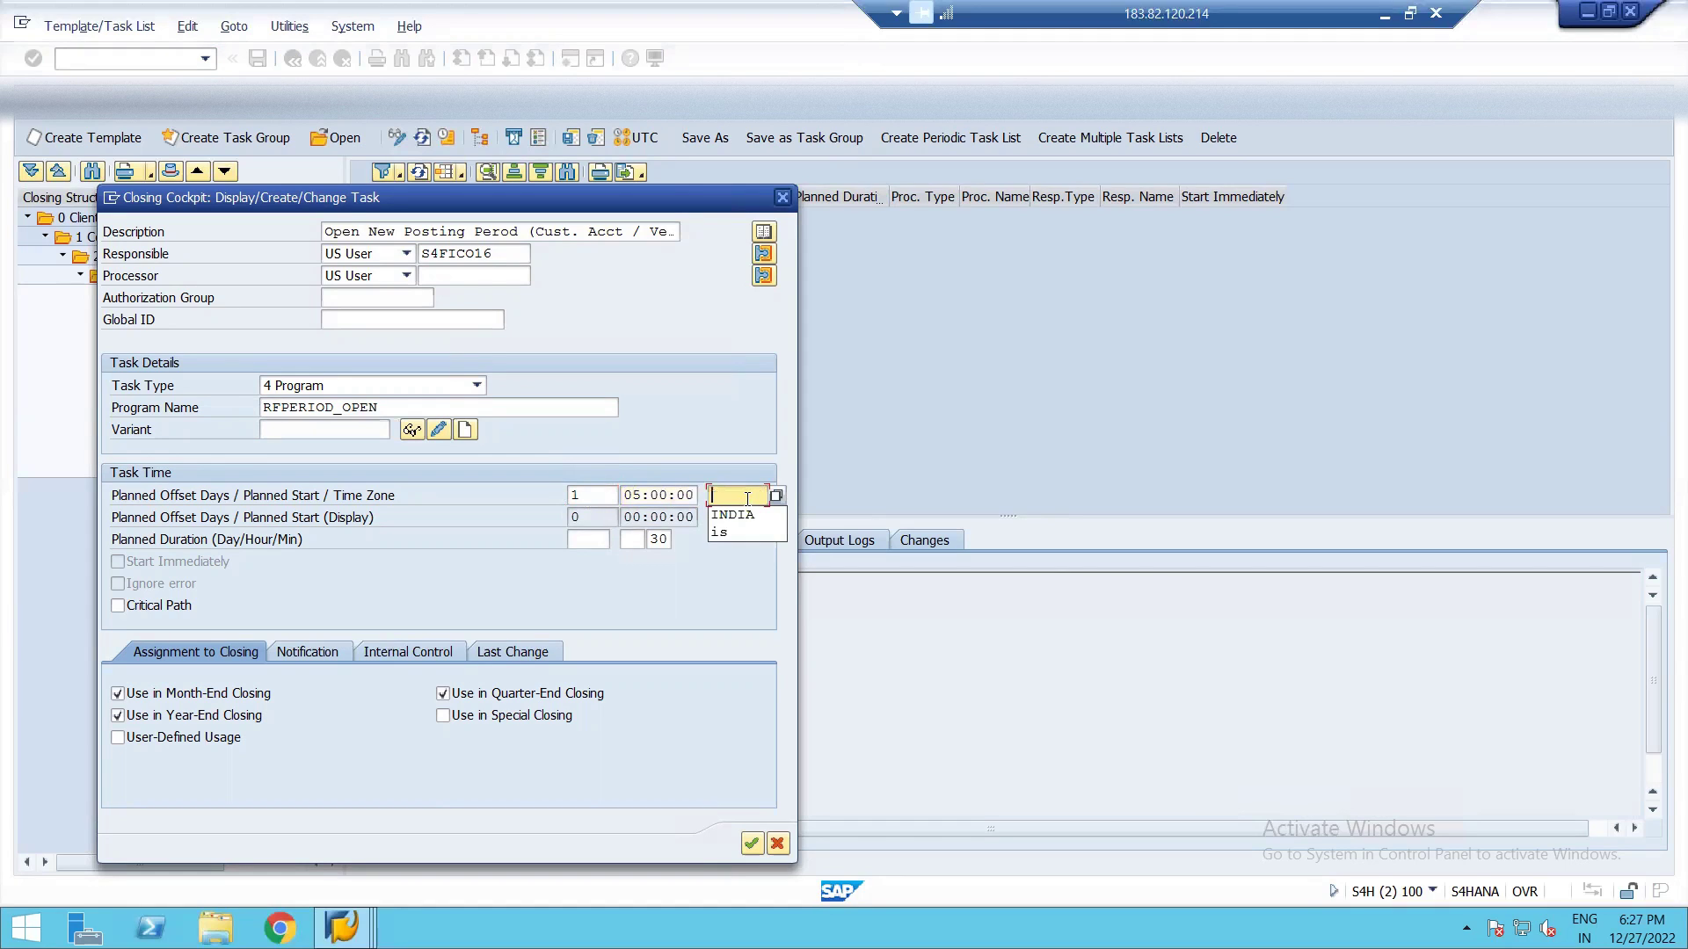
left_click(745, 516)
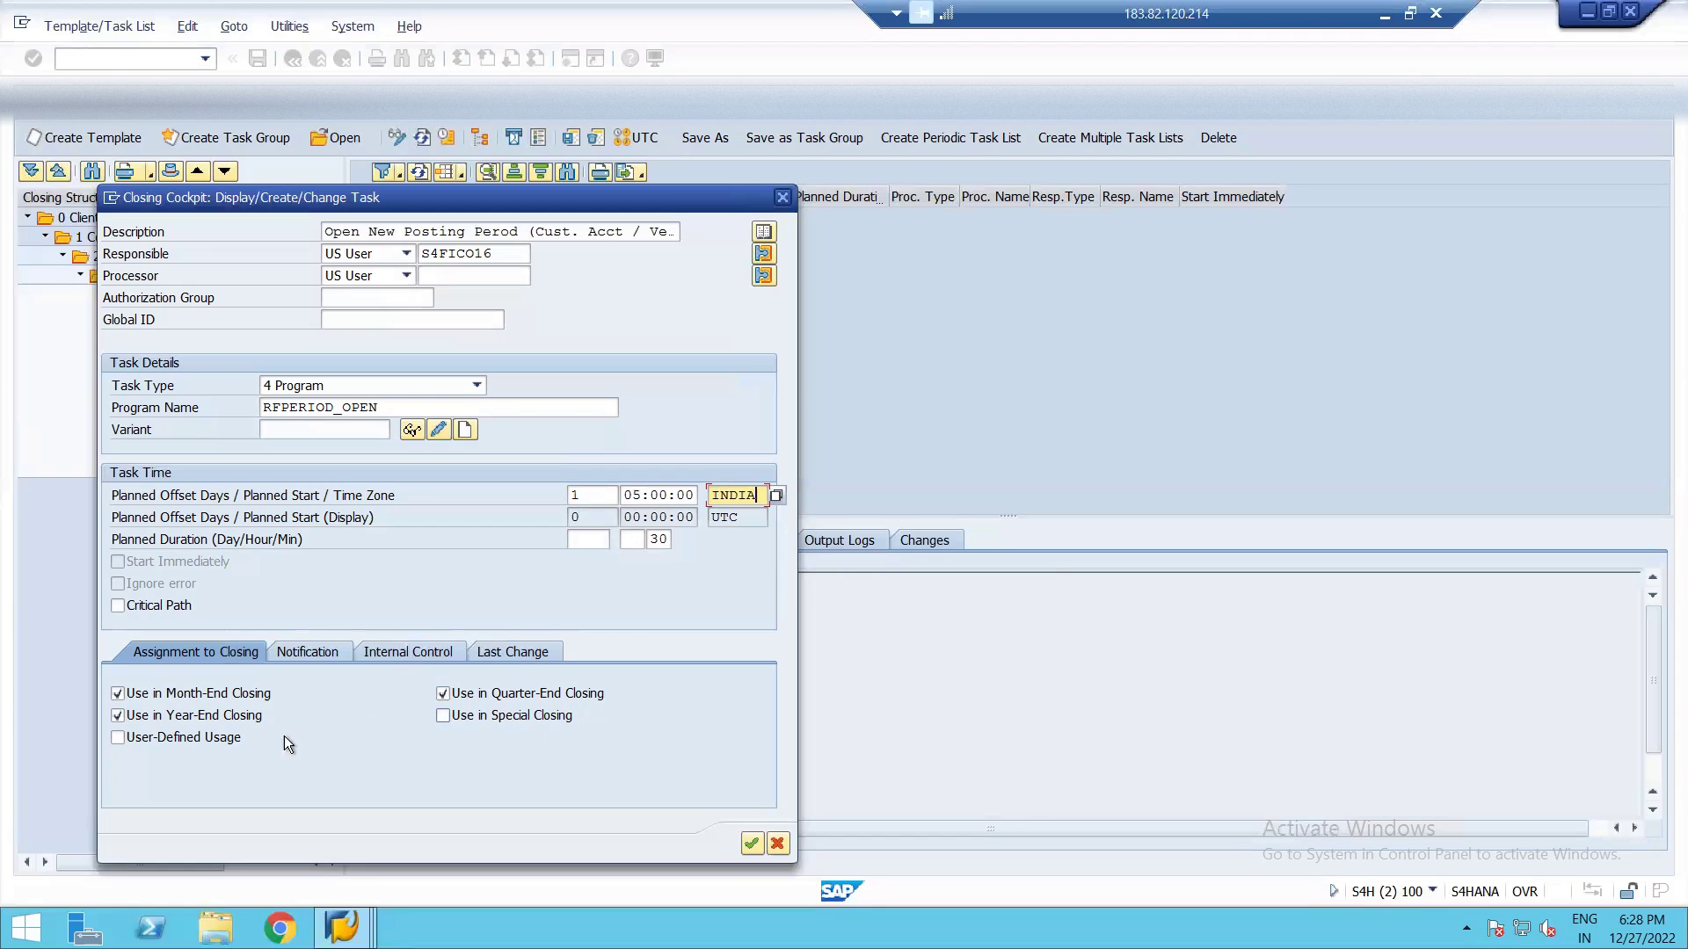
left_click(752, 844)
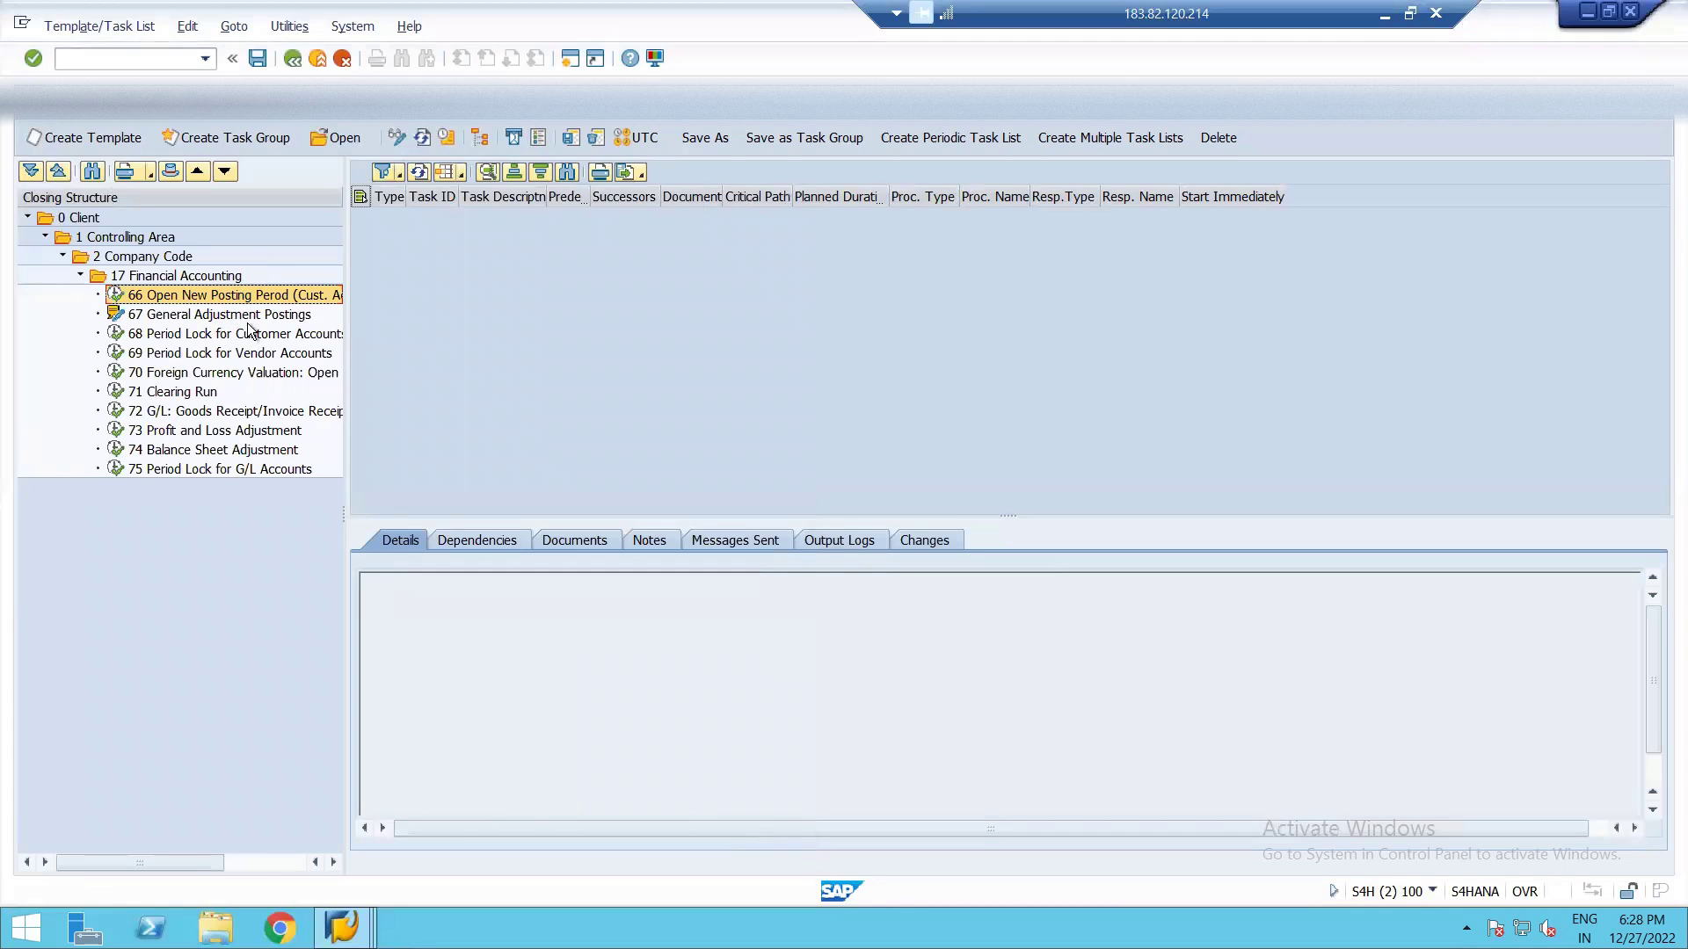
- List the tasks of the Financial Accounting folder and open the task table's current layout for changing
left_click(174, 276)
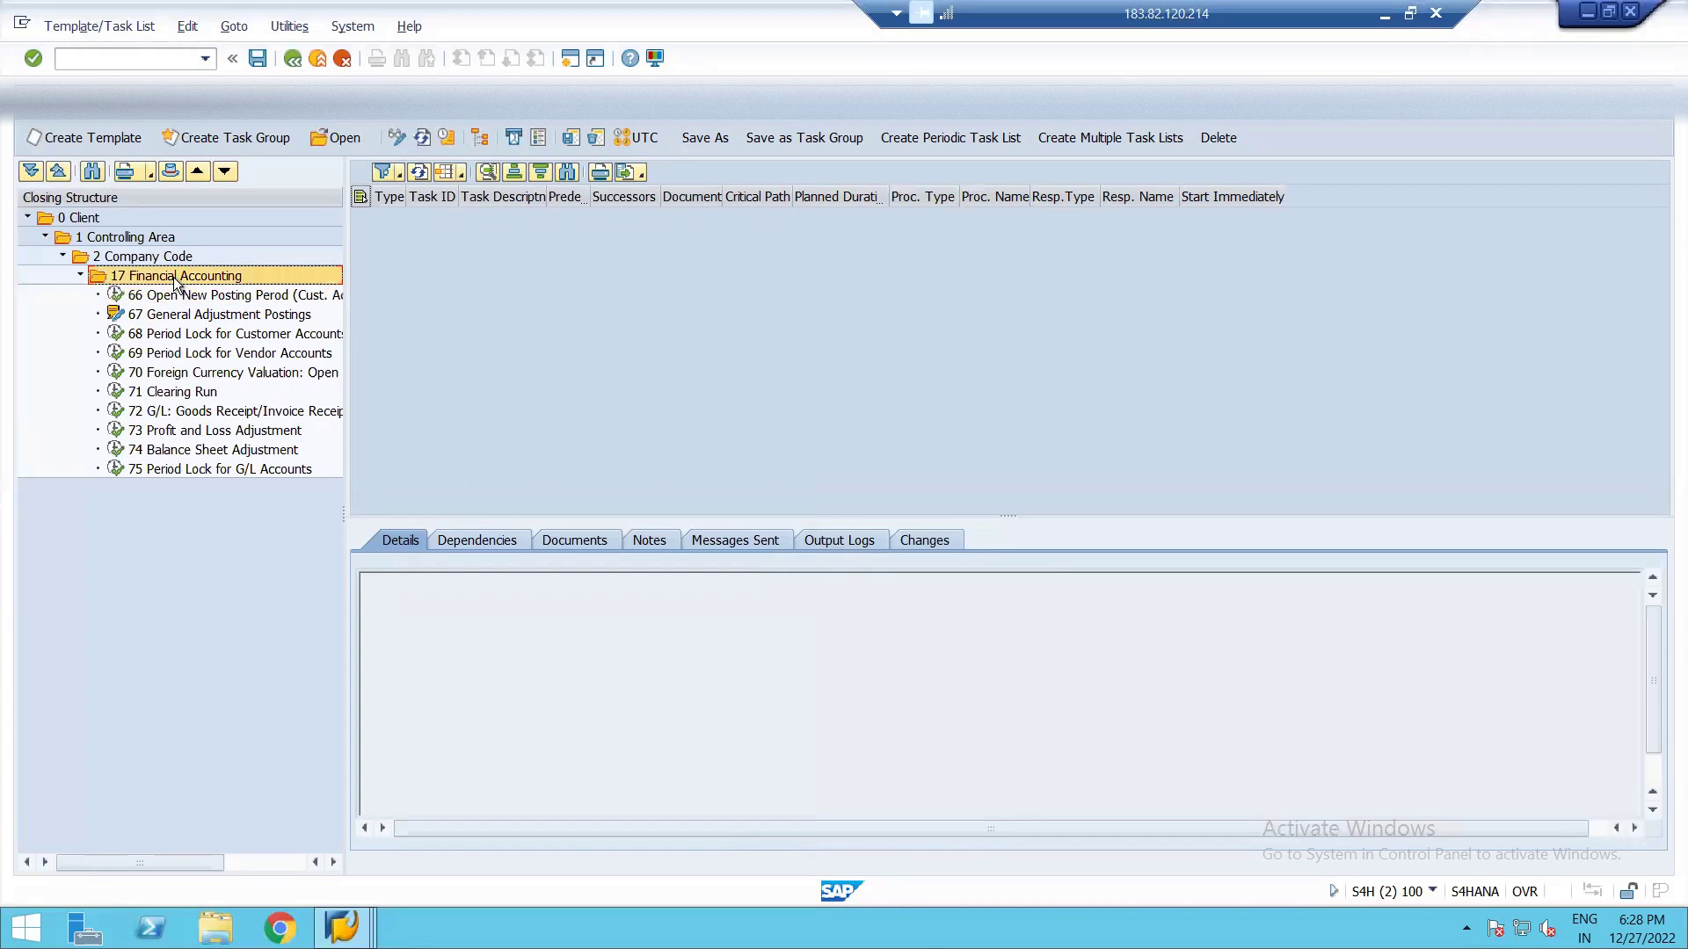
double_click(173, 277)
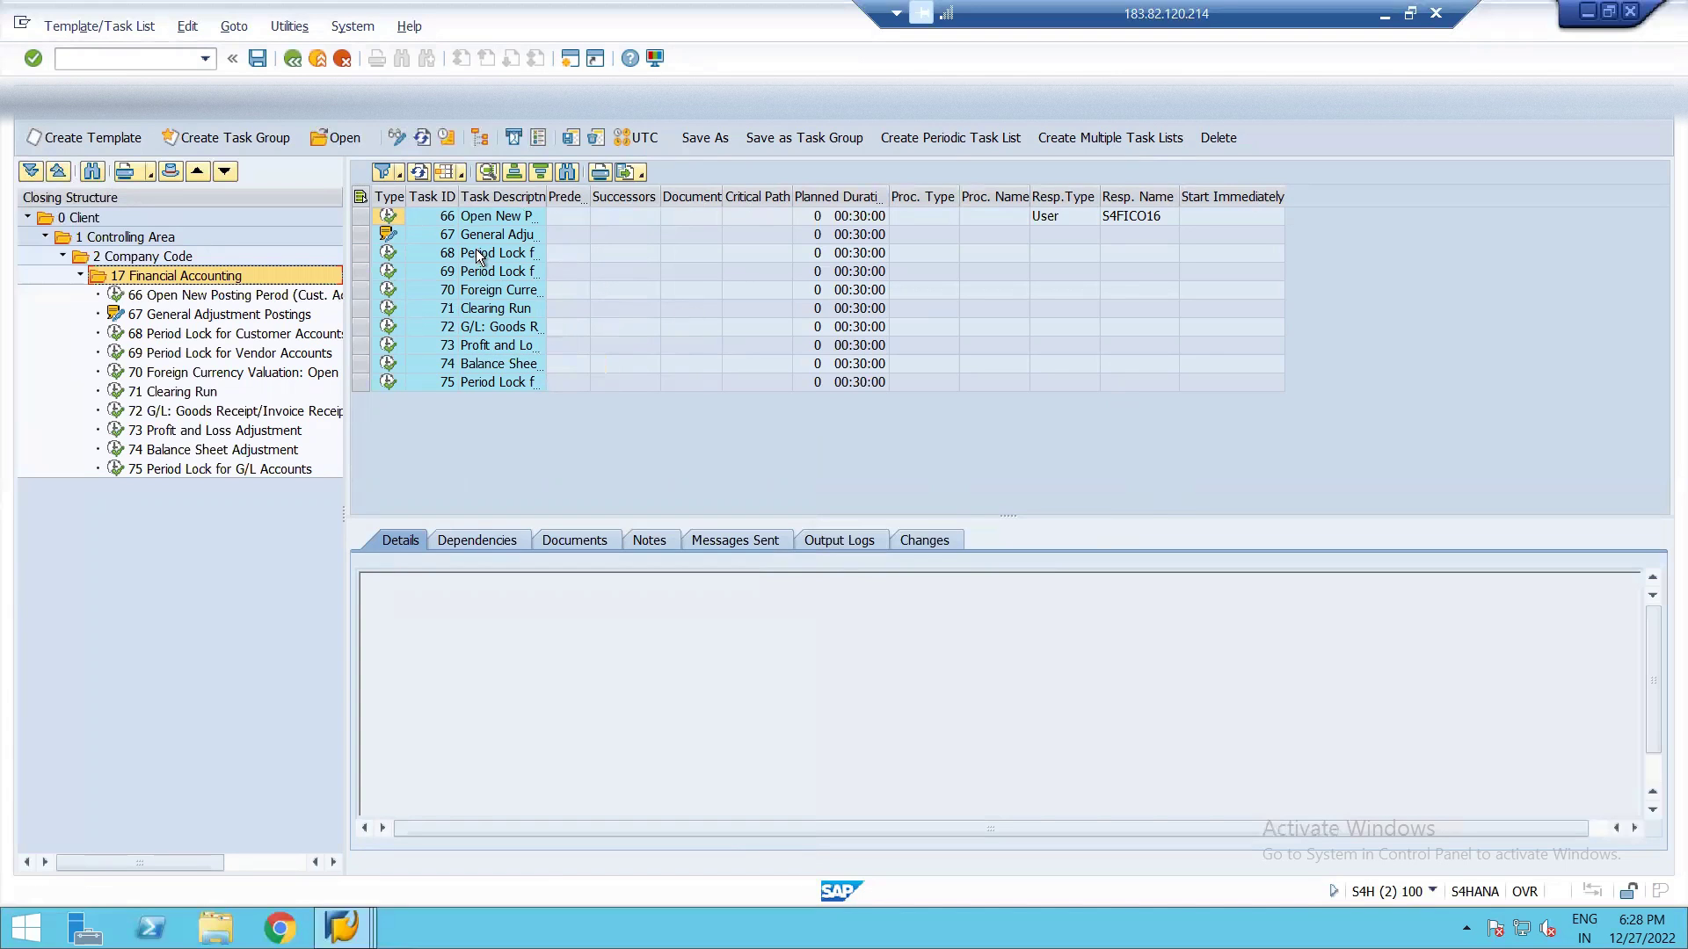
left_click(451, 174)
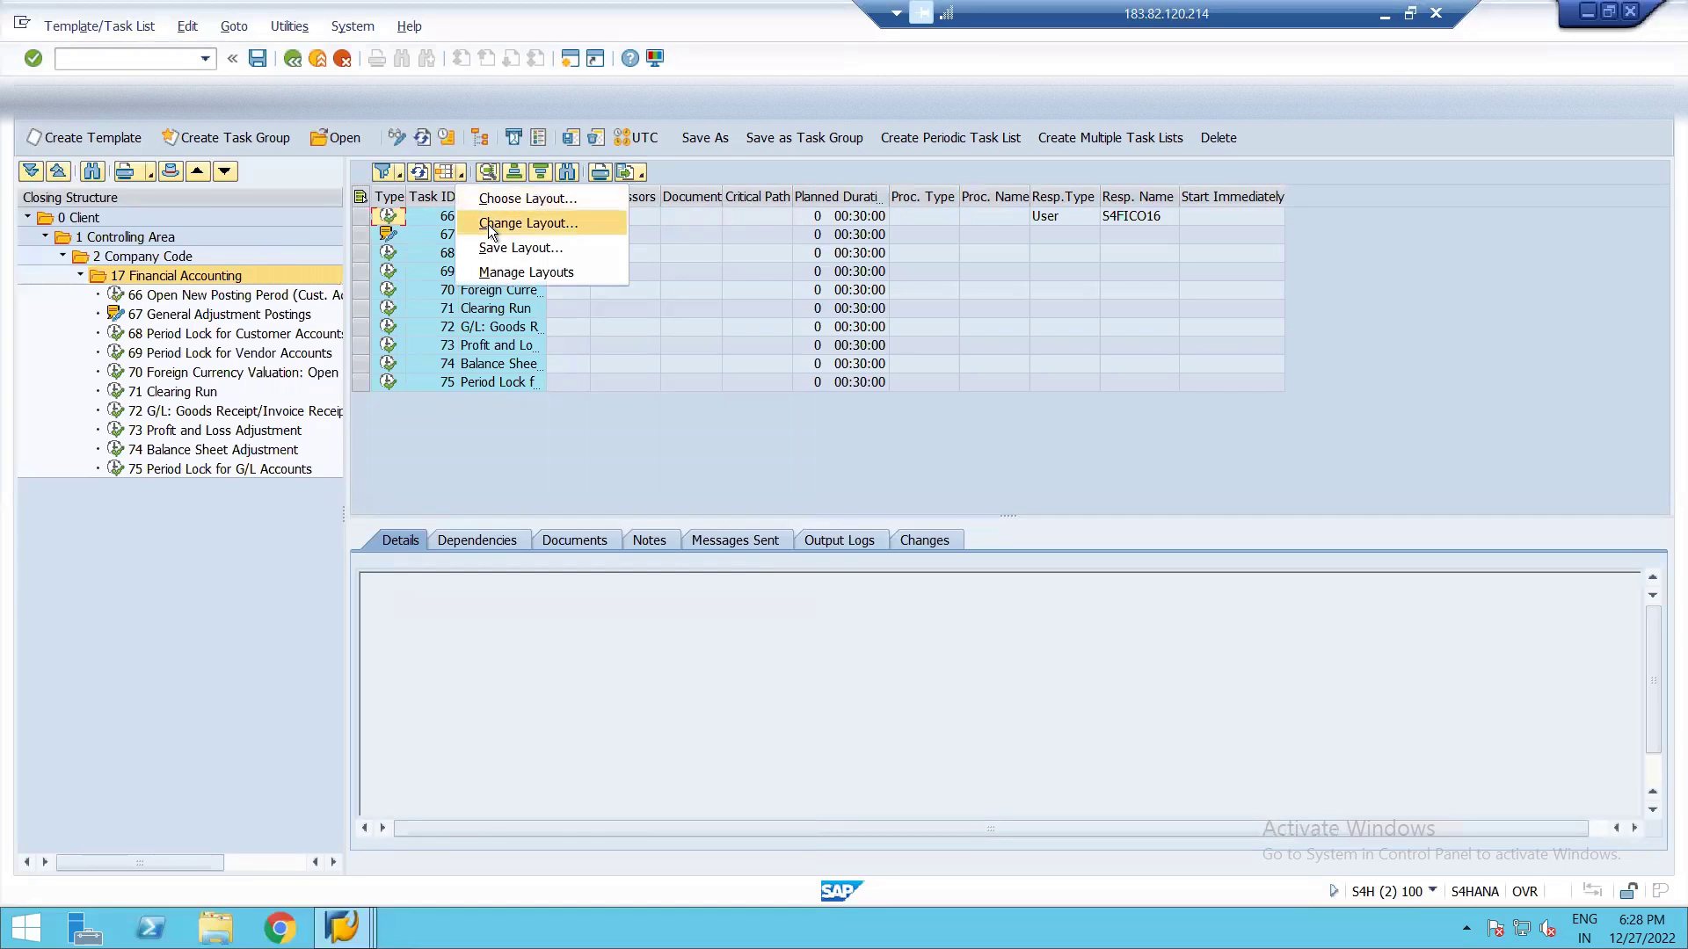
left_click(487, 224)
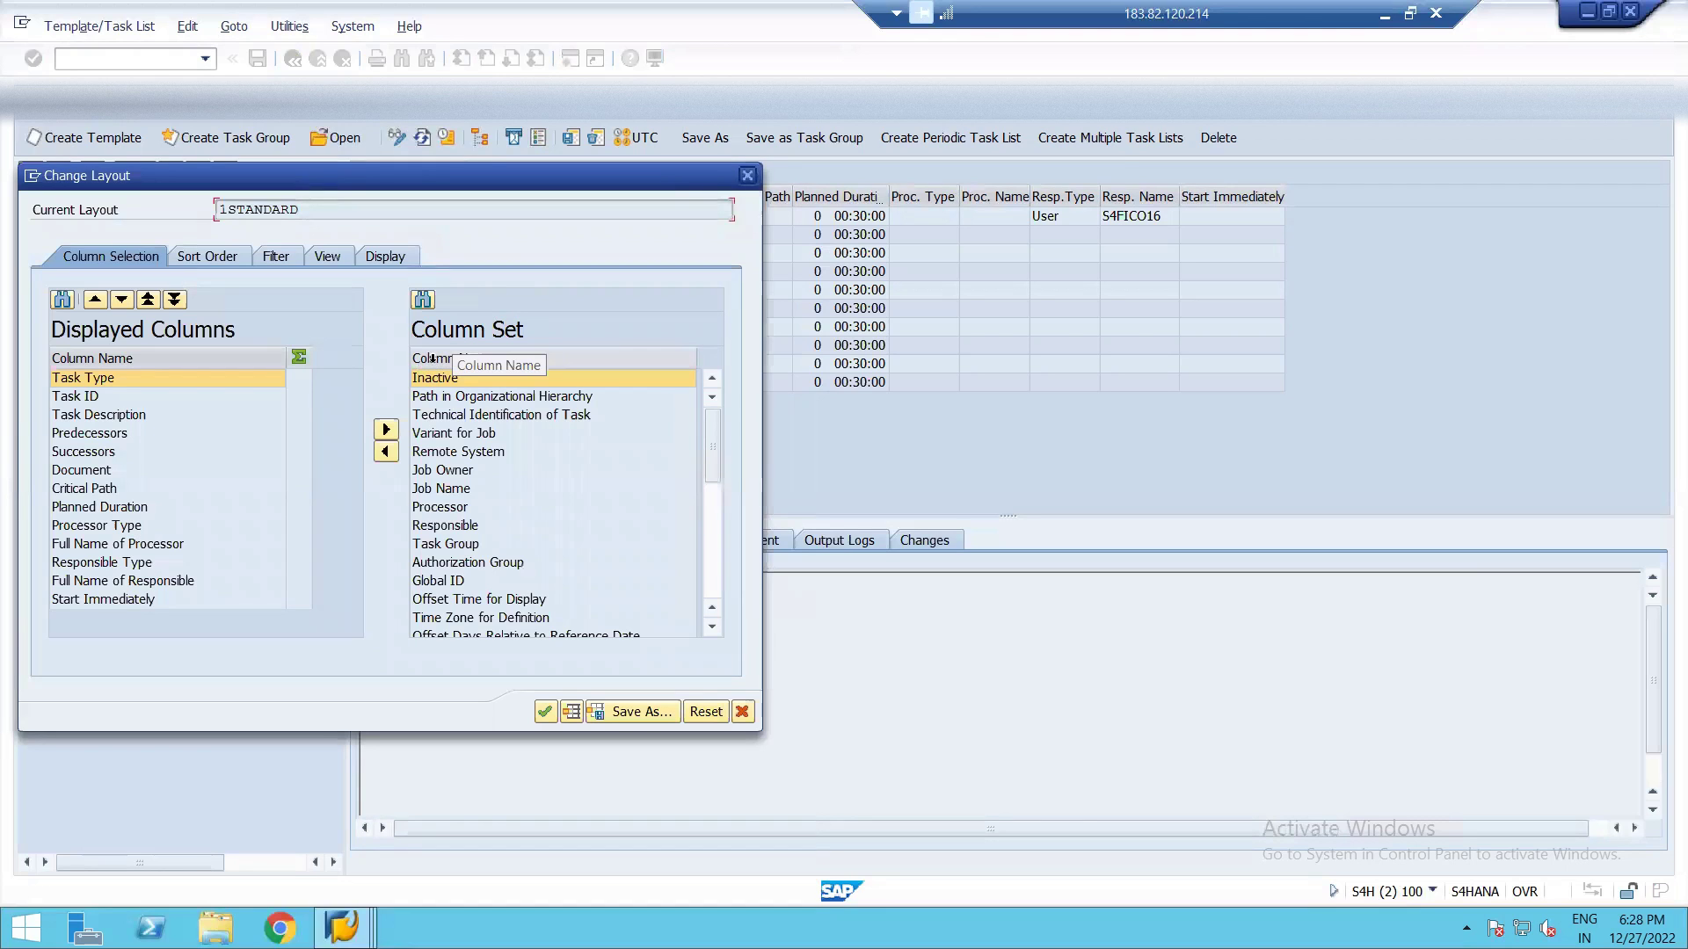
- Sort the available columns alphabetically and add those from Authorization Group through Job Name to the displayed columns
left_click(422, 359)
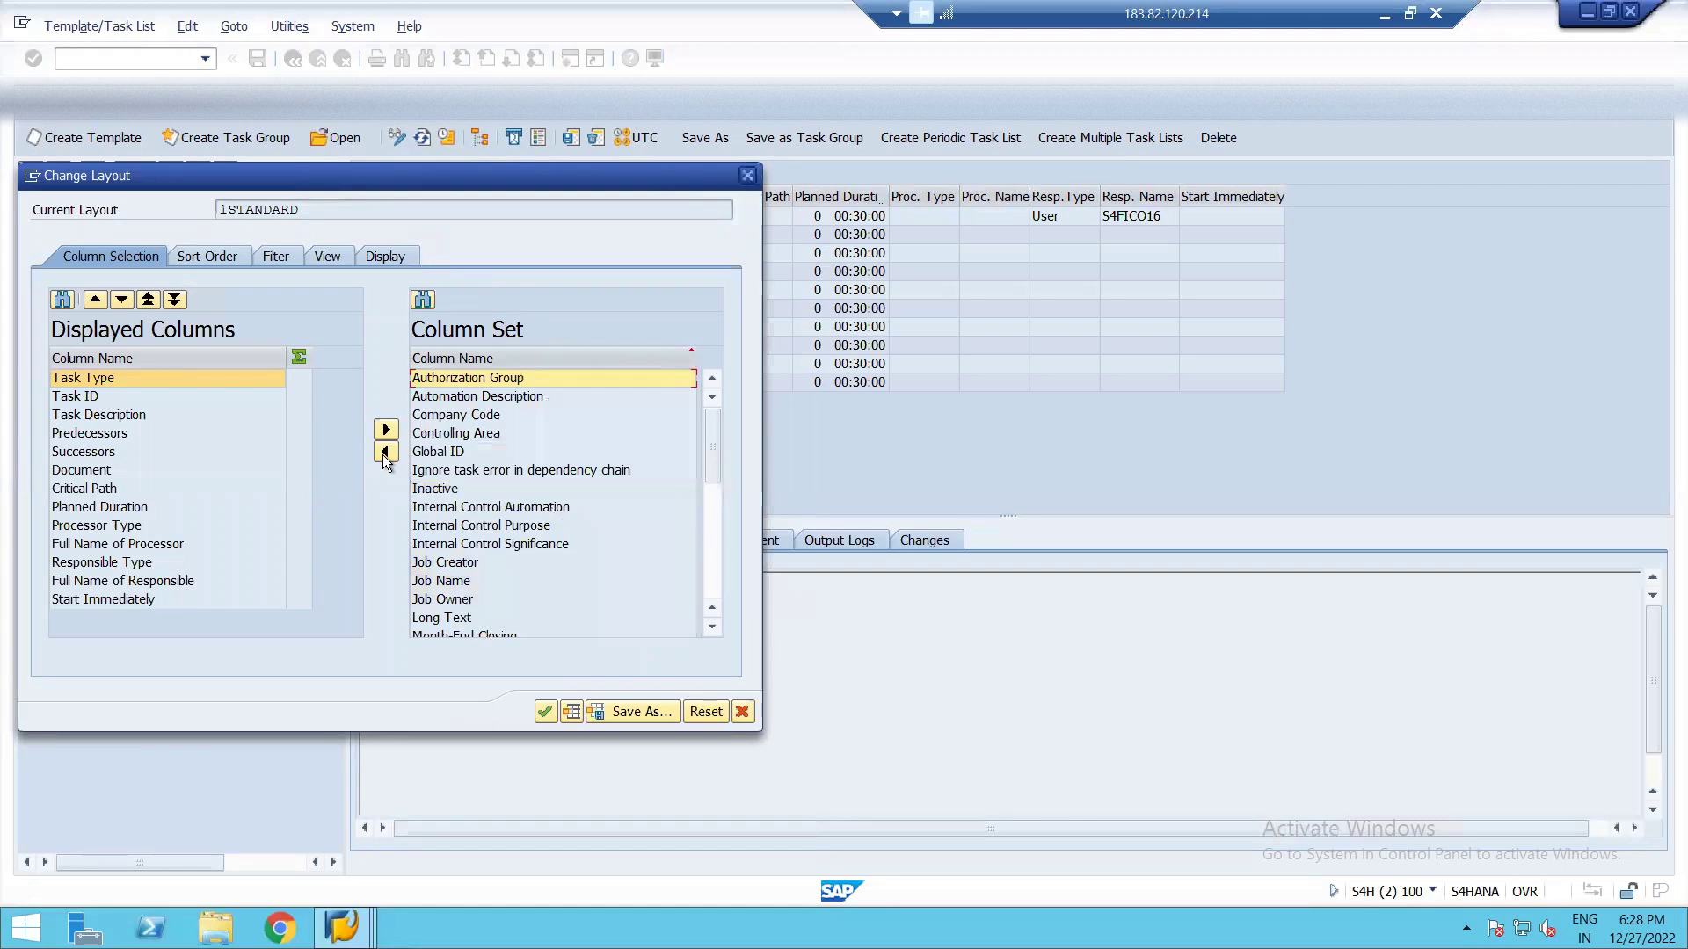
left_click(384, 452)
left_click(384, 452)
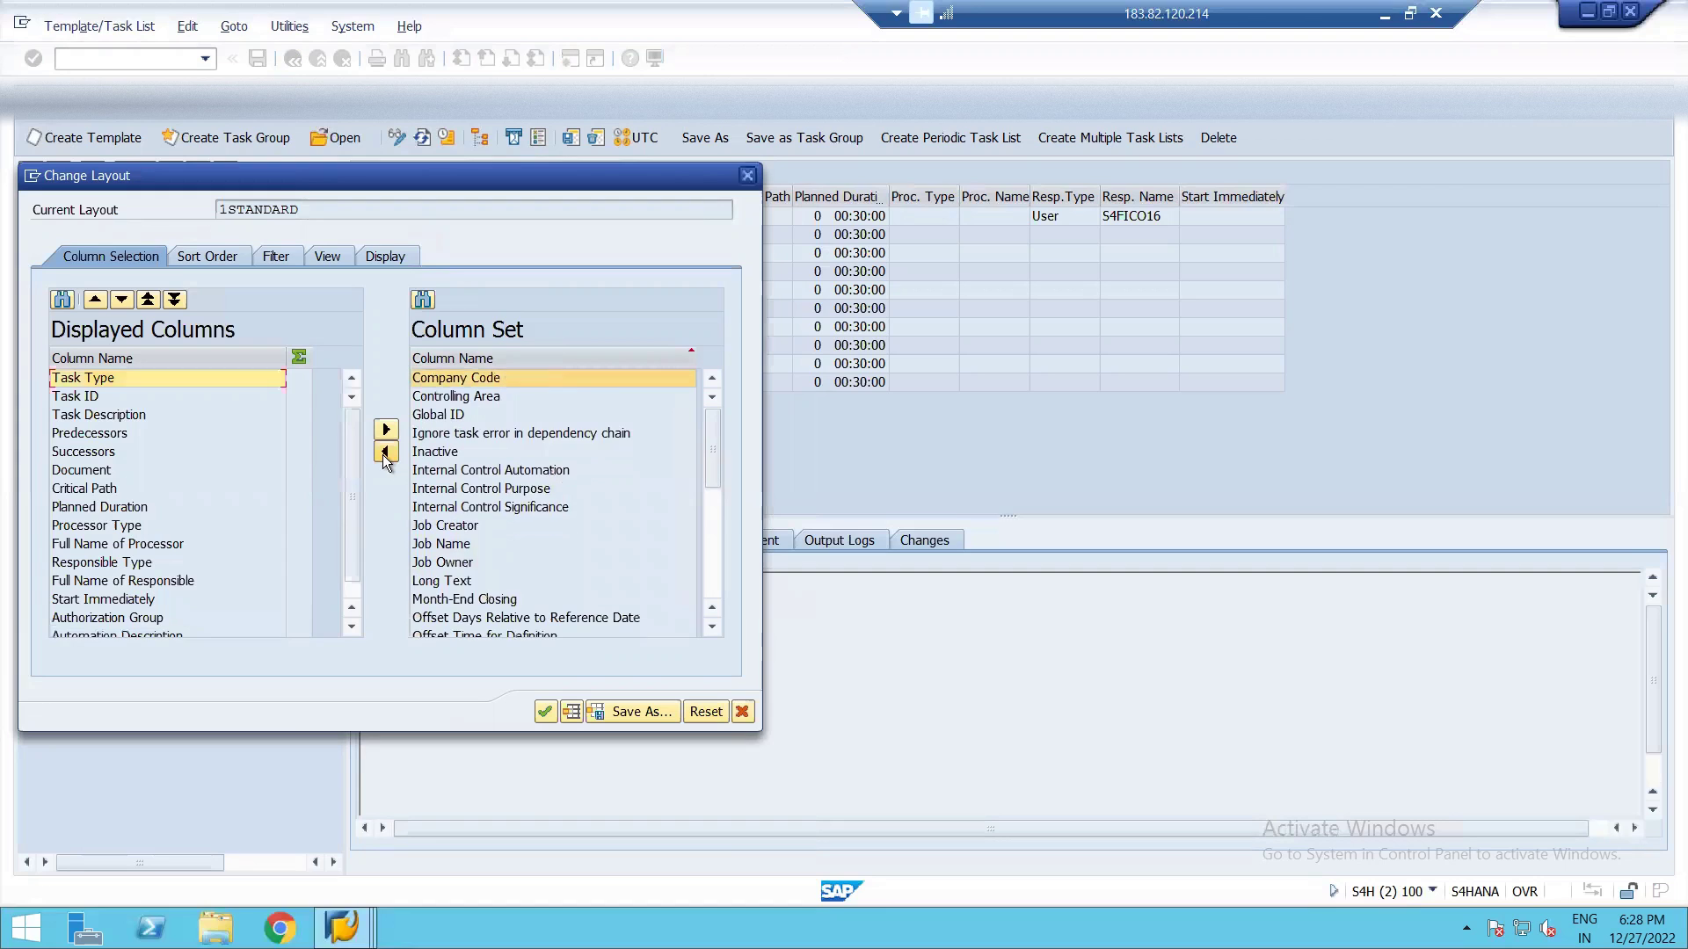
left_click(385, 453)
left_click(384, 453)
left_click(384, 453)
left_click(384, 452)
left_click(384, 453)
left_click(384, 452)
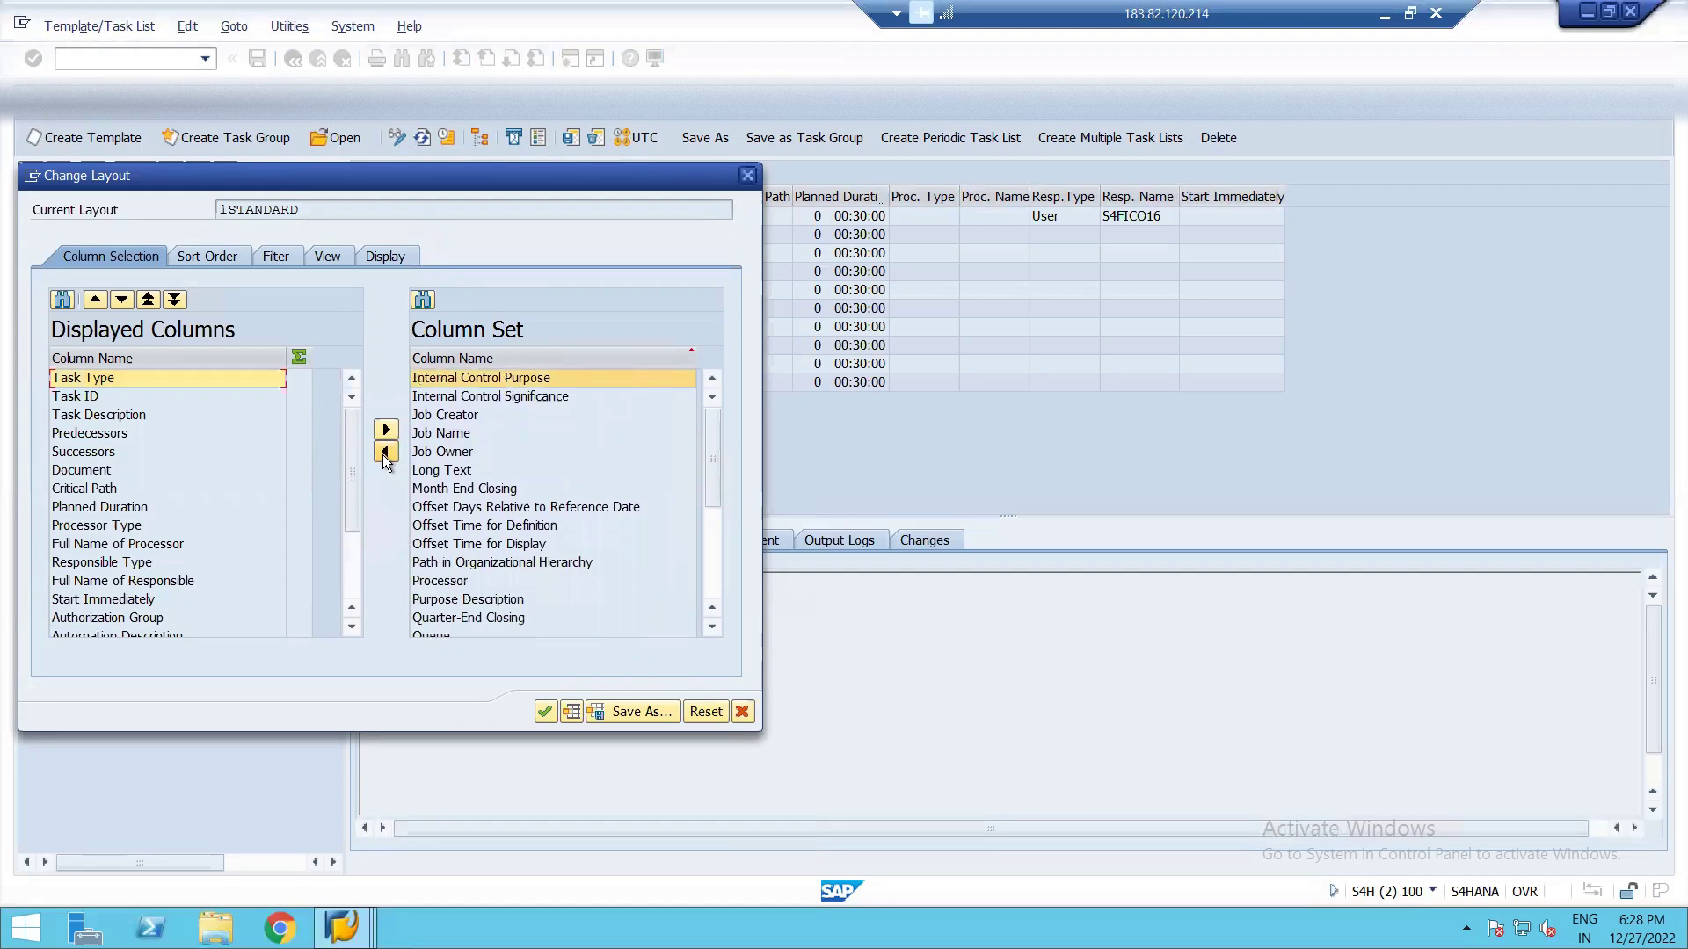
left_click(384, 453)
left_click(385, 451)
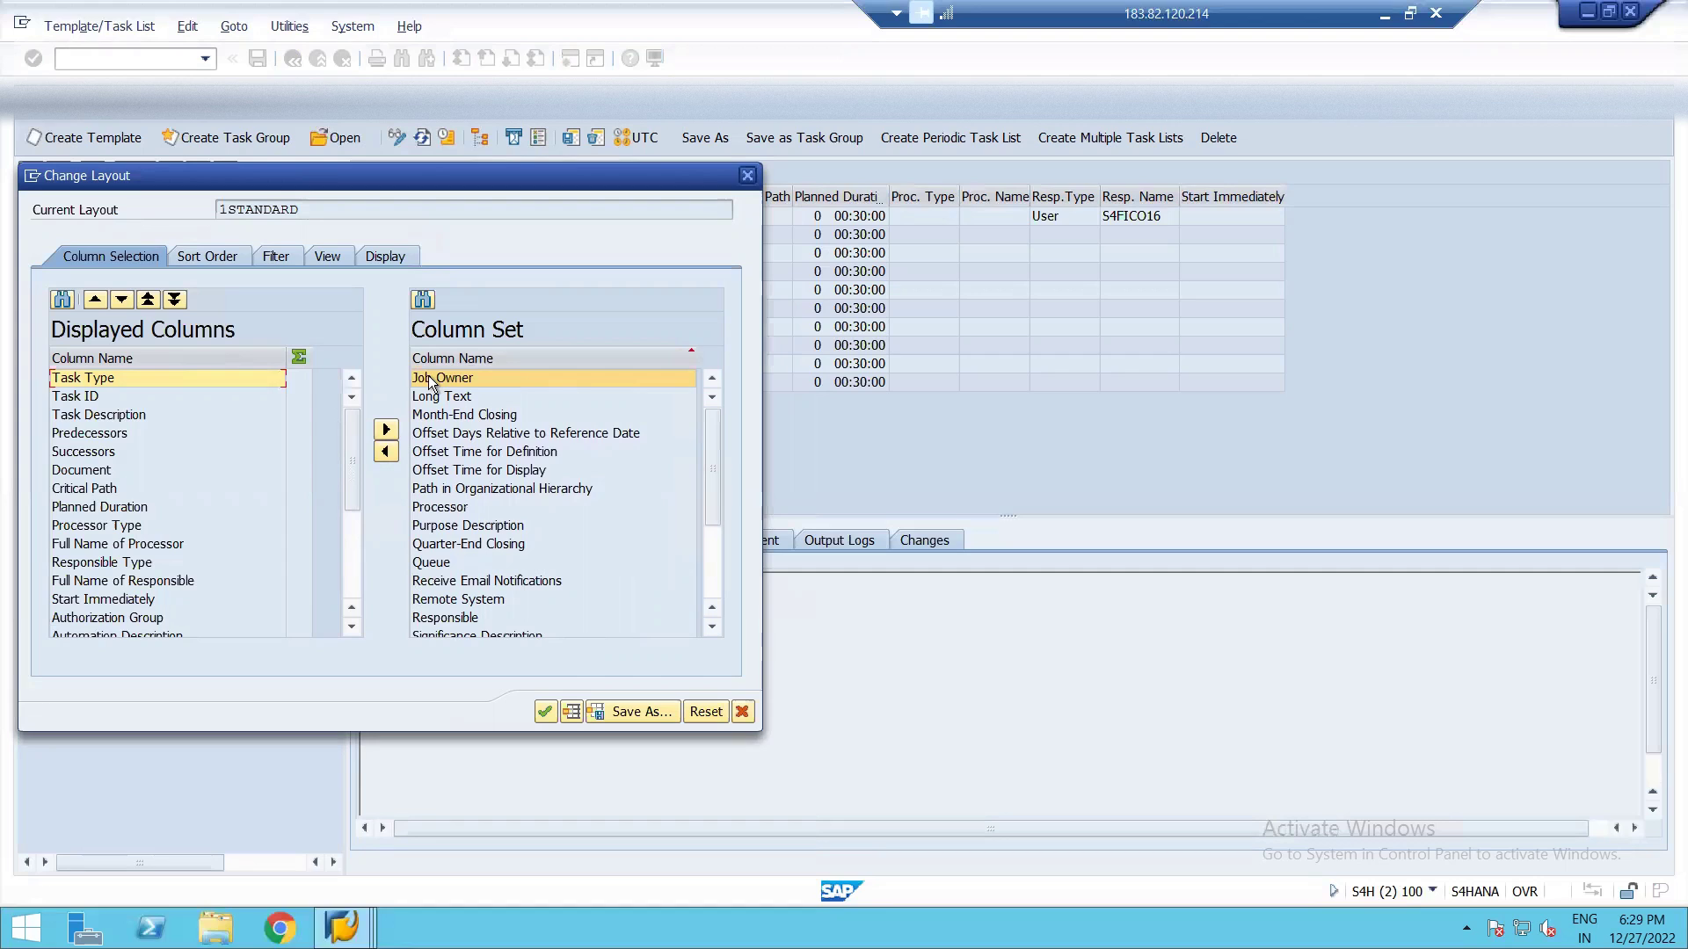
- Reverse the sort of the available columns, add all remaining ones from Year-End Closing through Job Owner, and apply the layout
key("shift+Down")
key("shift+Down")
key("shift+Down")
key("shift+Down")
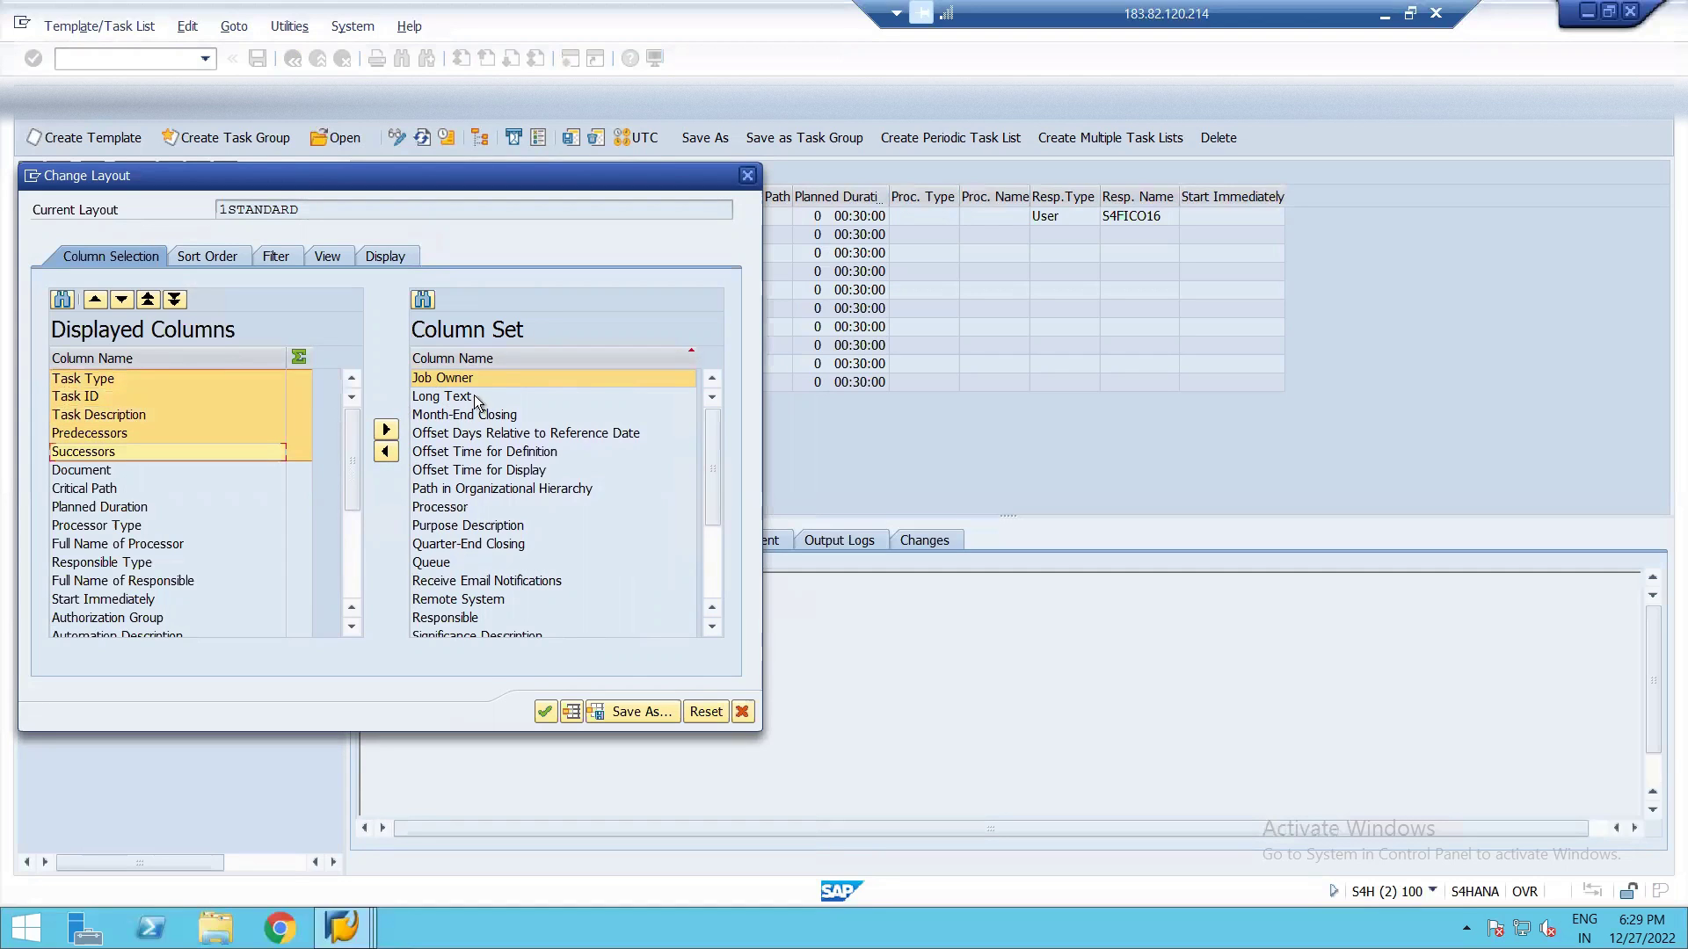
left_click(497, 373)
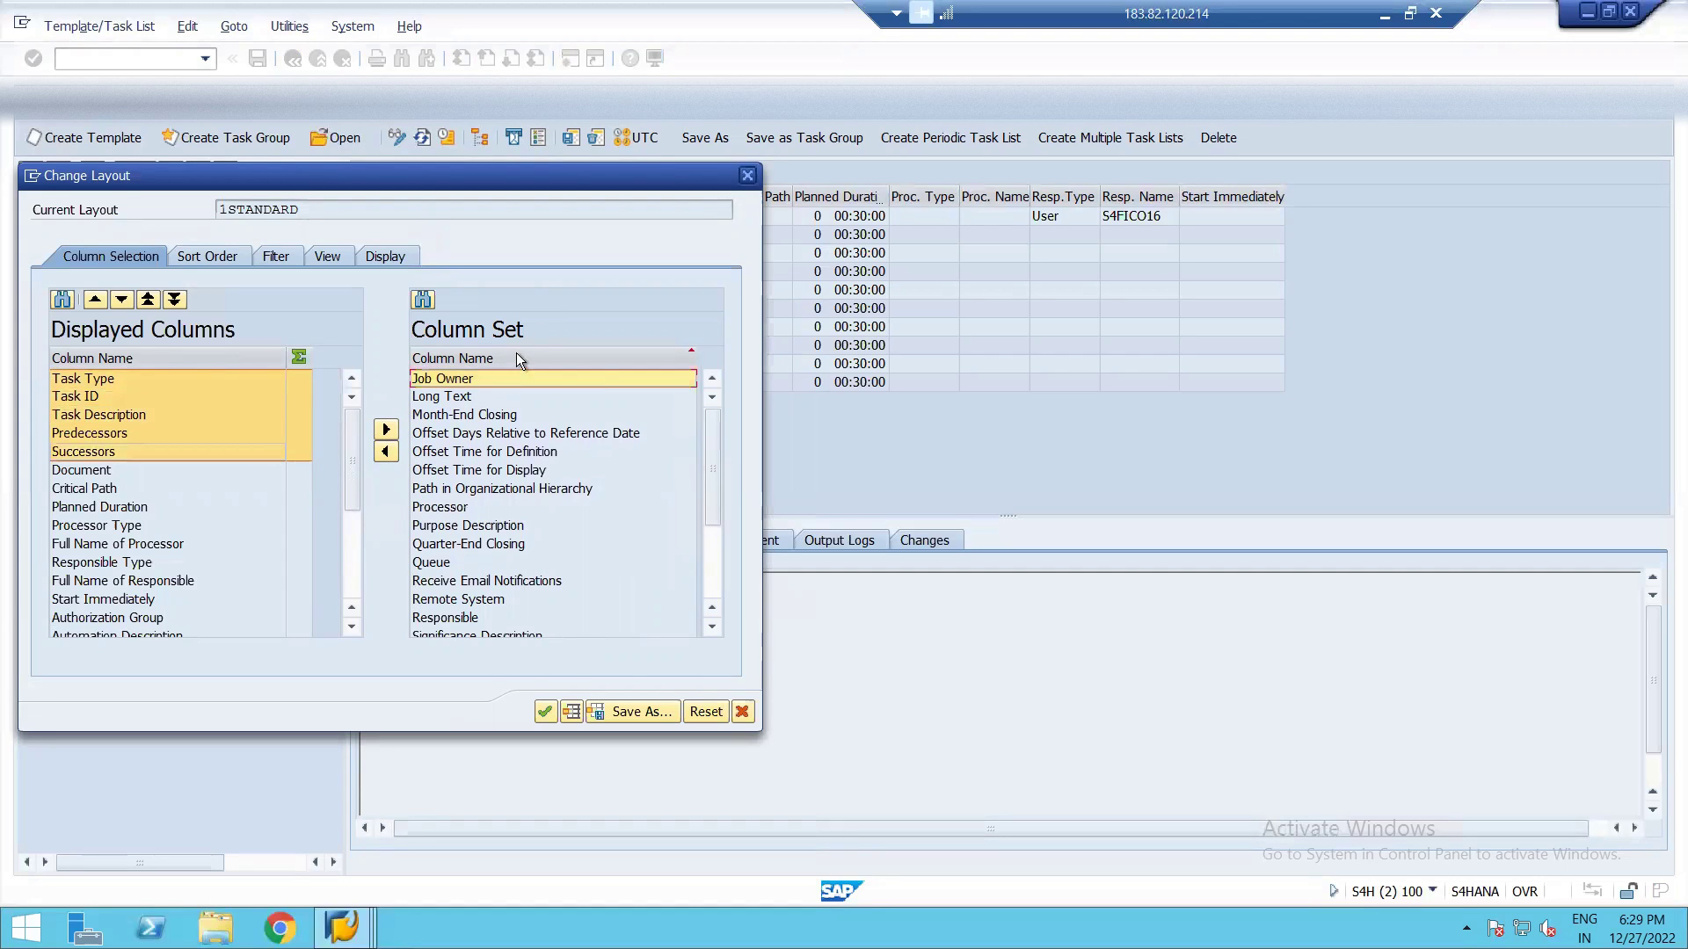
left_click(515, 352)
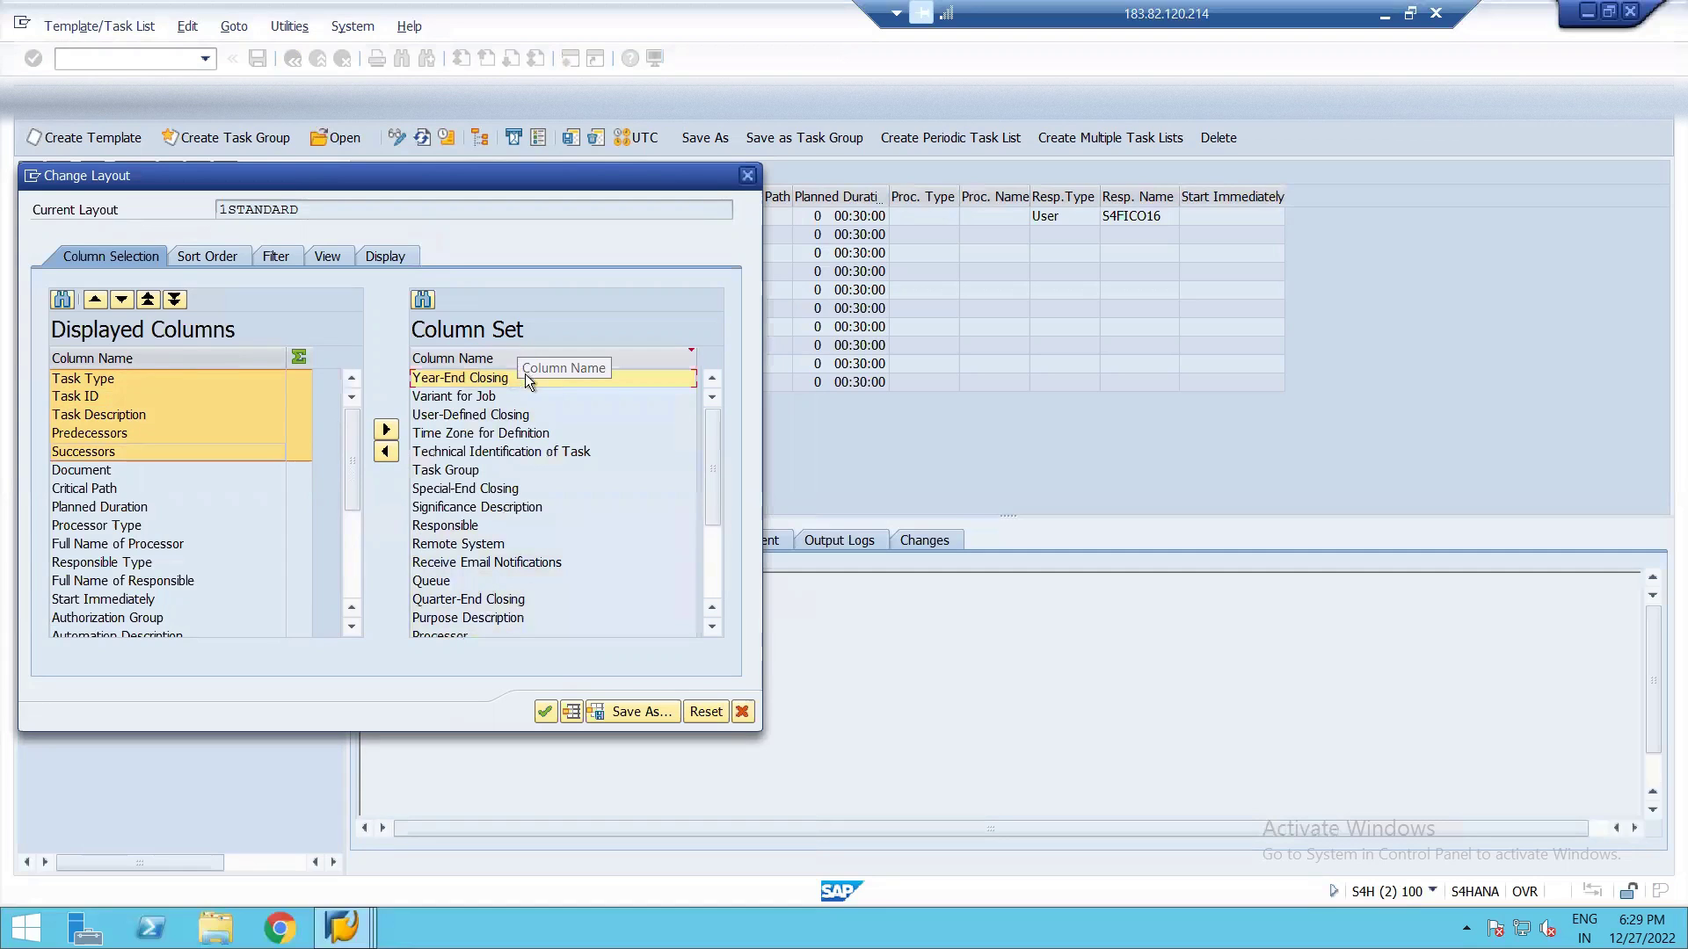
left_click(527, 378)
key("shift+Down")
key("shift+Down")
key("shift+Down")
key("shift+Down")
key("shift+Down")
key("shift+Down")
key("shift+Down")
key("shift+Down")
key("shift+Down")
key("shift+Down")
key("shift+Down")
key("shift+Down")
key("shift+Down")
key("shift+Down")
key("shift+Down")
key("shift+Down")
key("shift+Down")
key("shift+Down")
key("shift+Down")
key("shift+Down")
key("shift+Down")
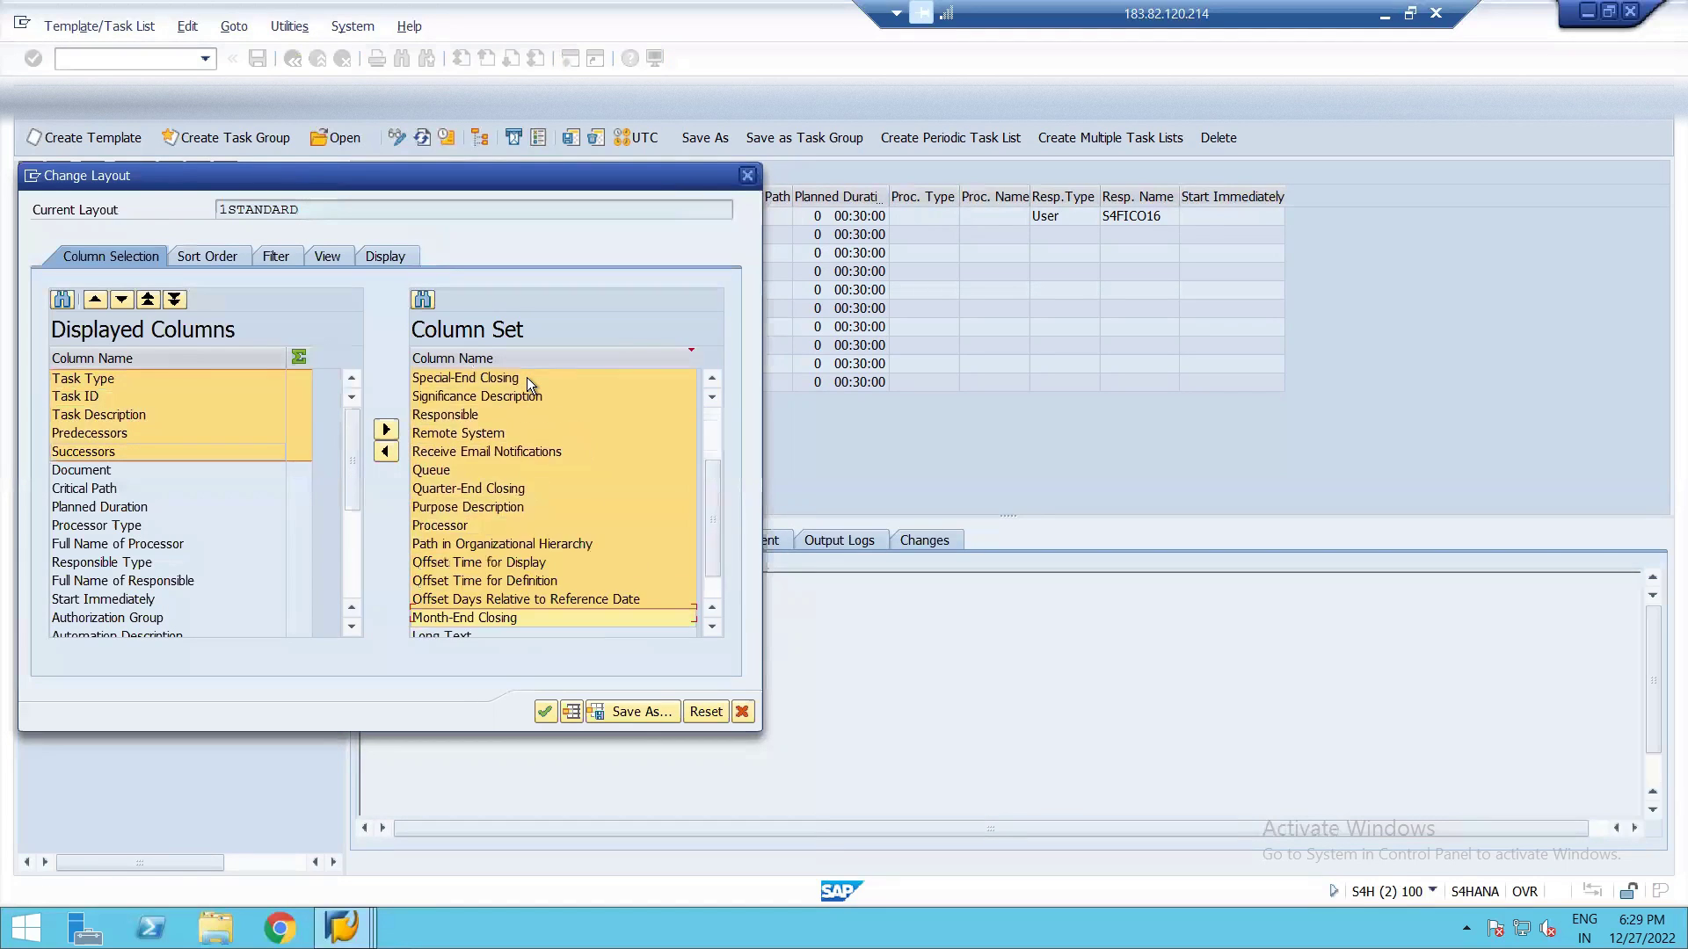
left_click(386, 452)
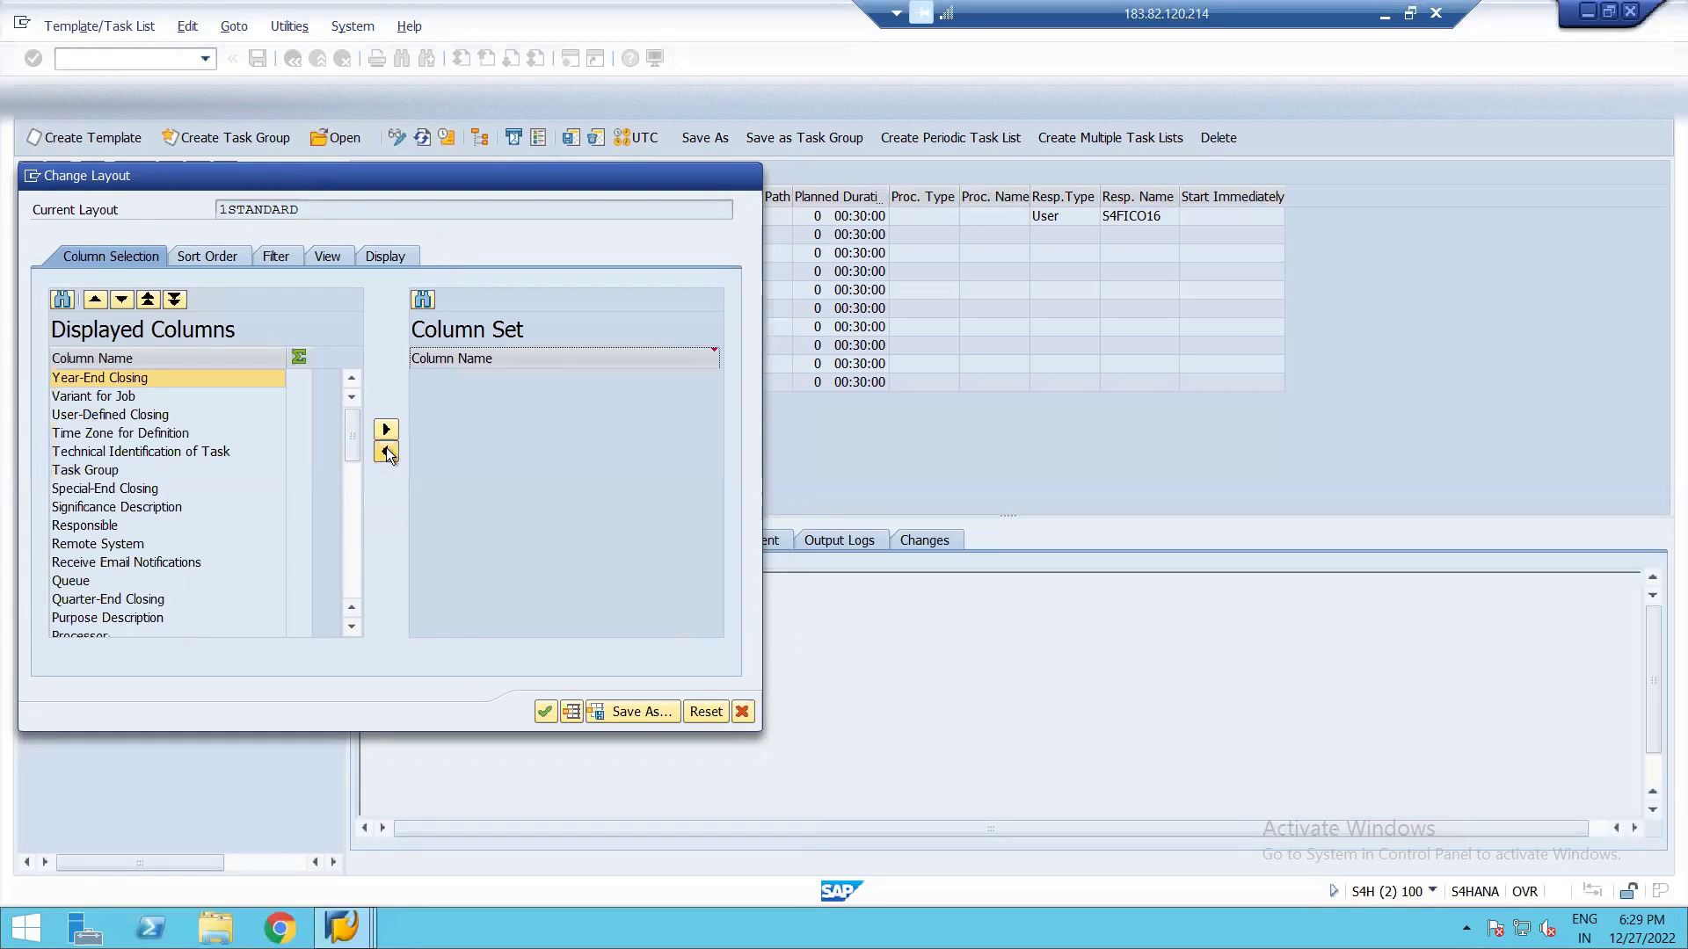
left_click(551, 711)
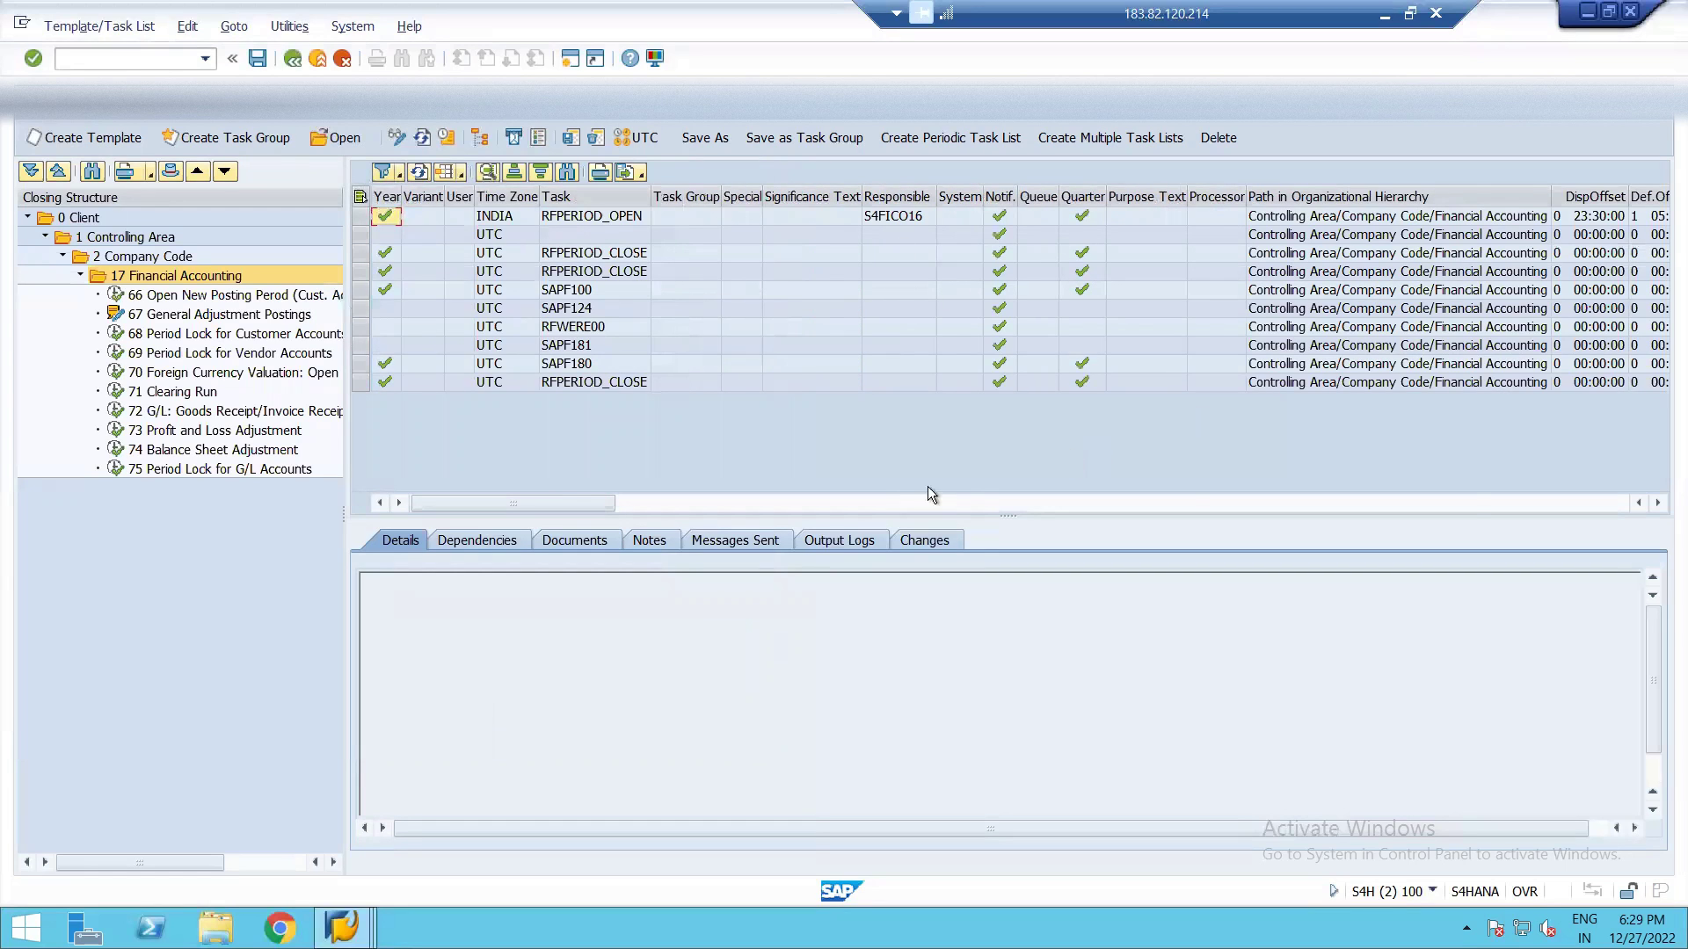
- Examine the Financial Accounting task table's columns for time zone, program, responsible user, offsets, closing assignments and task descriptions
left_click(1658, 504)
left_click(1658, 503)
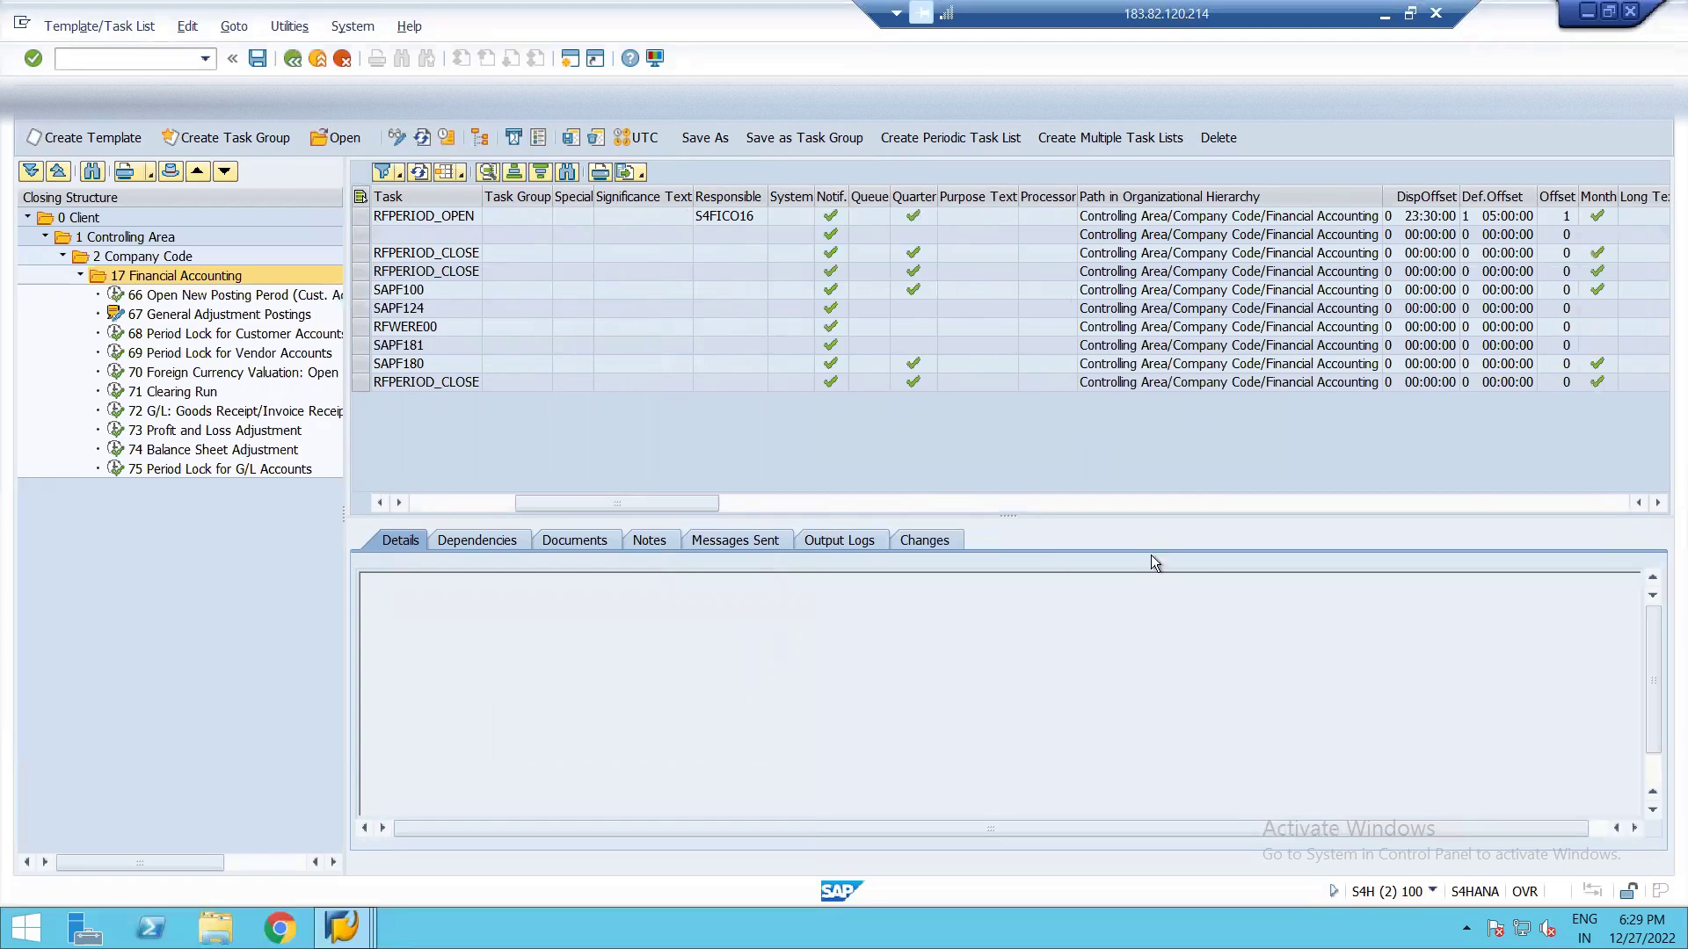
left_click_drag(566, 502, 415, 503)
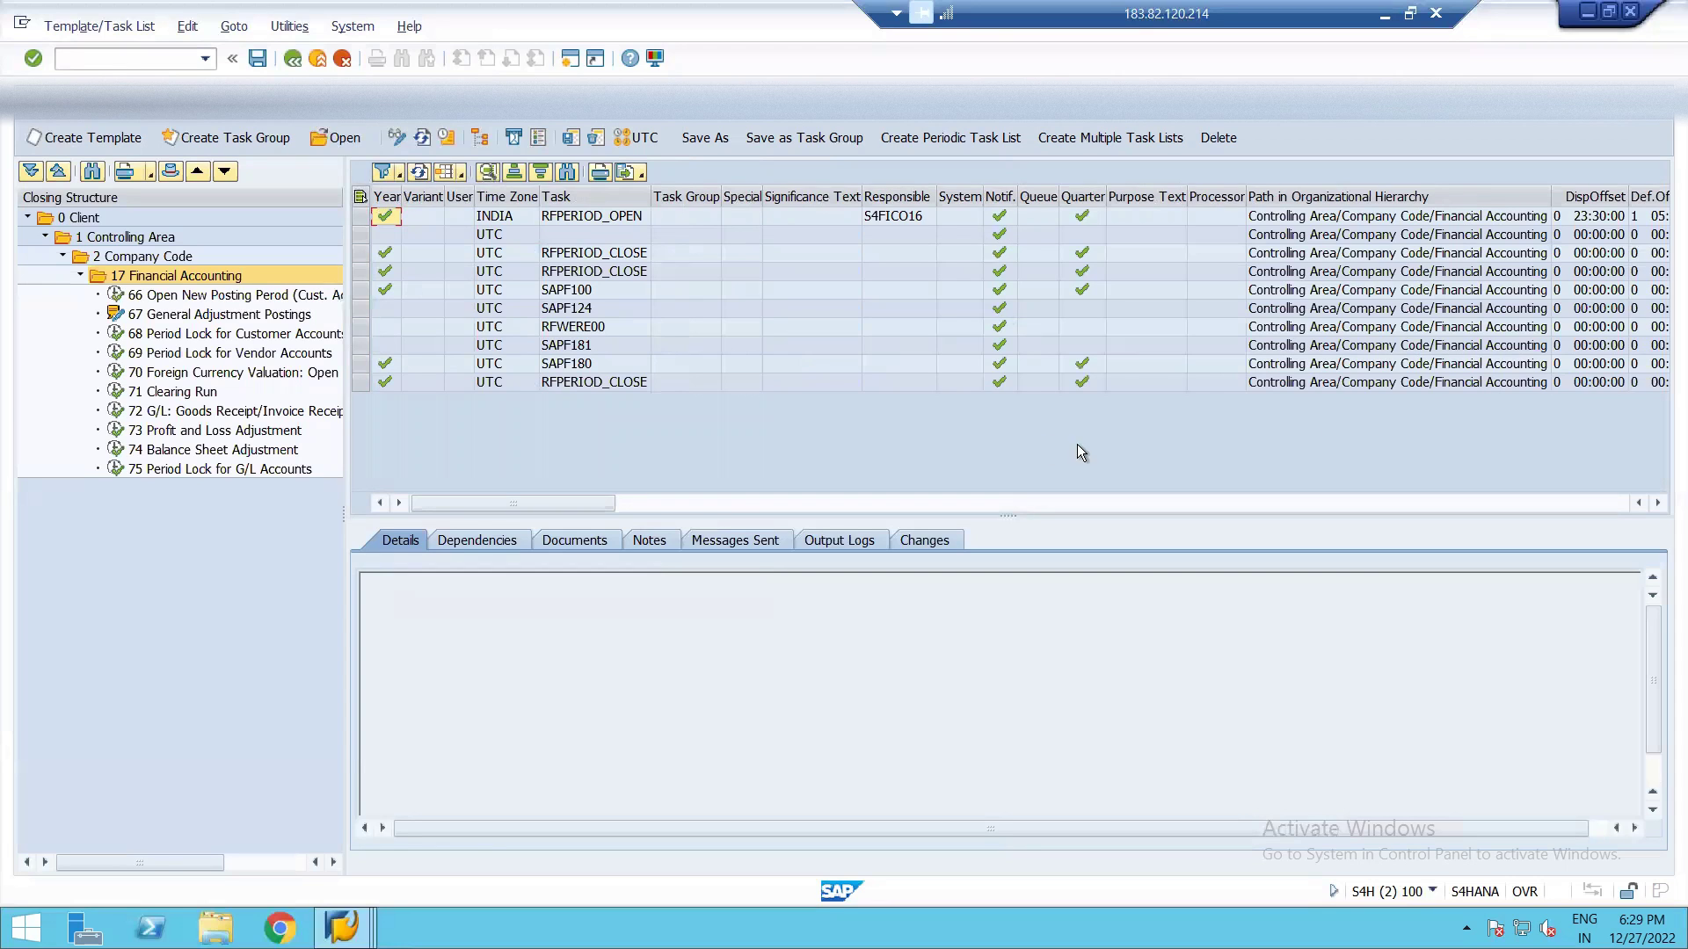
left_click(1657, 503)
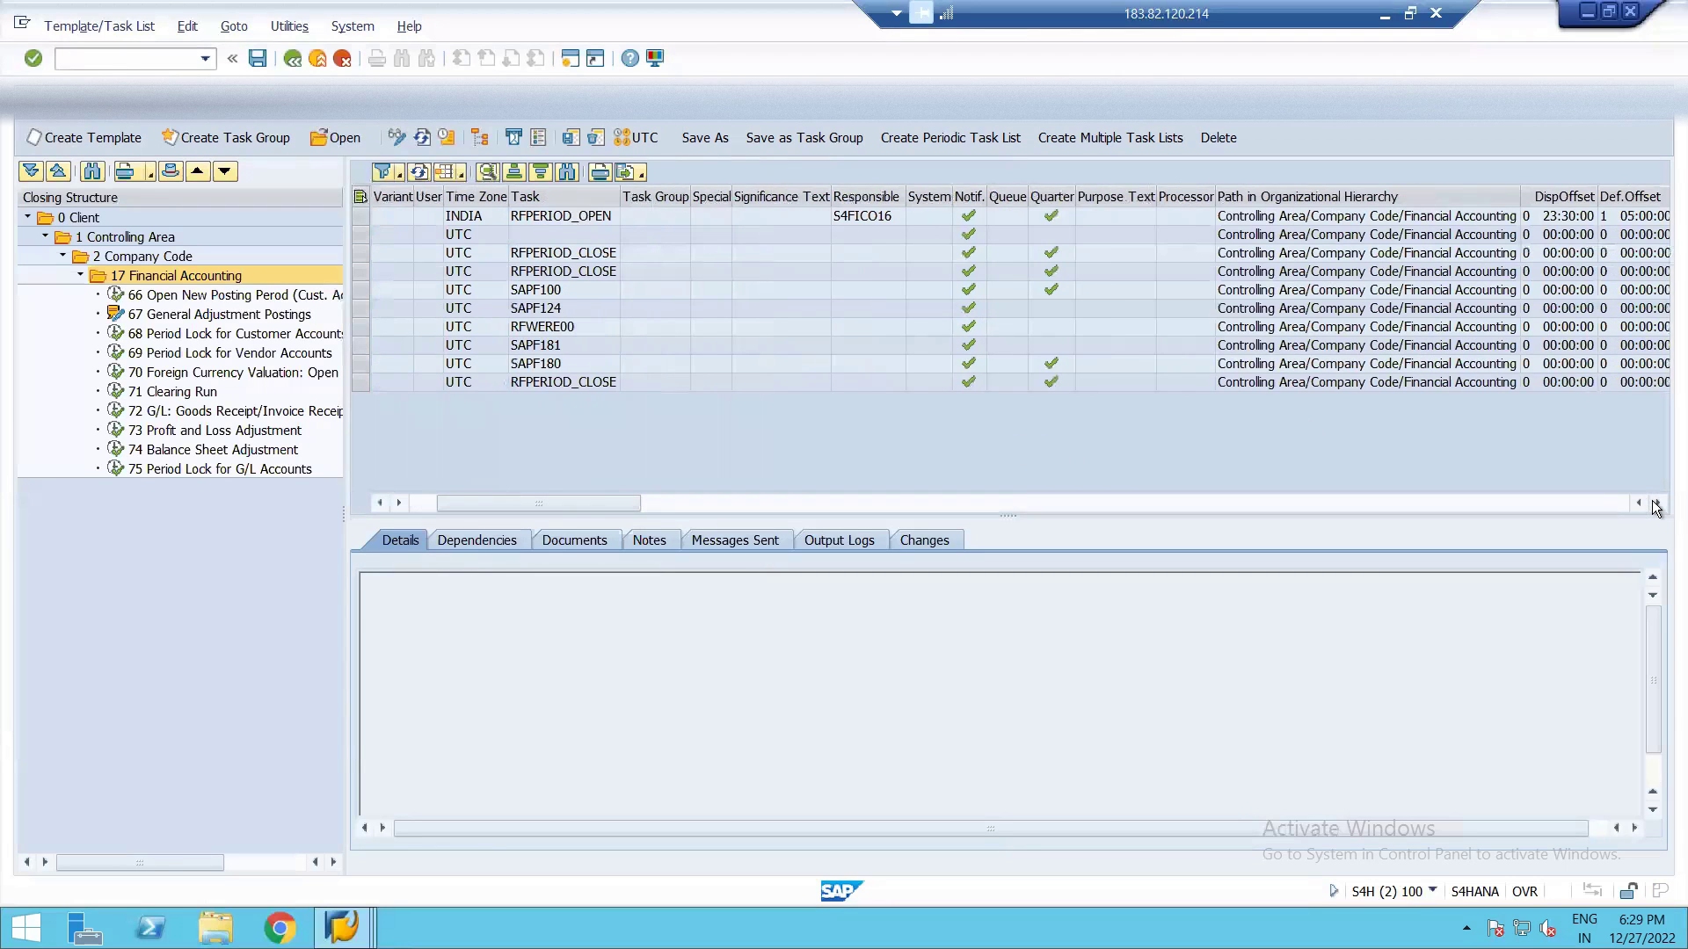
left_click(1657, 503)
left_click(1657, 503)
left_click(1657, 503)
left_click(1657, 502)
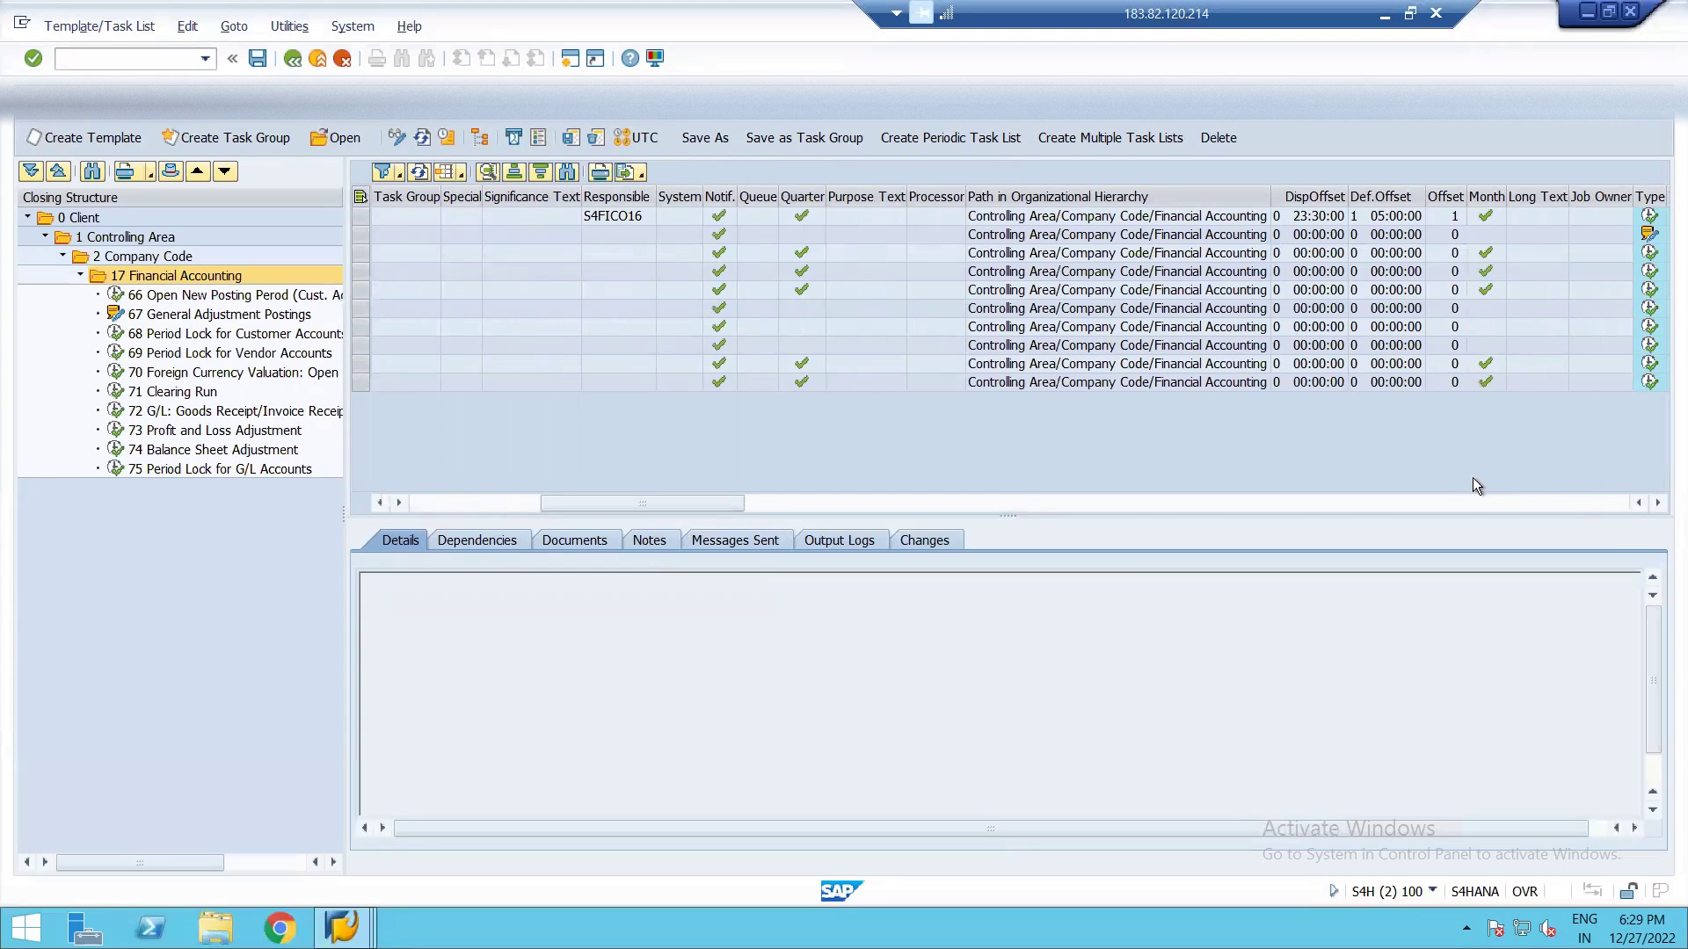
left_click(1657, 503)
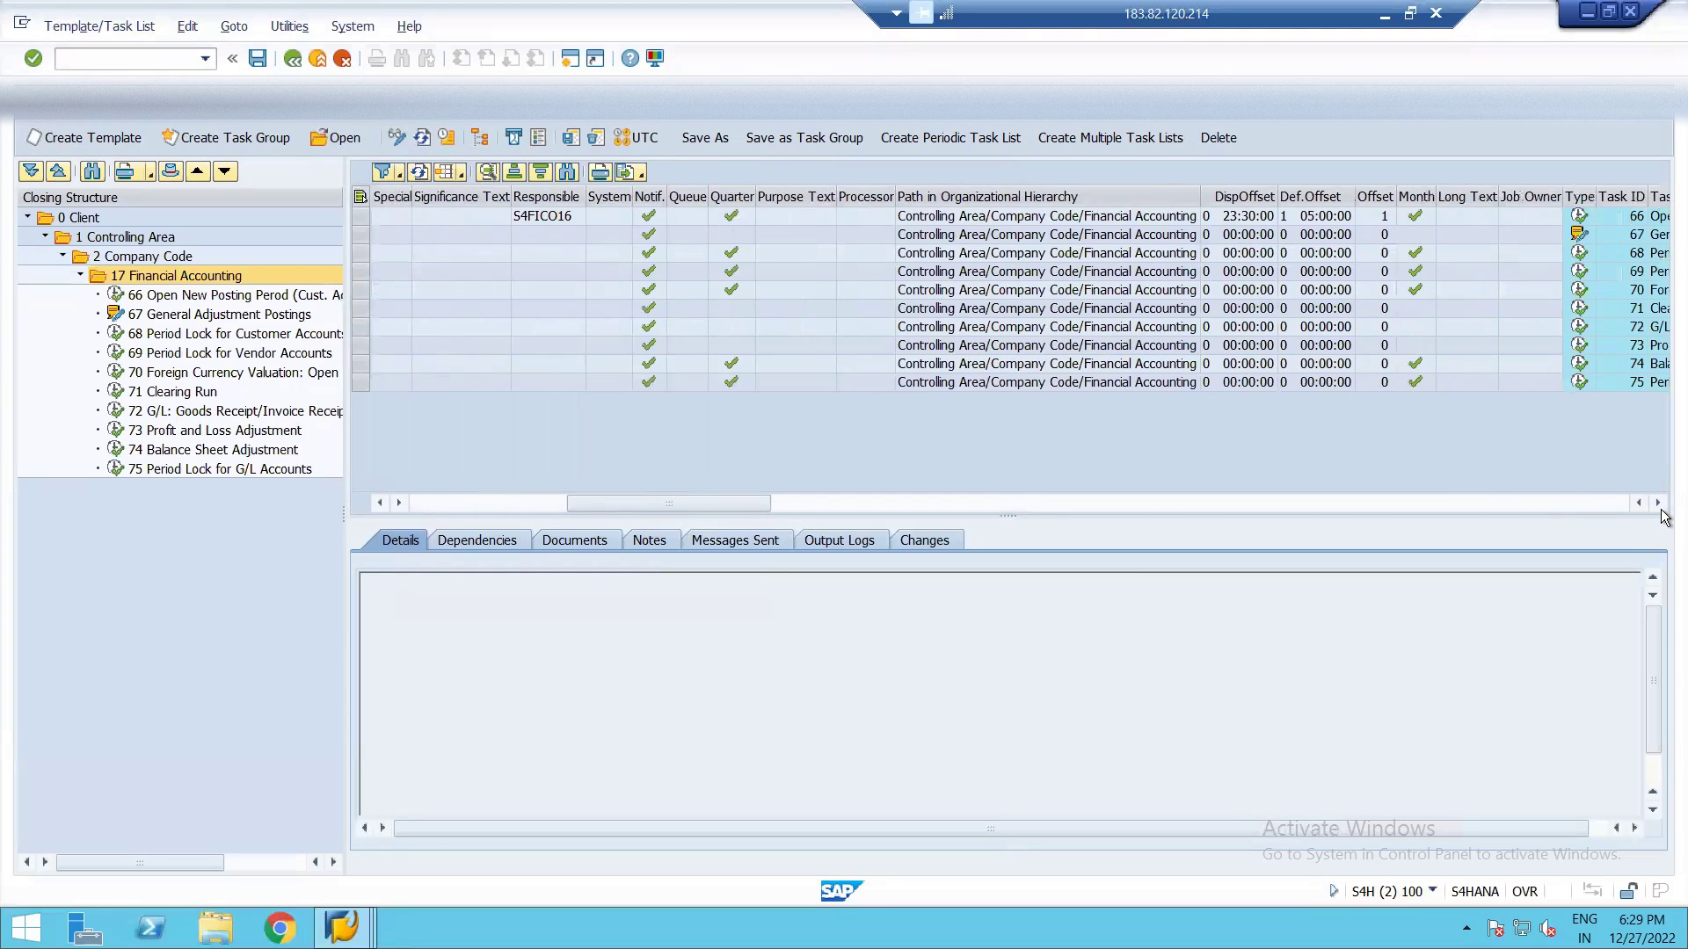
left_click(1657, 503)
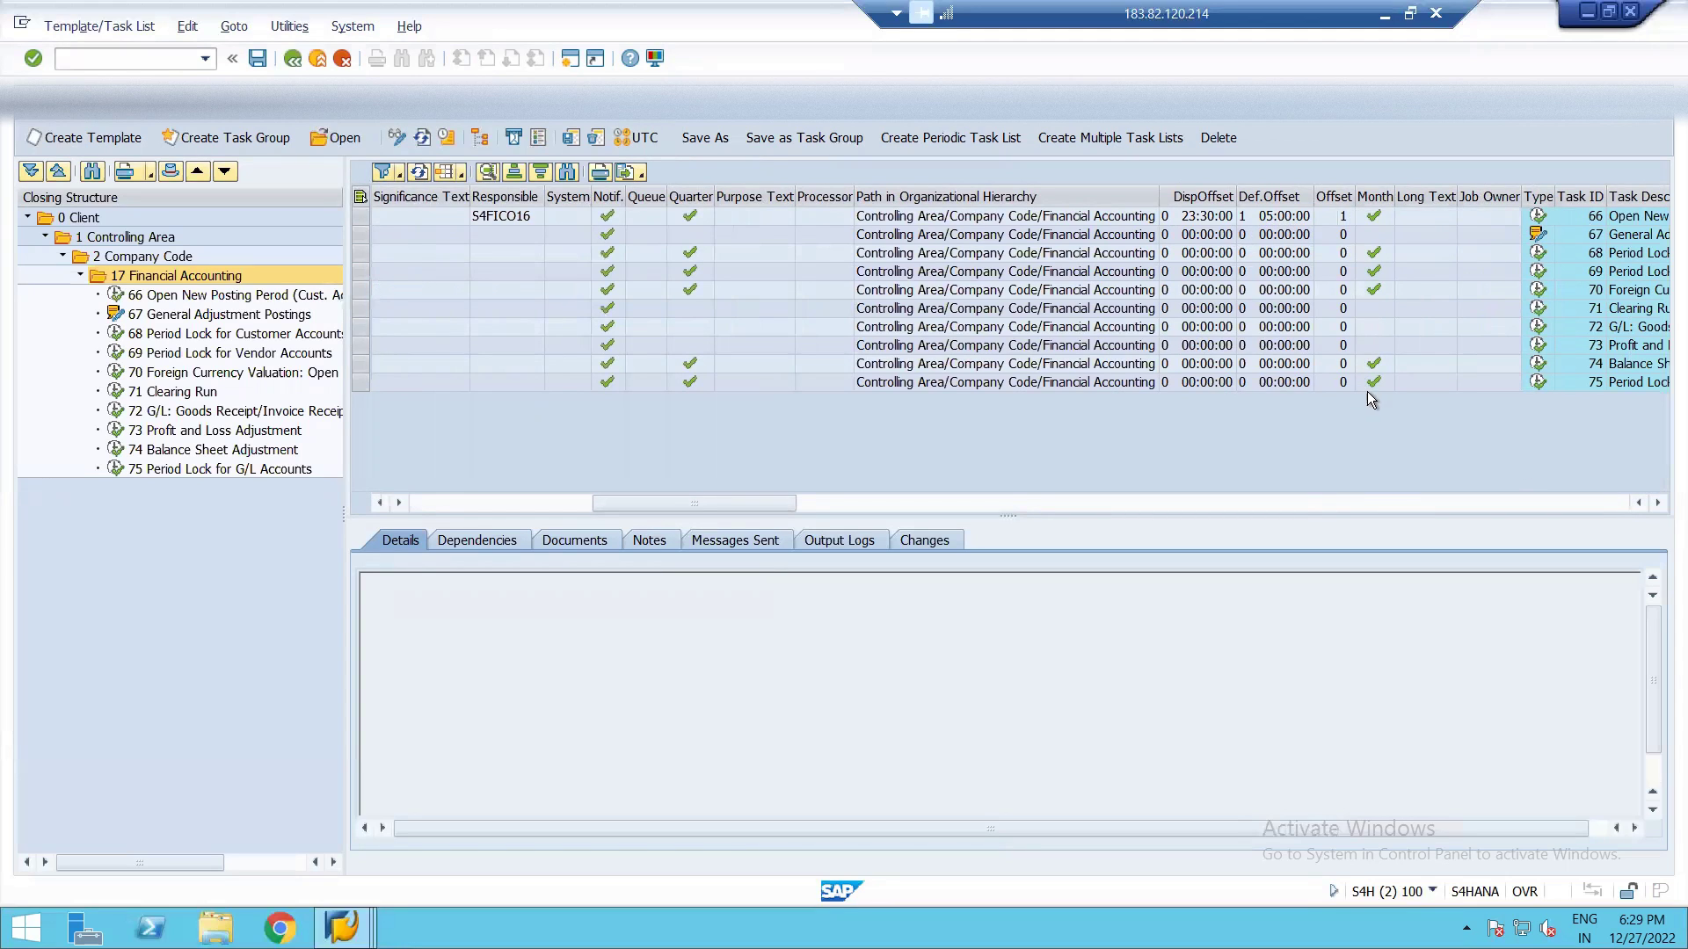
left_click(1658, 503)
left_click(1657, 503)
left_click(1658, 503)
left_click(1658, 503)
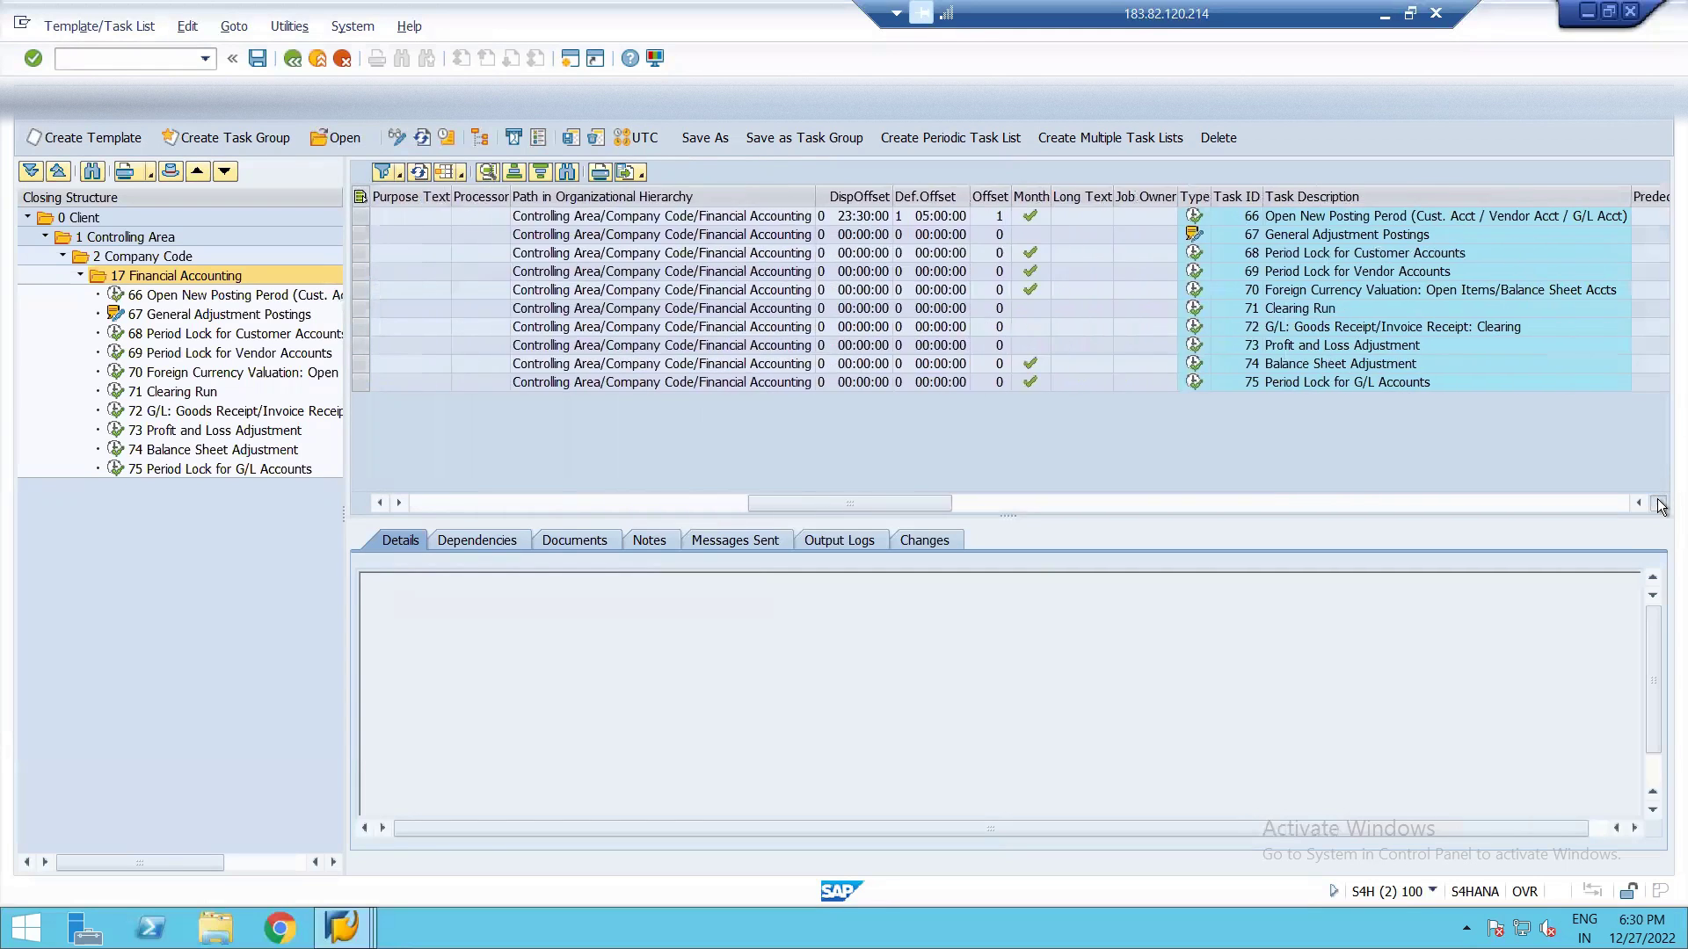
- Examine the remaining columns of the Financial Accounting task table, from predecessors and planned duration through company code, controlling area and job name
left_click(1658, 503)
left_click(1658, 503)
left_click(1657, 502)
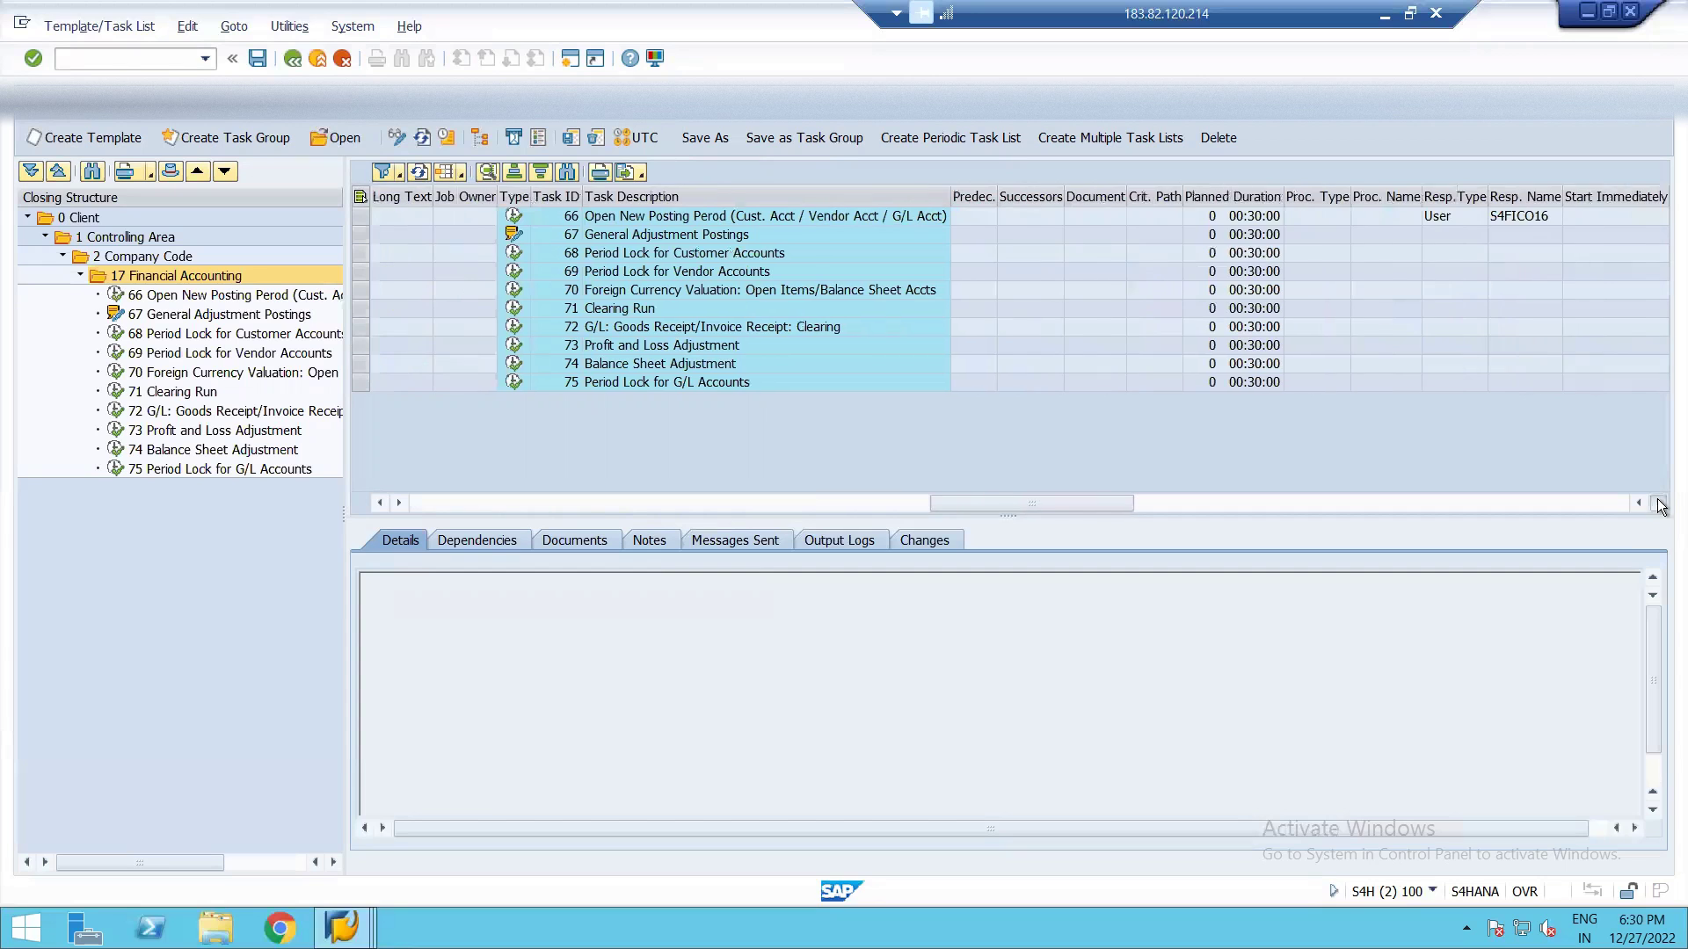
left_click(1658, 503)
left_click(1658, 503)
left_click(1658, 503)
left_click(1658, 502)
left_click(1658, 503)
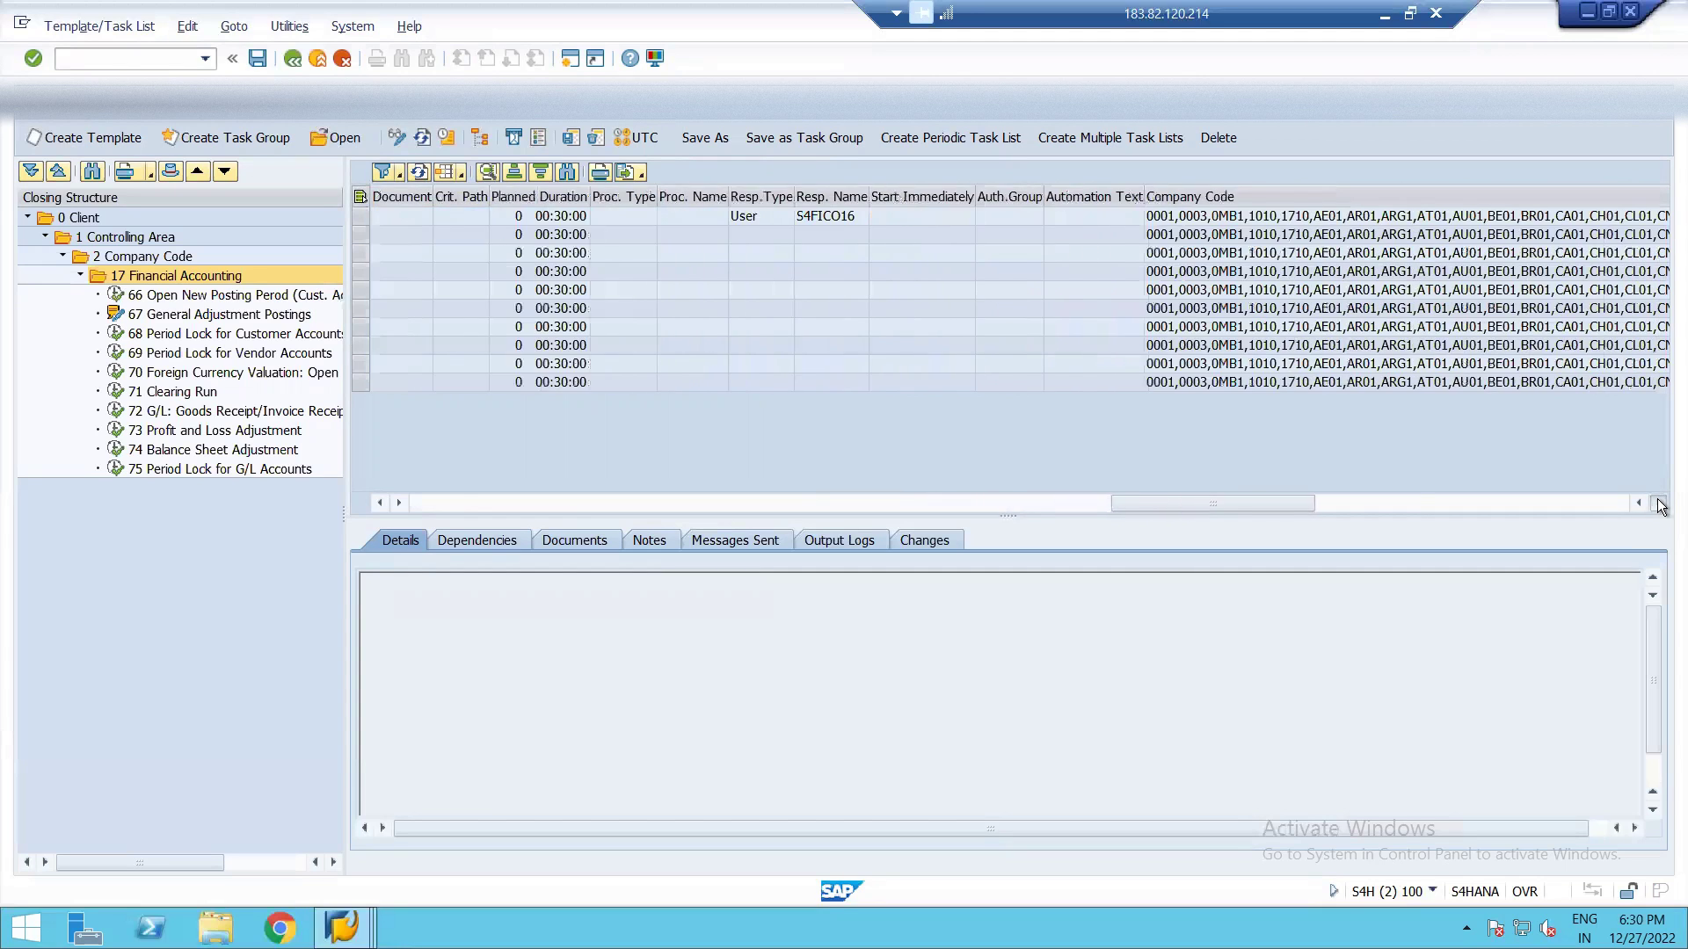
left_click(1658, 503)
left_click(1658, 503)
left_click(1658, 503)
left_click(1658, 503)
left_click(1658, 502)
left_click(1658, 503)
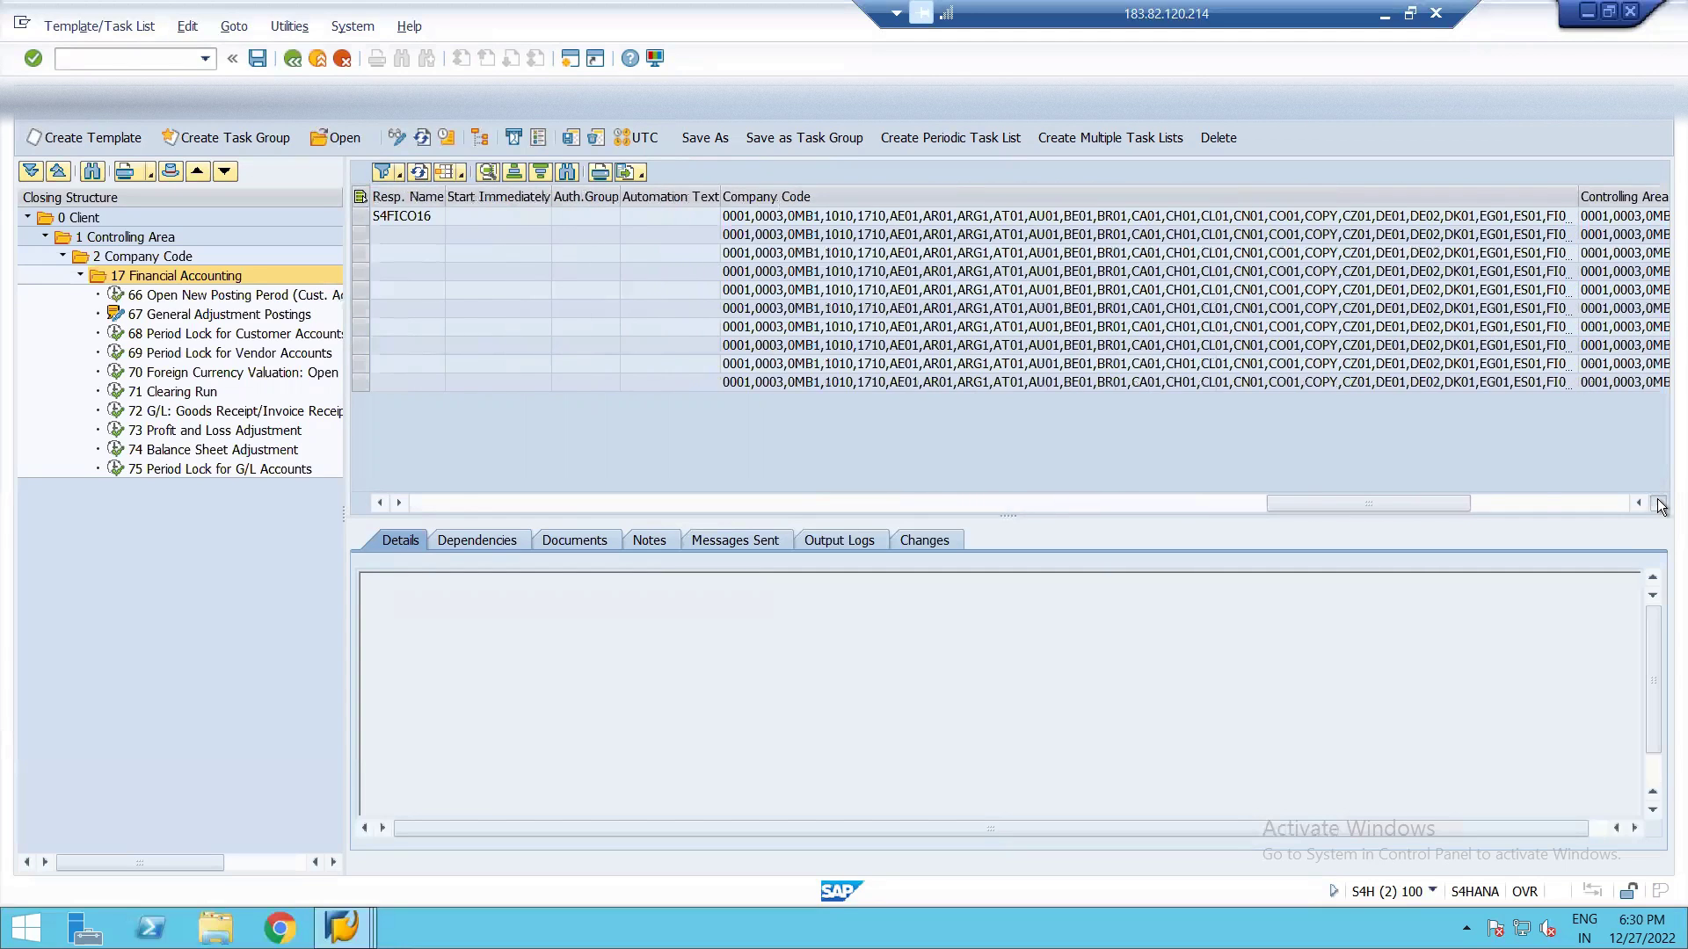
left_click(1657, 503)
left_click(1658, 503)
left_click(1658, 503)
left_click(1657, 503)
left_click(1658, 503)
left_click(1658, 503)
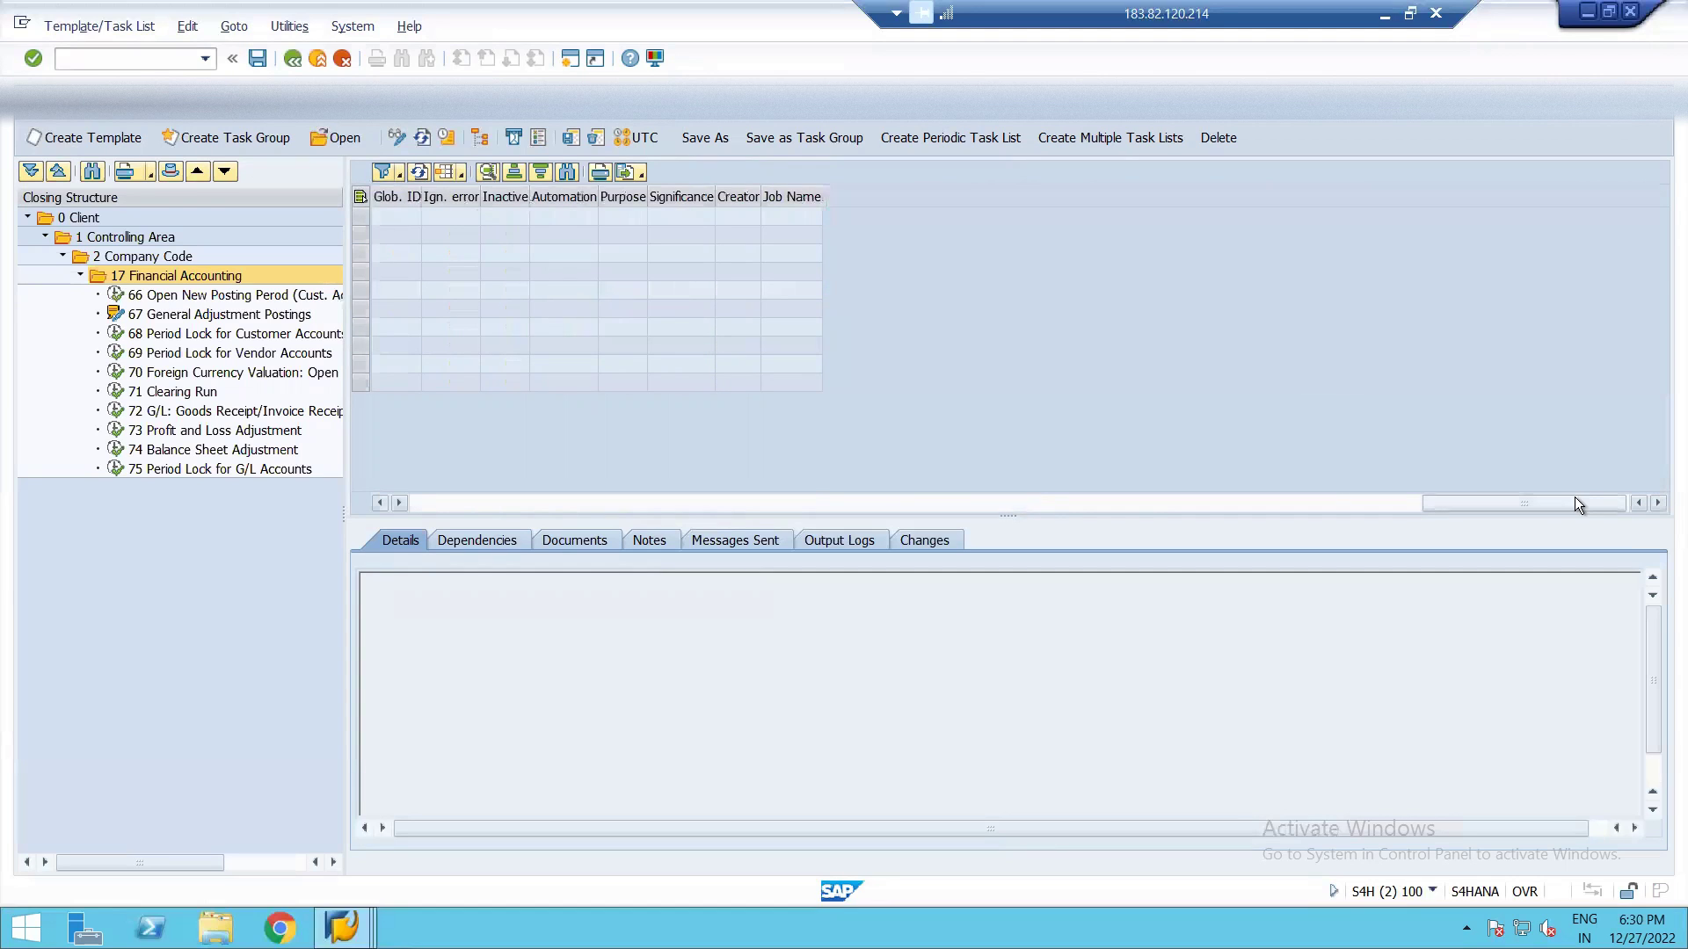
left_click_drag(1568, 503, 424, 509)
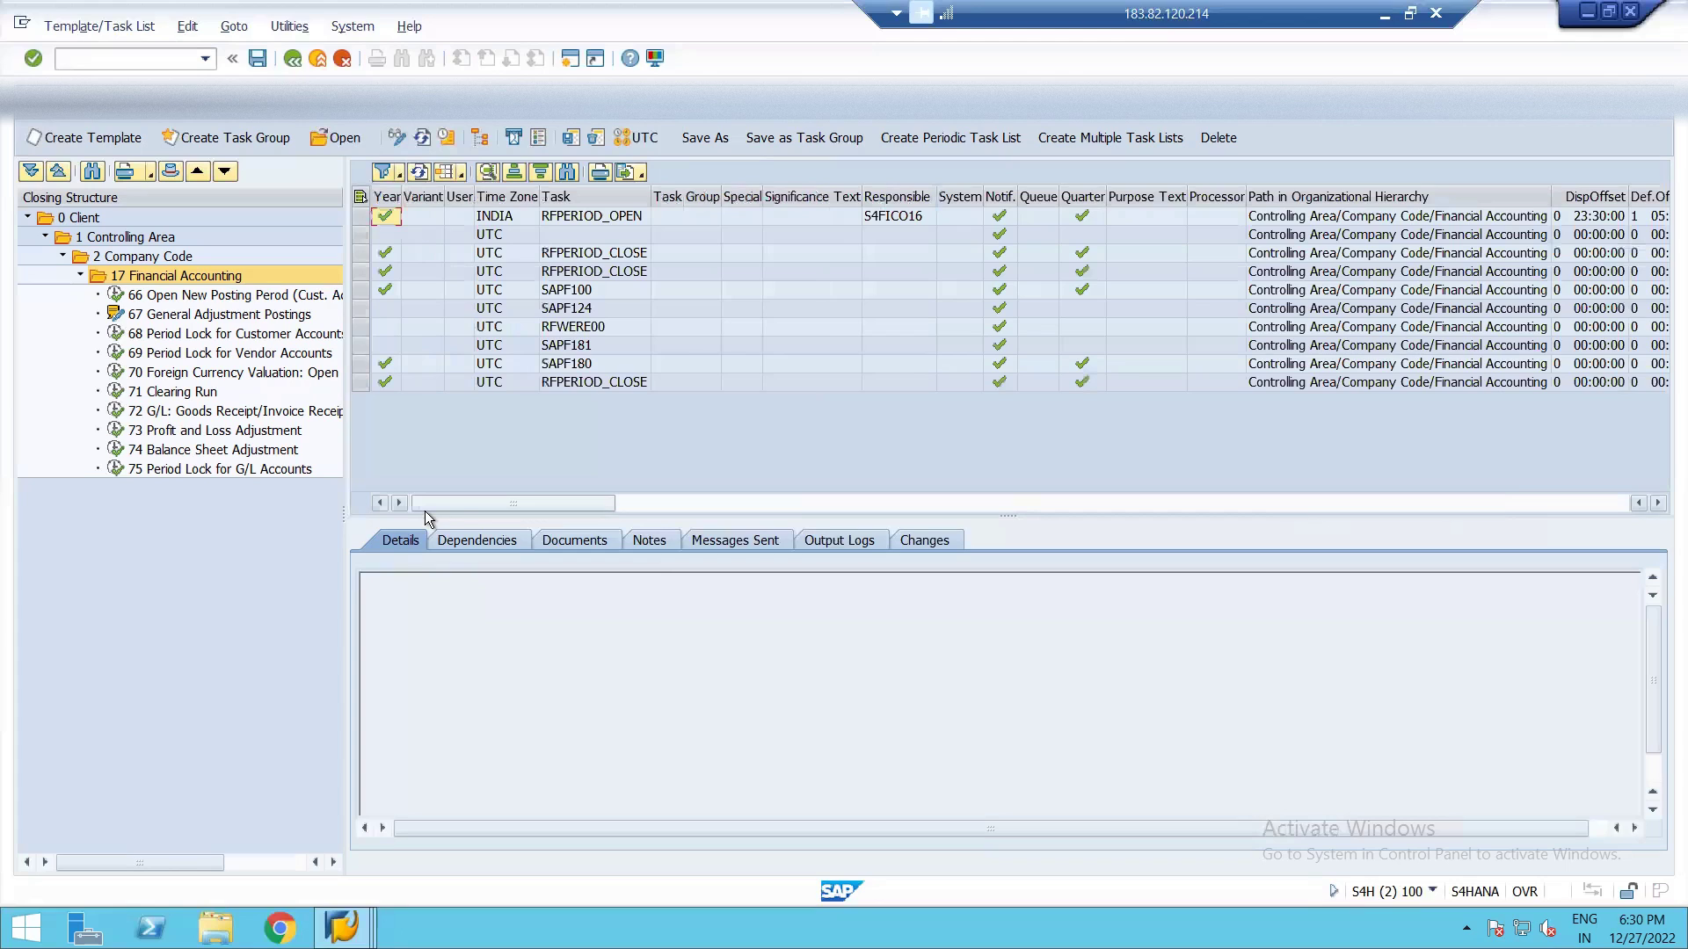
- Create a task described as FINANCIAL STATEMENTS in the Financial Accounting folder, with US User S4FICO16 as the responsible user
right_click(204, 278)
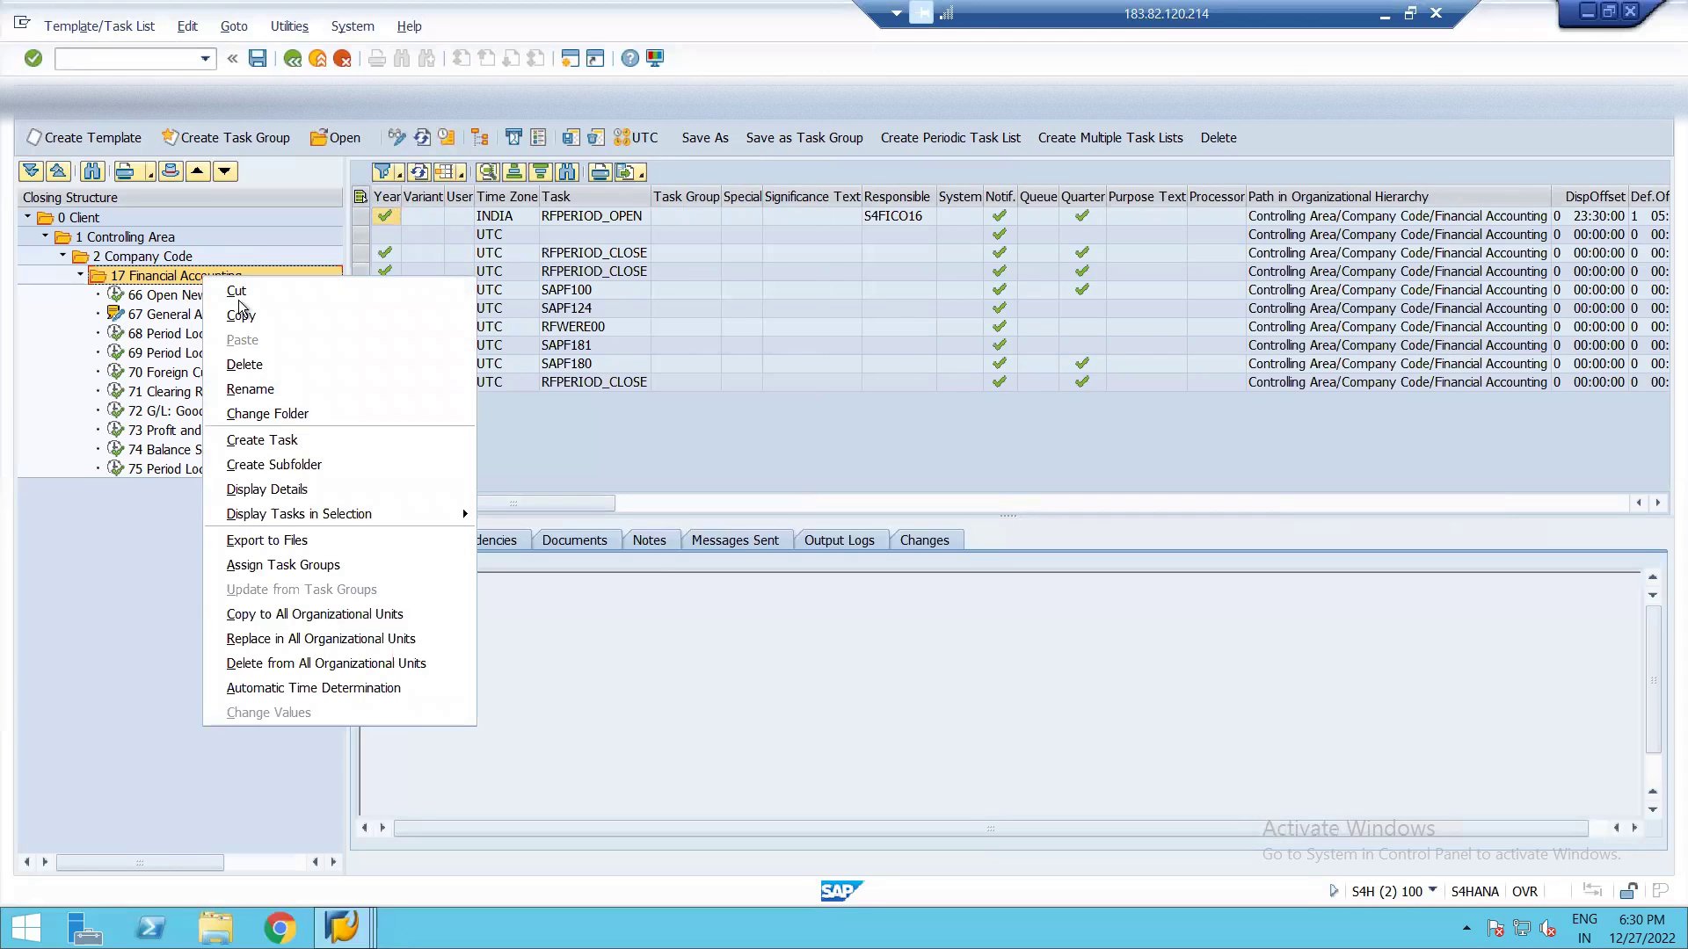
left_click(268, 448)
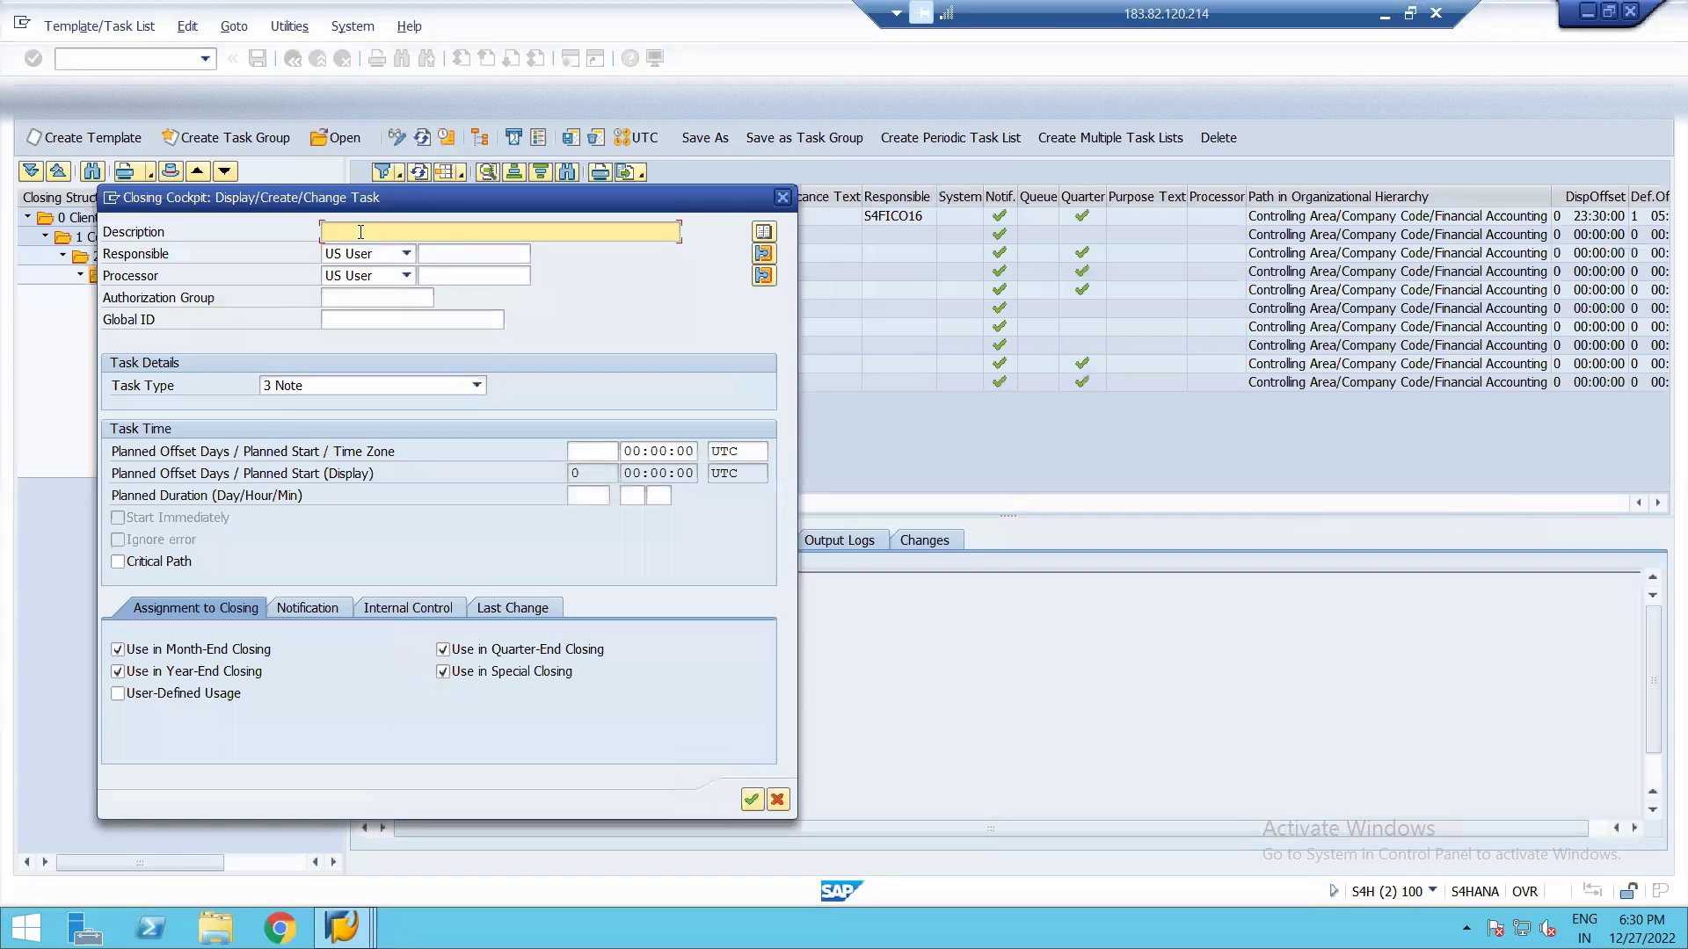
type("FINANCIAL STATEMENTS")
left_click(448, 253)
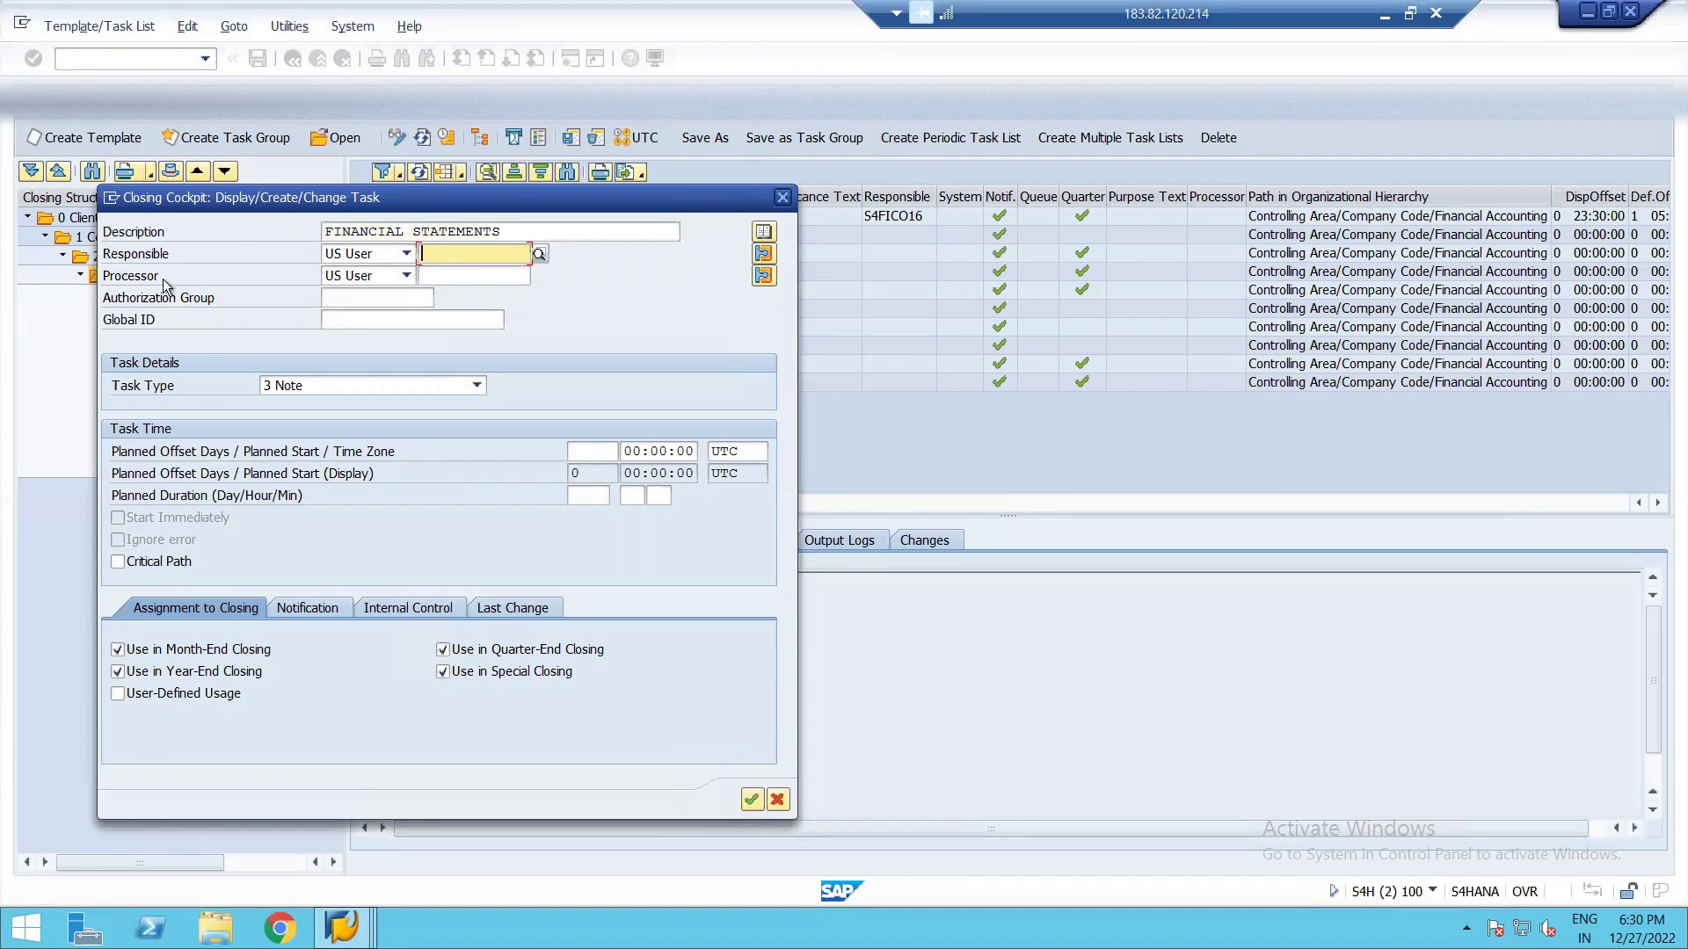
left_click_drag(253, 195, 260, 199)
left_click_drag(387, 197, 753, 170)
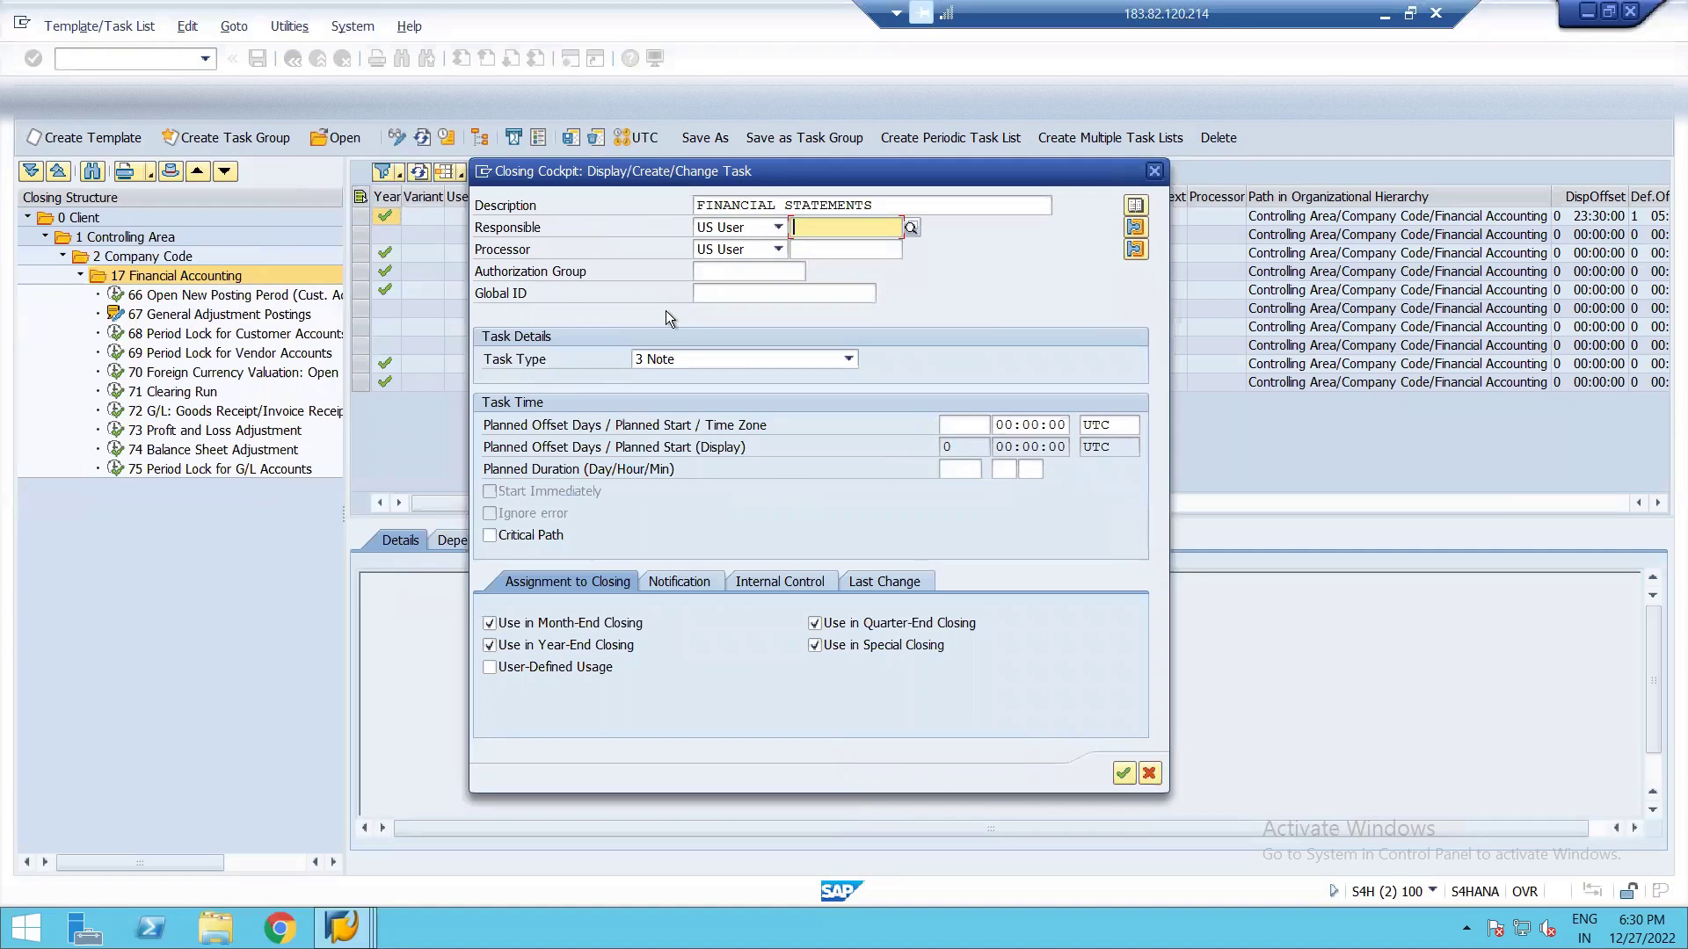
type("S4")
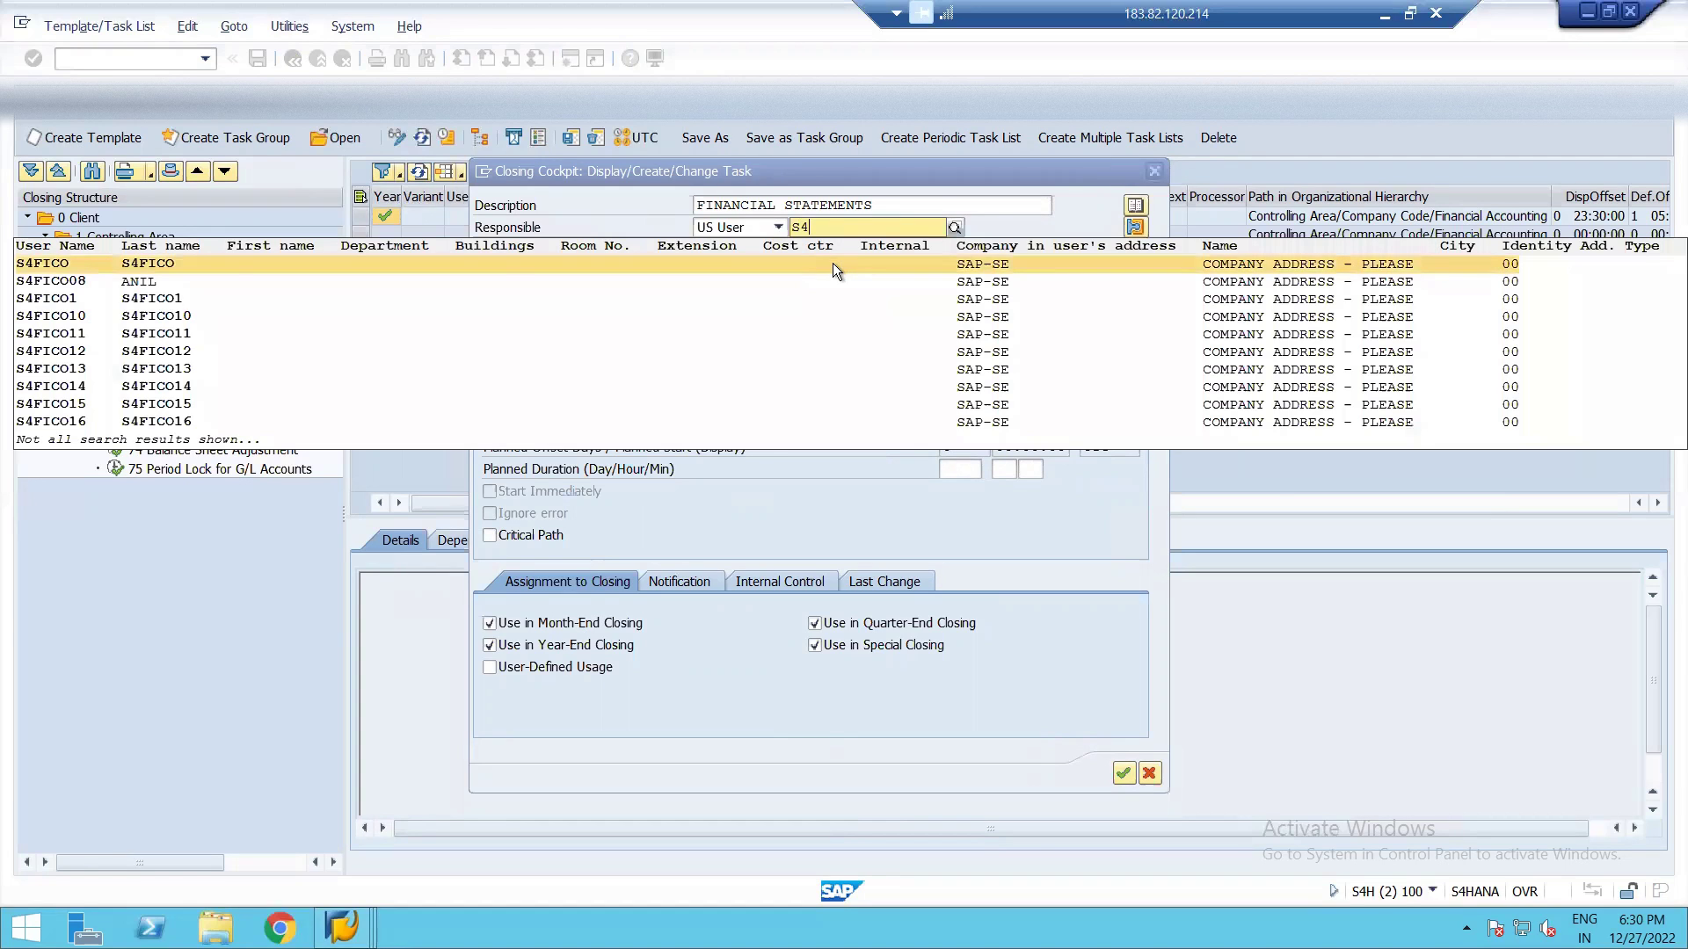
left_click(831, 262)
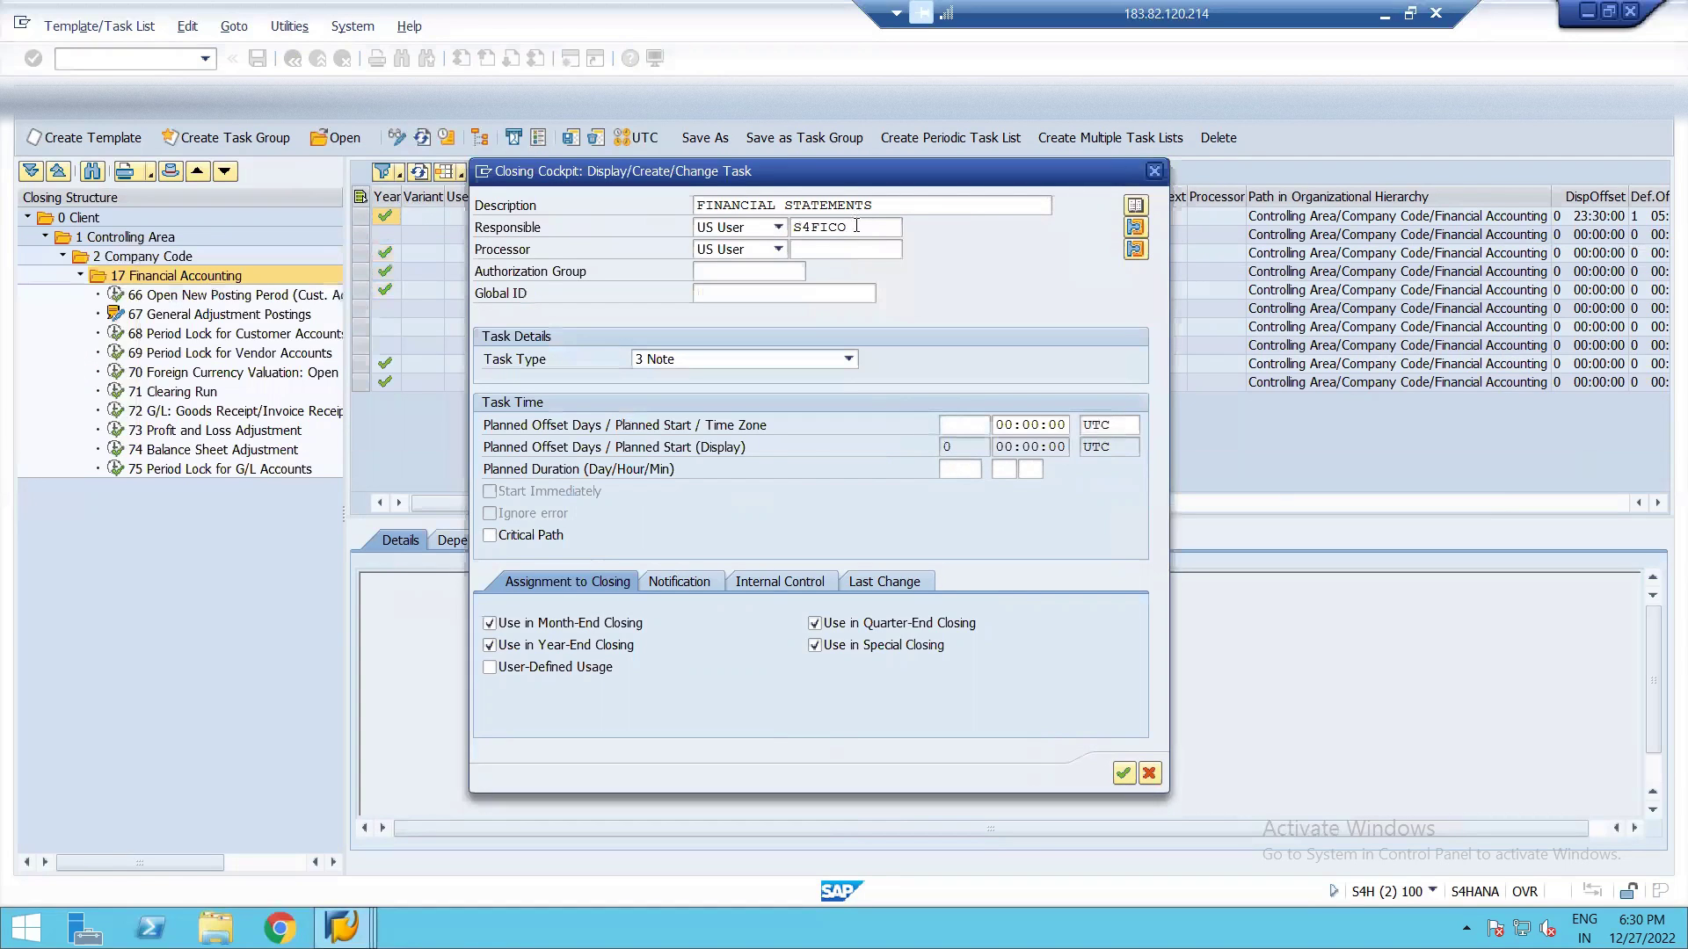
left_click(856, 226)
type("16")
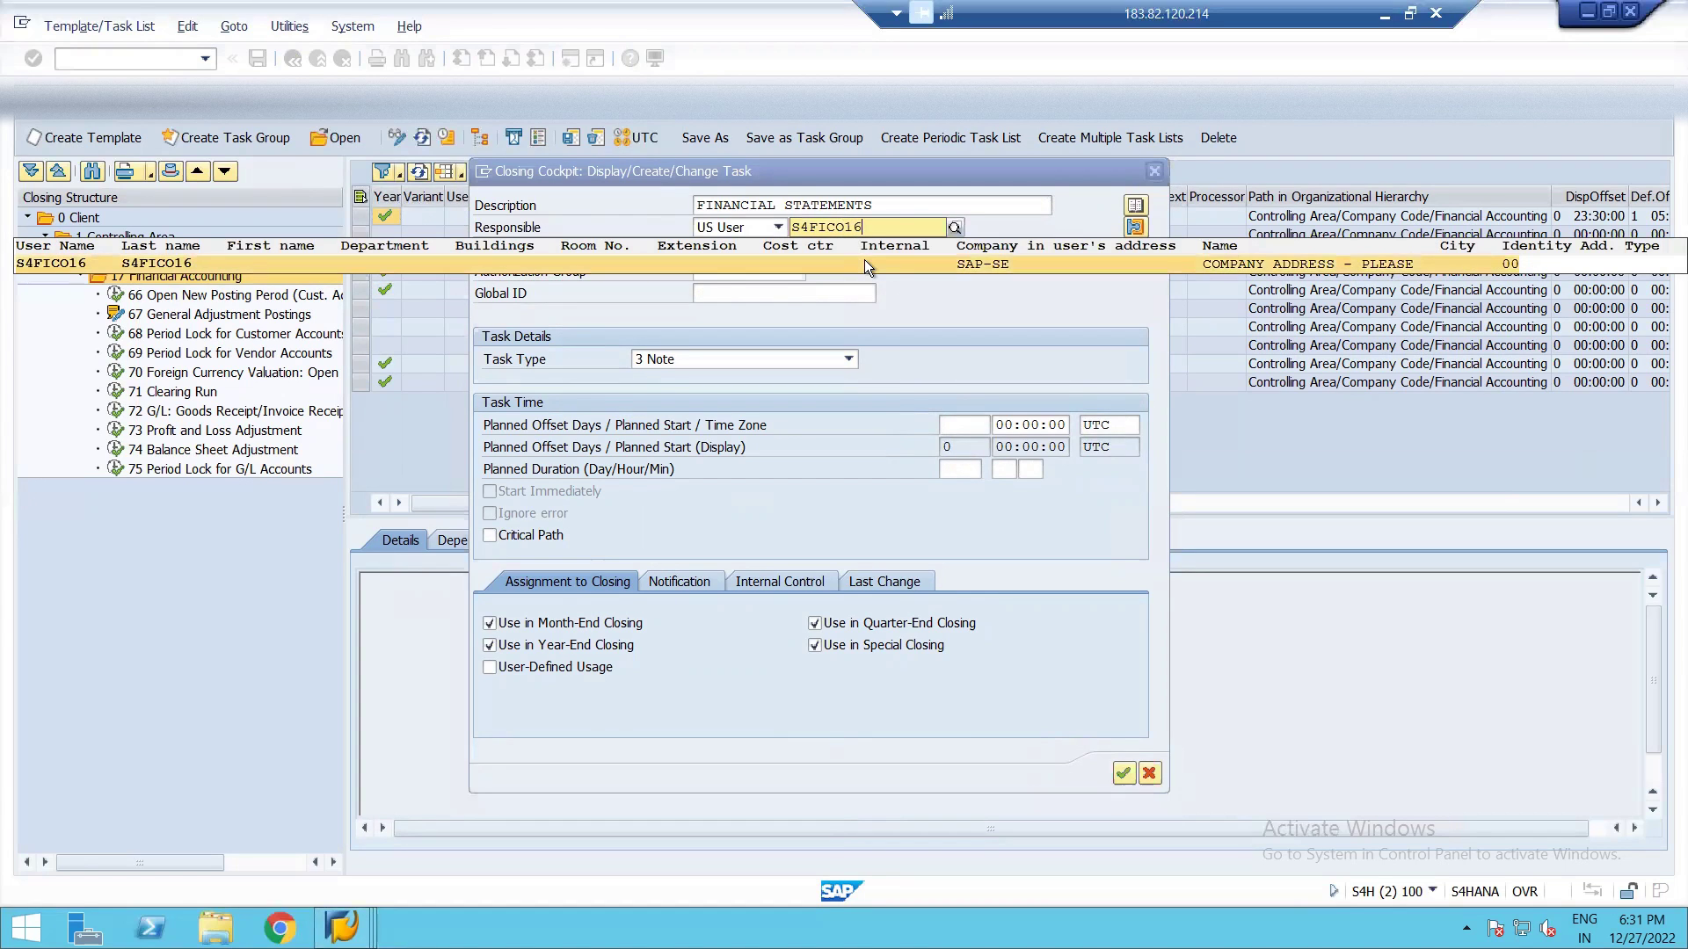
left_click(863, 262)
- Set the new task's type to 2 Transaction and assign transaction F.01 to it
left_click(724, 357)
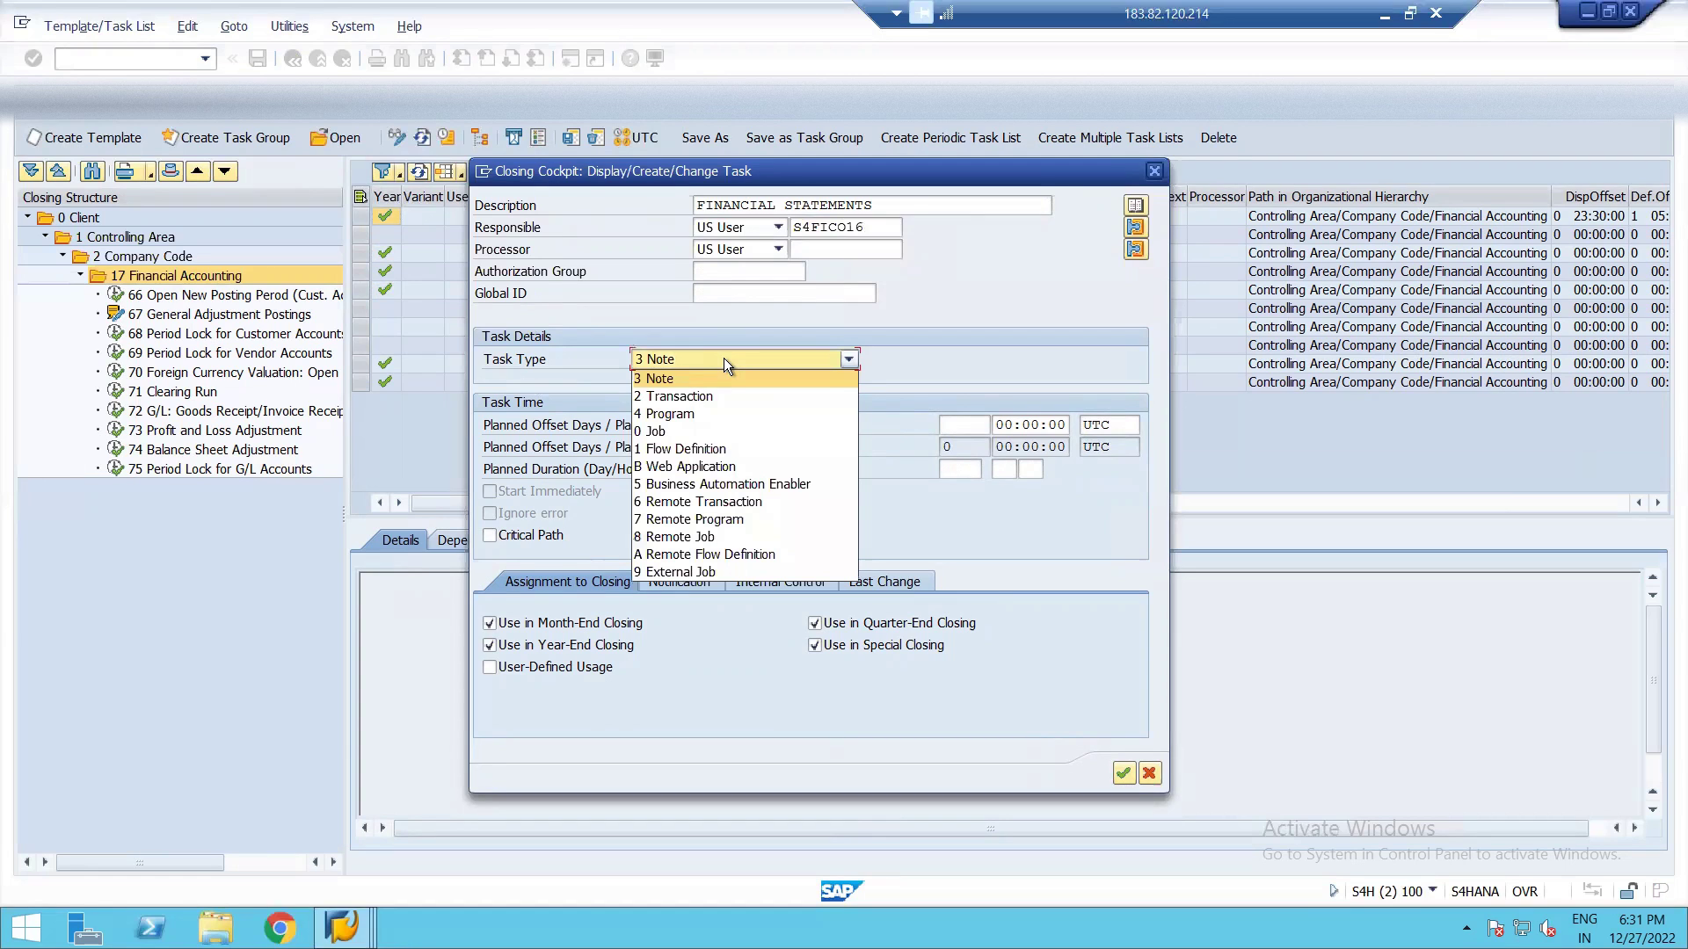
left_click(698, 398)
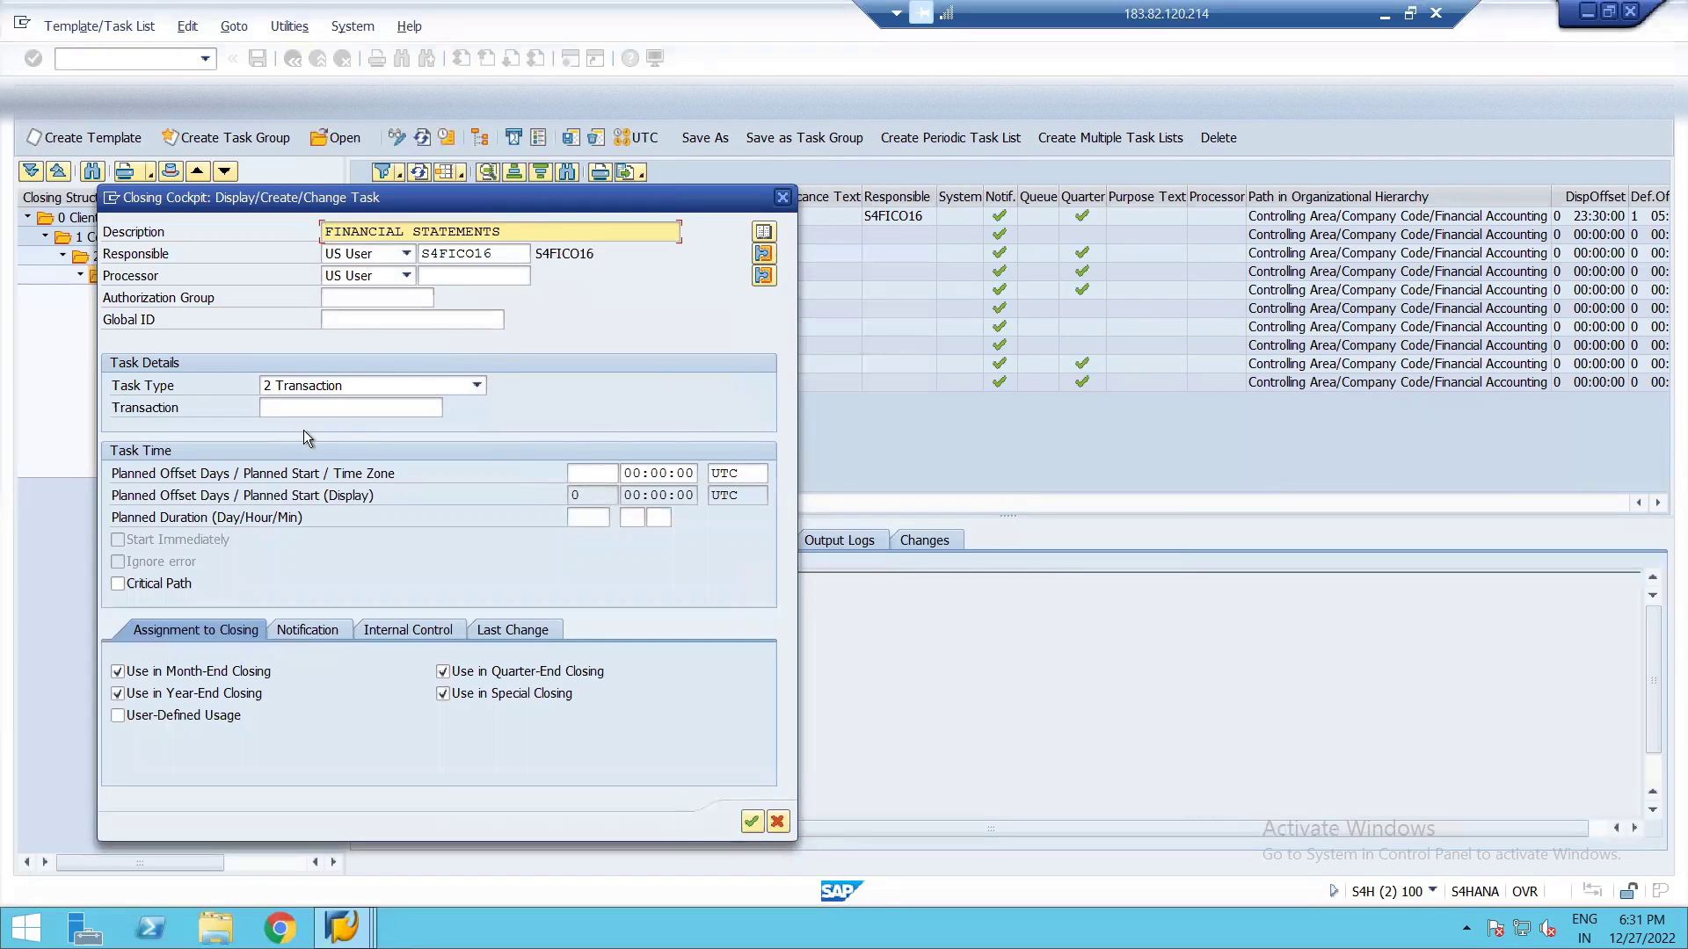
left_click(292, 410)
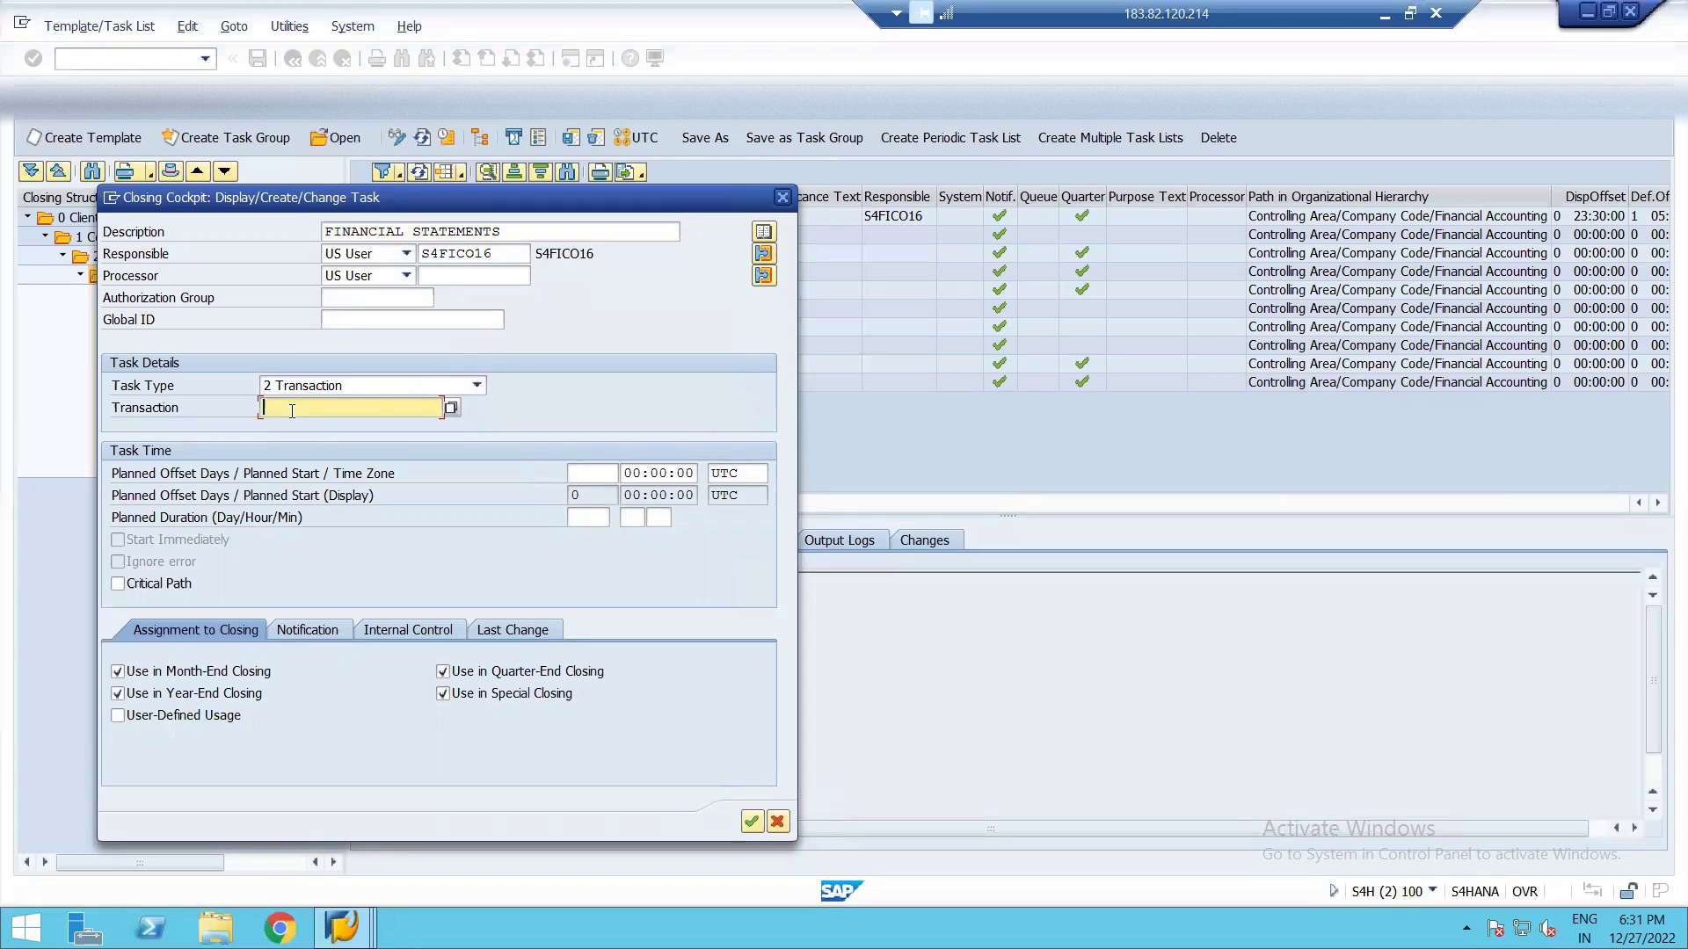
type("F.01")
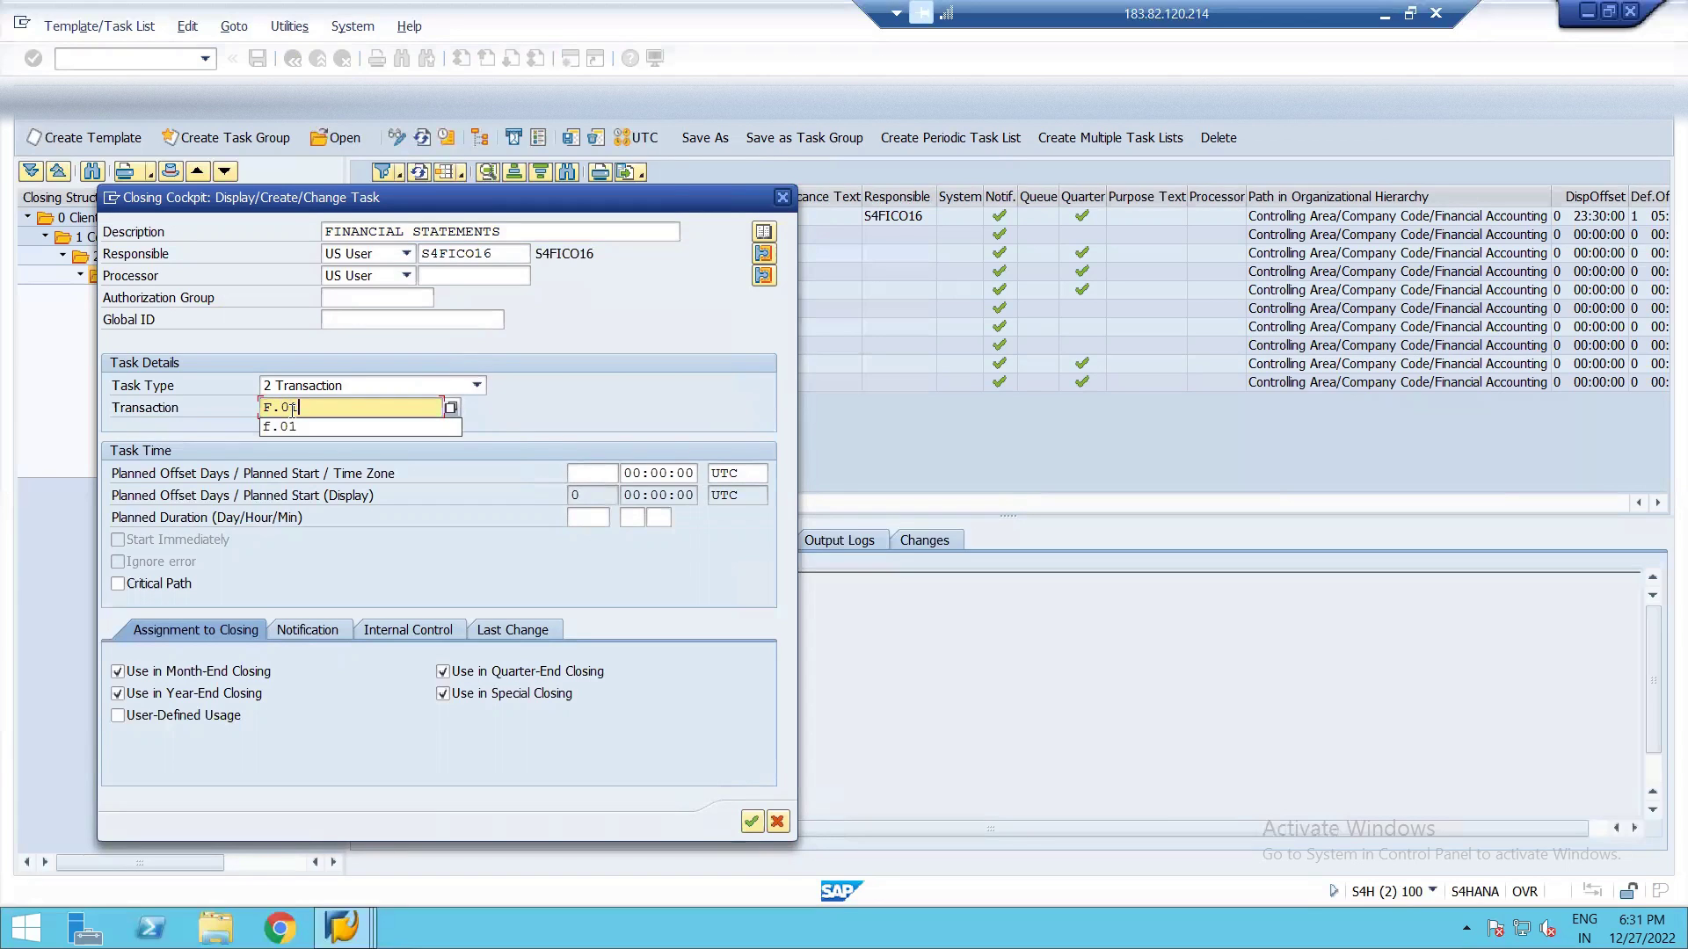
key("Down")
key("Return")
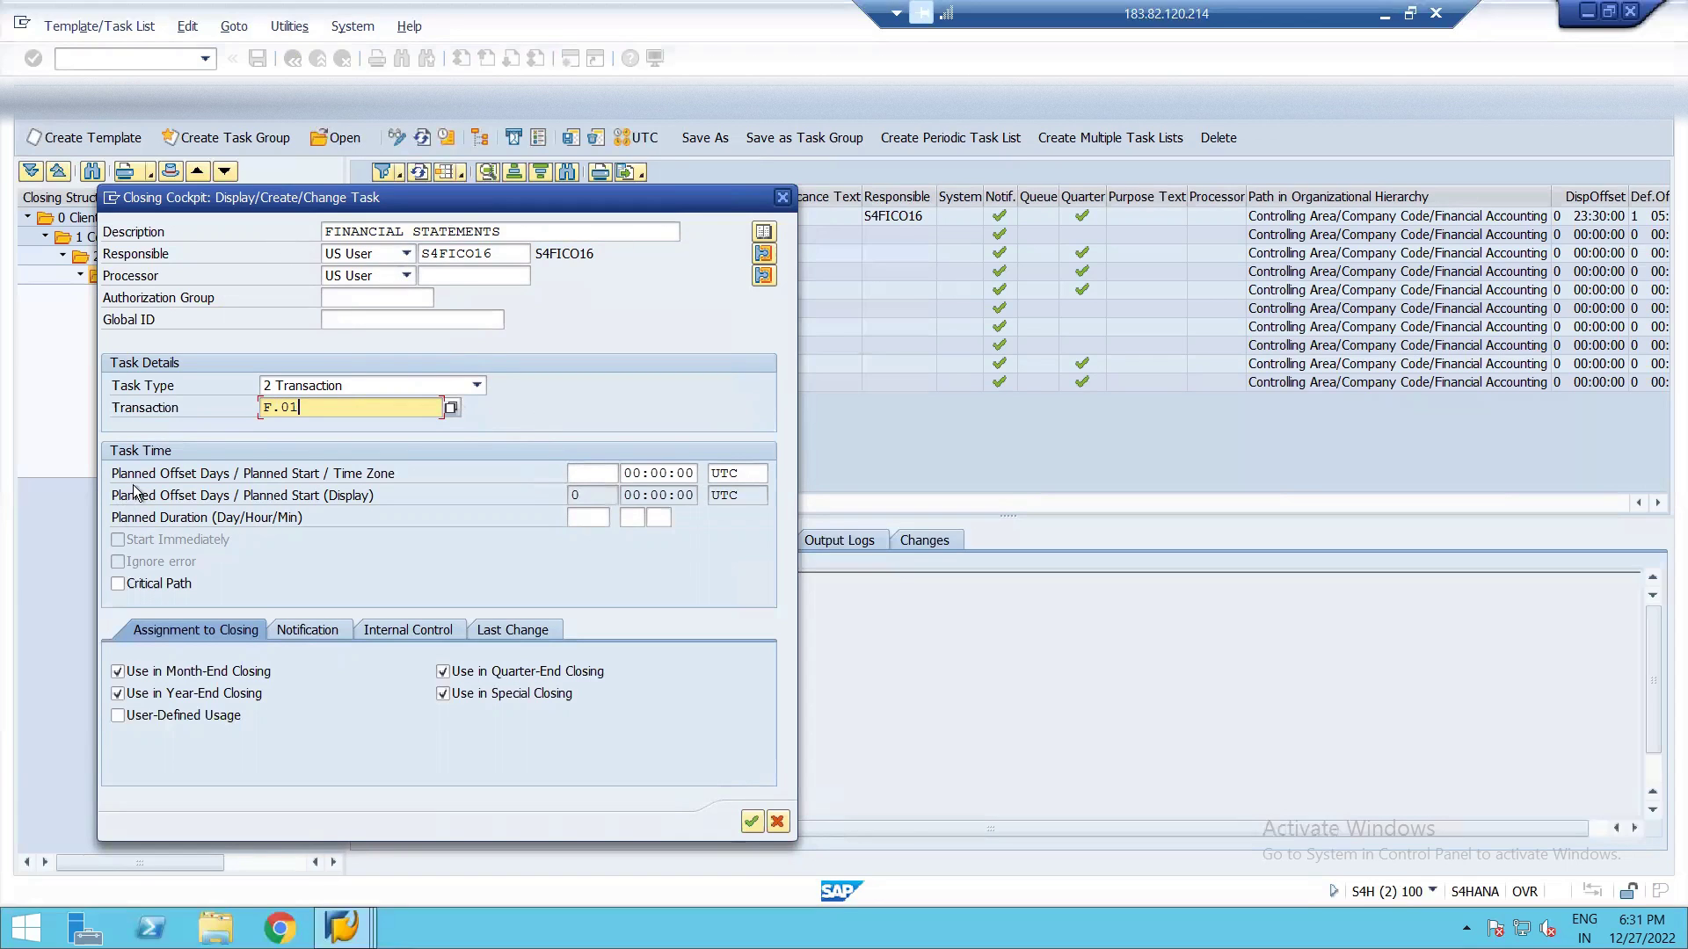
- Plan the task with an offset of 1 day, a start time of 12:00:00 and the time zone INDIA
left_click(582, 473)
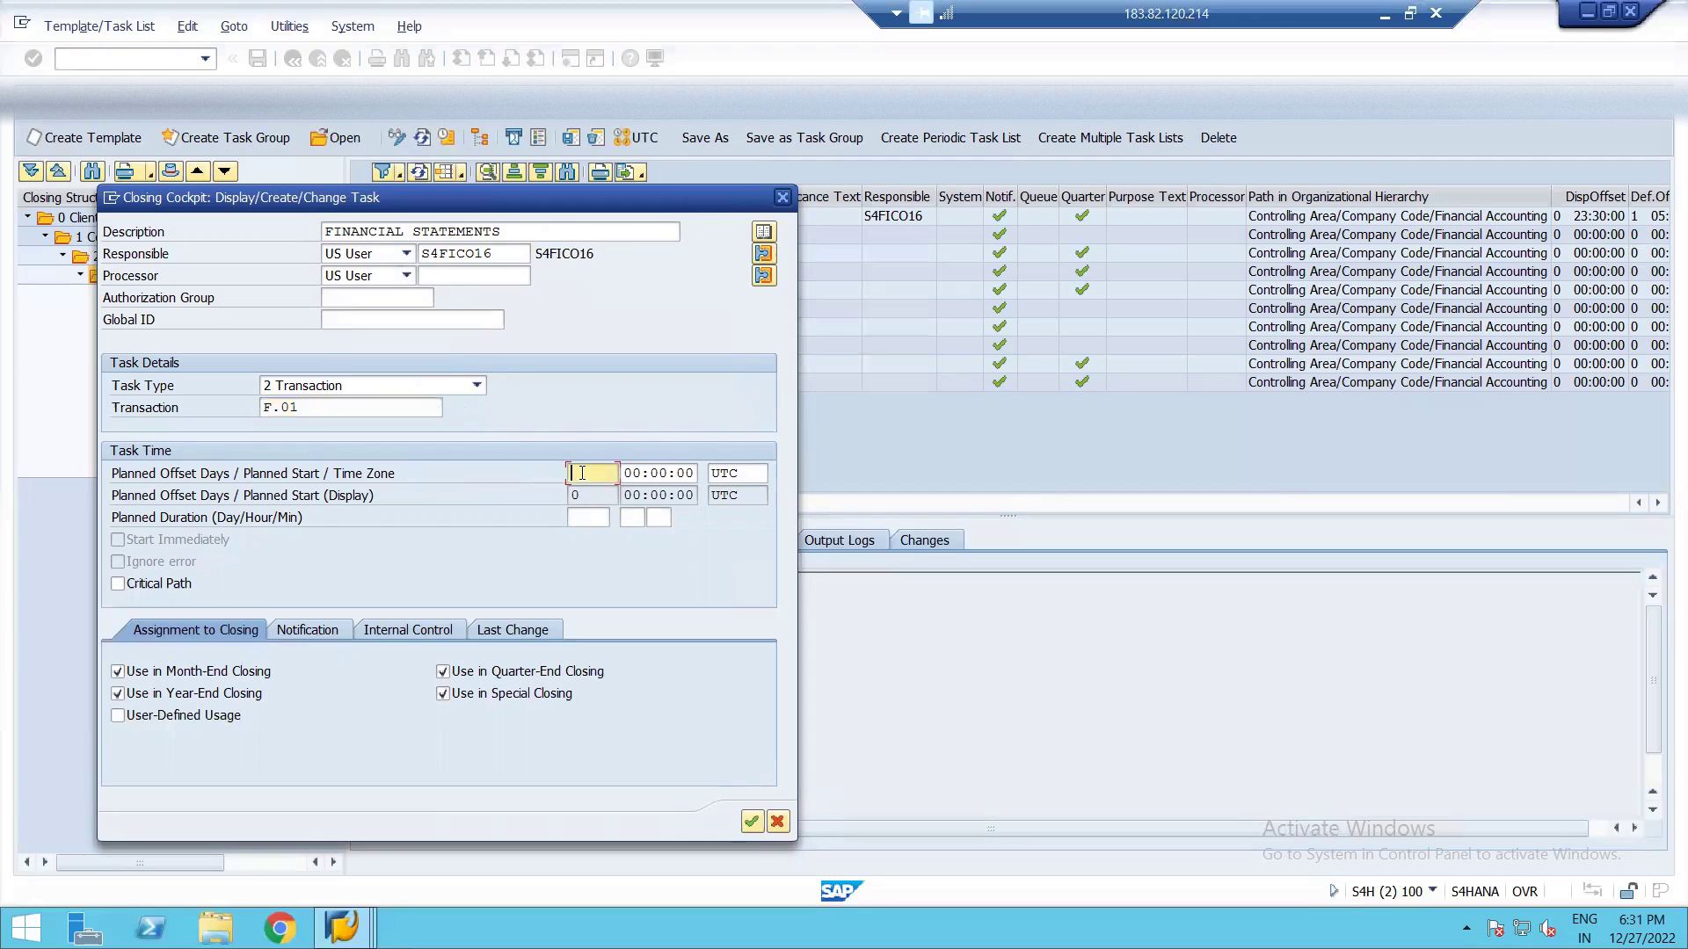
type("0")
key("BackSpace")
type("1")
left_click(640, 473)
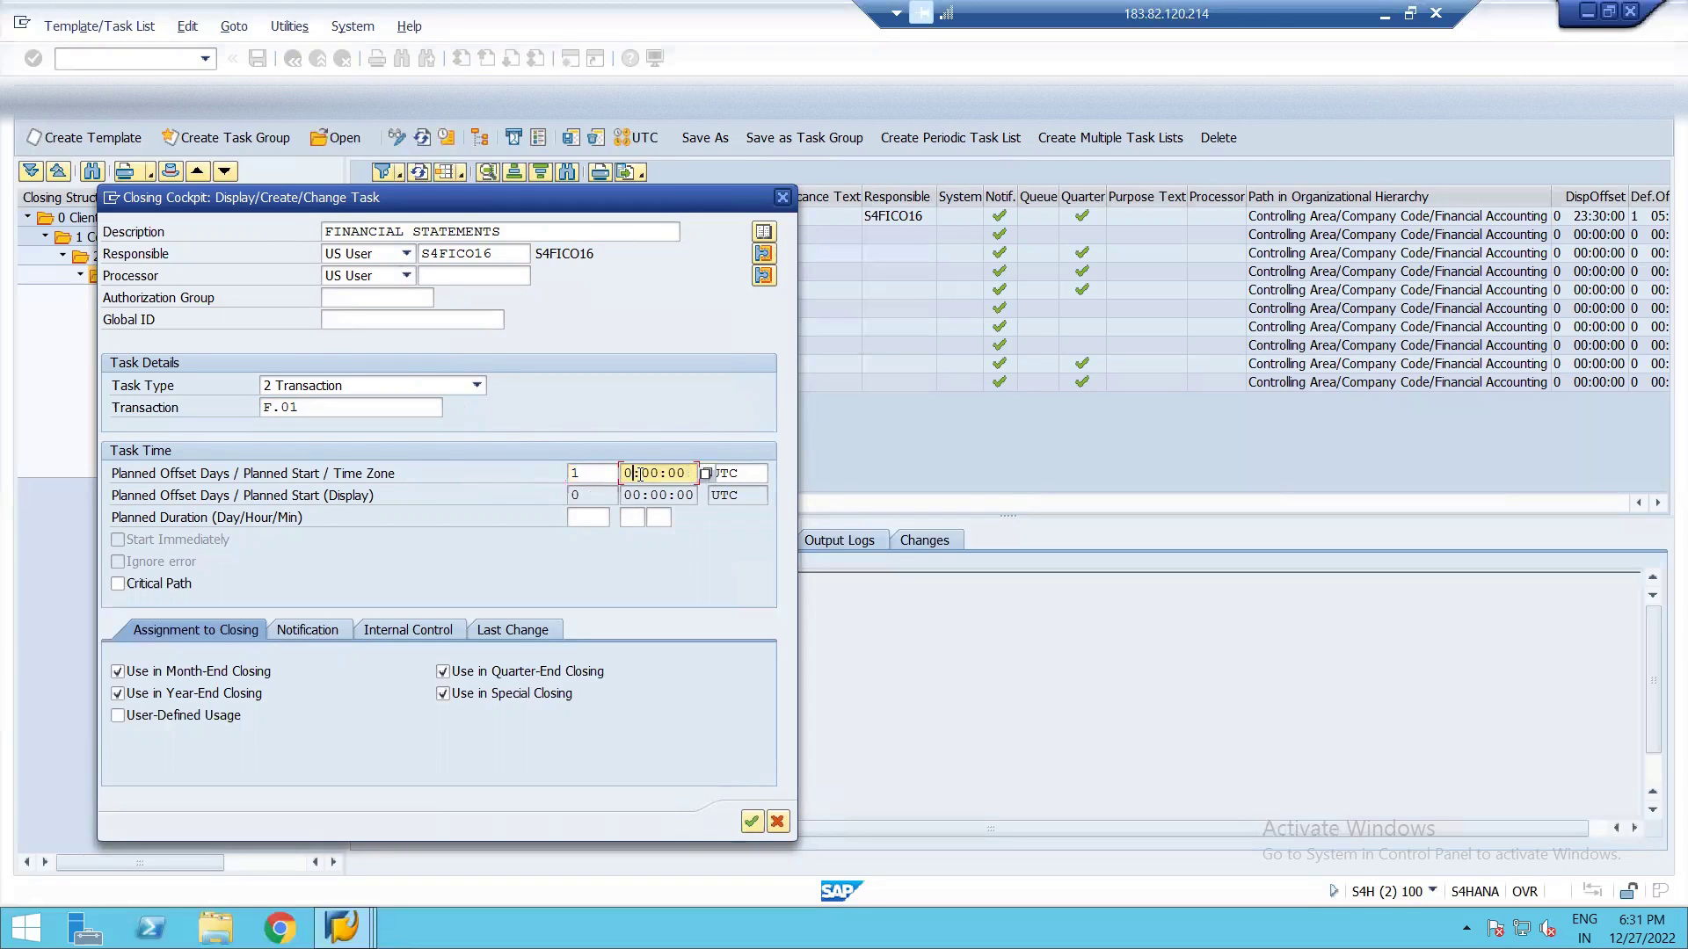
key("BackSpace")
key("BackSpace")
type("12:00:00")
left_click(740, 475)
key("BackSpace")
key("BackSpace")
key("BackSpace")
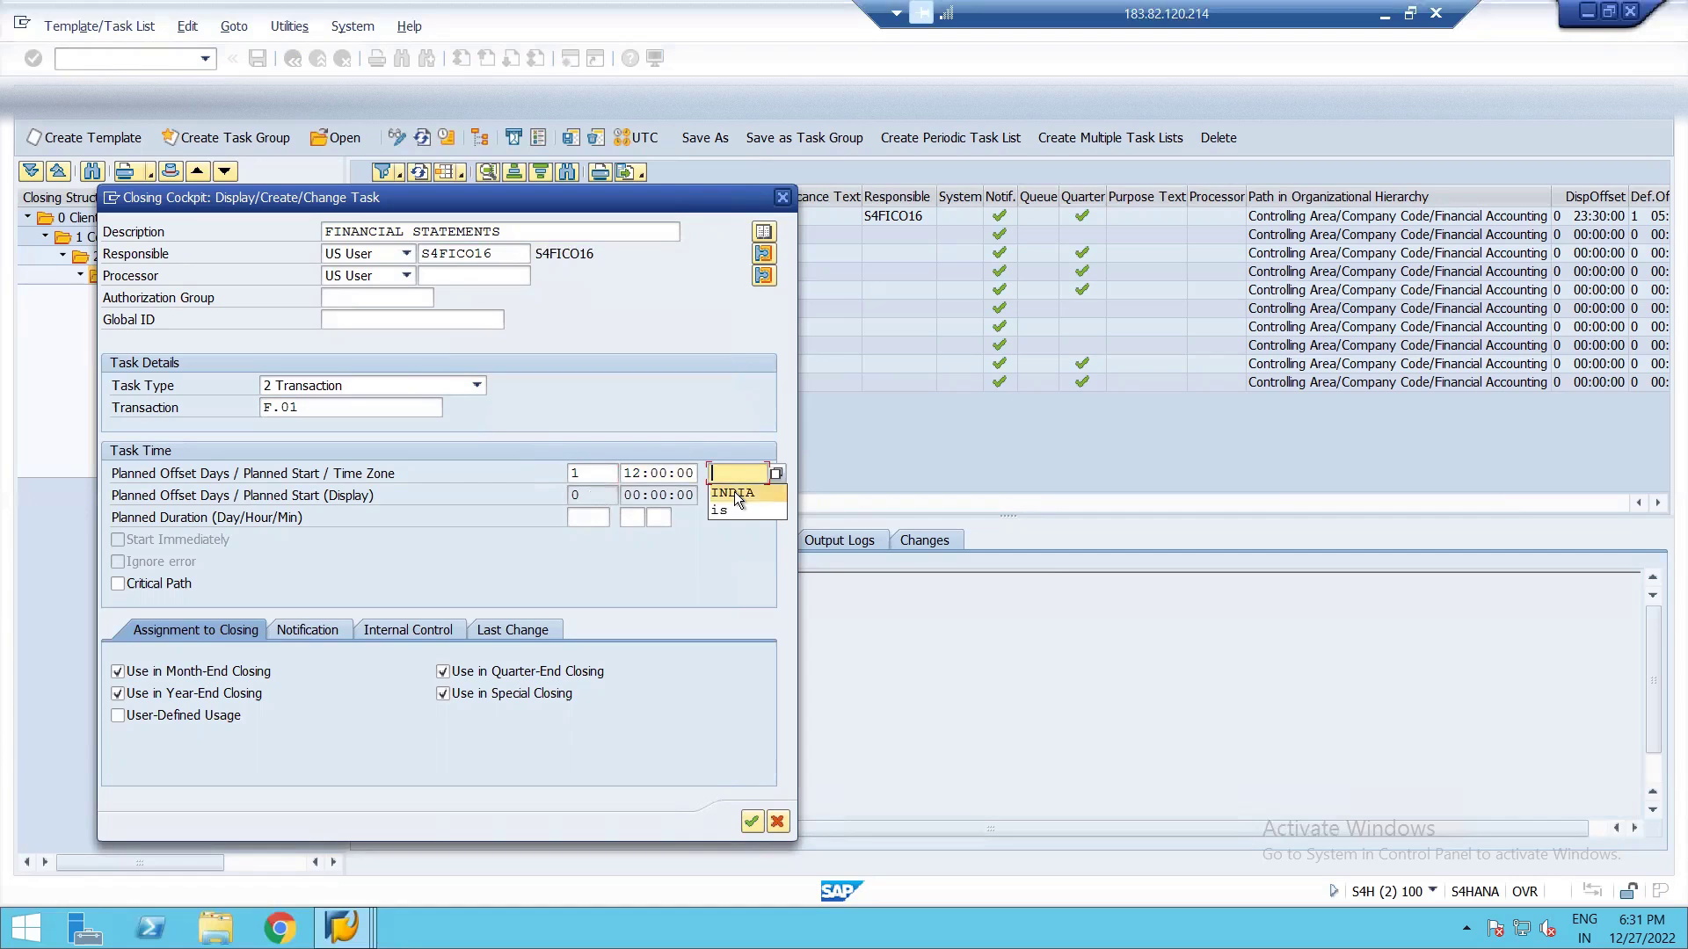
left_click(734, 493)
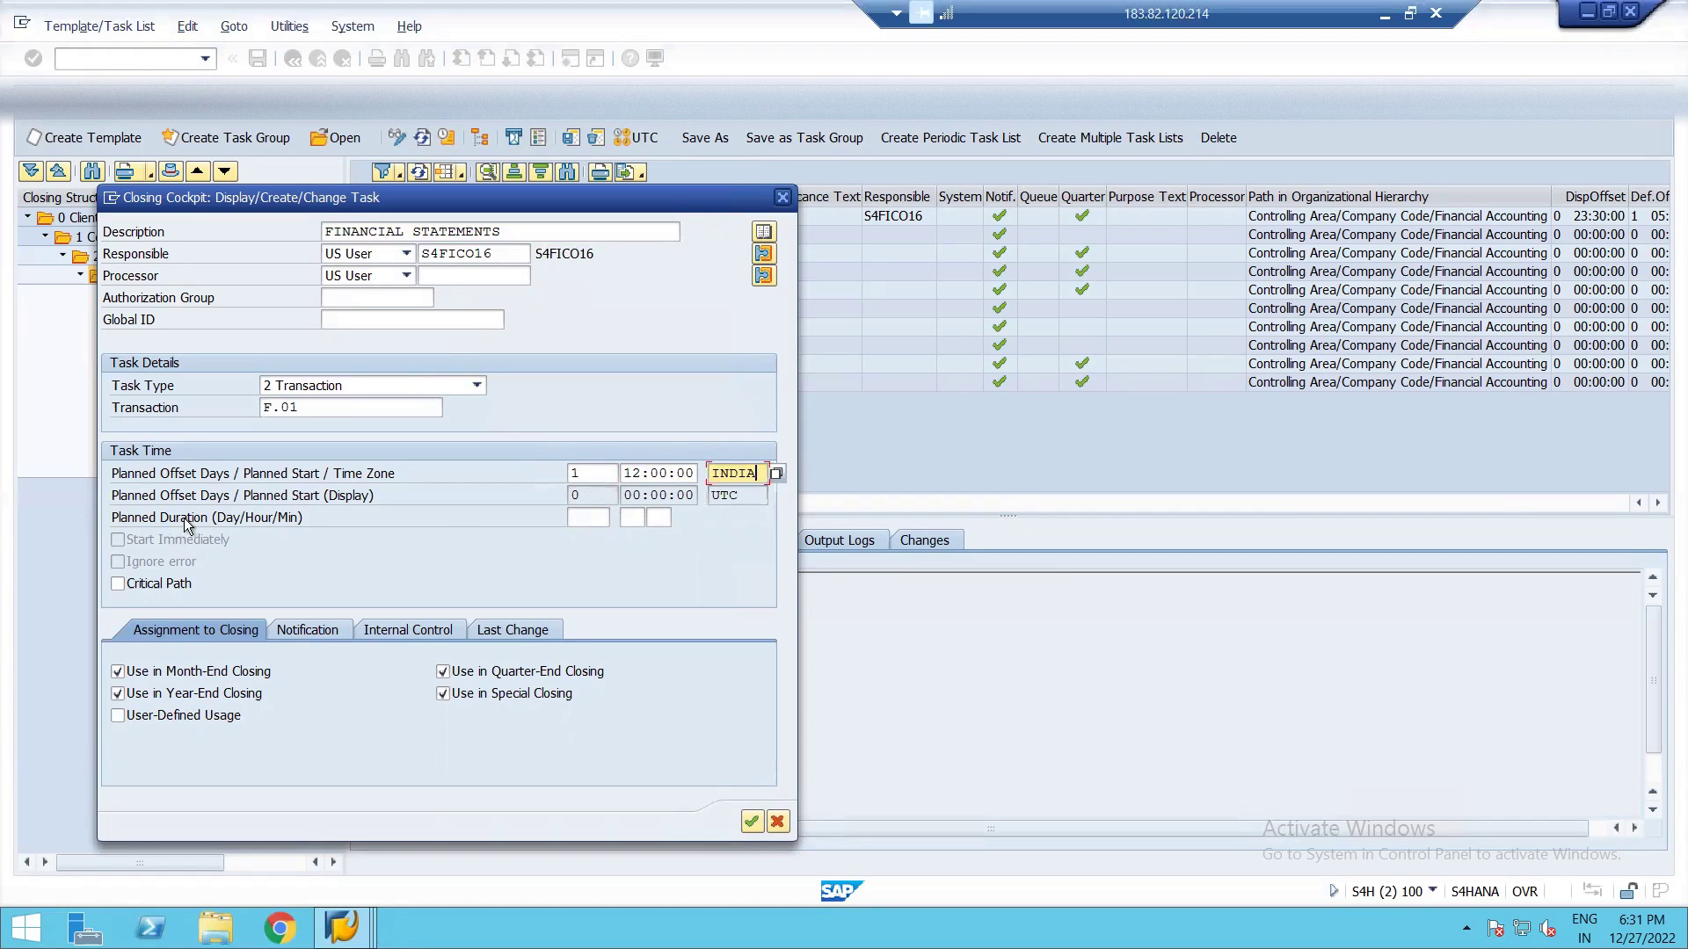
- Set the task's planned duration to 30 minutes, exclude it from special closing and accept the task
left_click(661, 517)
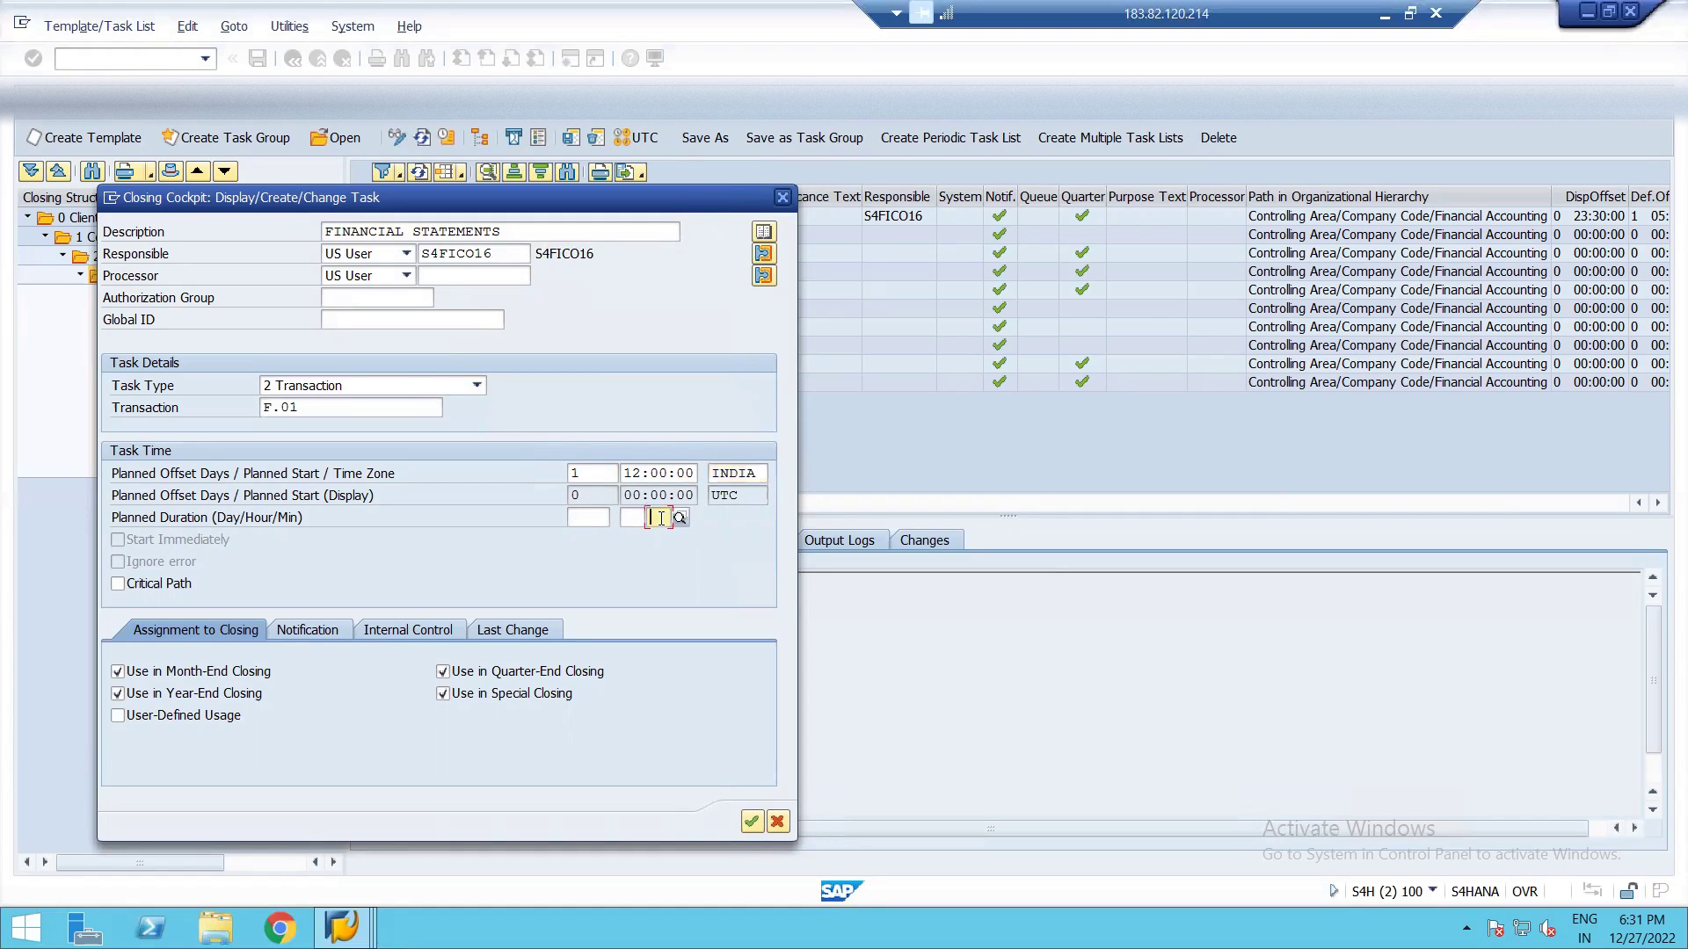
type("30")
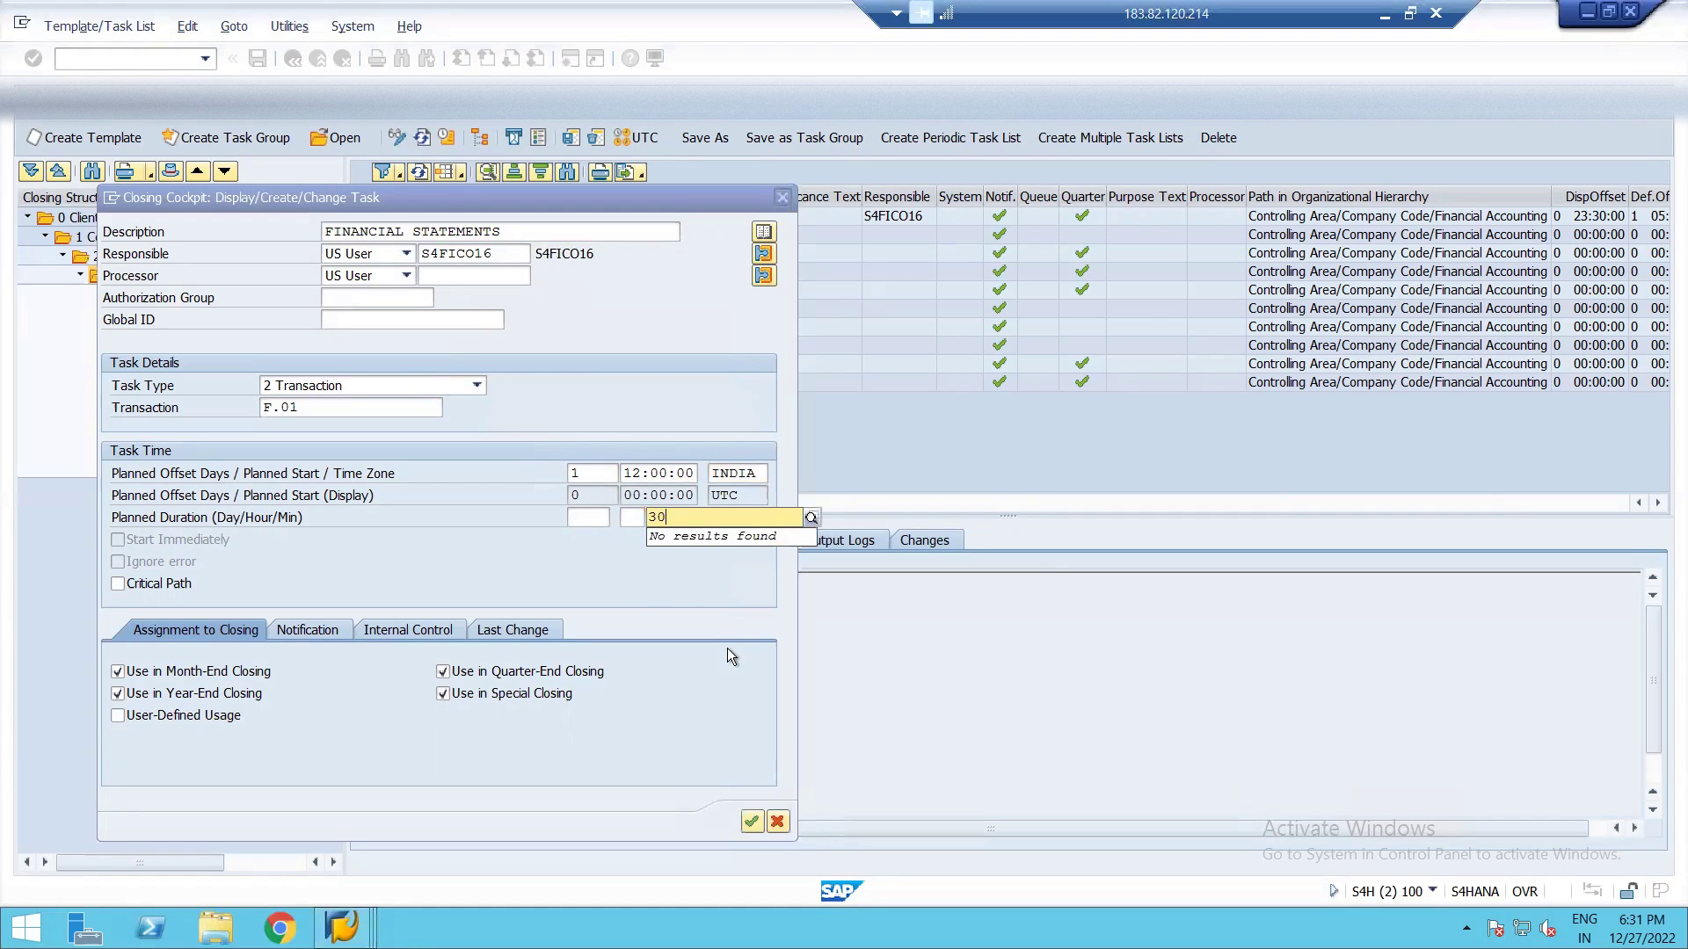
key("Return")
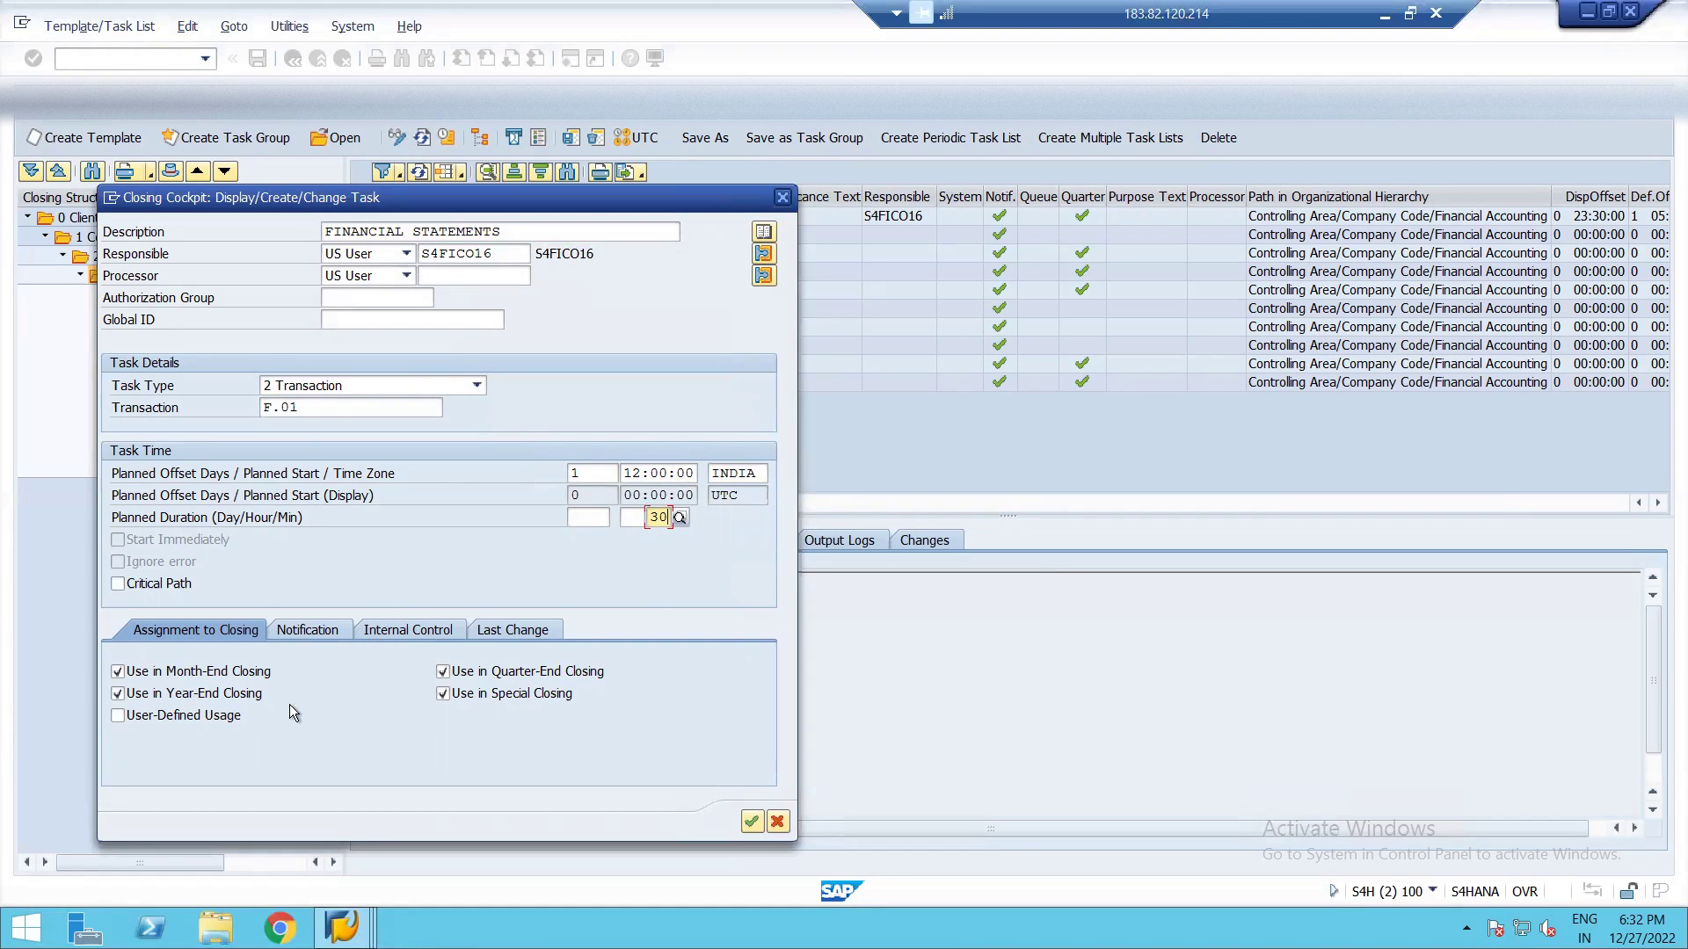
left_click(451, 692)
left_click(752, 820)
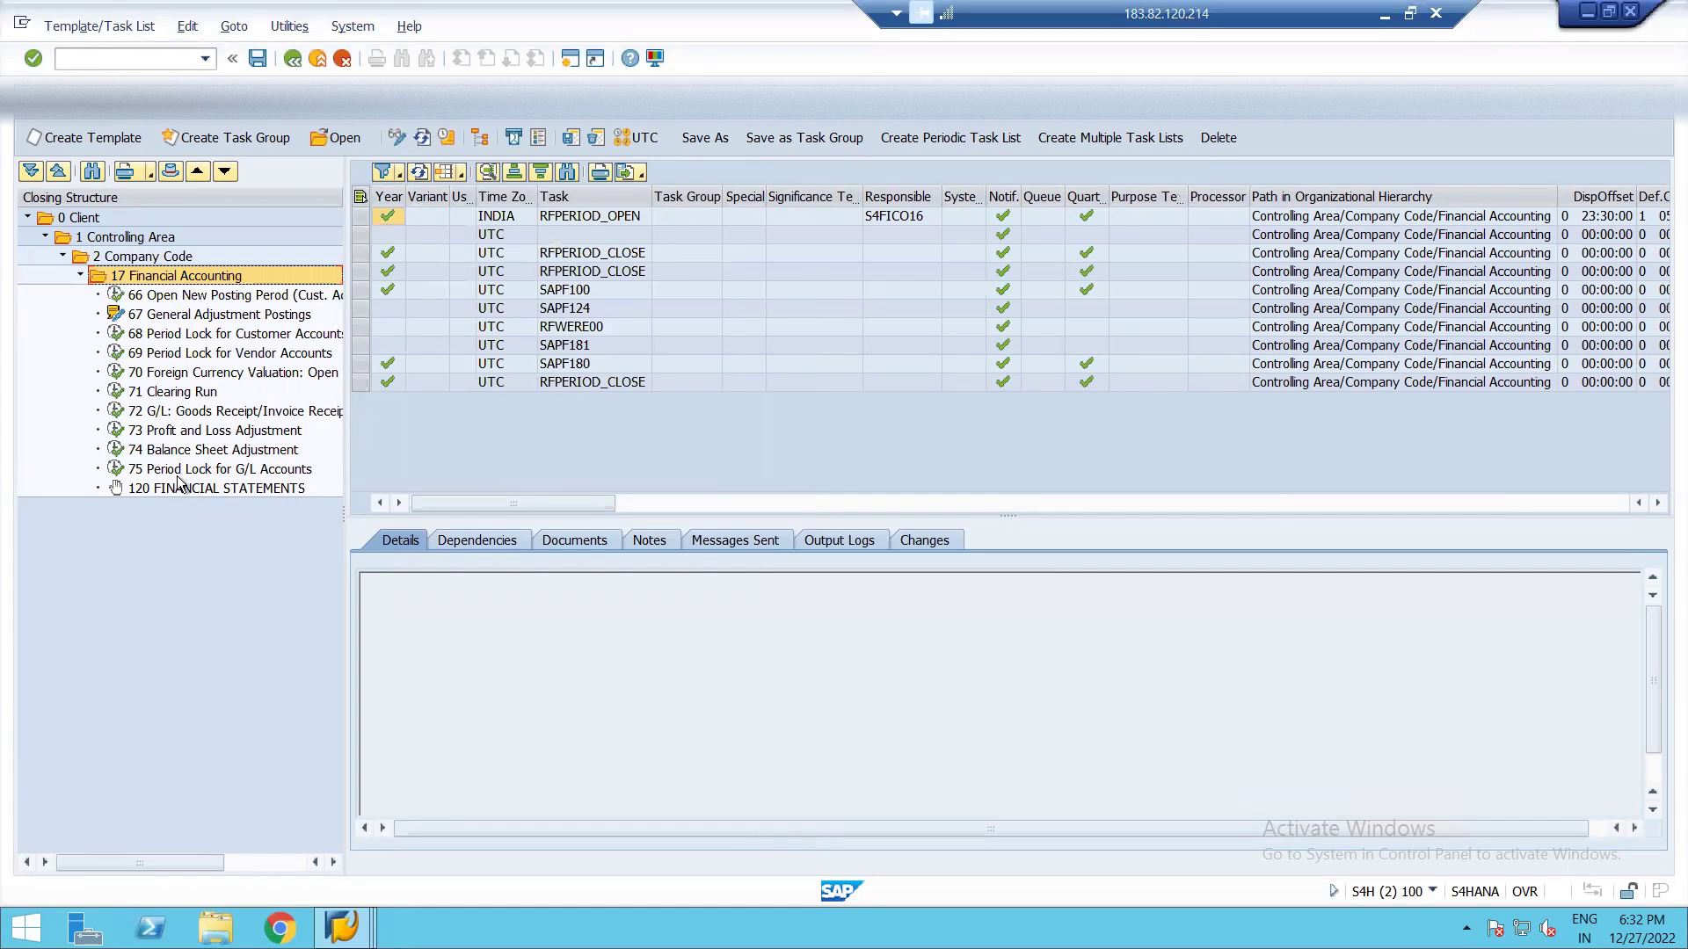
- Save the template with the added FINANCIAL STATEMENTS task as DEMO2 and collapse its closing structure to the Company Code folder
left_click(277, 488)
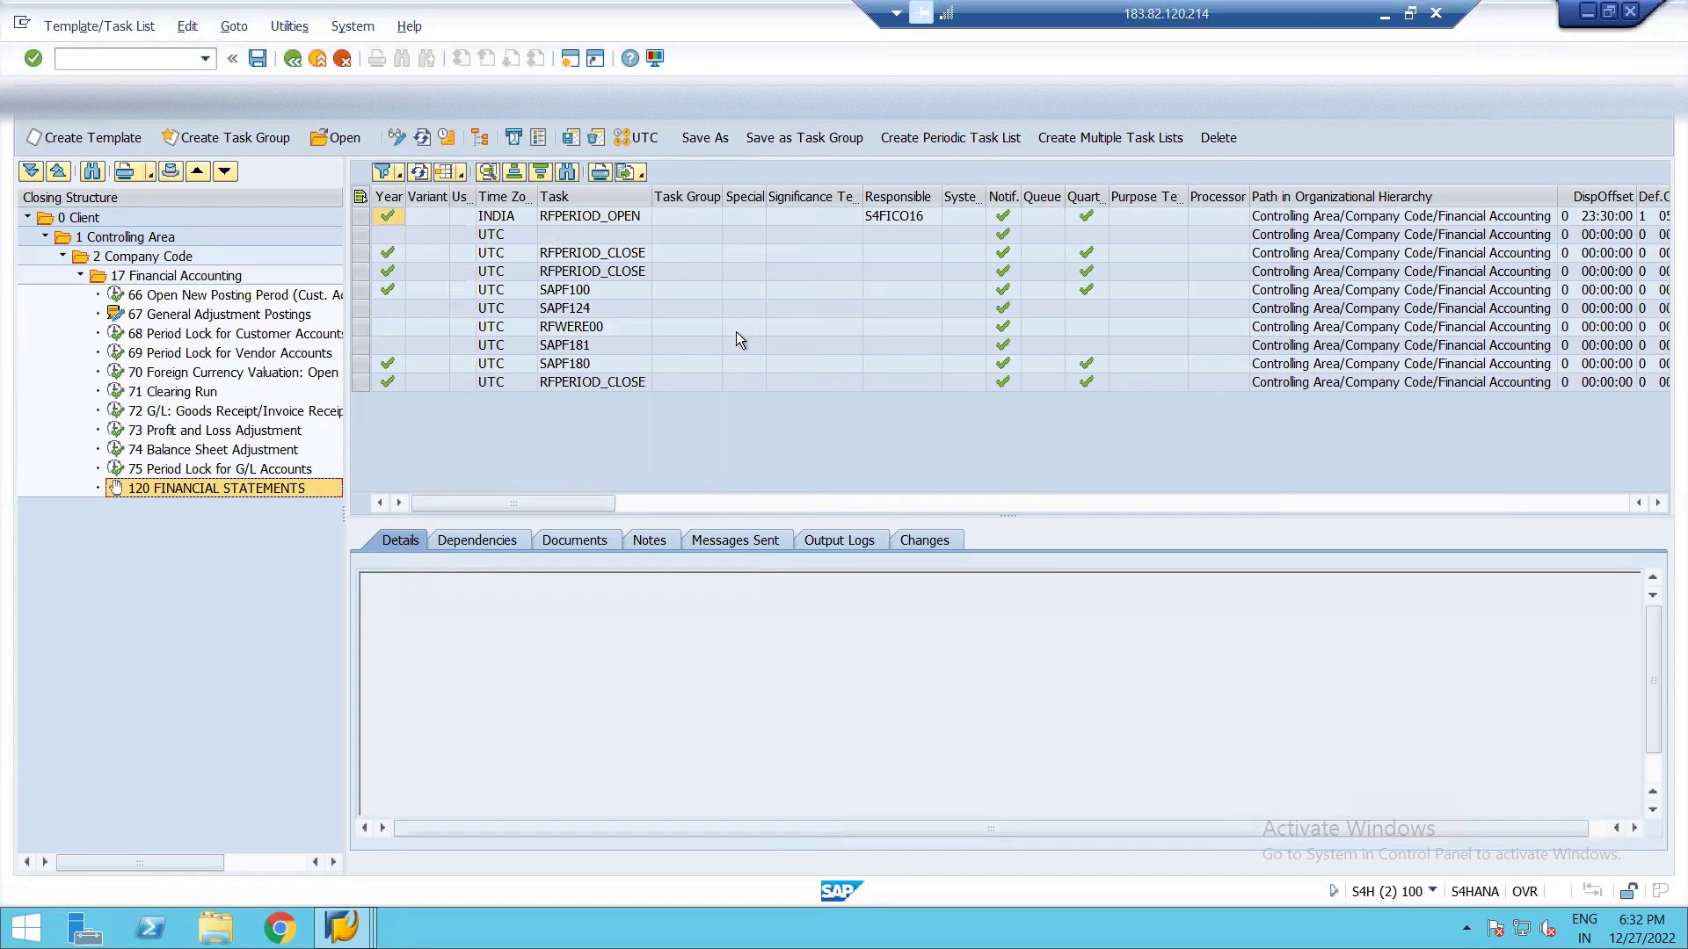
left_click(257, 59)
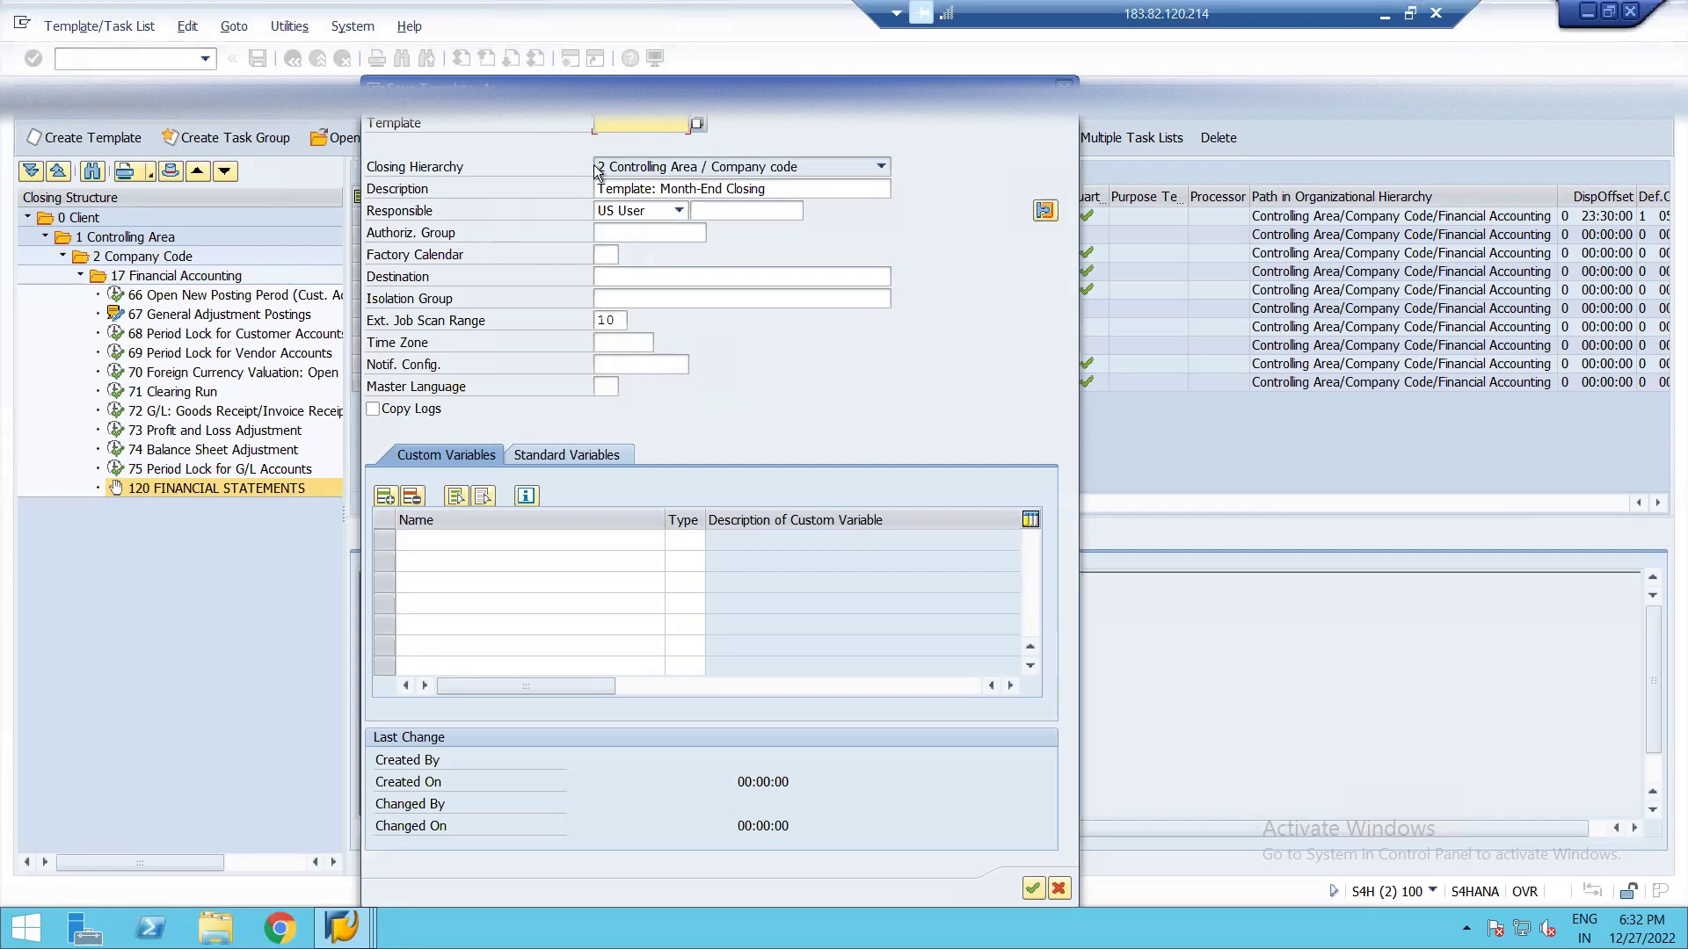
type("DEMO")
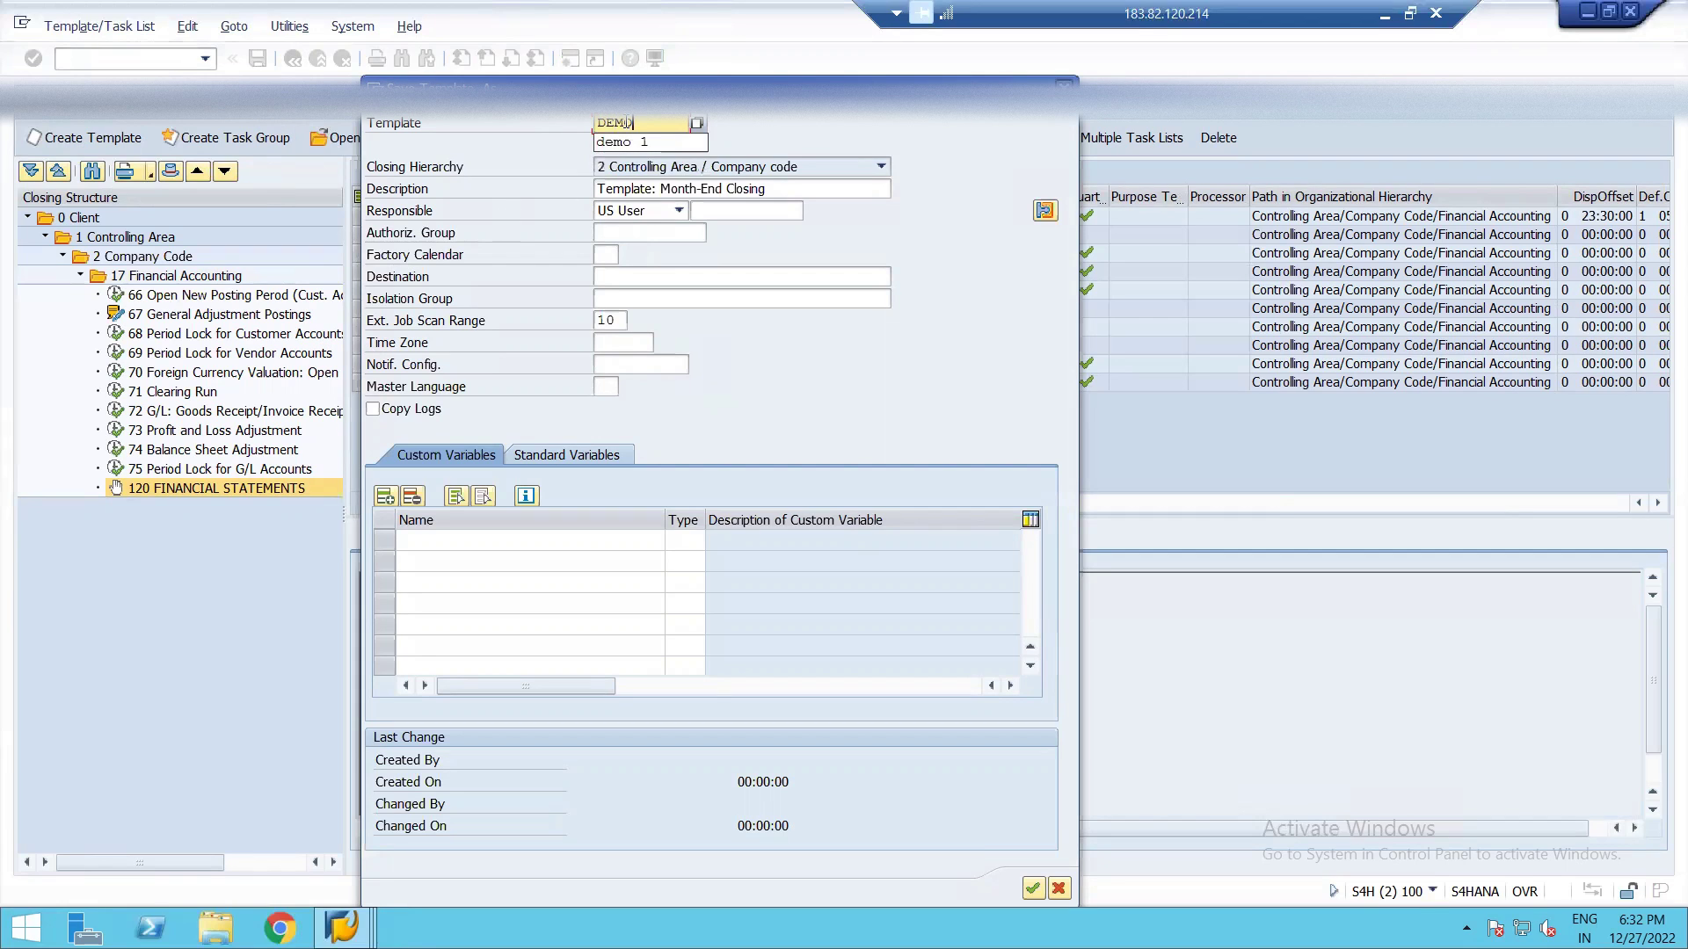
type("1")
key("BackSpace")
type("2")
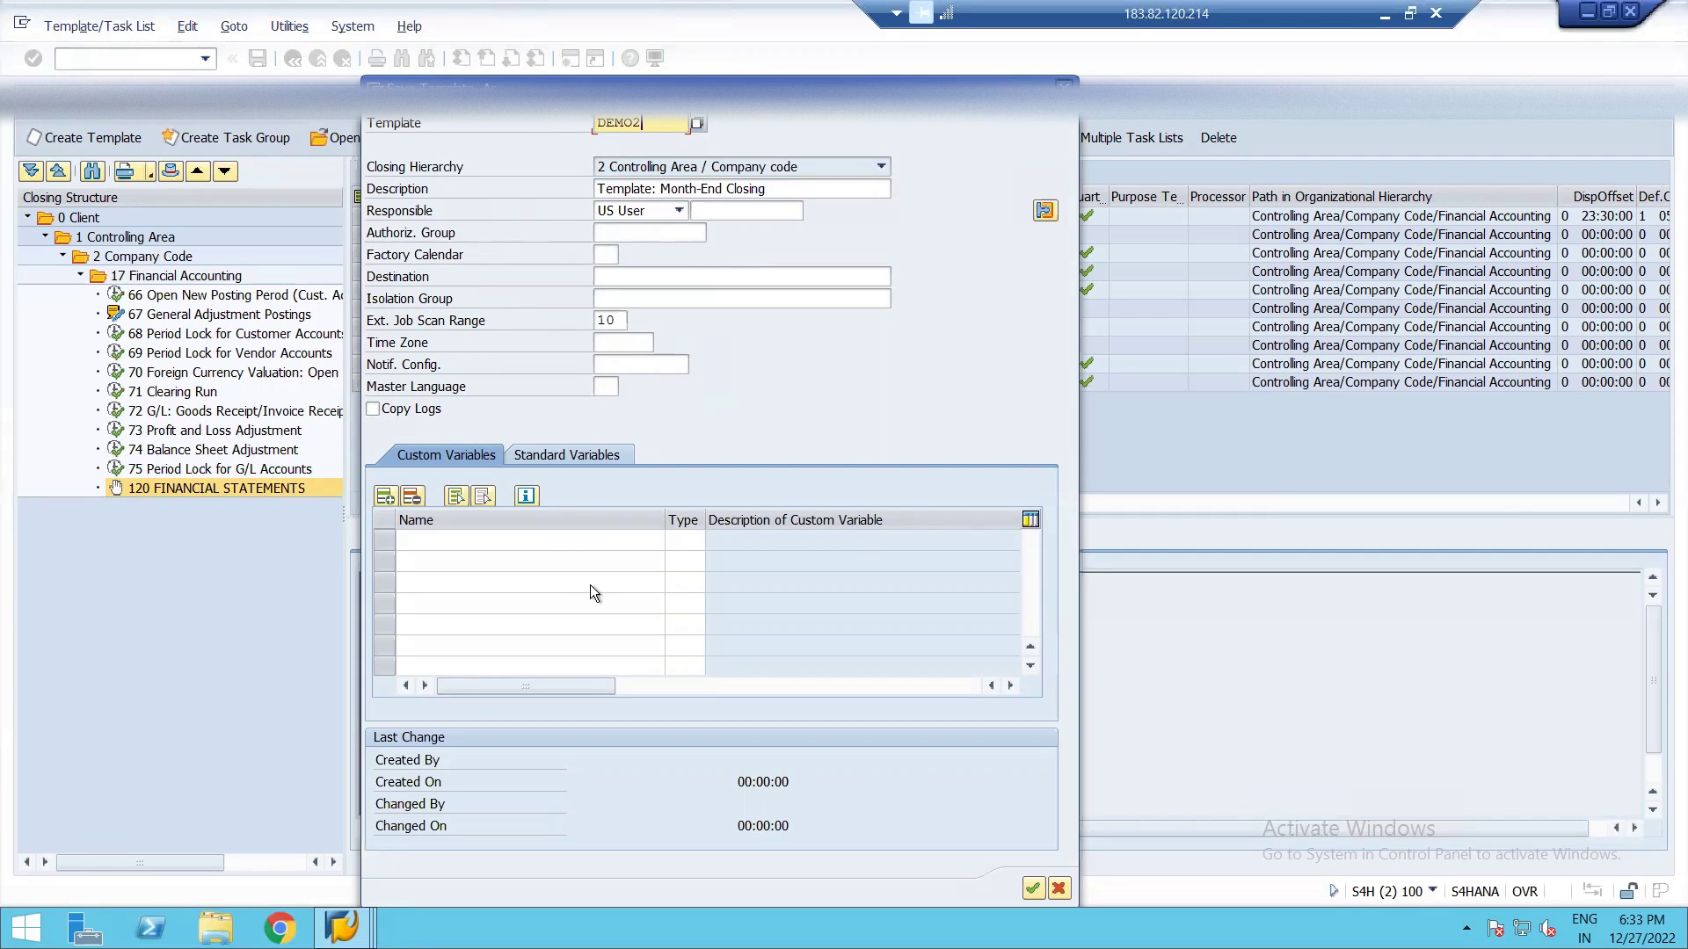
left_click(1036, 889)
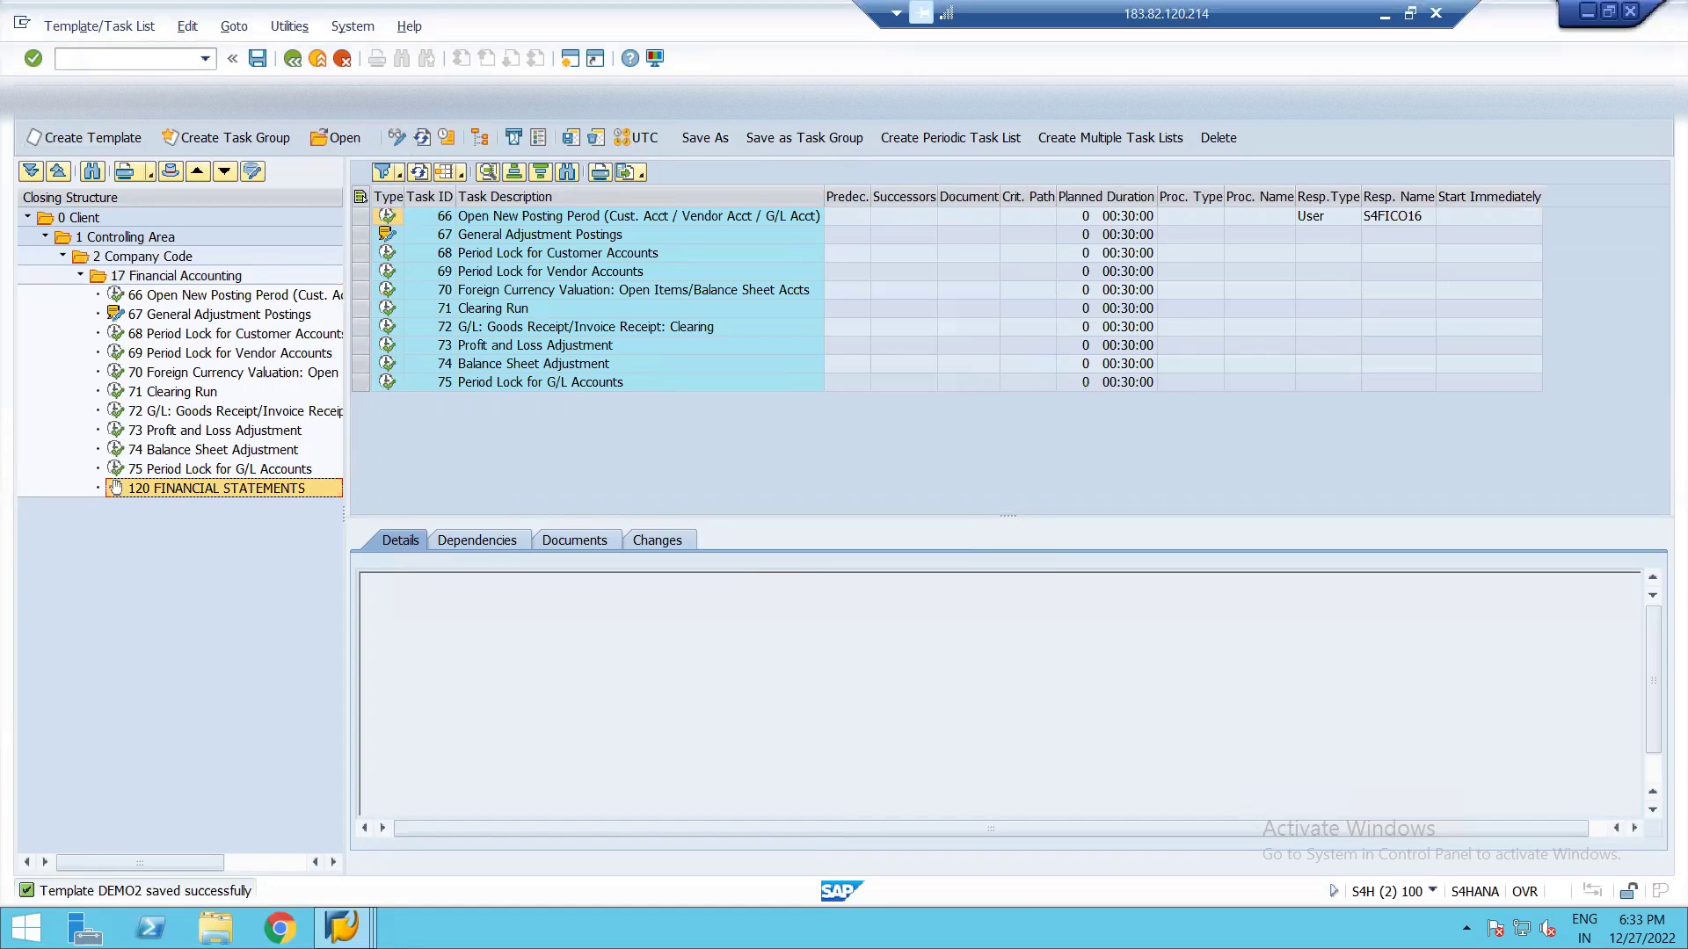
left_click(82, 276)
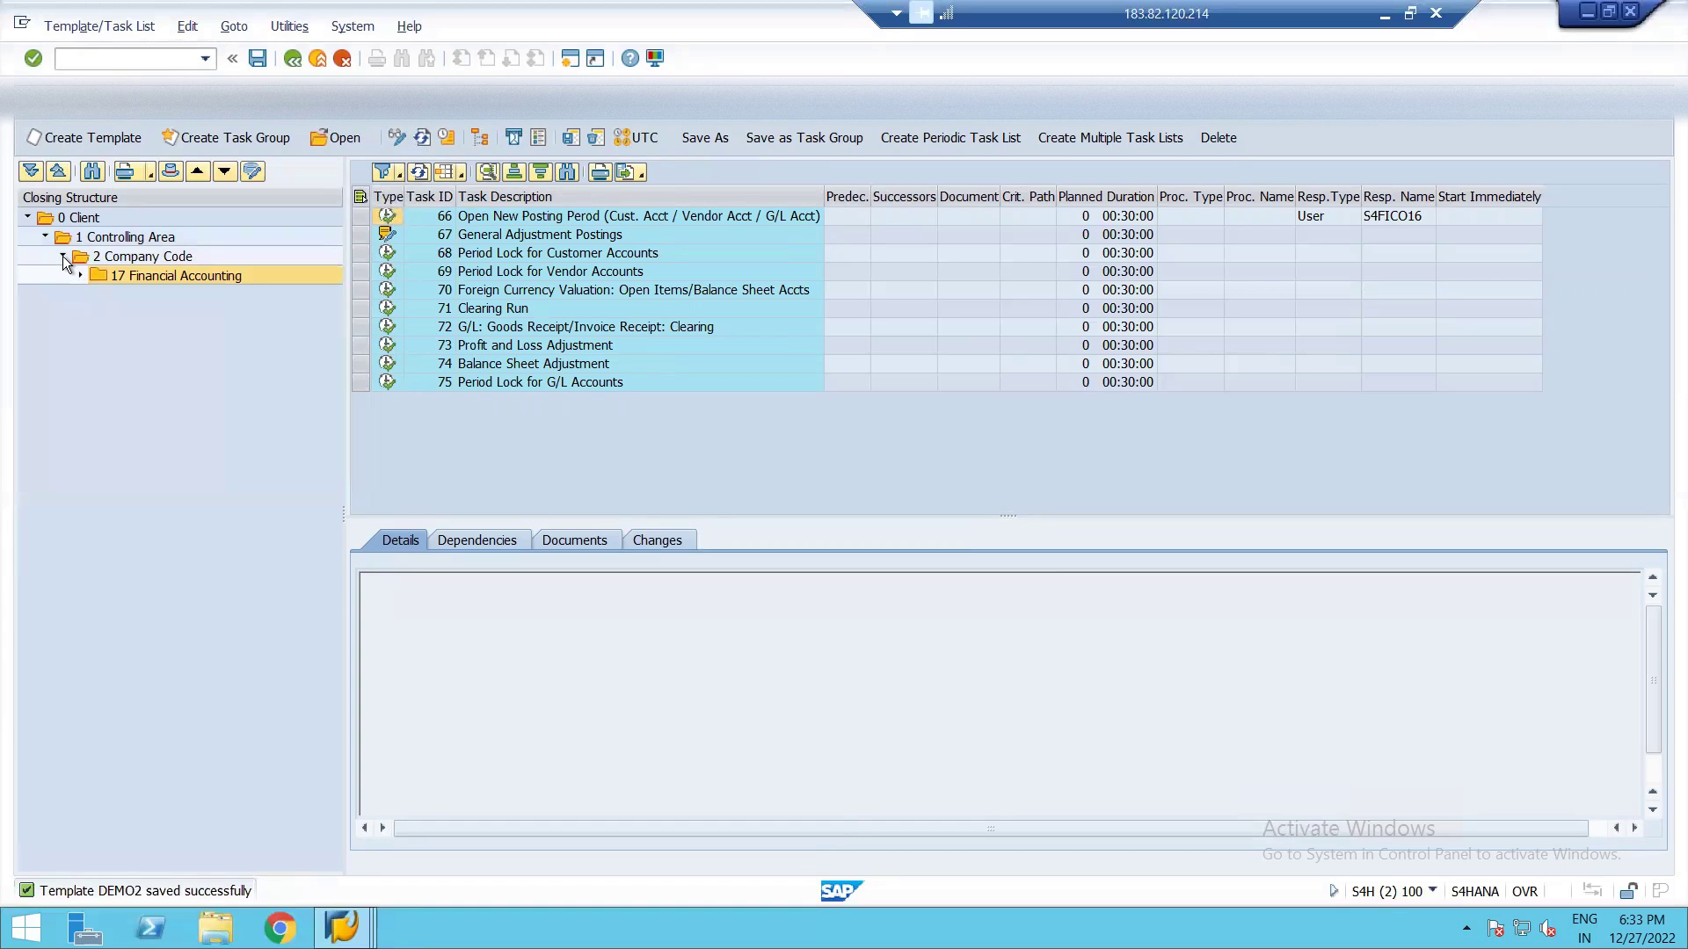
left_click(63, 257)
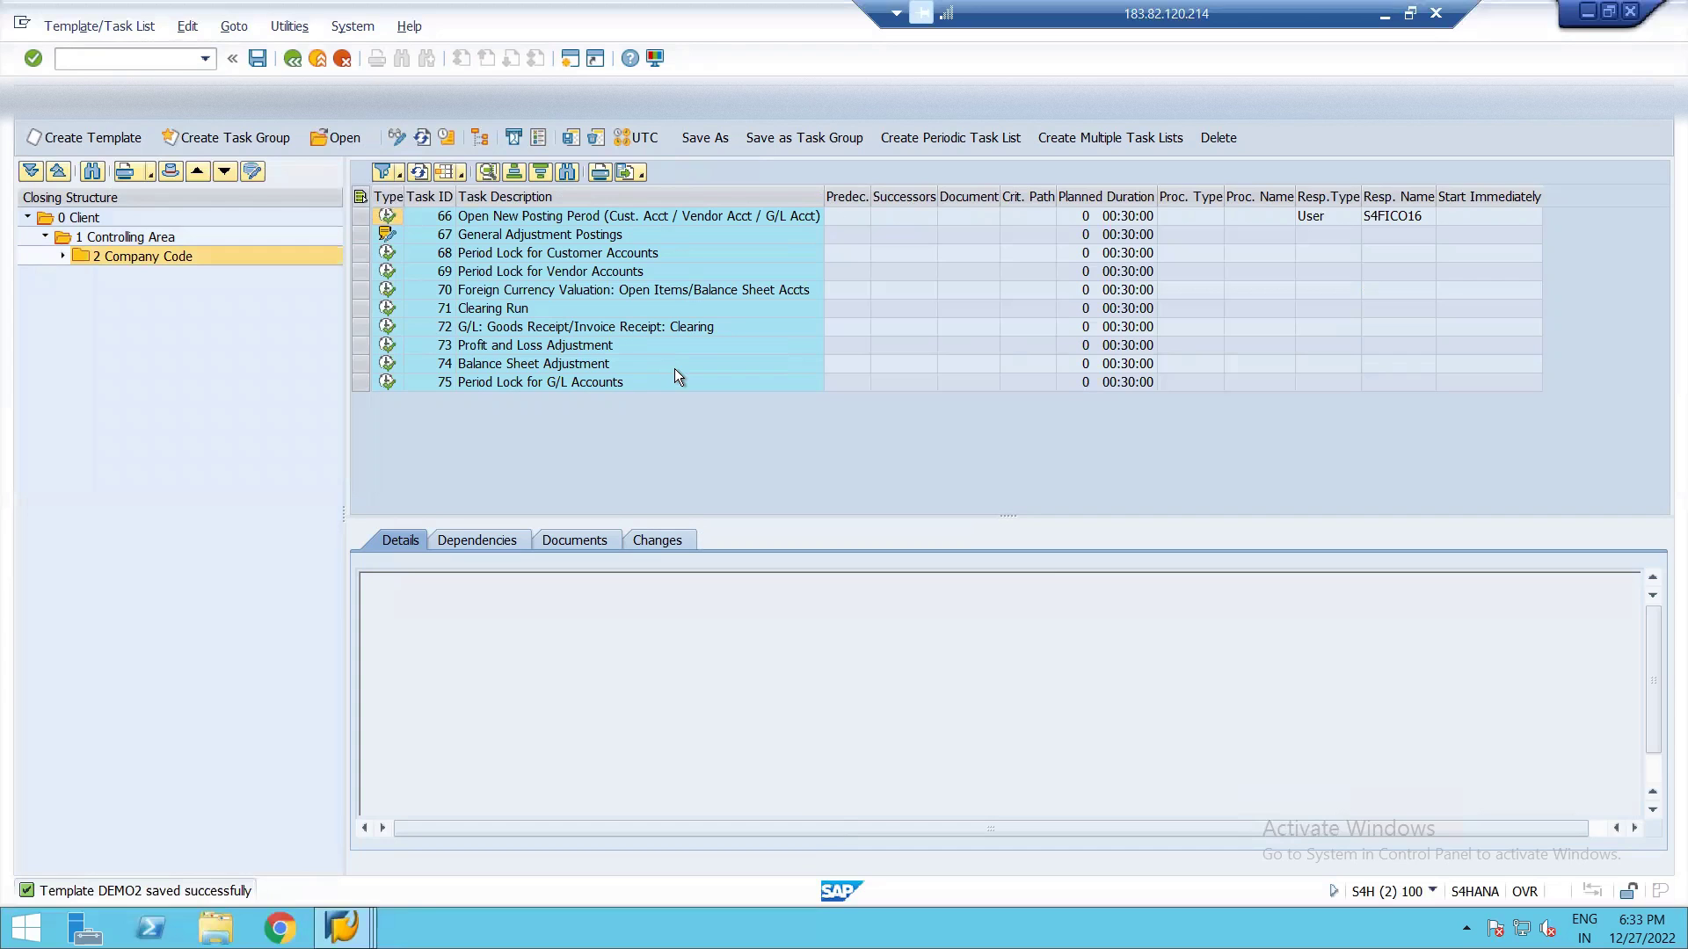
- Open the DEMO2 template in Financial Closing cockpit – Preparation (FCLOCOT) and expand its structure down to the Financial Accounting tasks
double_click(493, 242)
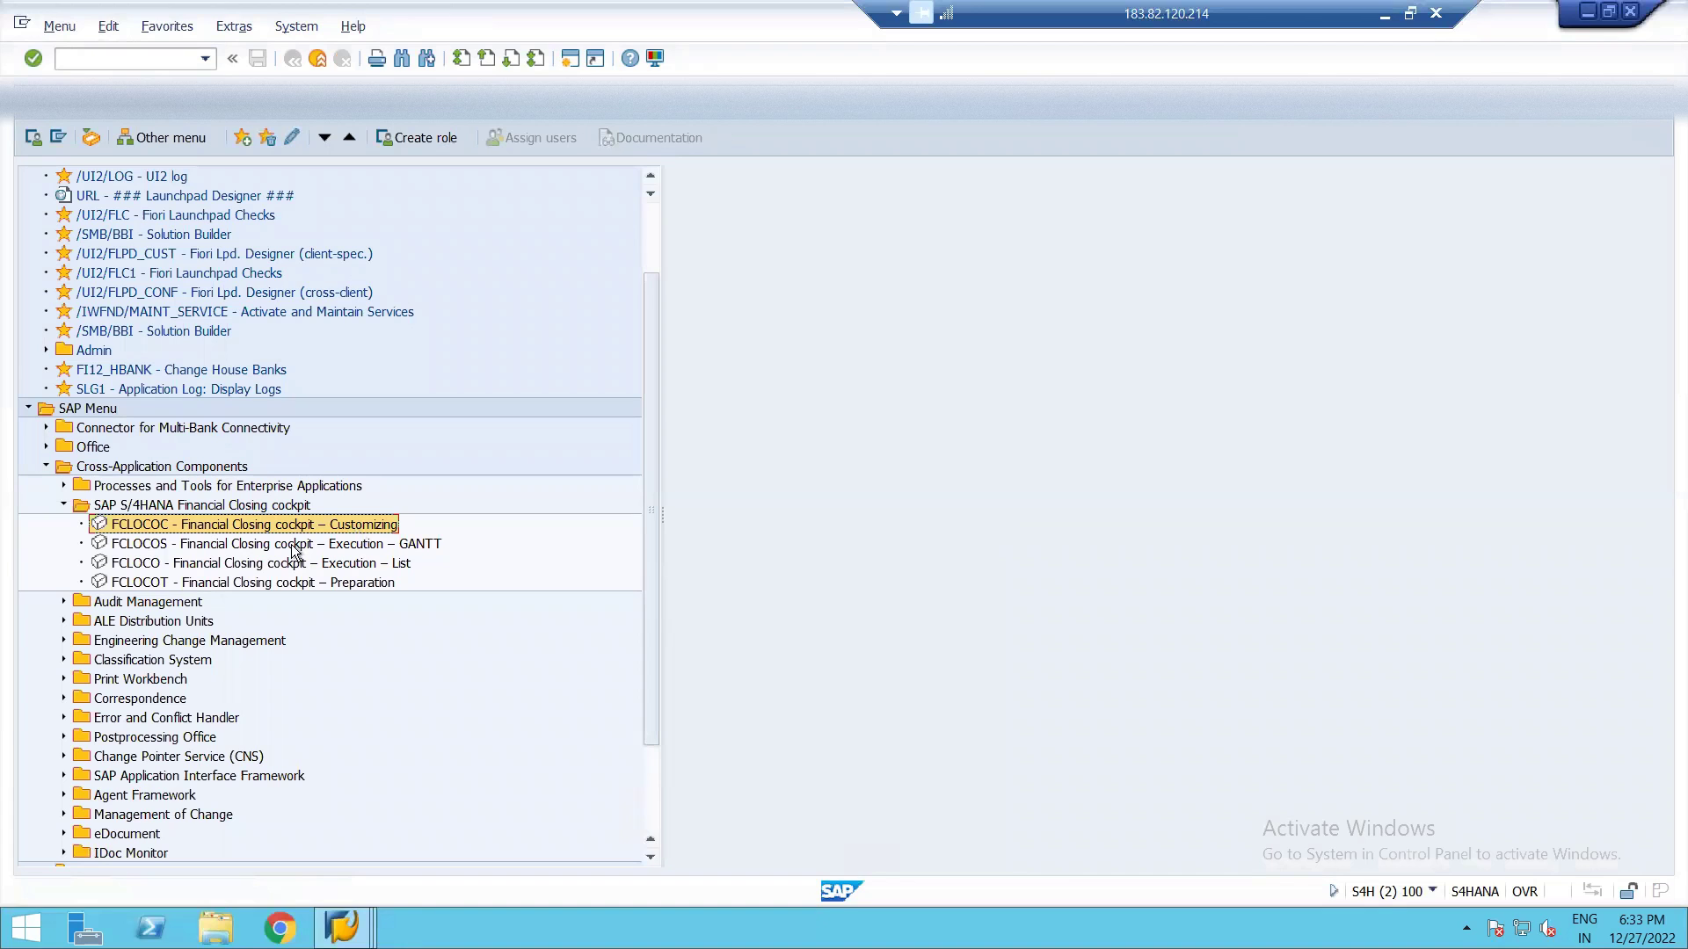
double_click(277, 583)
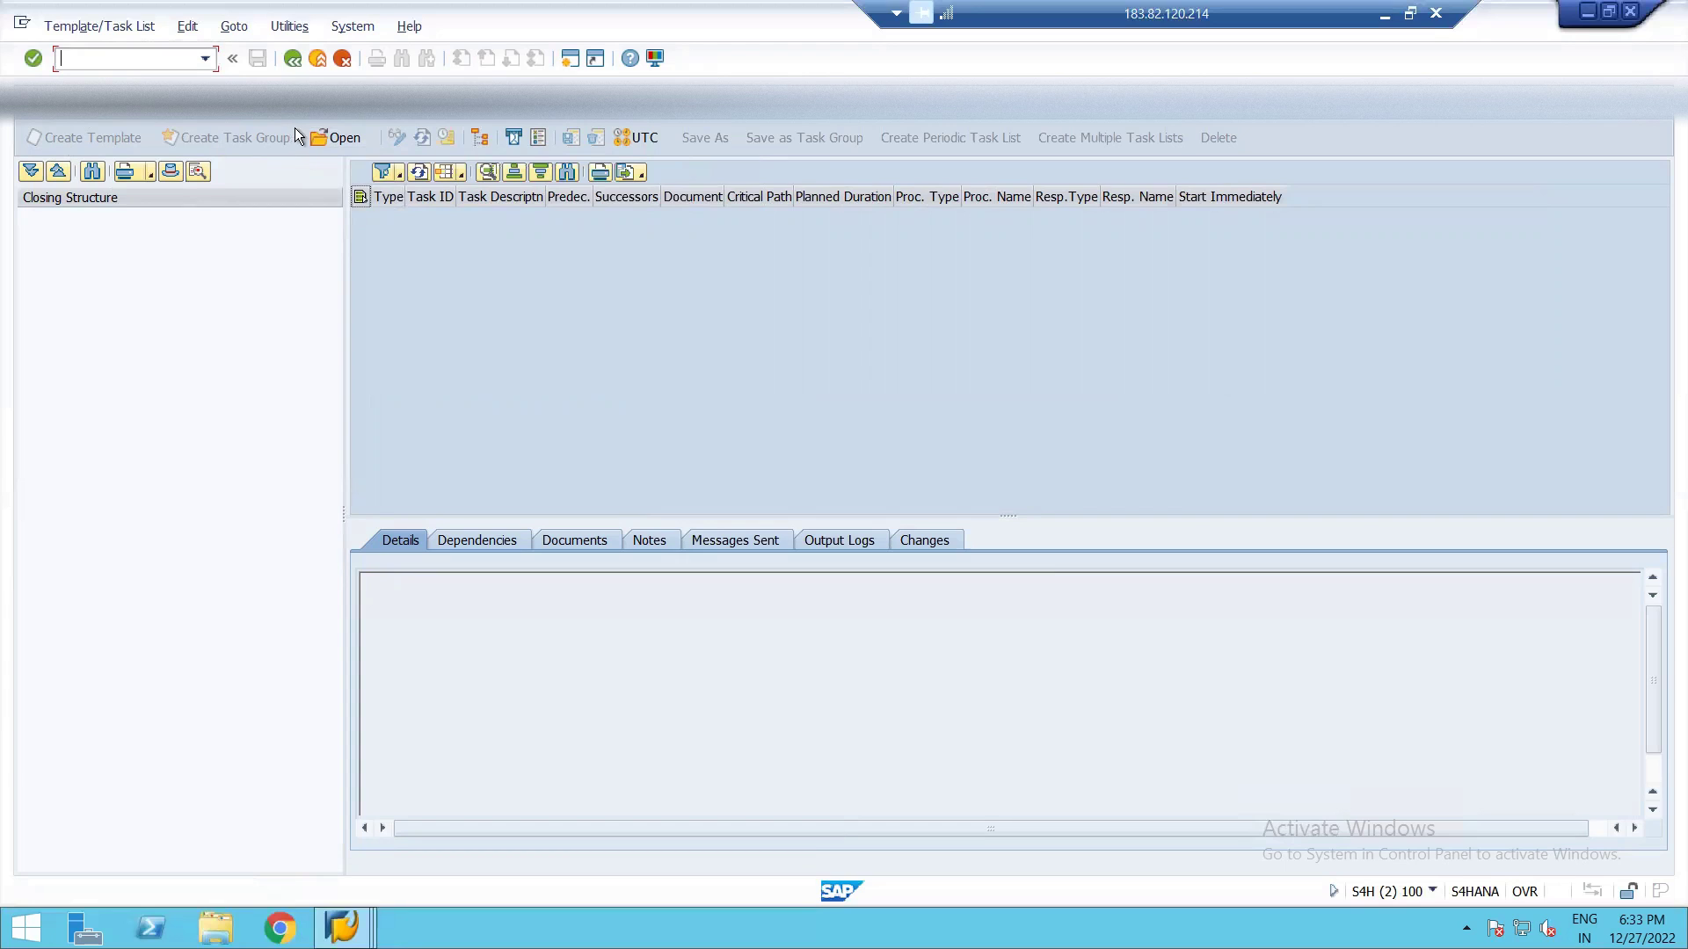
left_click(339, 139)
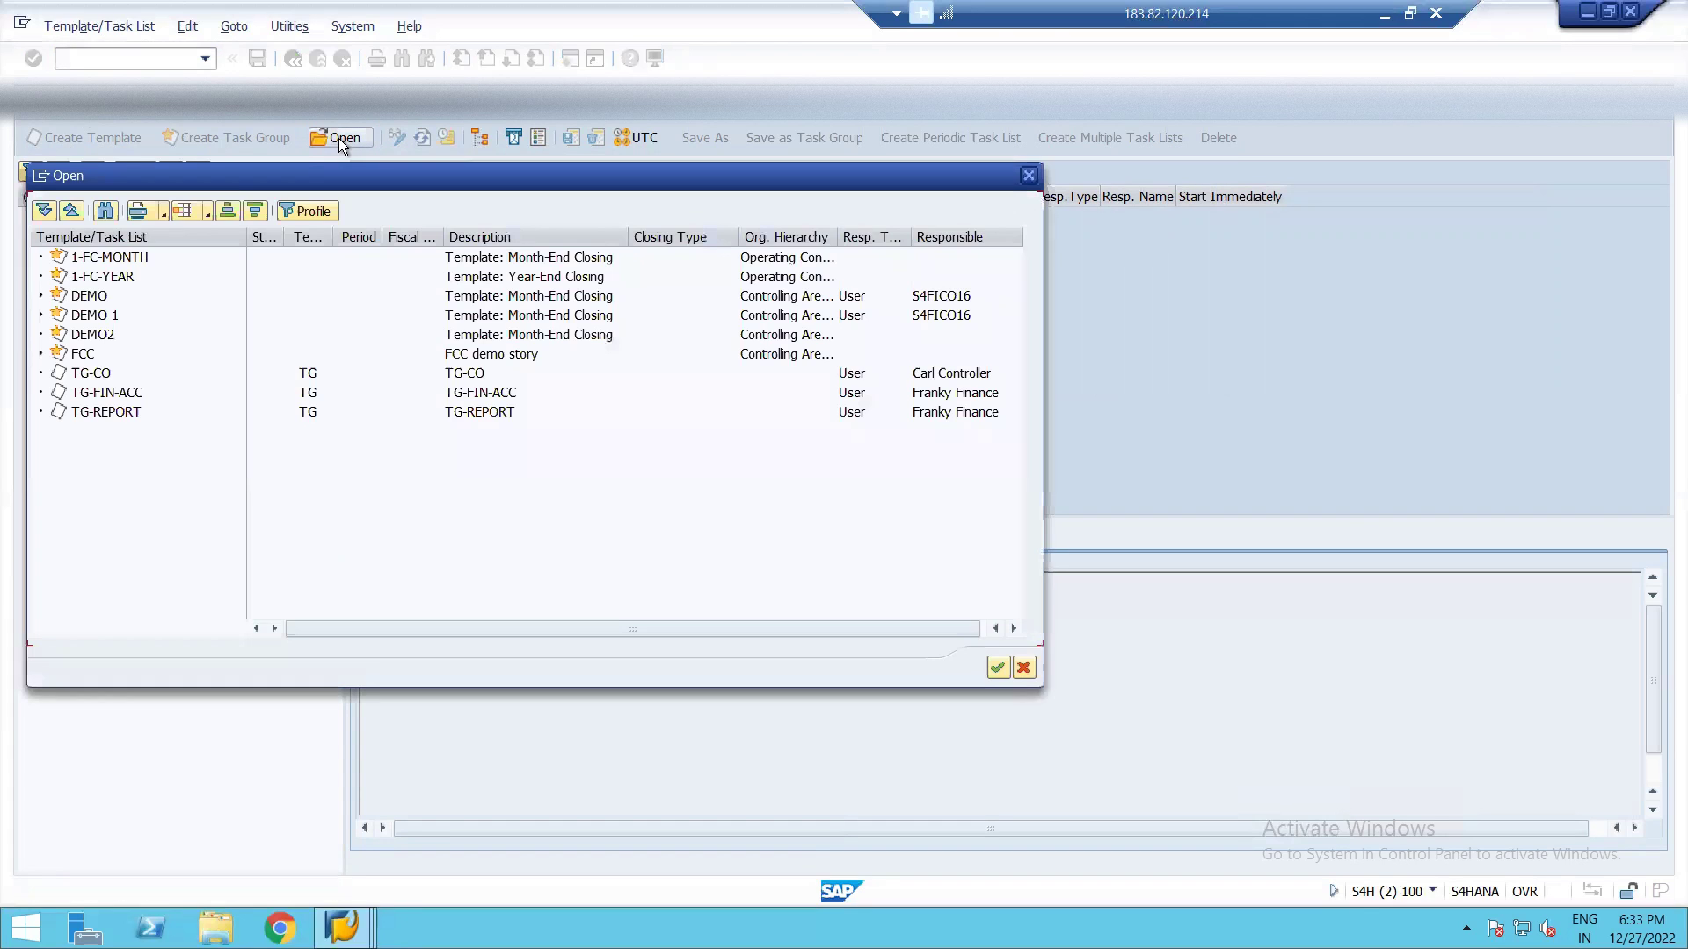
double_click(99, 336)
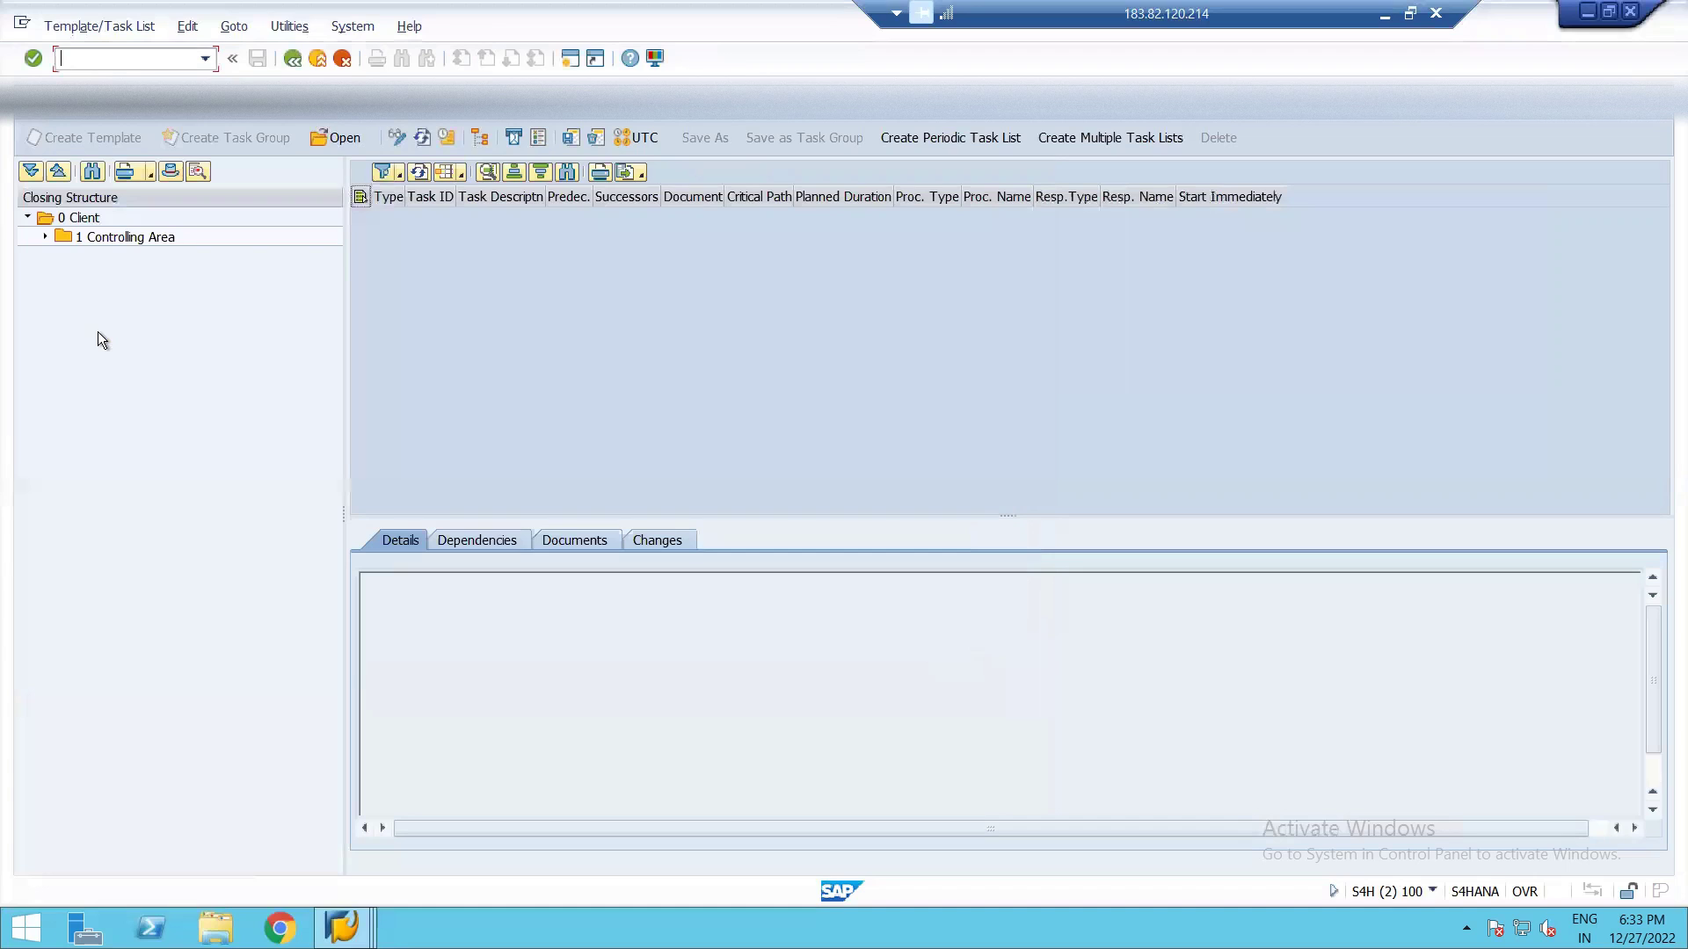
left_click(43, 237)
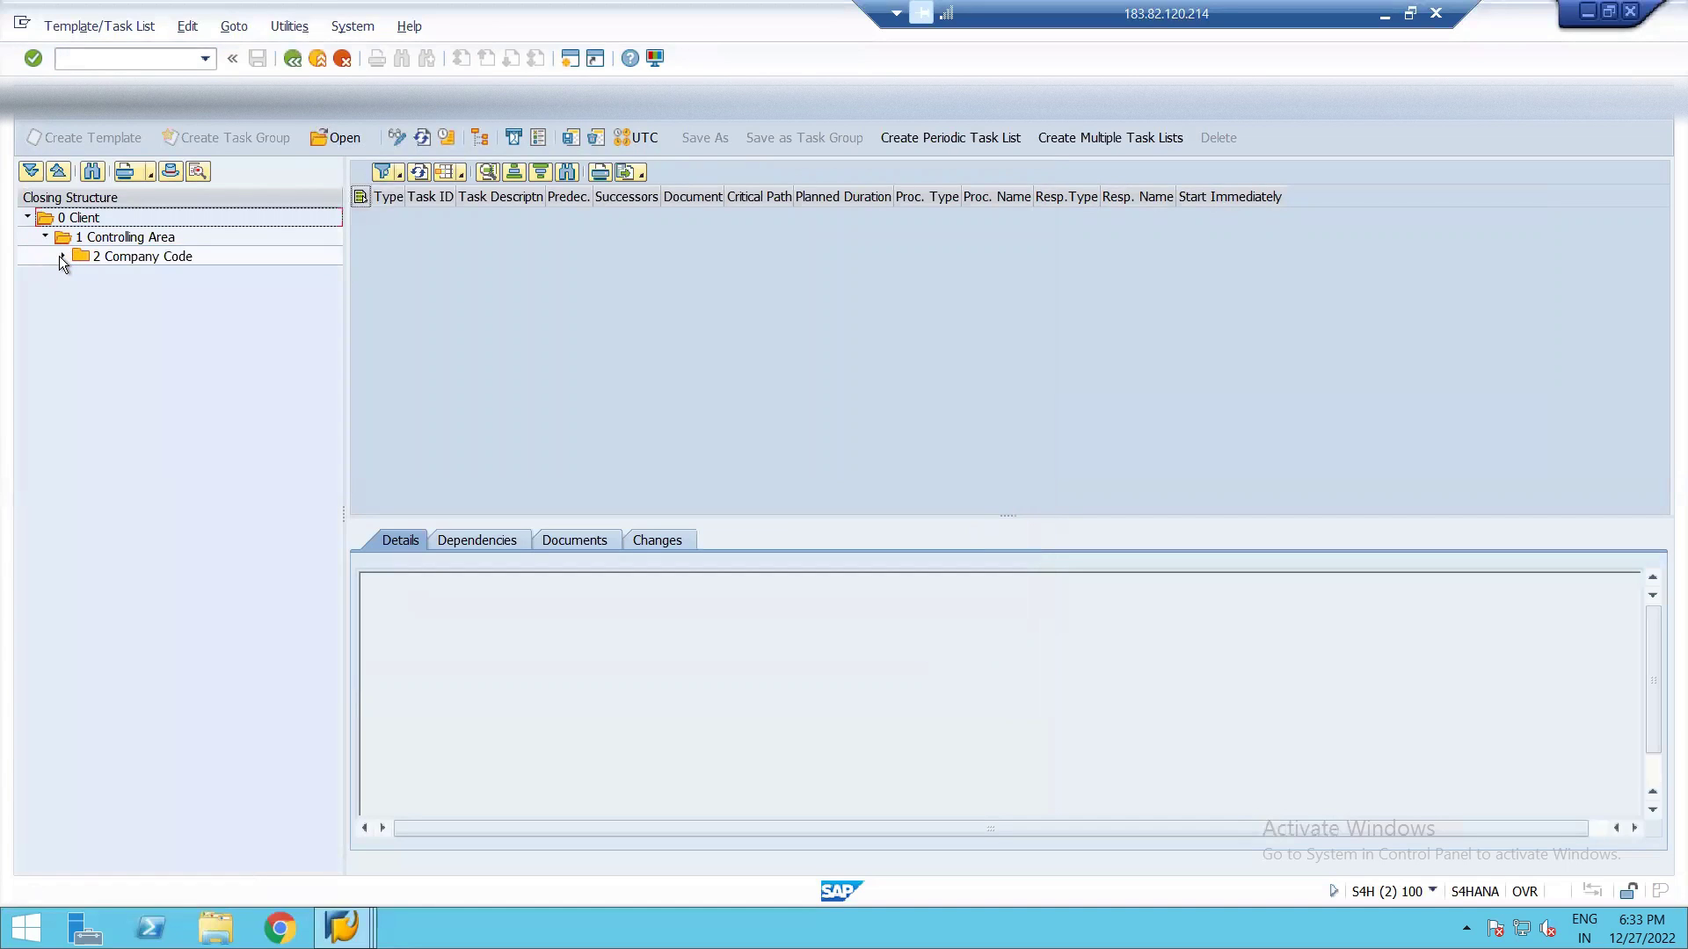
left_click(62, 257)
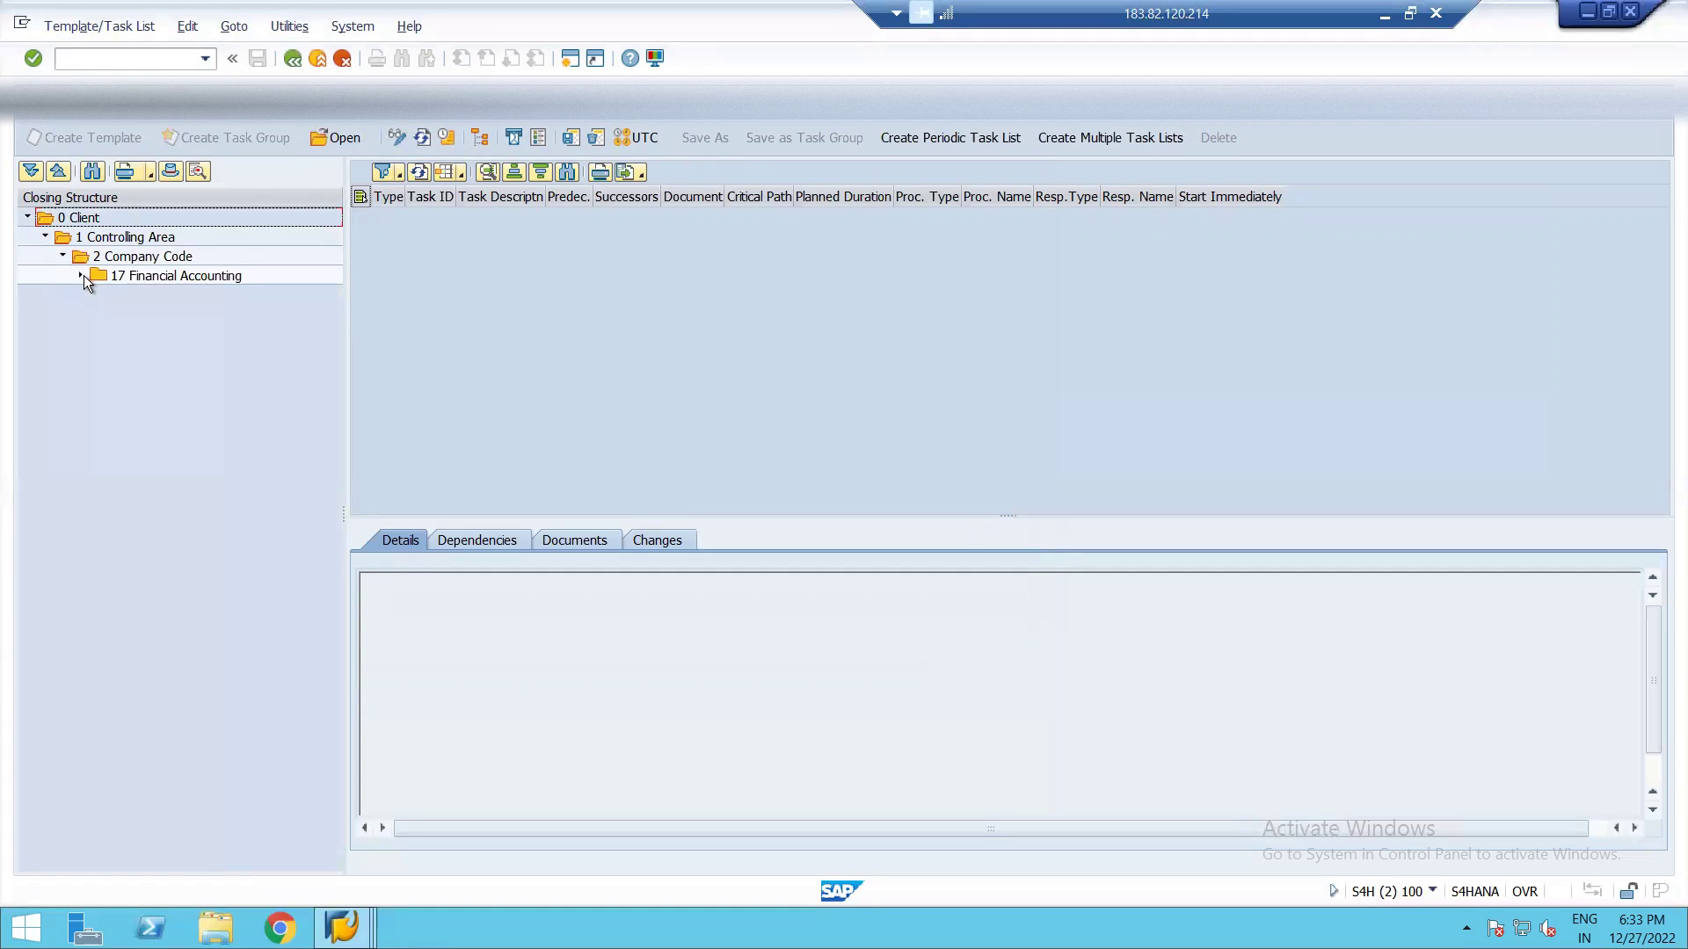
left_click(80, 274)
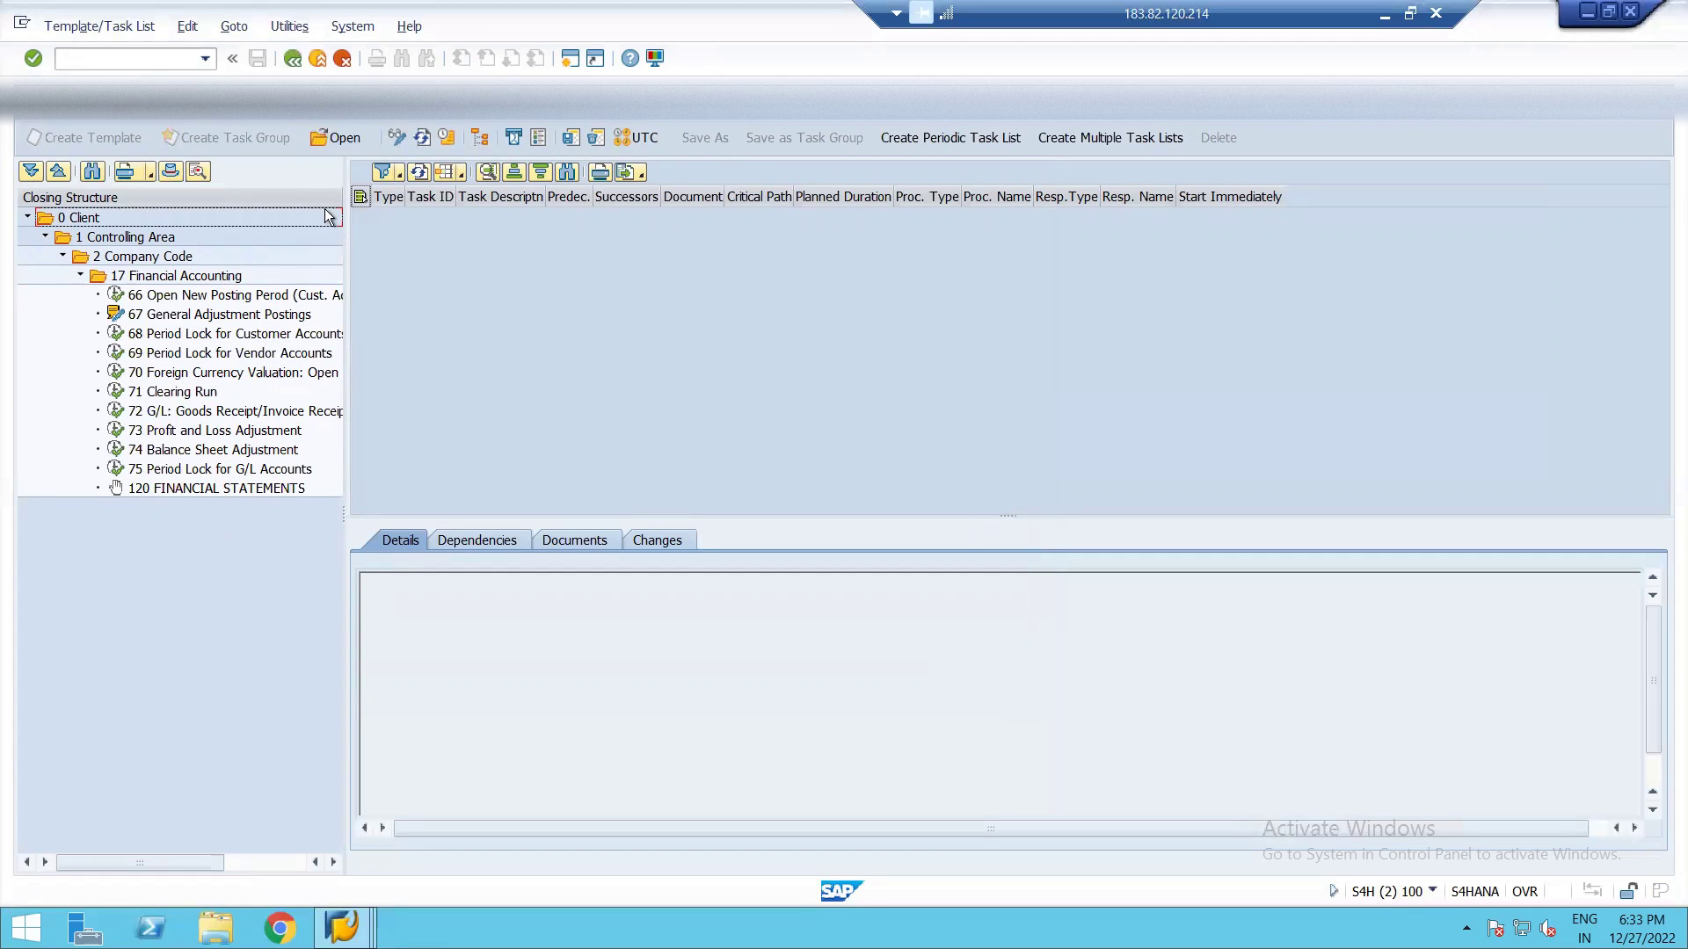
- Create a periodic task list from template DEMO2 with key date 30.04.2022 and closing type M, Month-End Closing
left_click(916, 141)
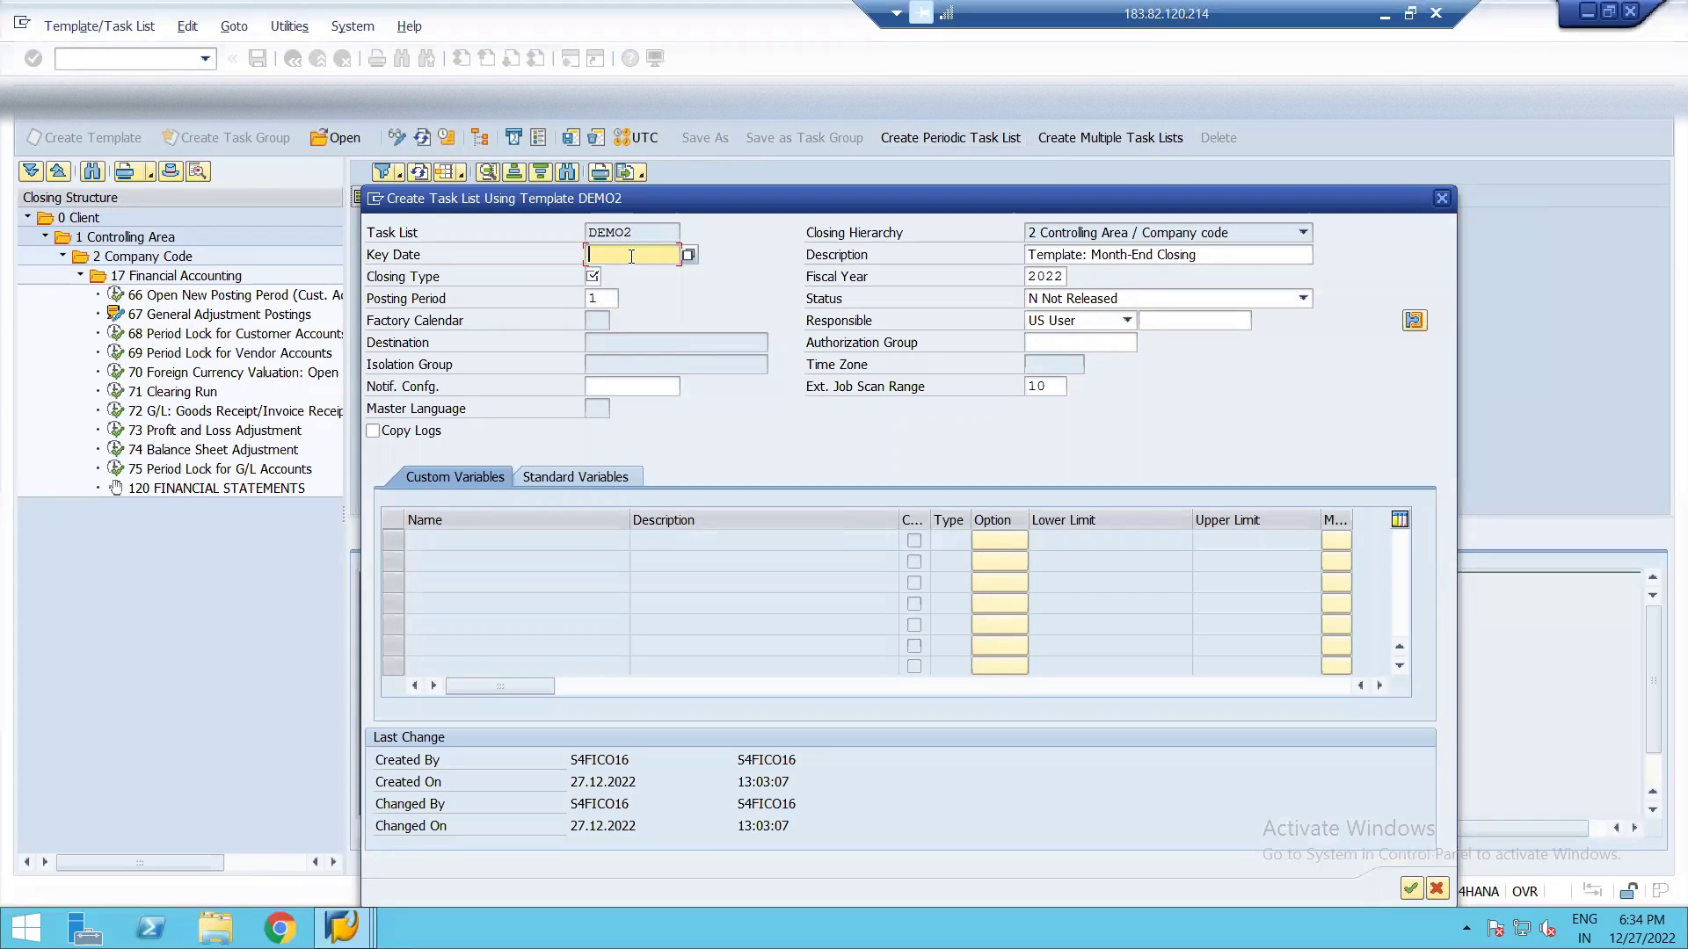
type("30.04.2022")
left_click(597, 274)
left_click(608, 277)
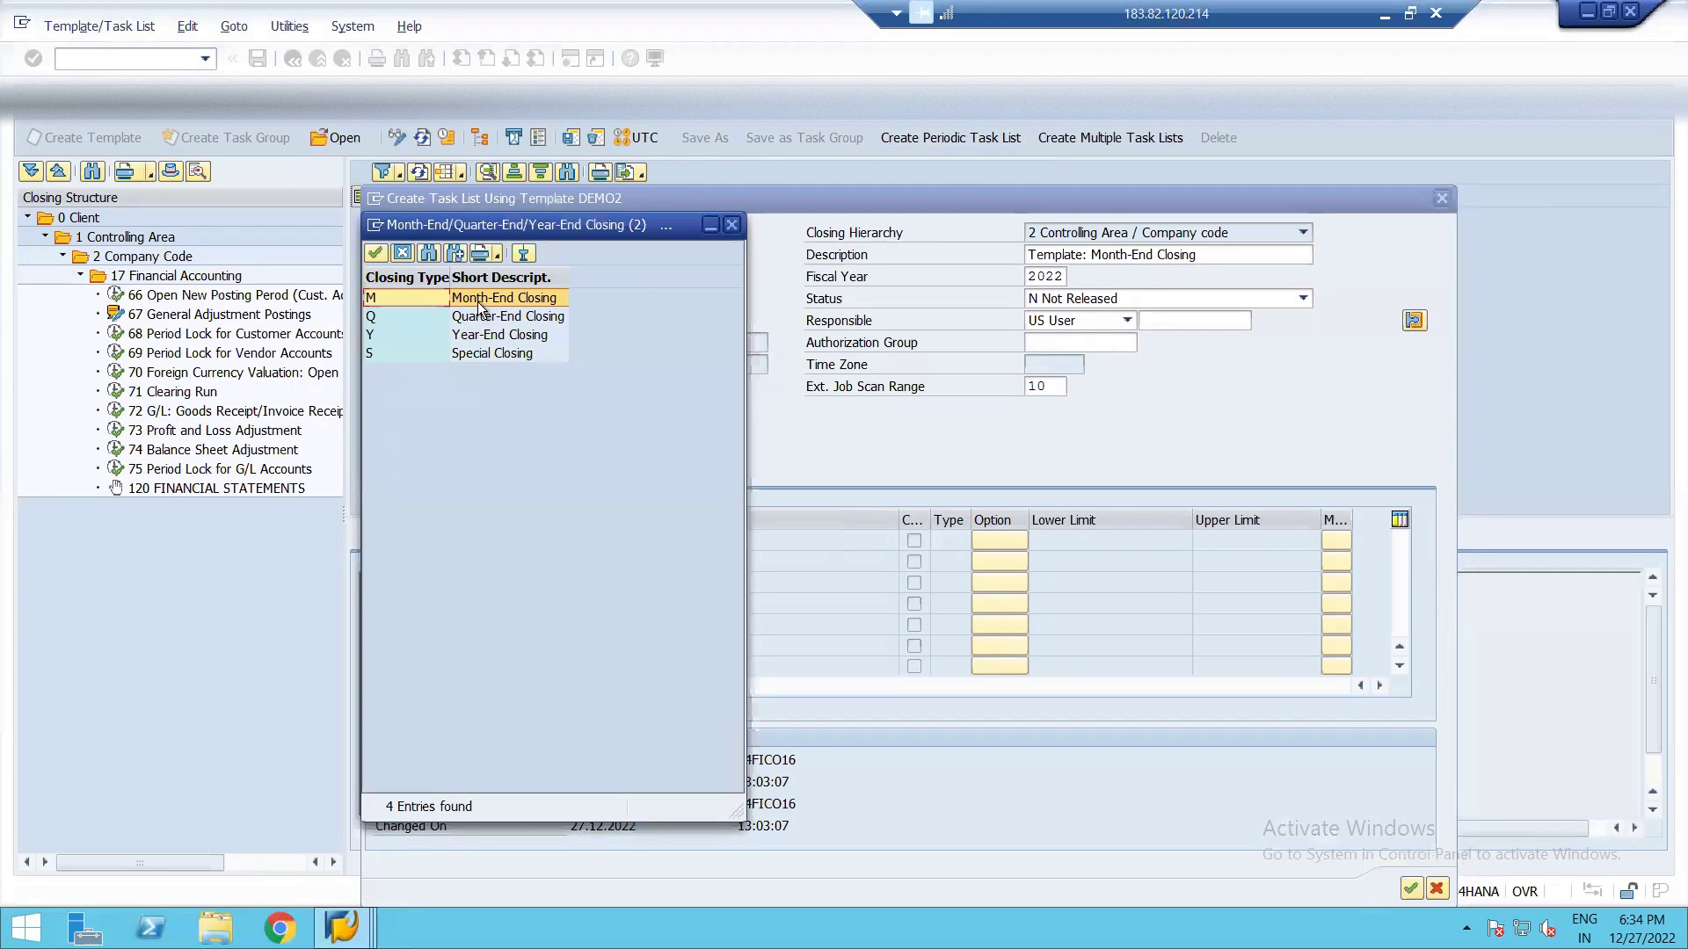
double_click(478, 302)
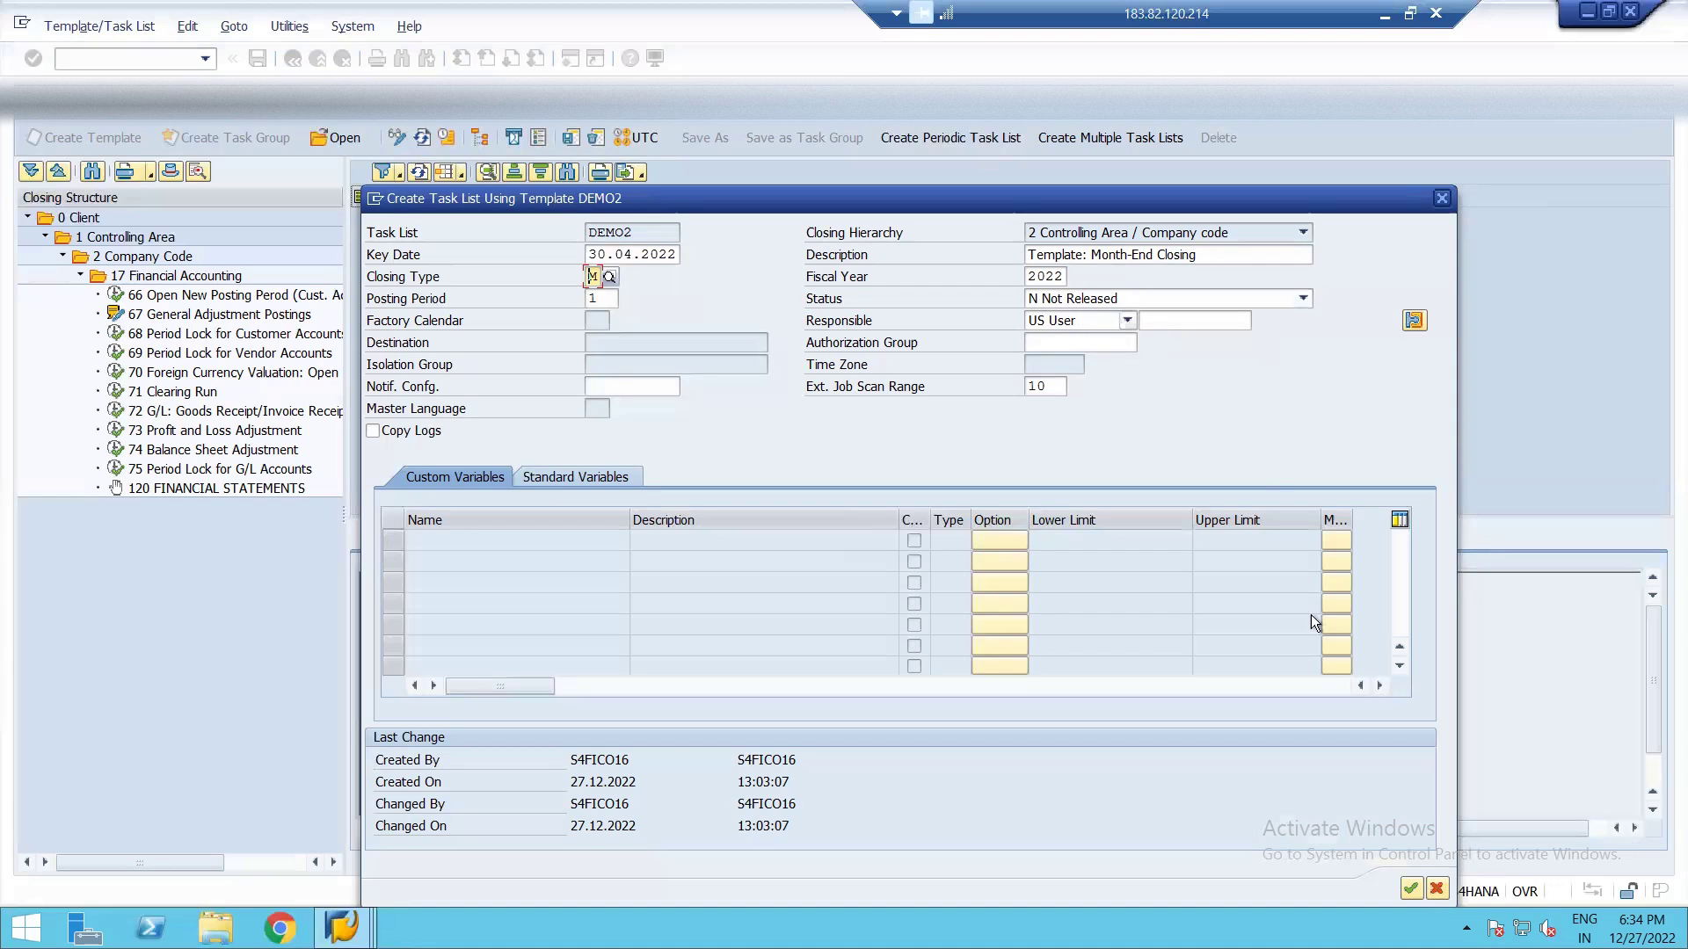
left_click(1409, 889)
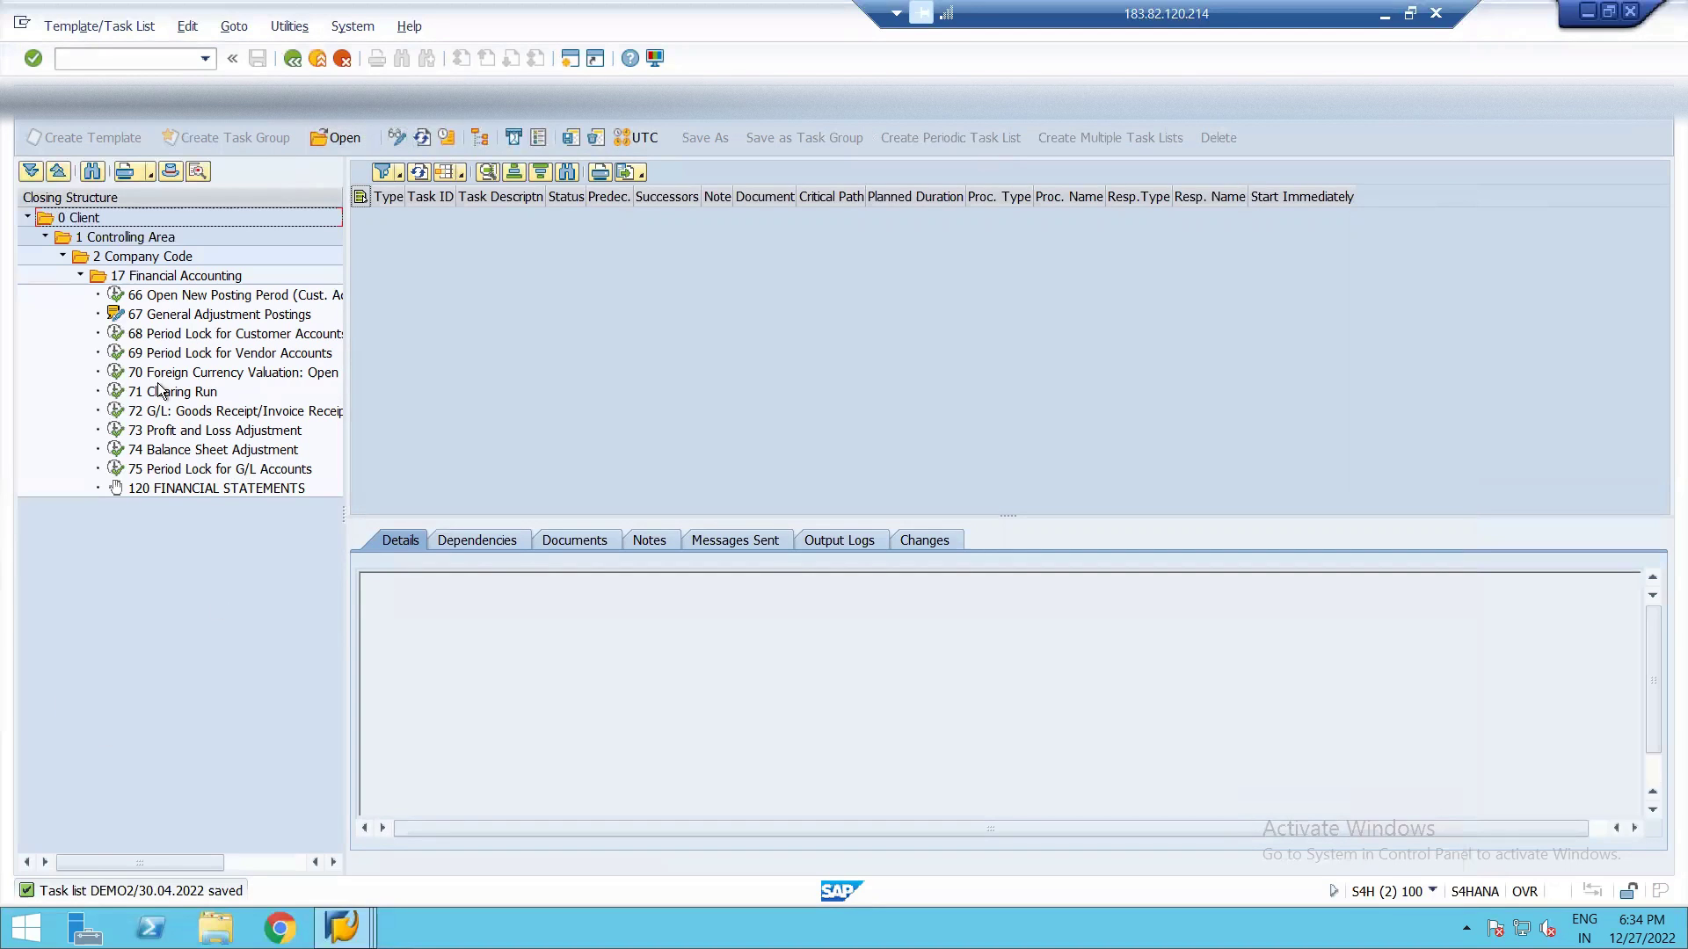
- List the Financial Accounting folder's tasks and display the dependencies of task 70 Foreign Currency Valuation
left_click(169, 299)
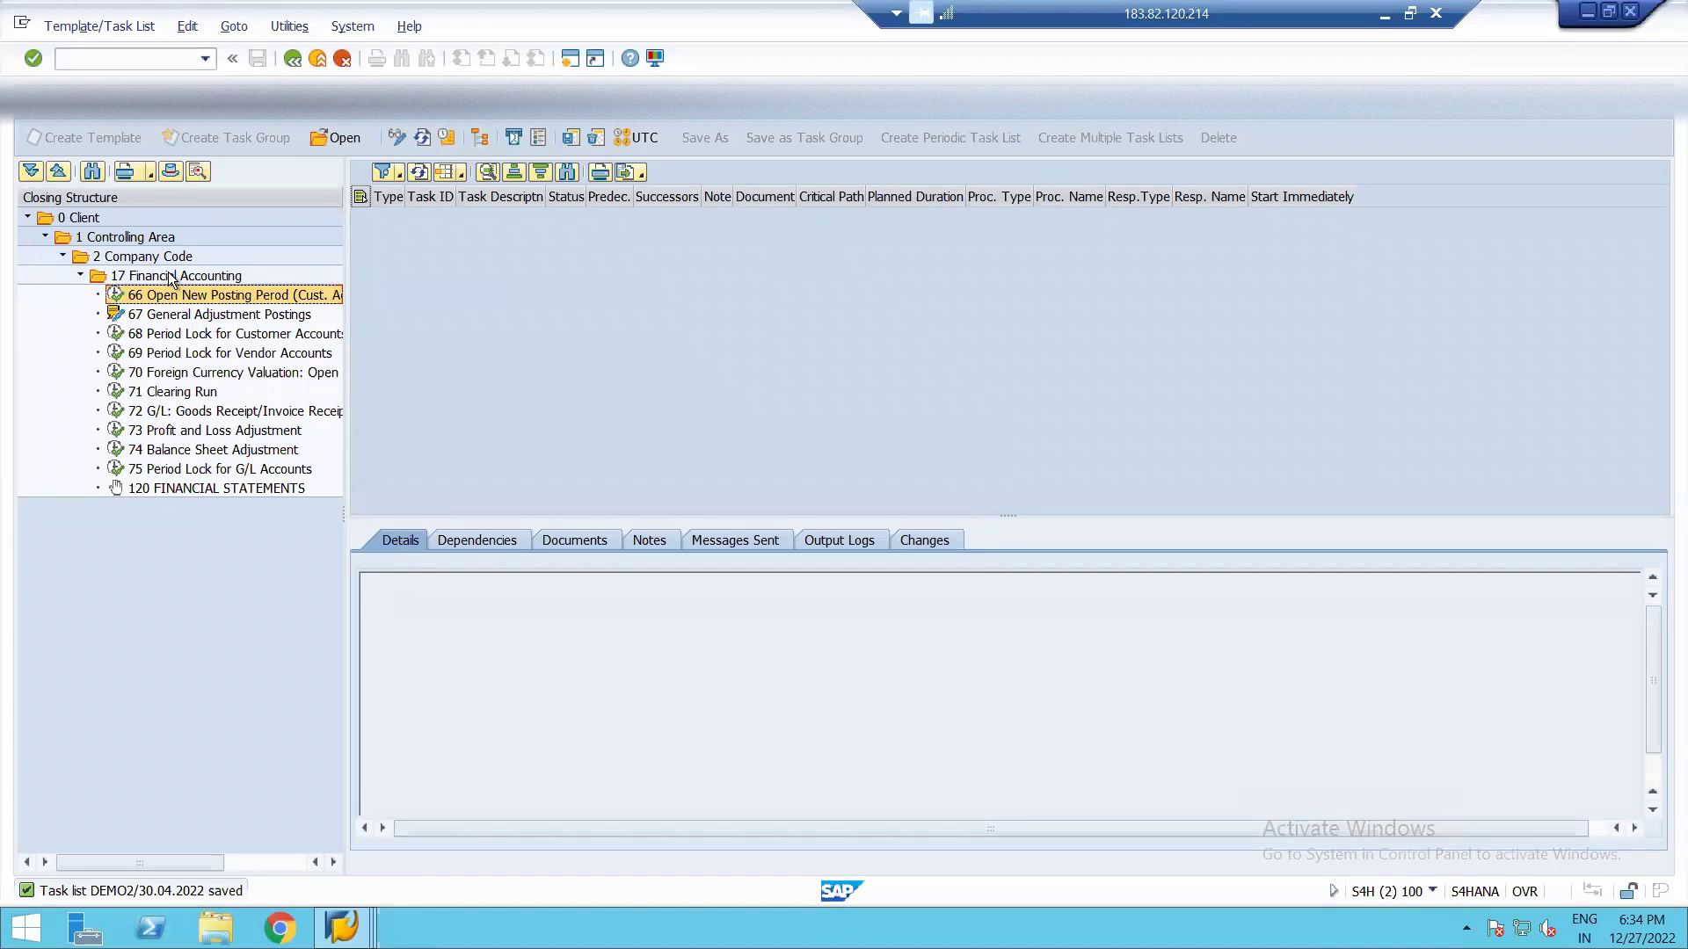
left_click(173, 278)
double_click(172, 278)
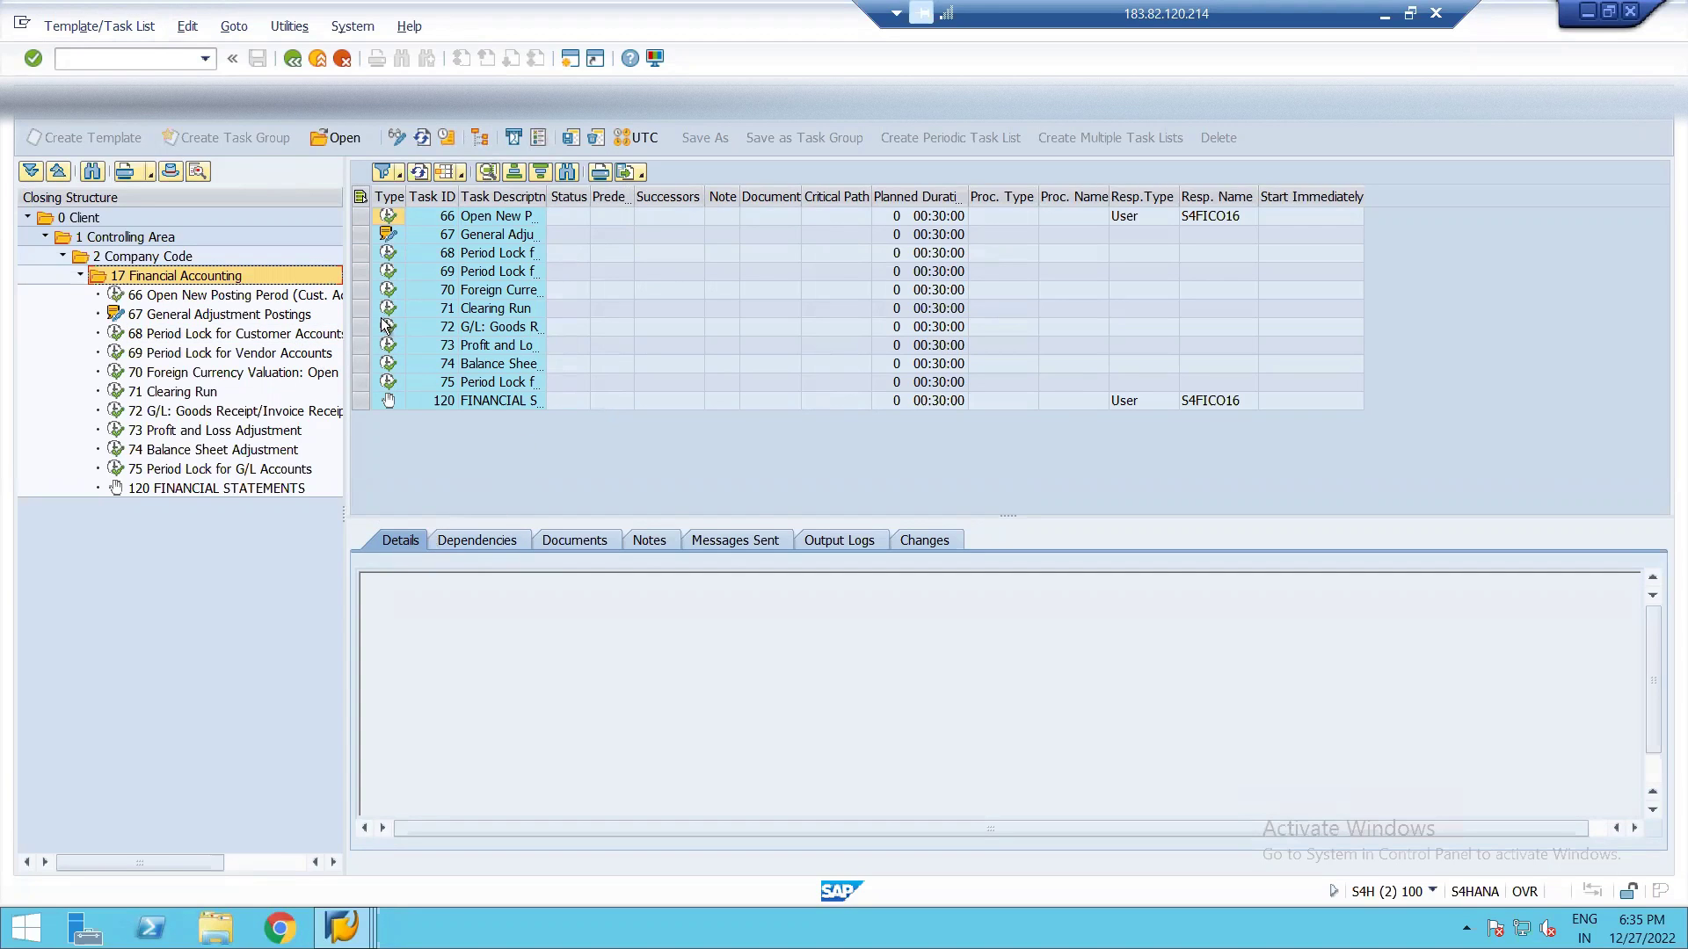
left_click(187, 380)
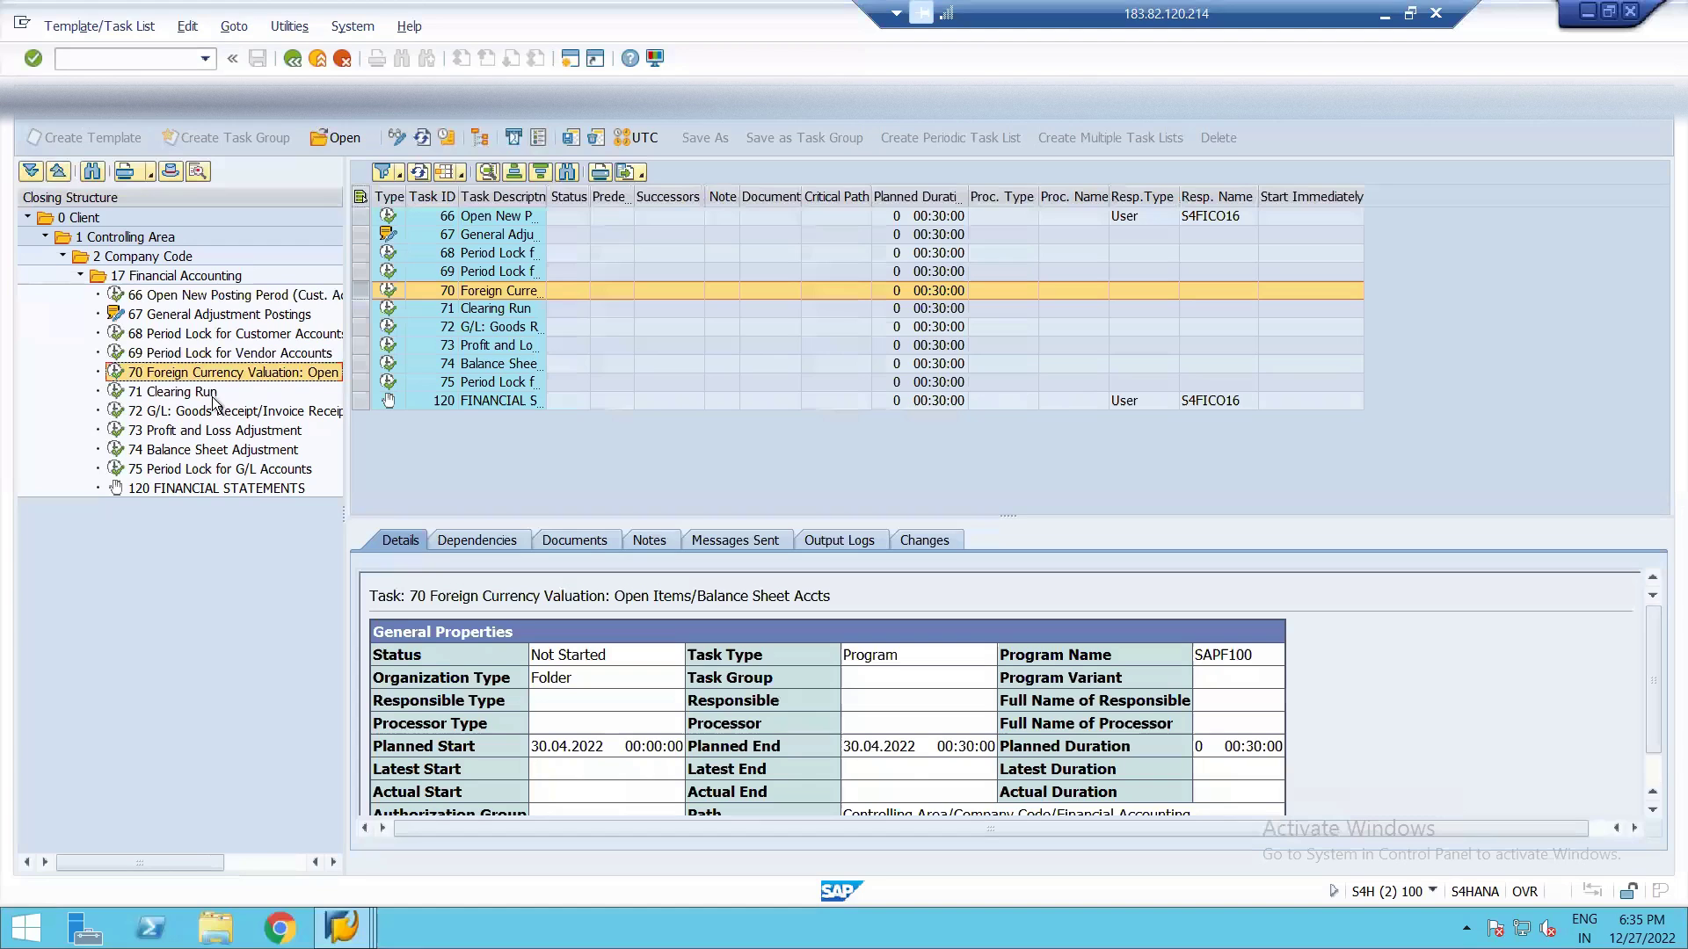
left_click(451, 541)
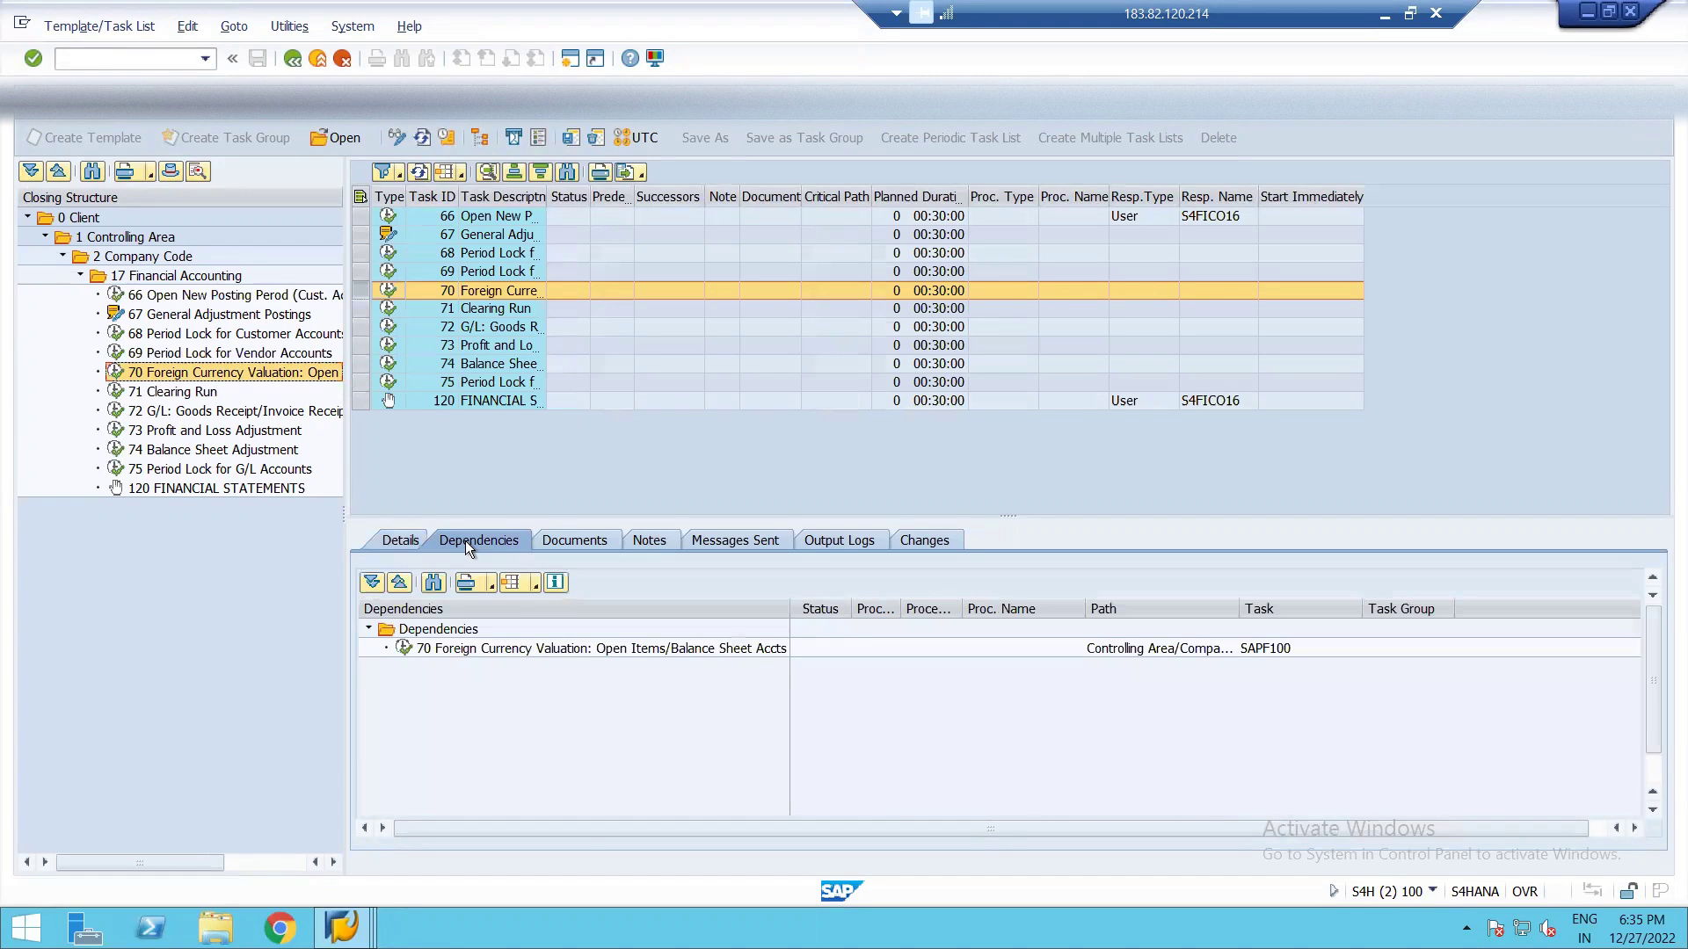
- Try to add task 71 Clearing Run to the dependencies of task 70 while in display mode
left_click(169, 392)
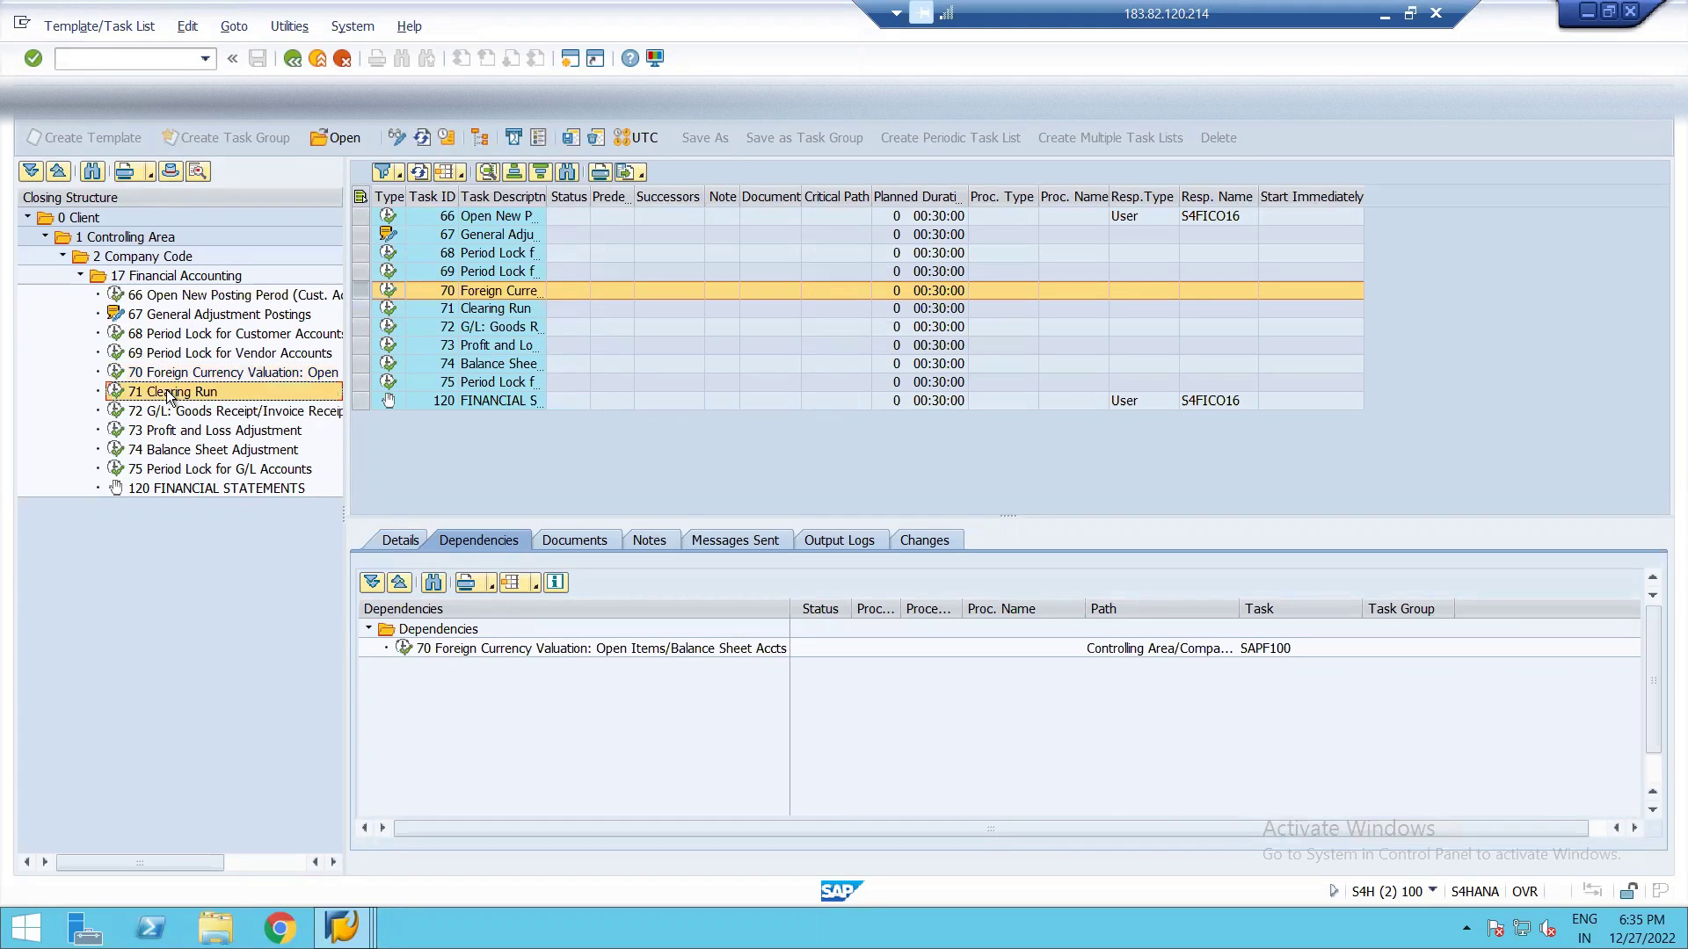
left_click_drag(169, 394, 415, 667)
left_click_drag(419, 669, 425, 648)
left_click_drag(189, 393, 451, 651)
left_click_drag(255, 393, 429, 645)
left_click_drag(214, 389, 449, 639)
left_click(449, 639)
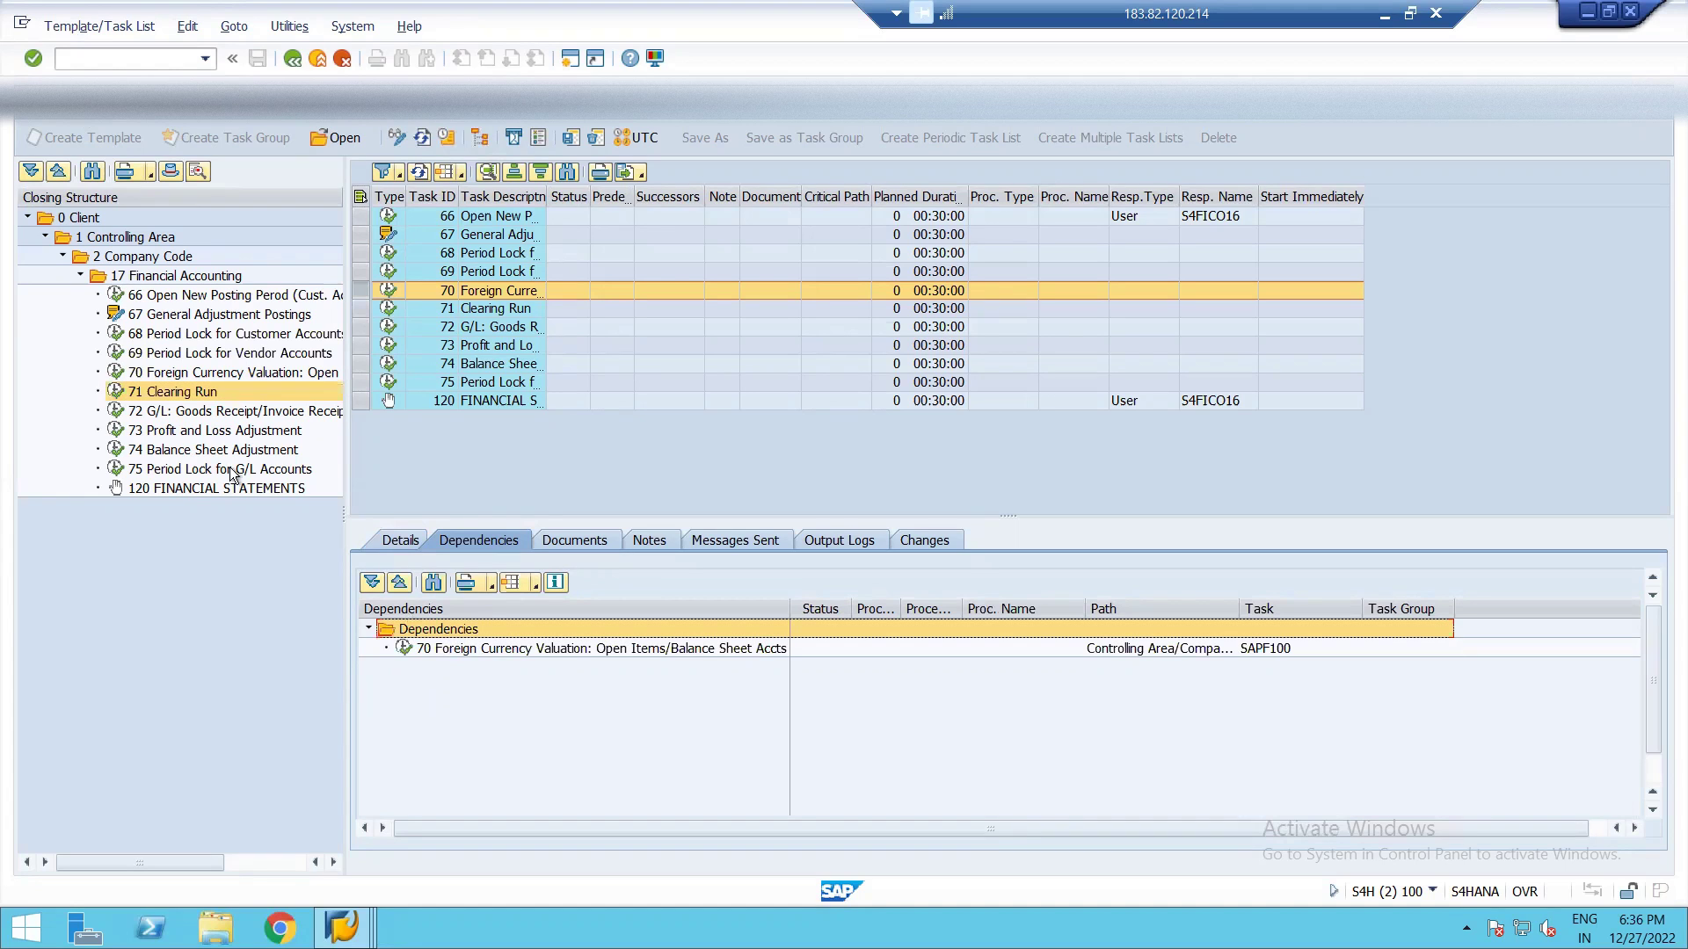
right_click(175, 400)
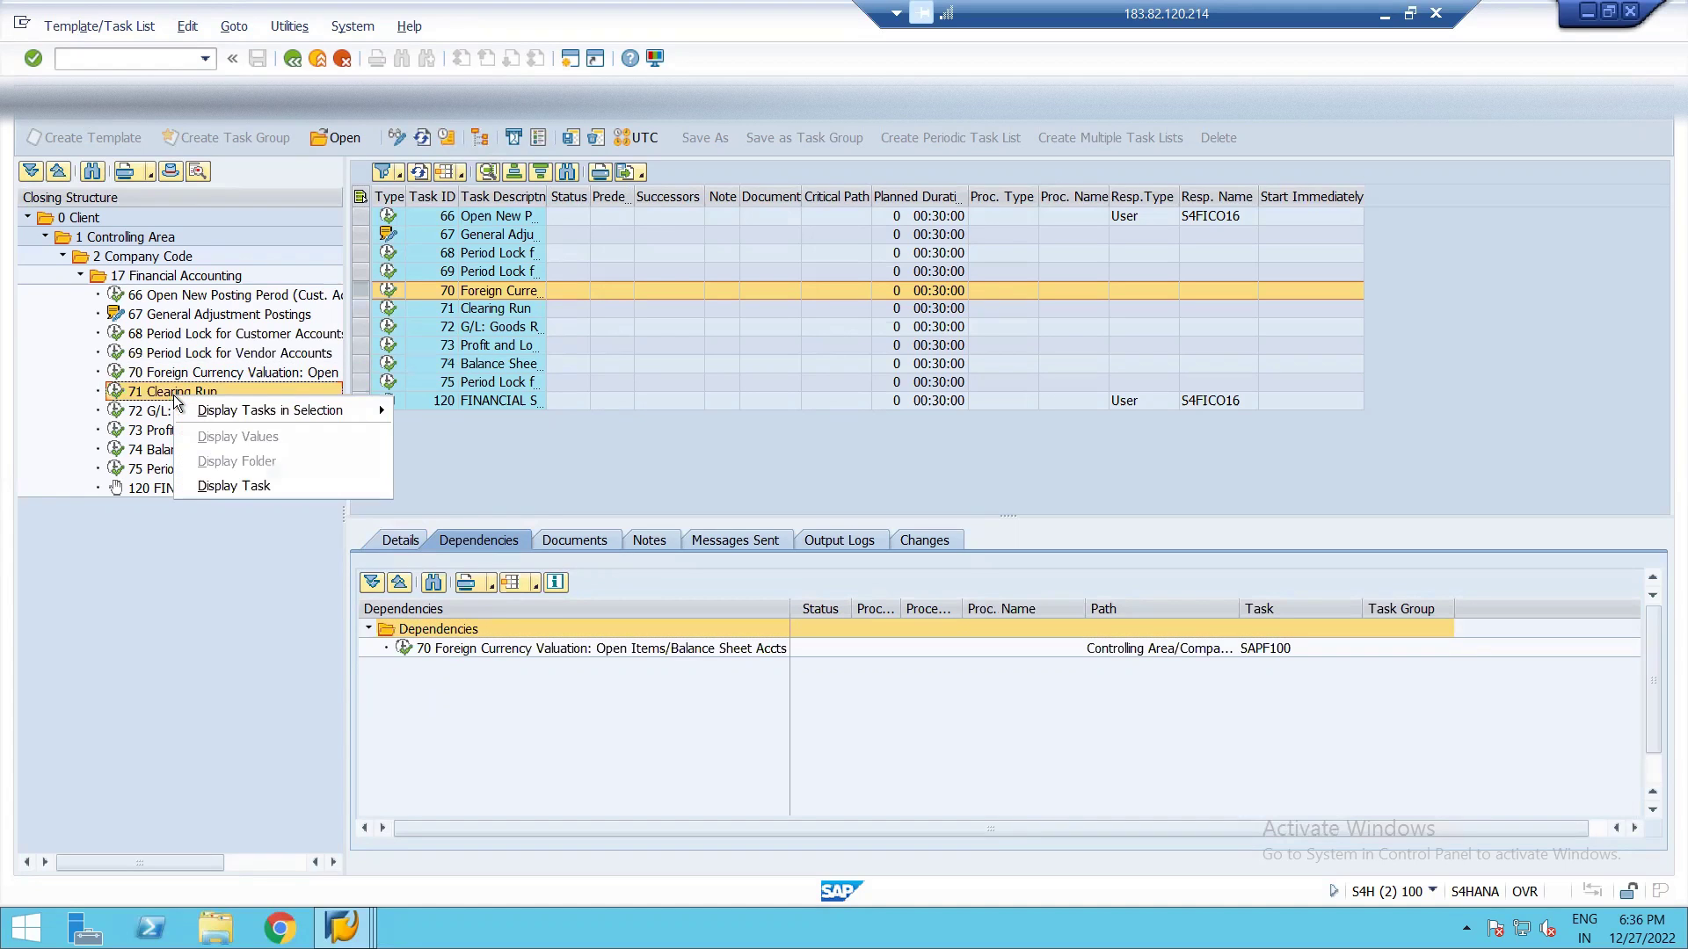
- In change mode, add task 71 Clearing Run as a predecessor of task 70 Foreign Currency Valuation and save the task list
left_click(394, 138)
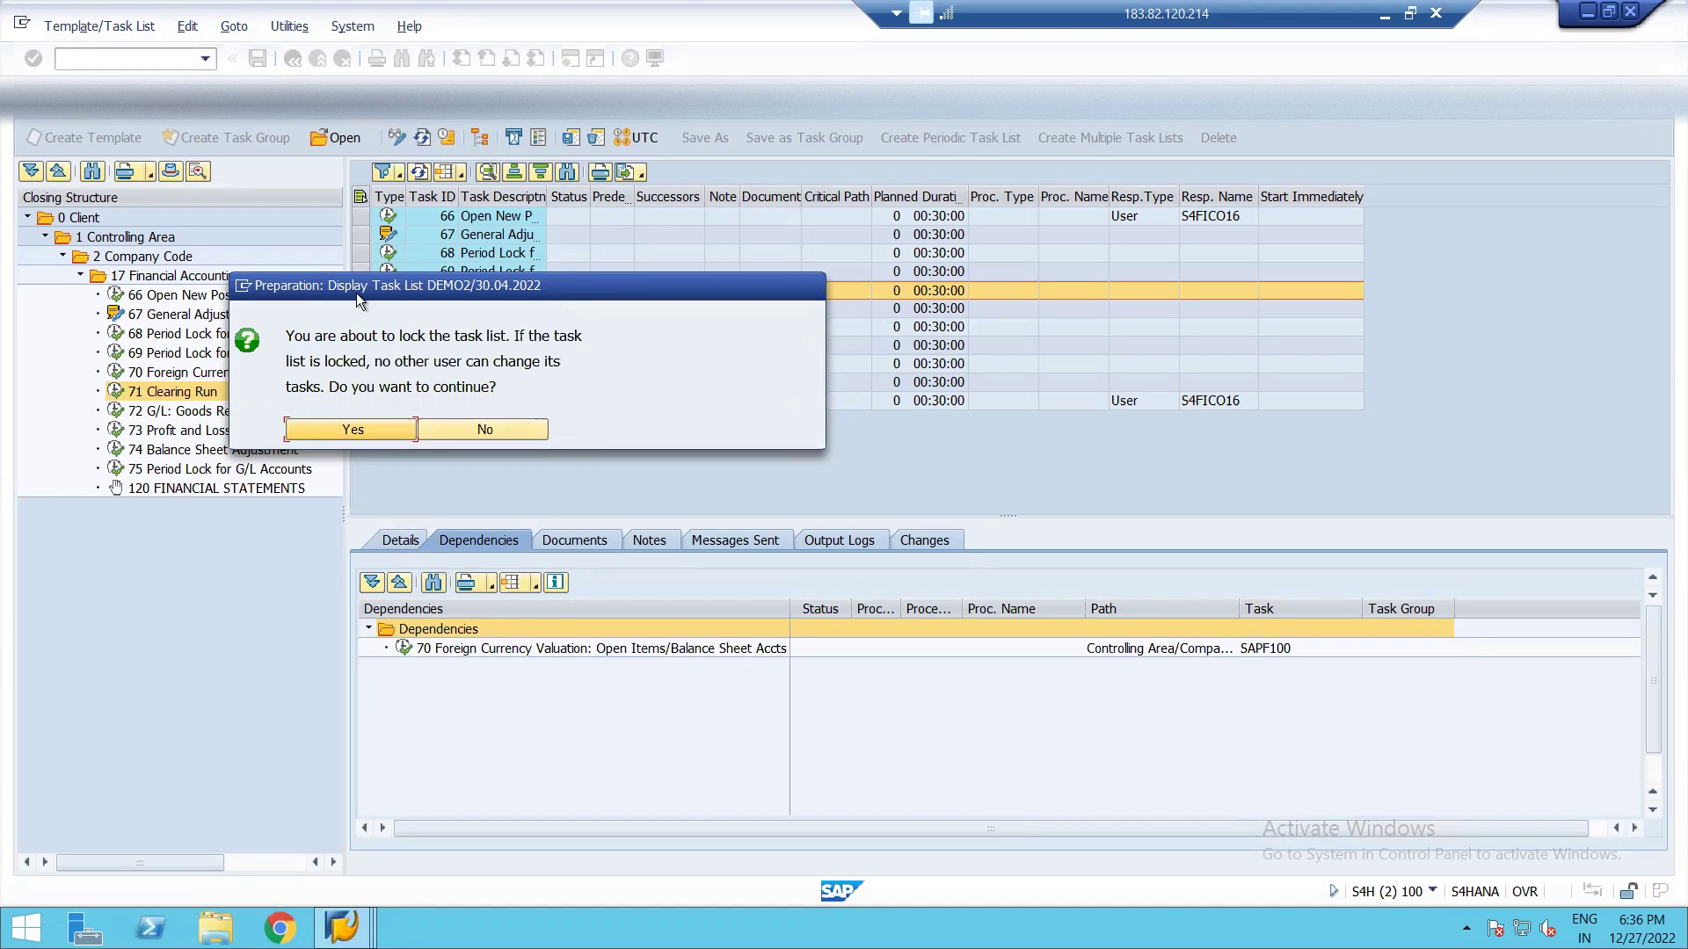
left_click(320, 431)
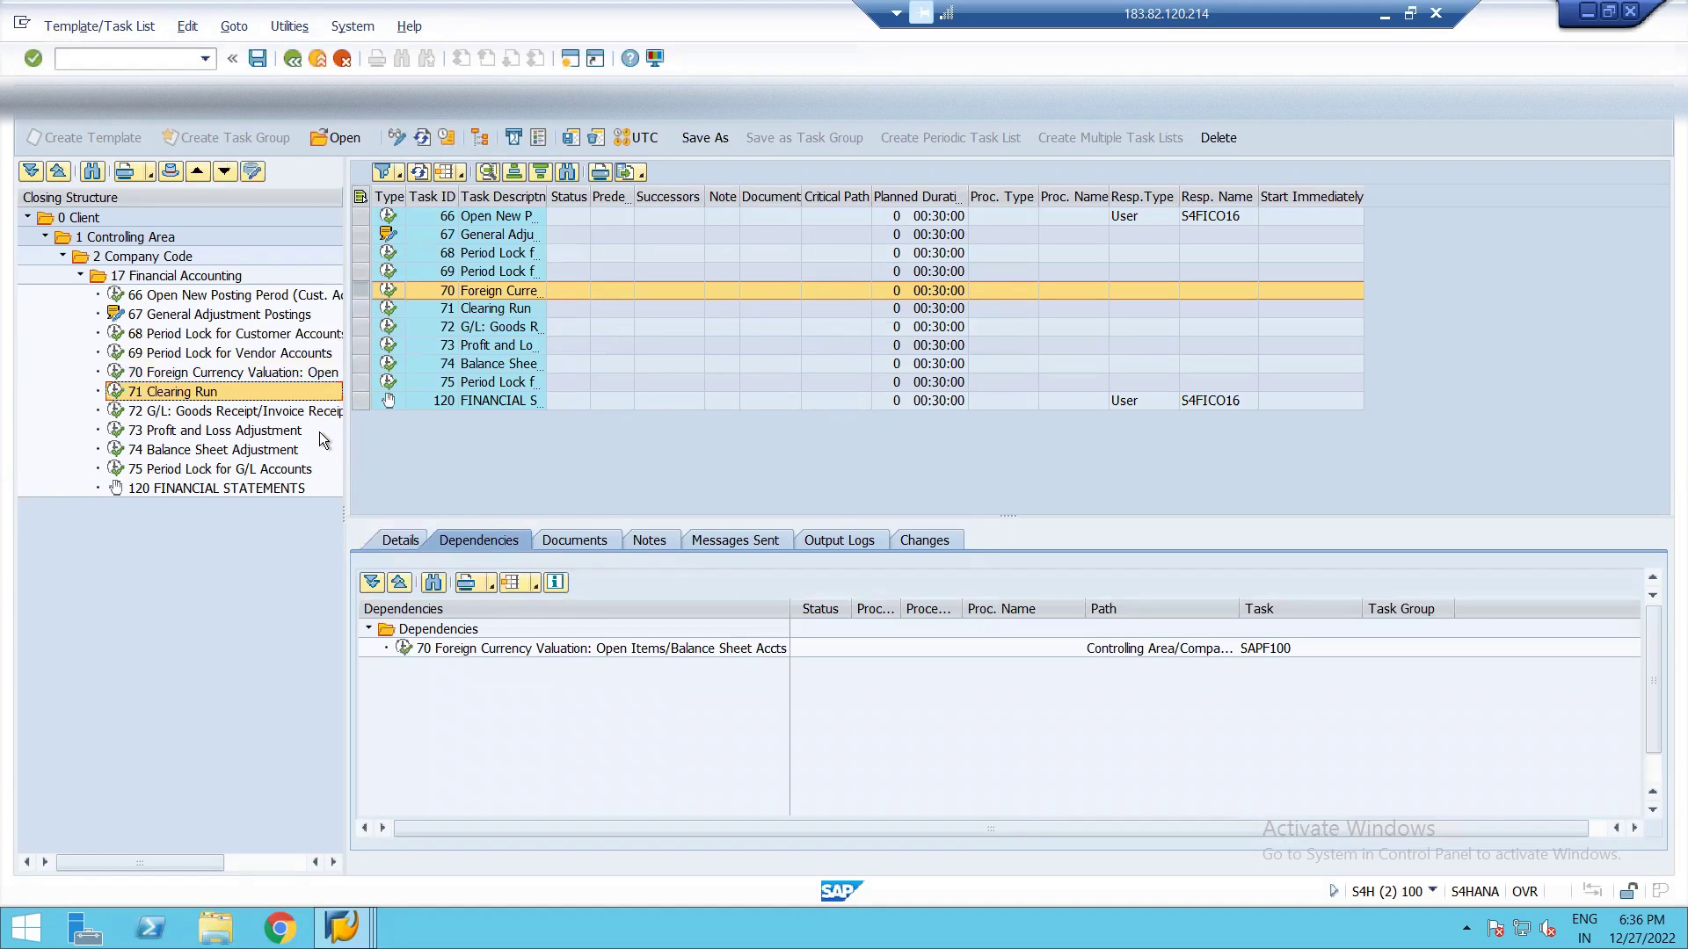
left_click_drag(201, 397, 437, 648)
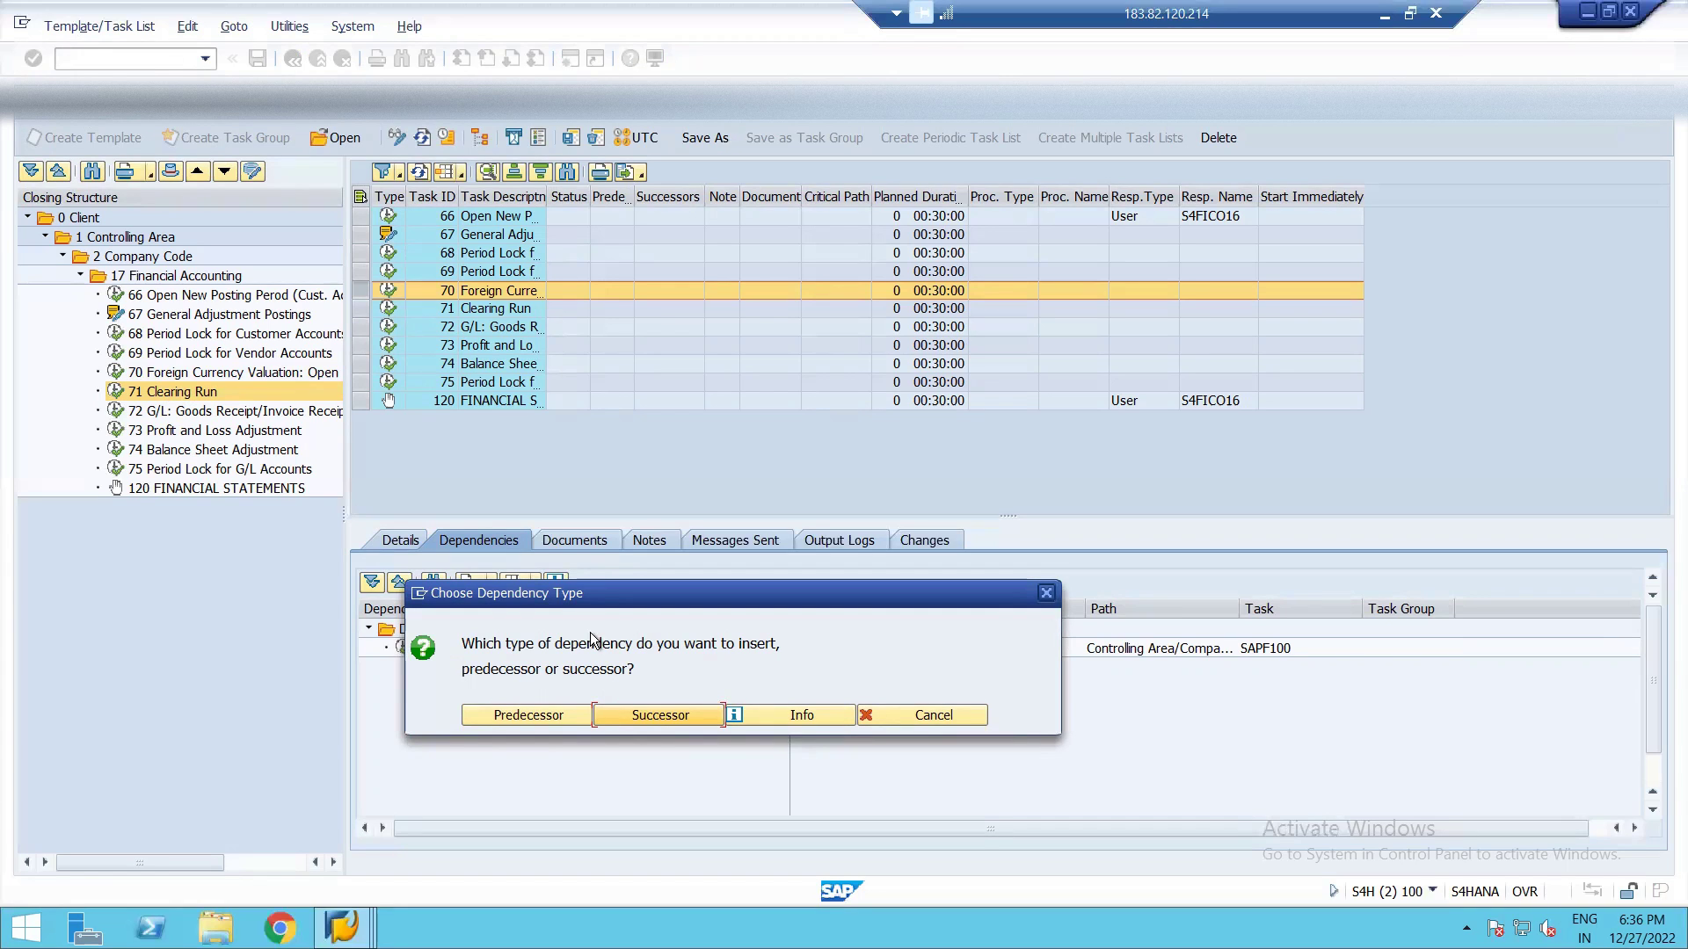
left_click(500, 719)
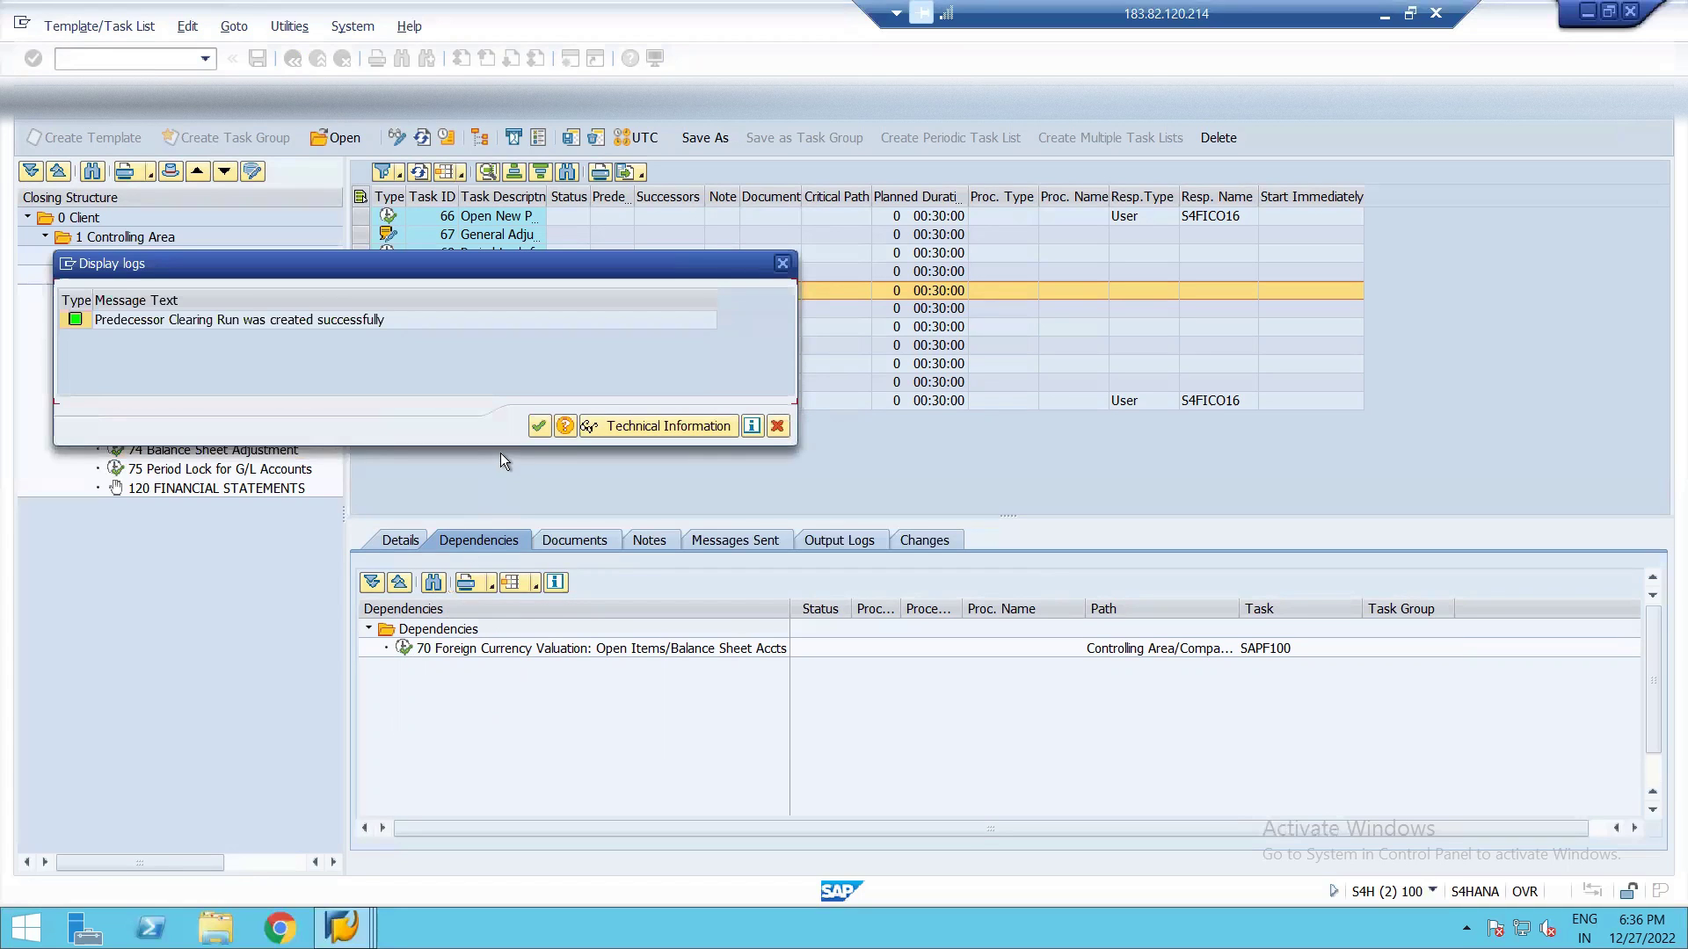
left_click(536, 425)
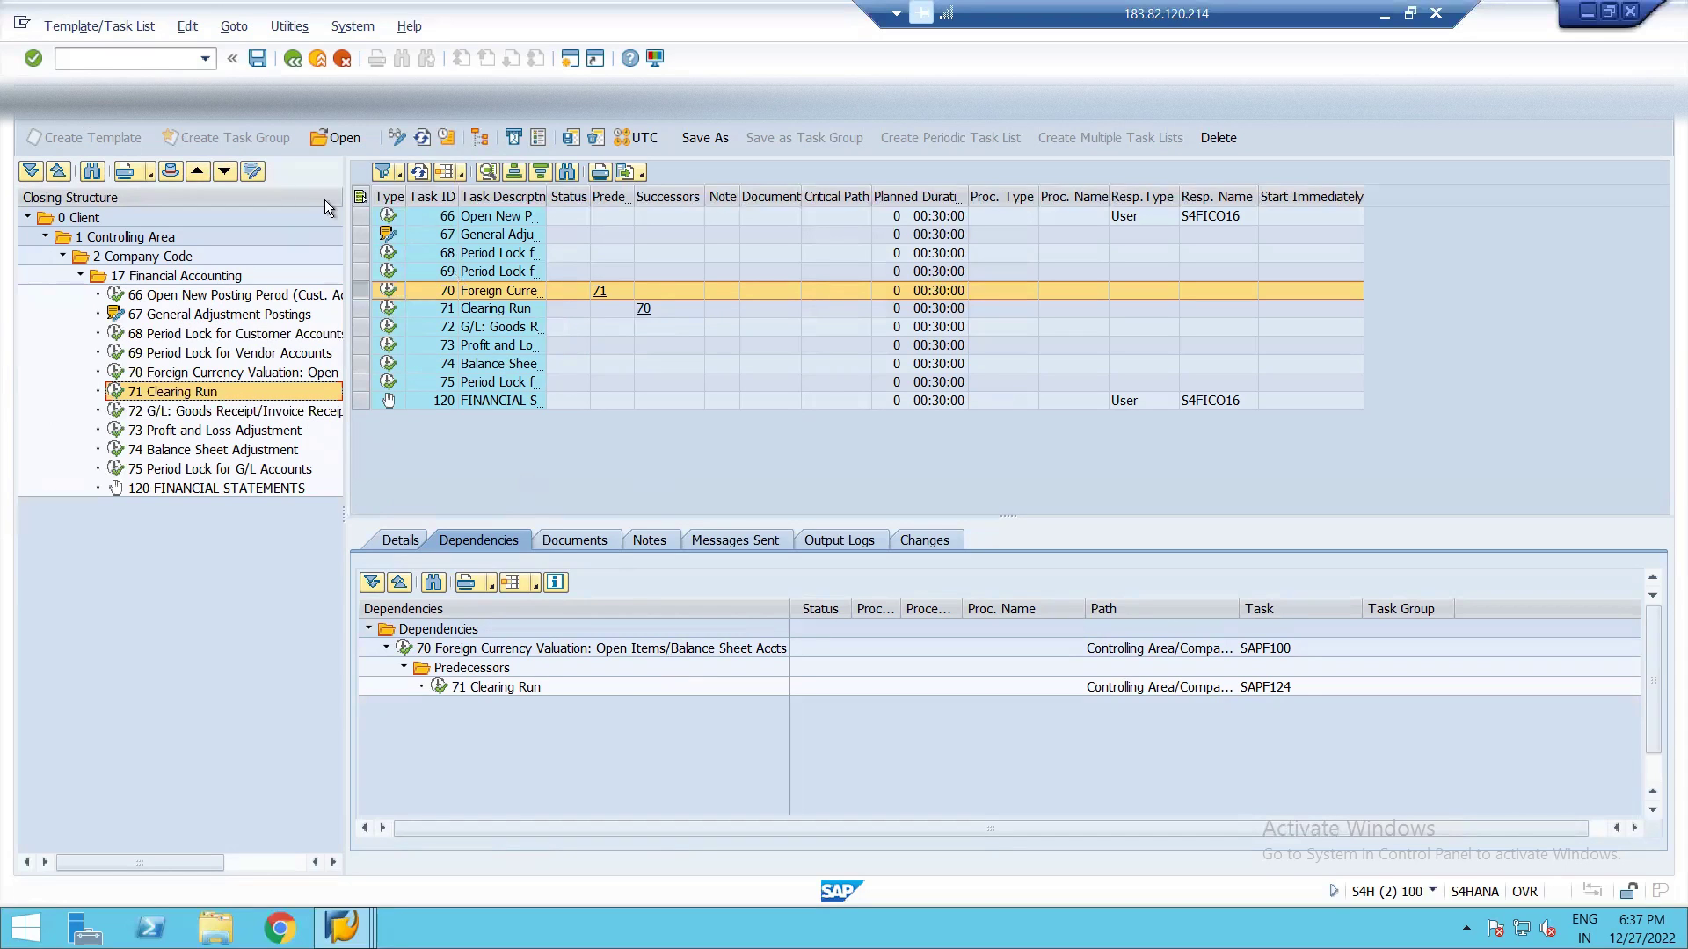
left_click(255, 61)
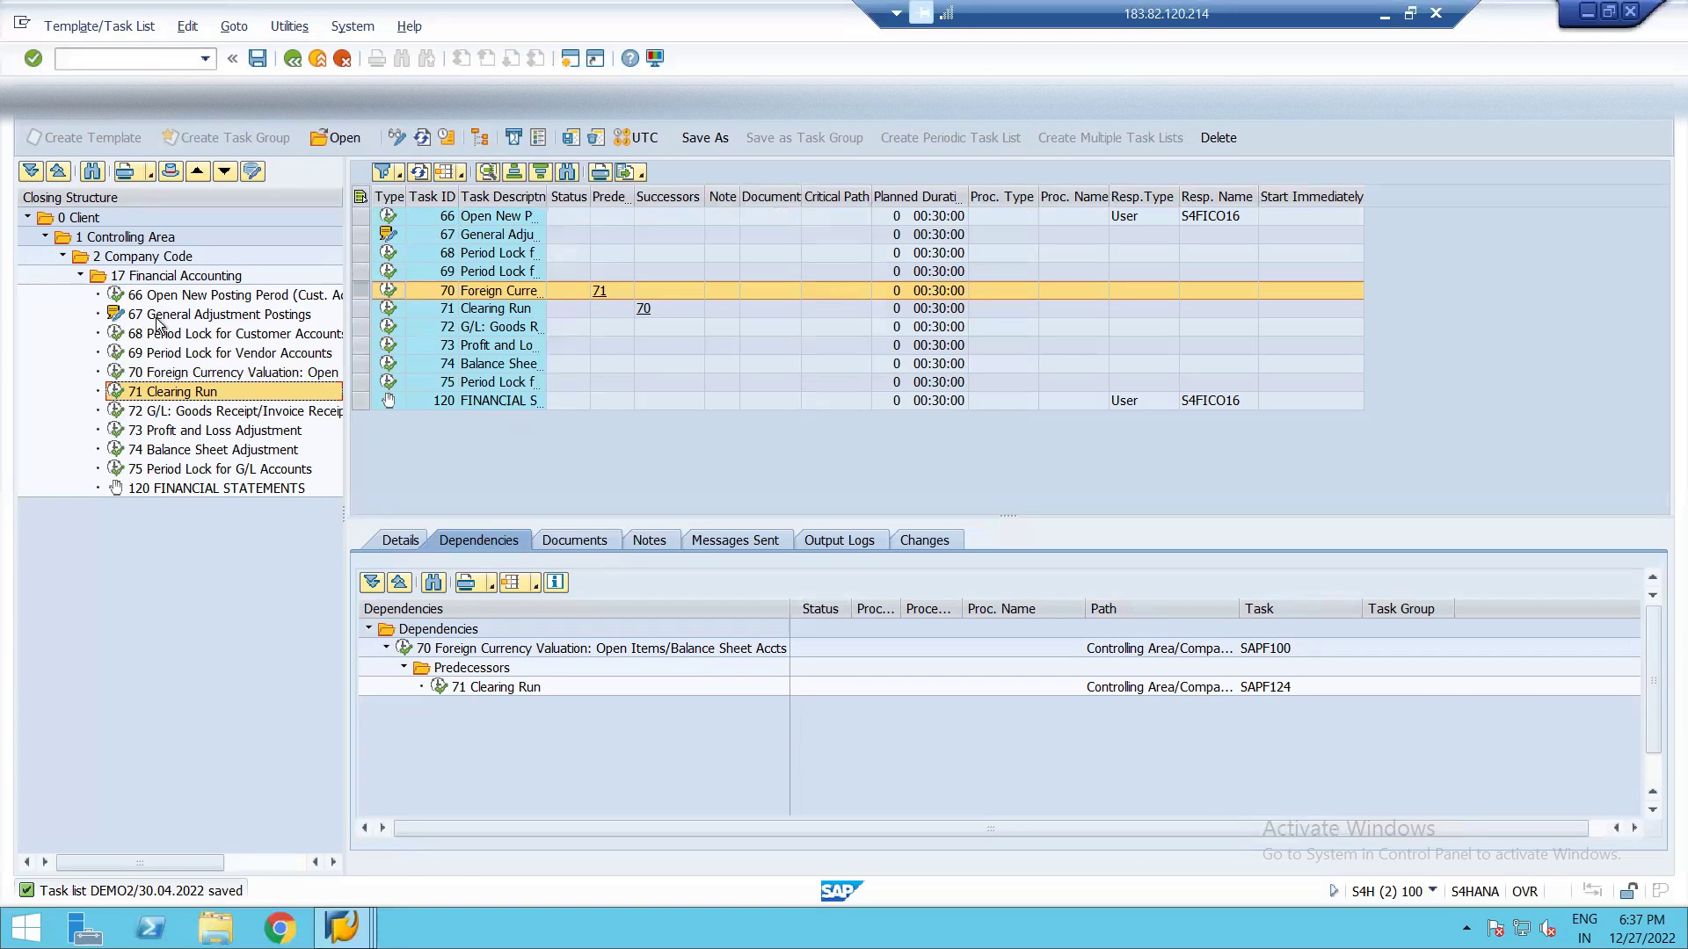
key("F3")
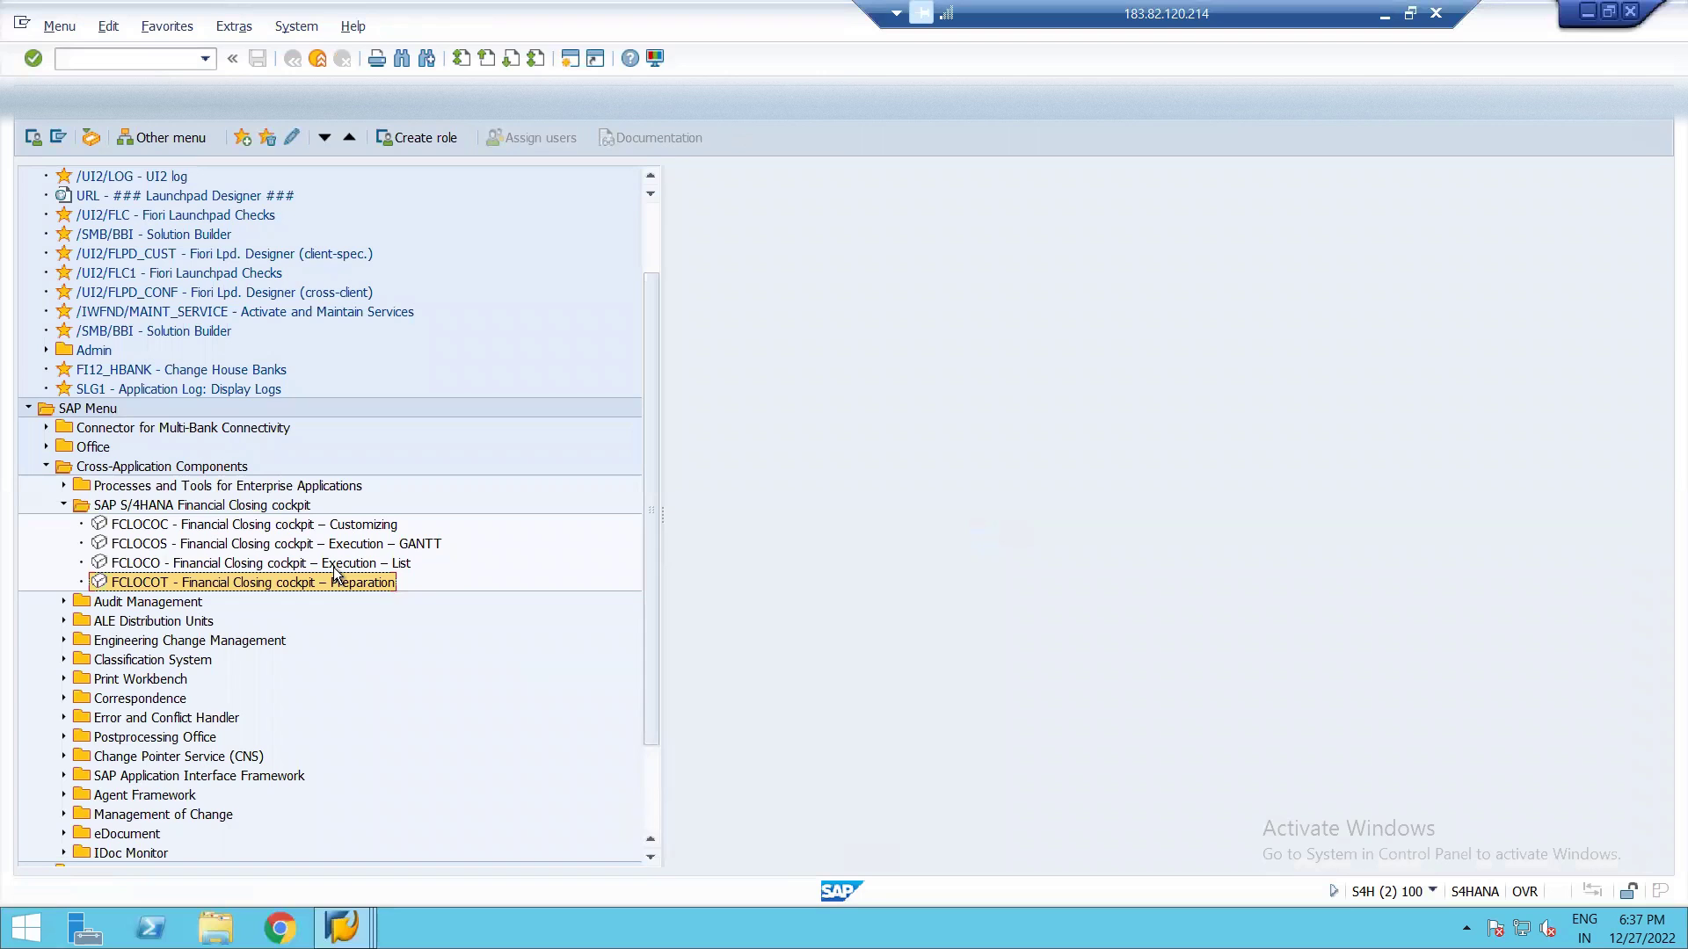
- Reopen the DEMO2 task list dated 30.04.2022 in Financial Closing cockpit – Preparation
double_click(334, 564)
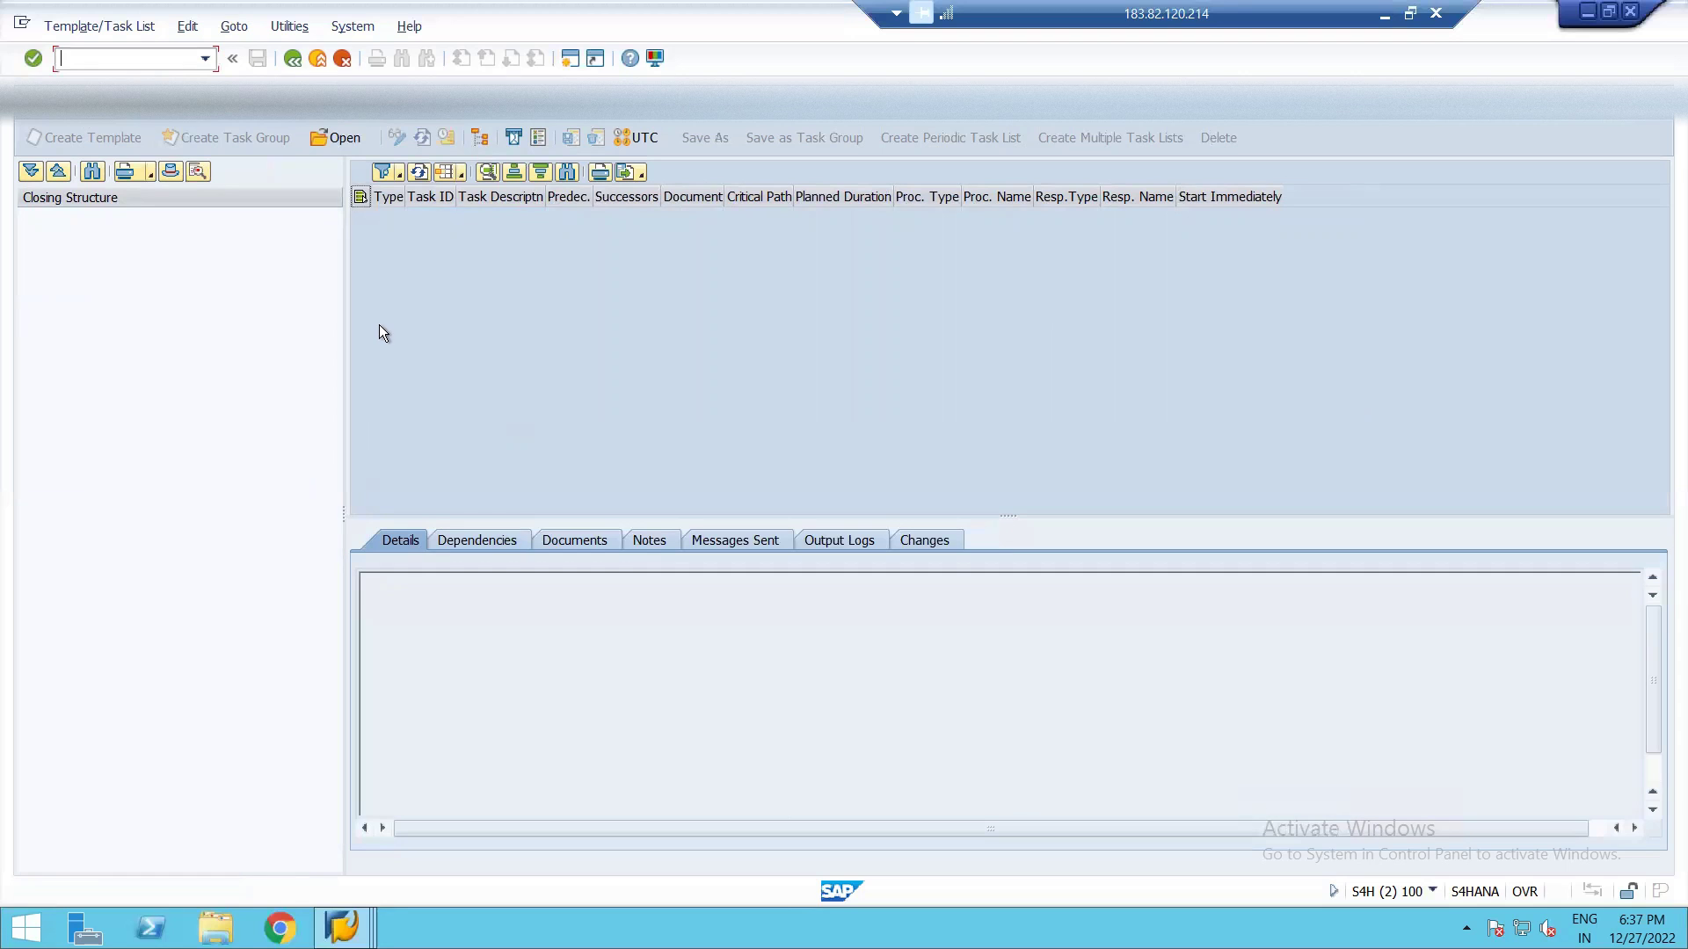
key("F3")
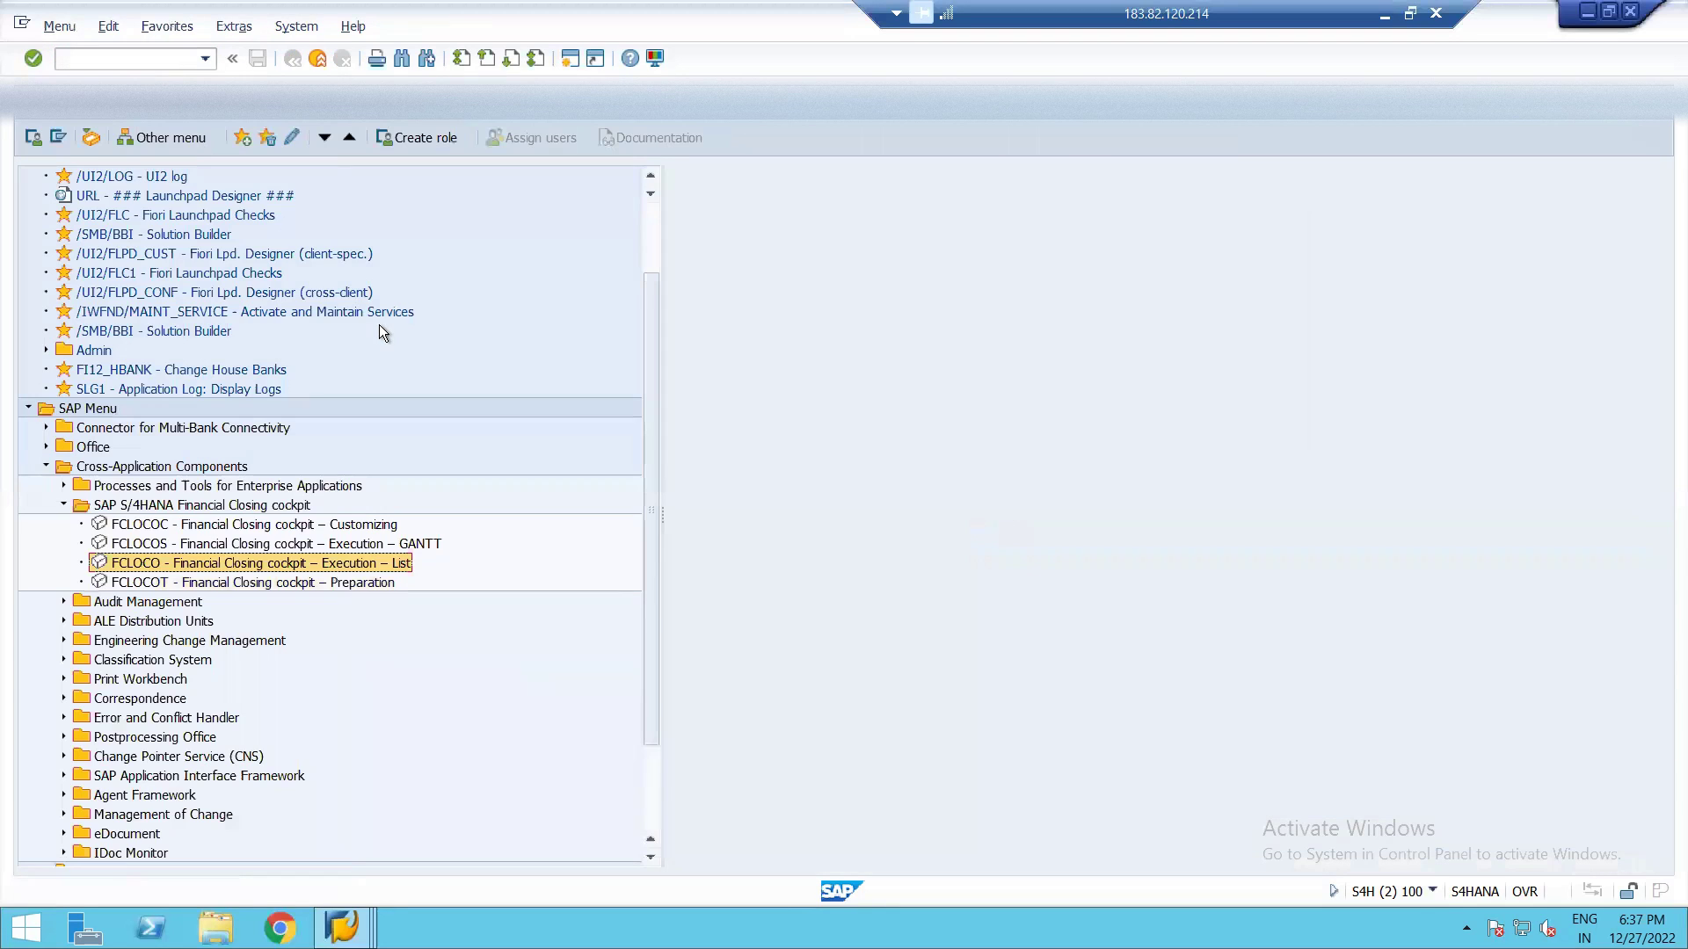
double_click(189, 581)
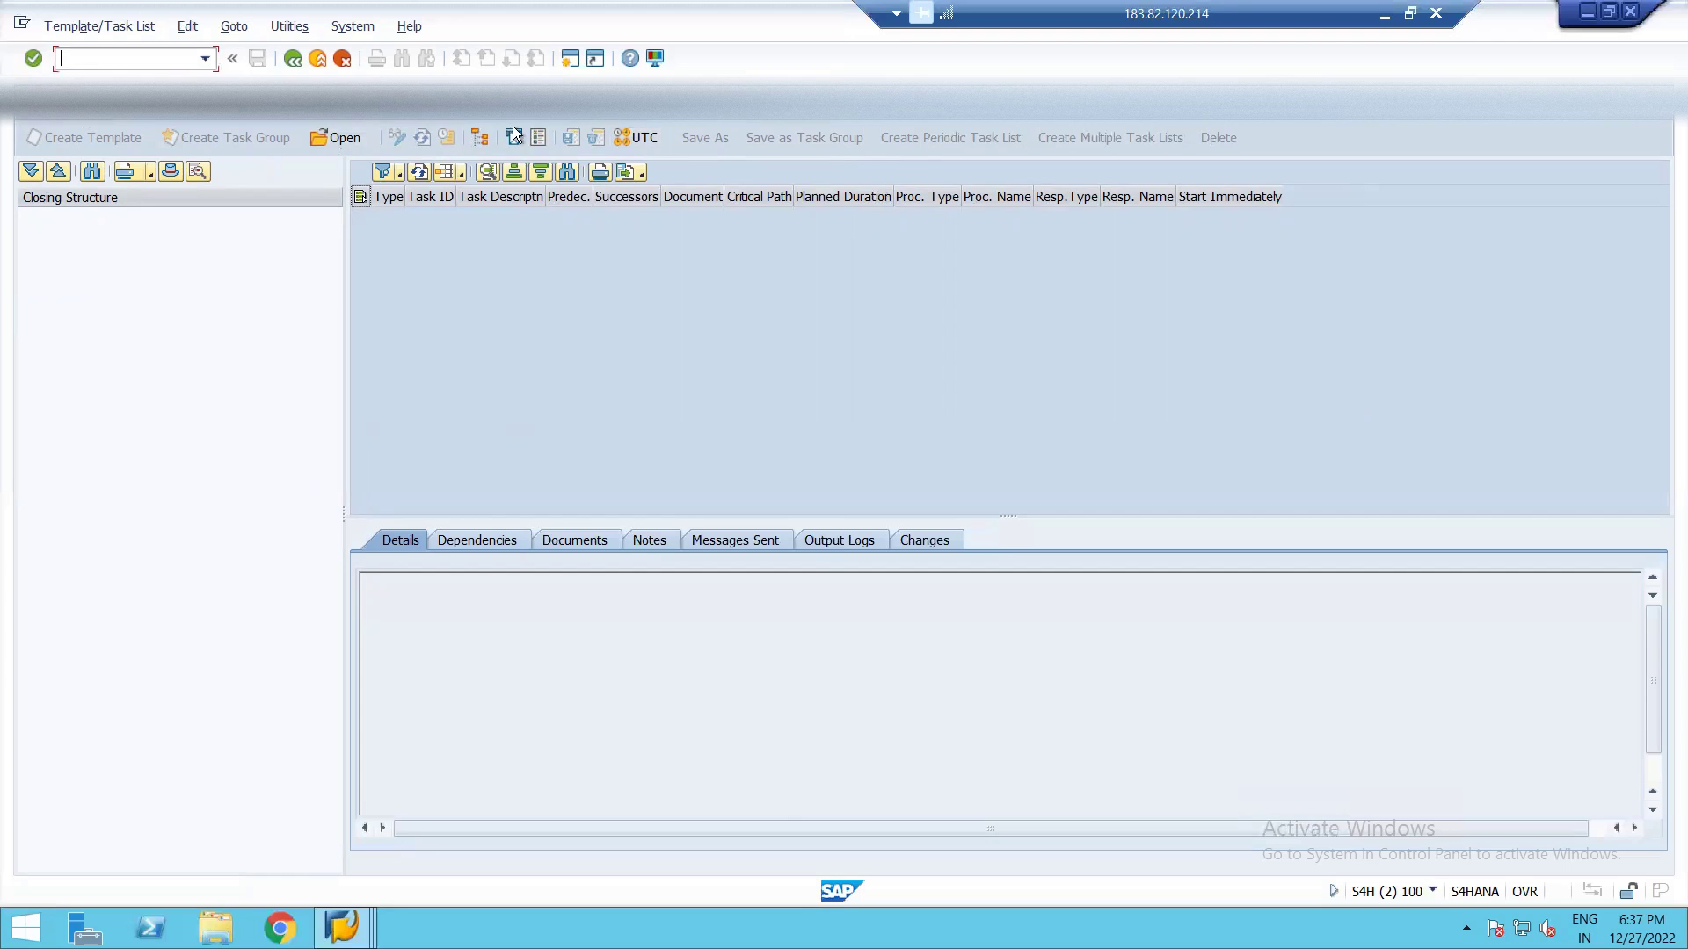
left_click(335, 135)
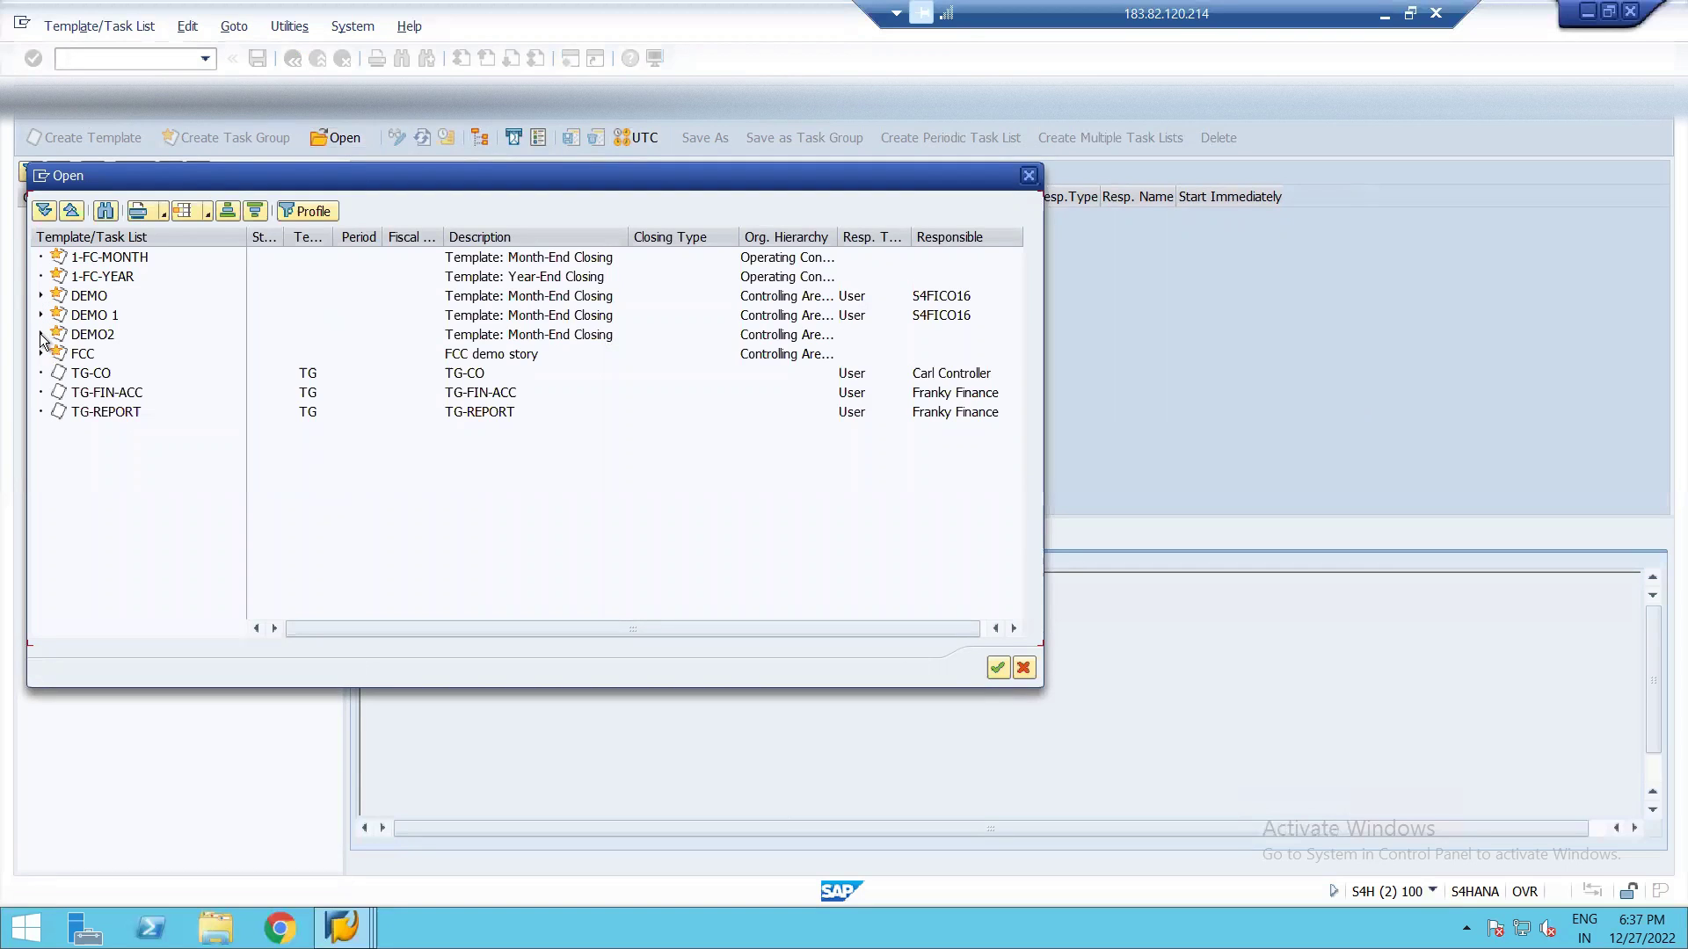
left_click(41, 334)
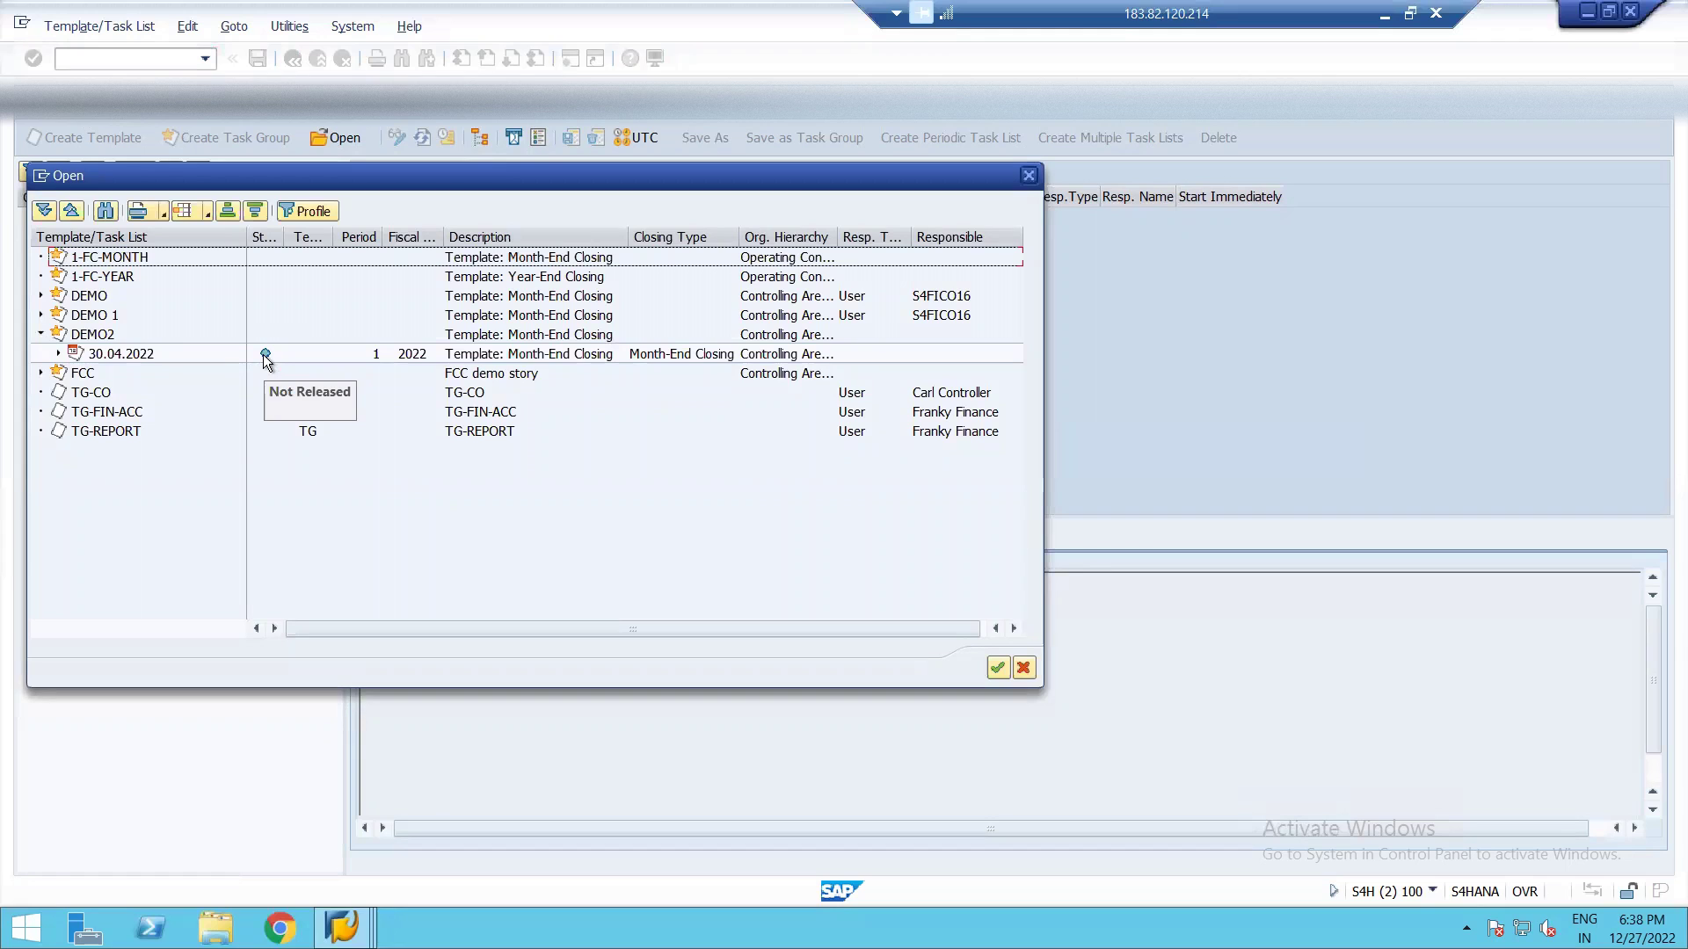
double_click(120, 353)
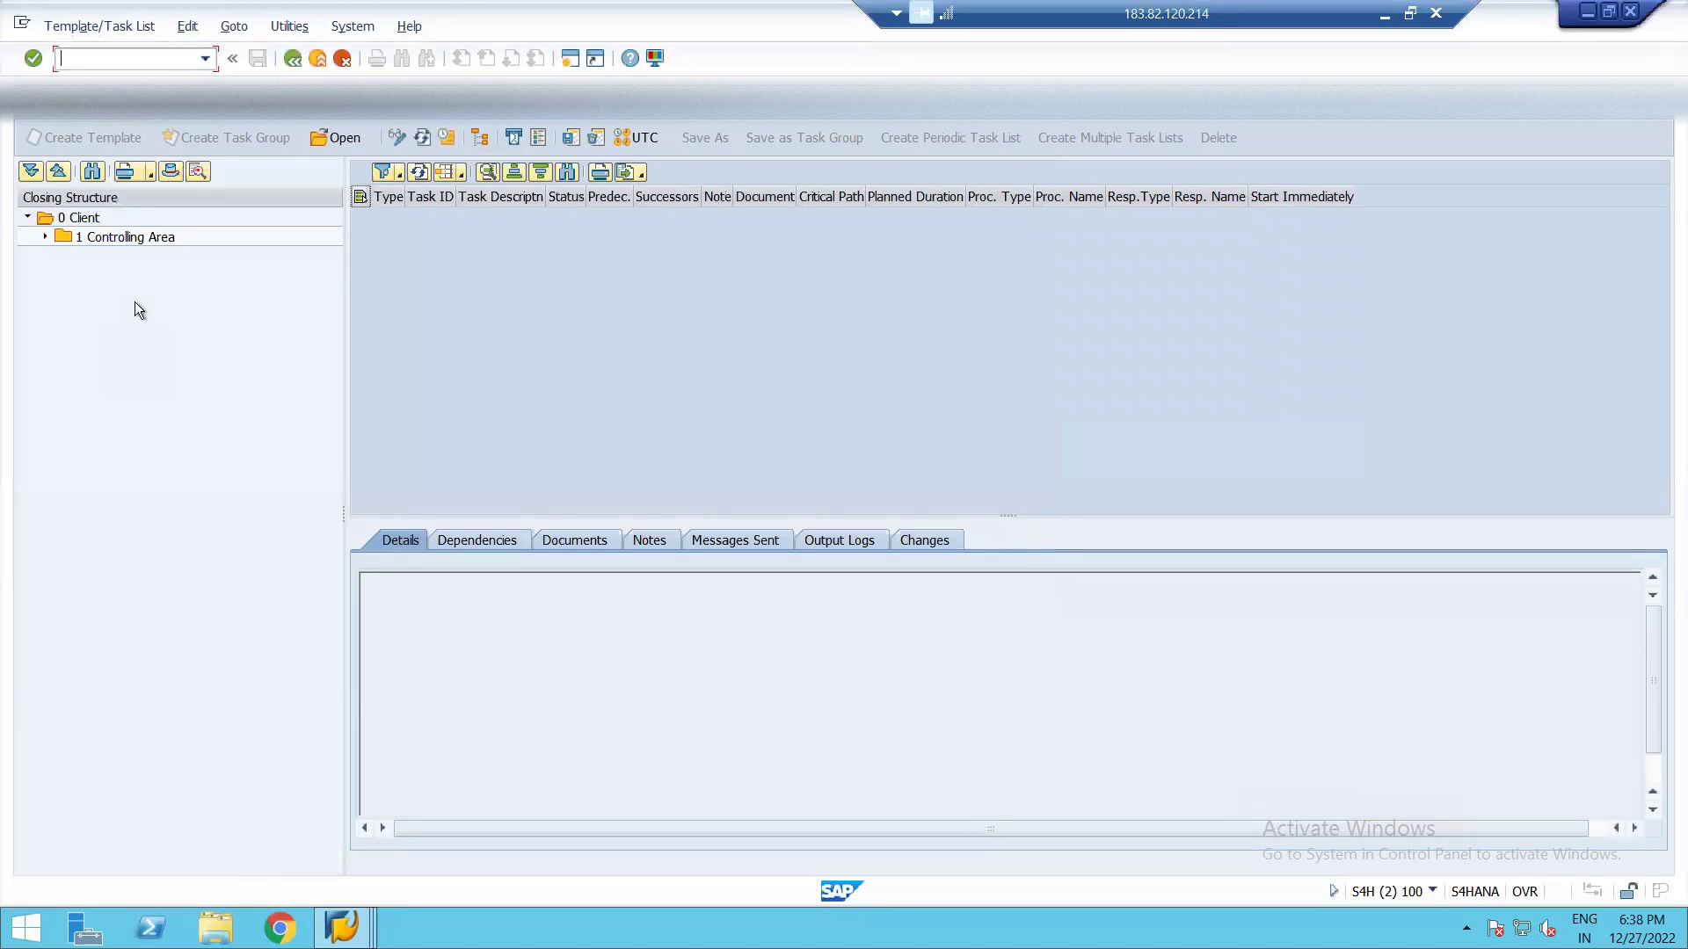
- Look at the basic data of the DEMO2/30.04.2022 task list and its available status options in display mode
left_click(187, 27)
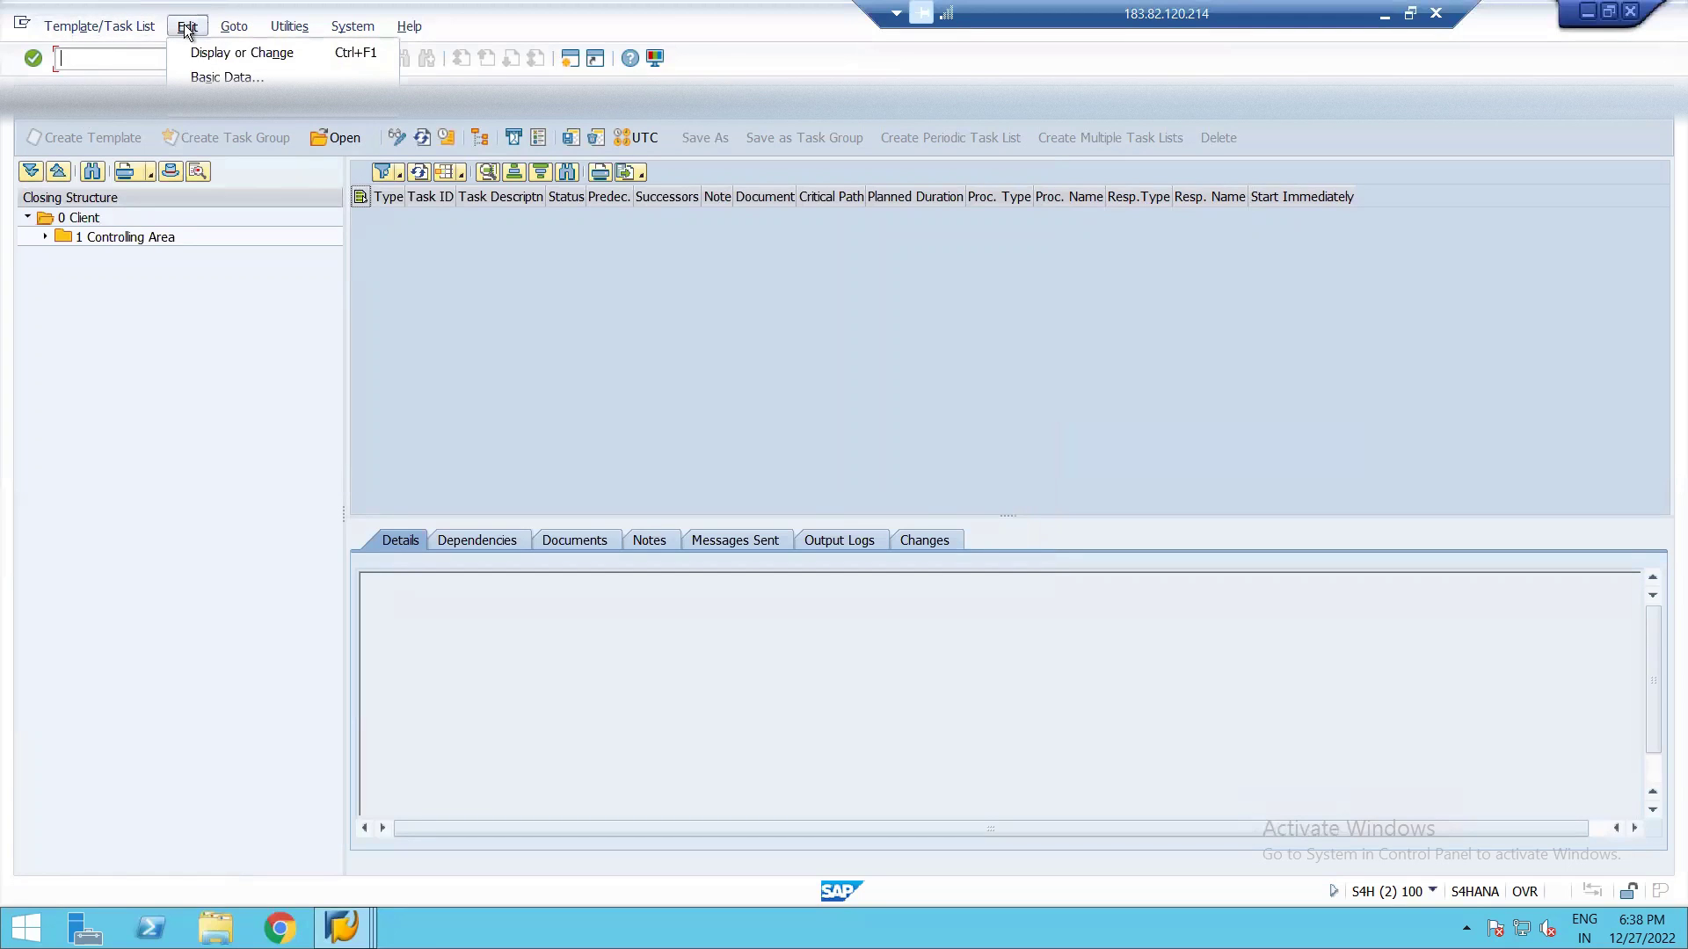
left_click(203, 78)
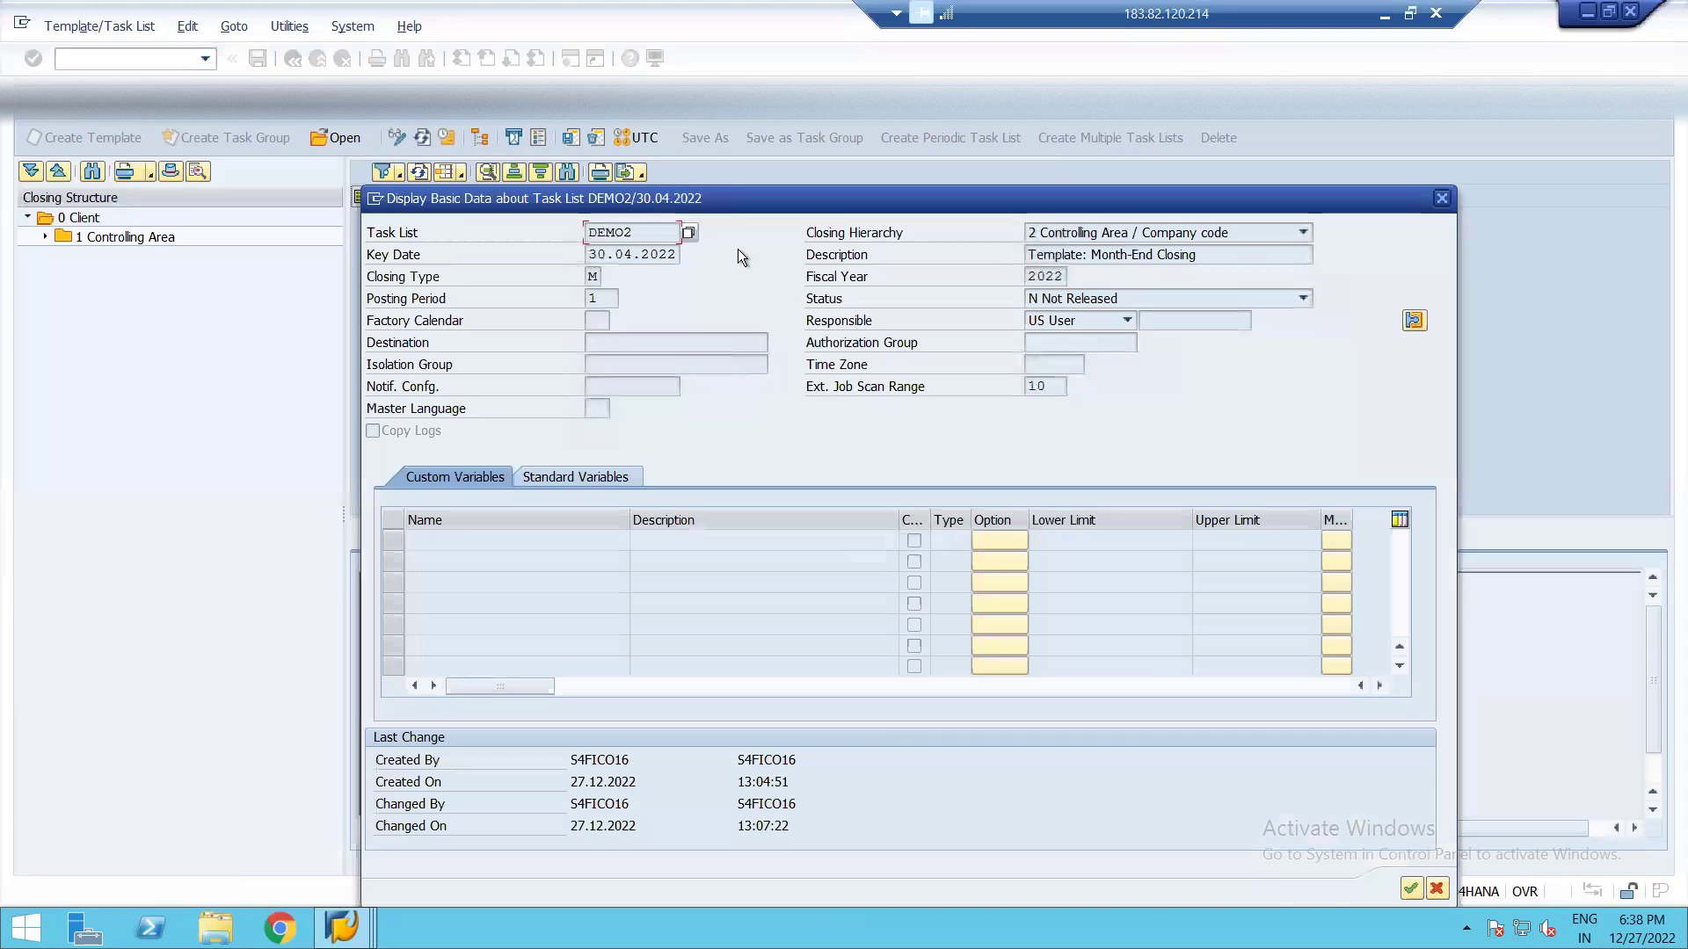
left_click(1137, 297)
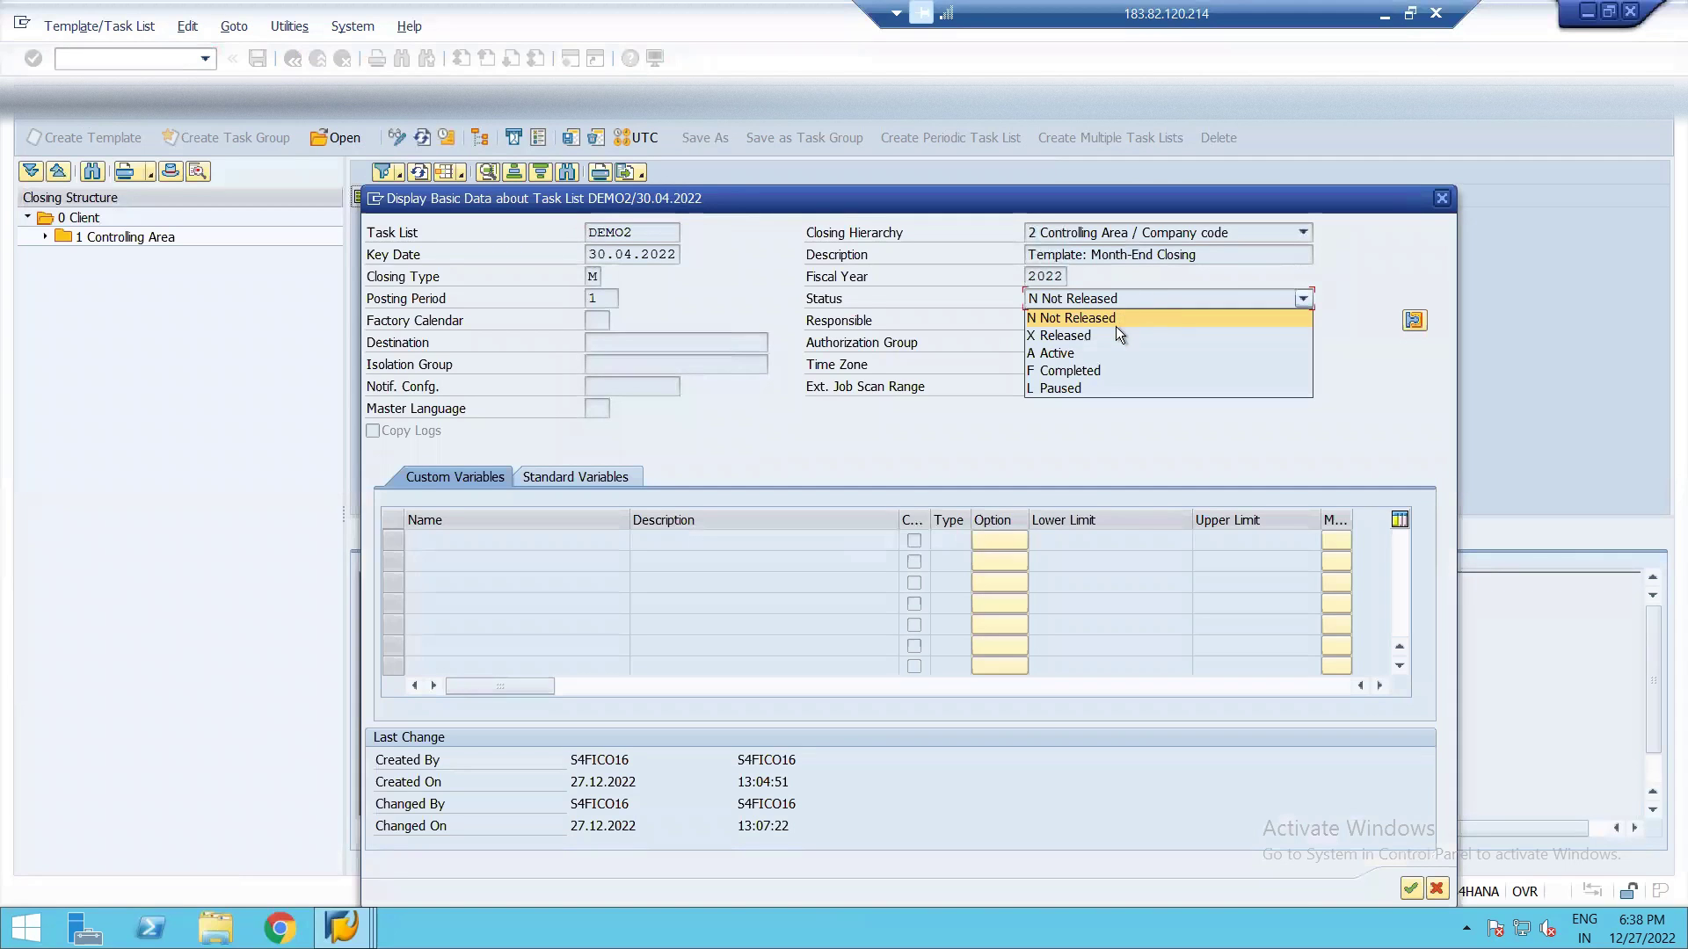
key("Escape")
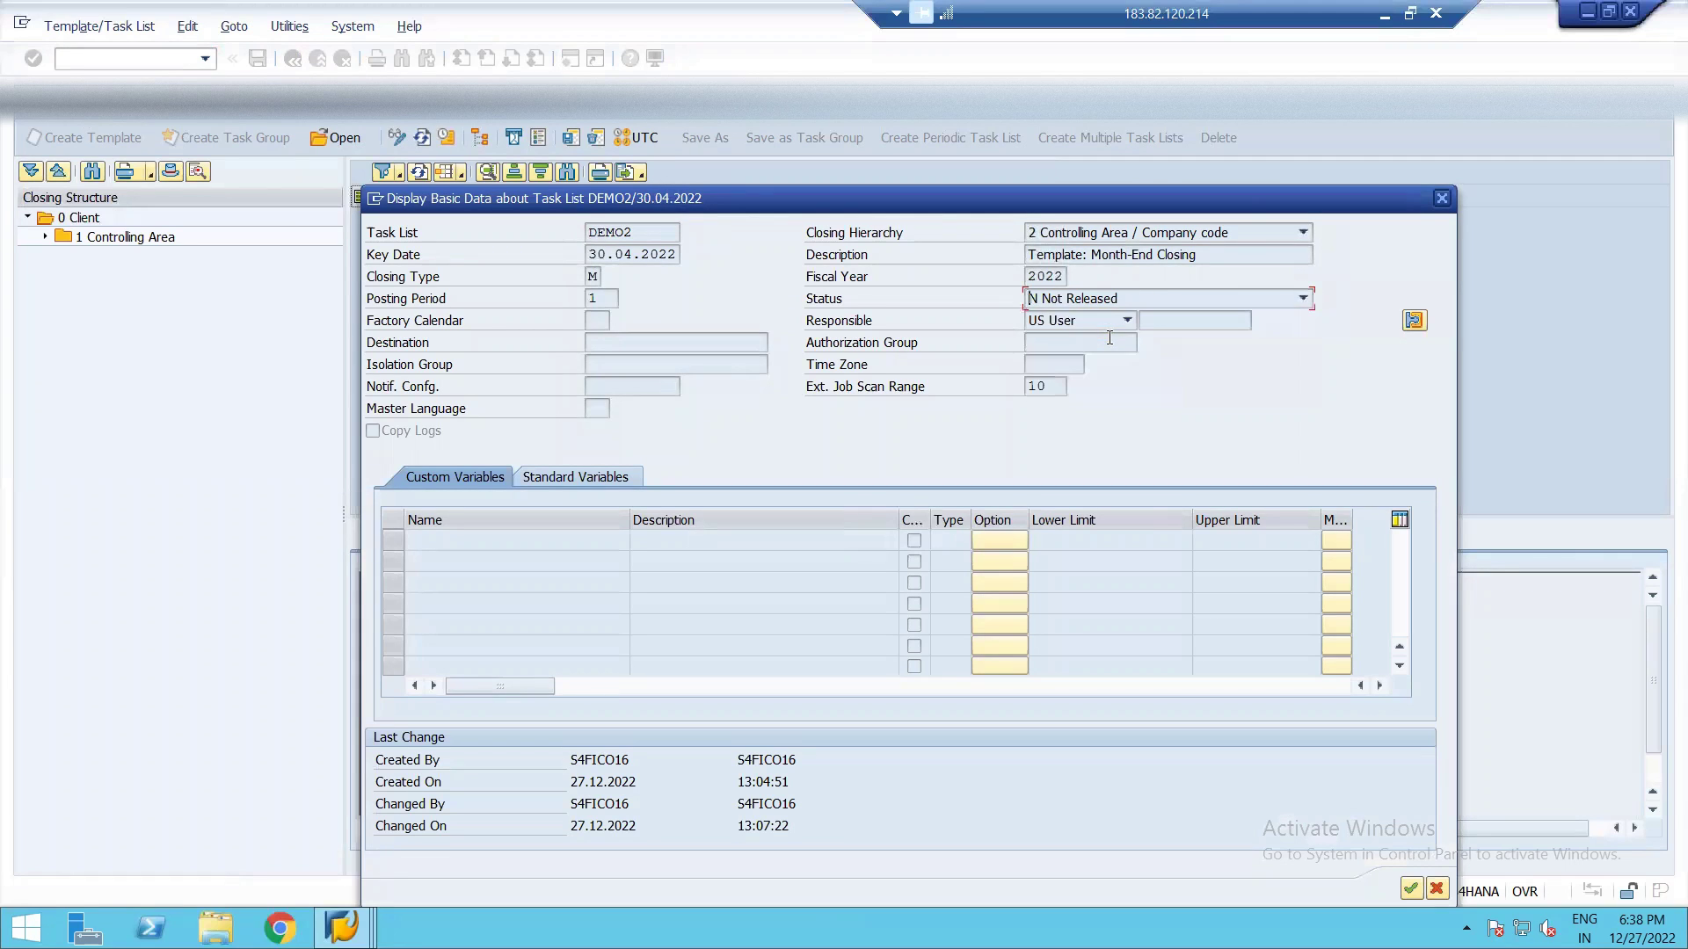
left_click(1445, 200)
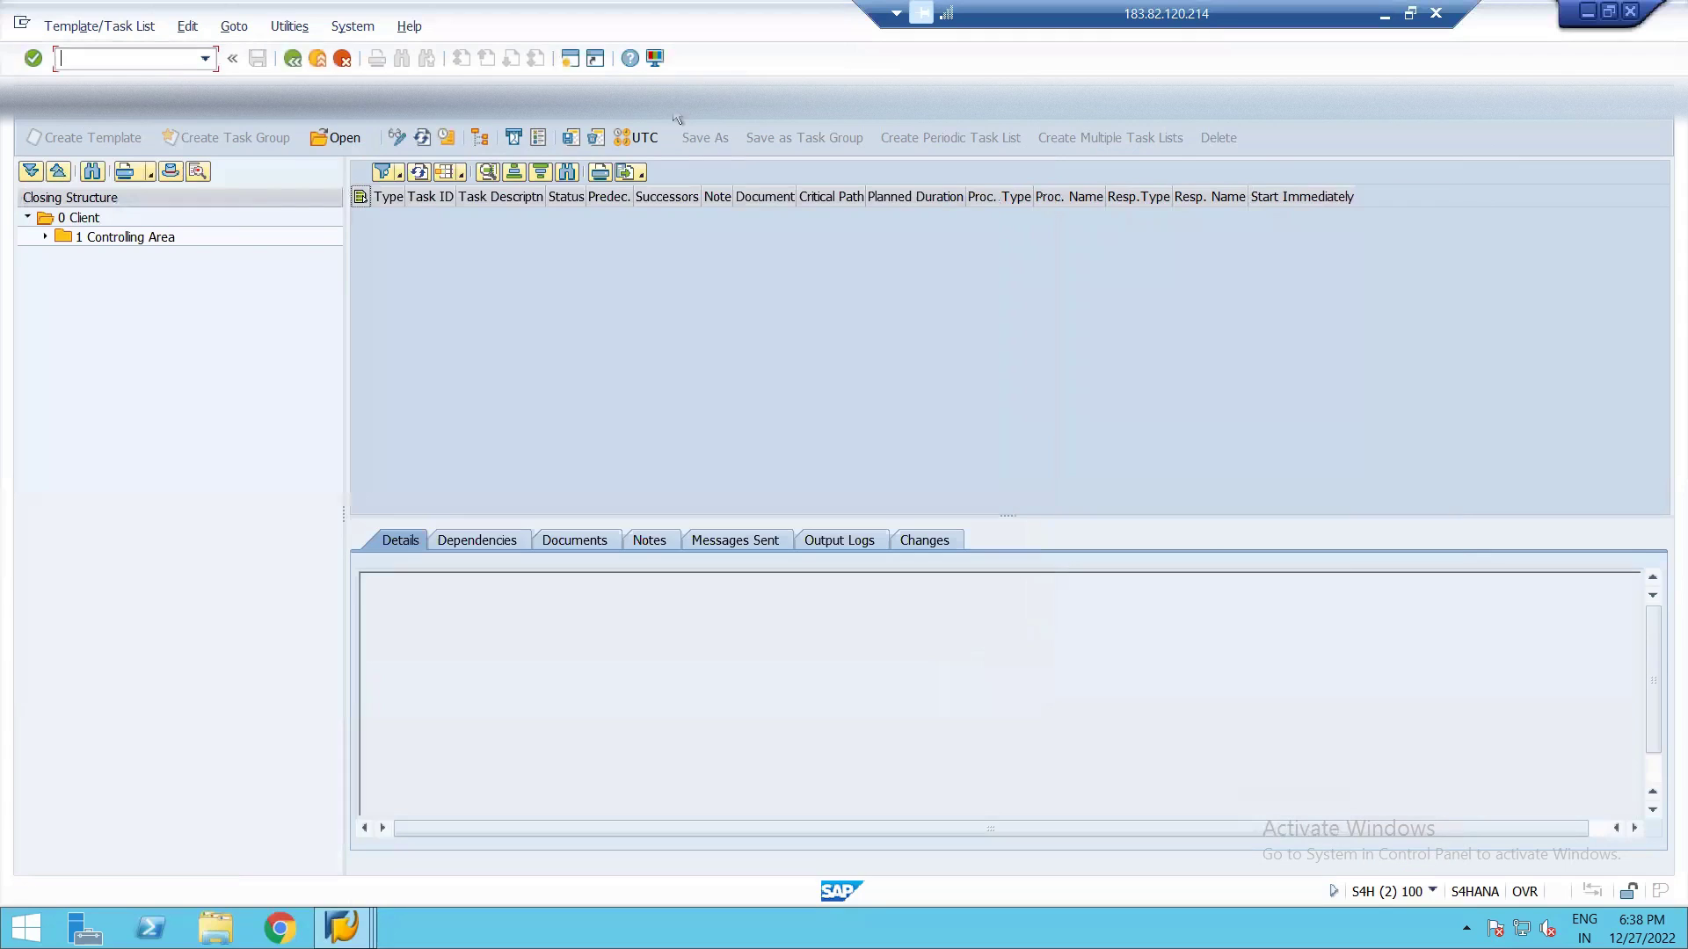
- In change mode, set the status of task list DEMO2/30.04.2022 to X Released and save it without scheduling the tasks
left_click(398, 139)
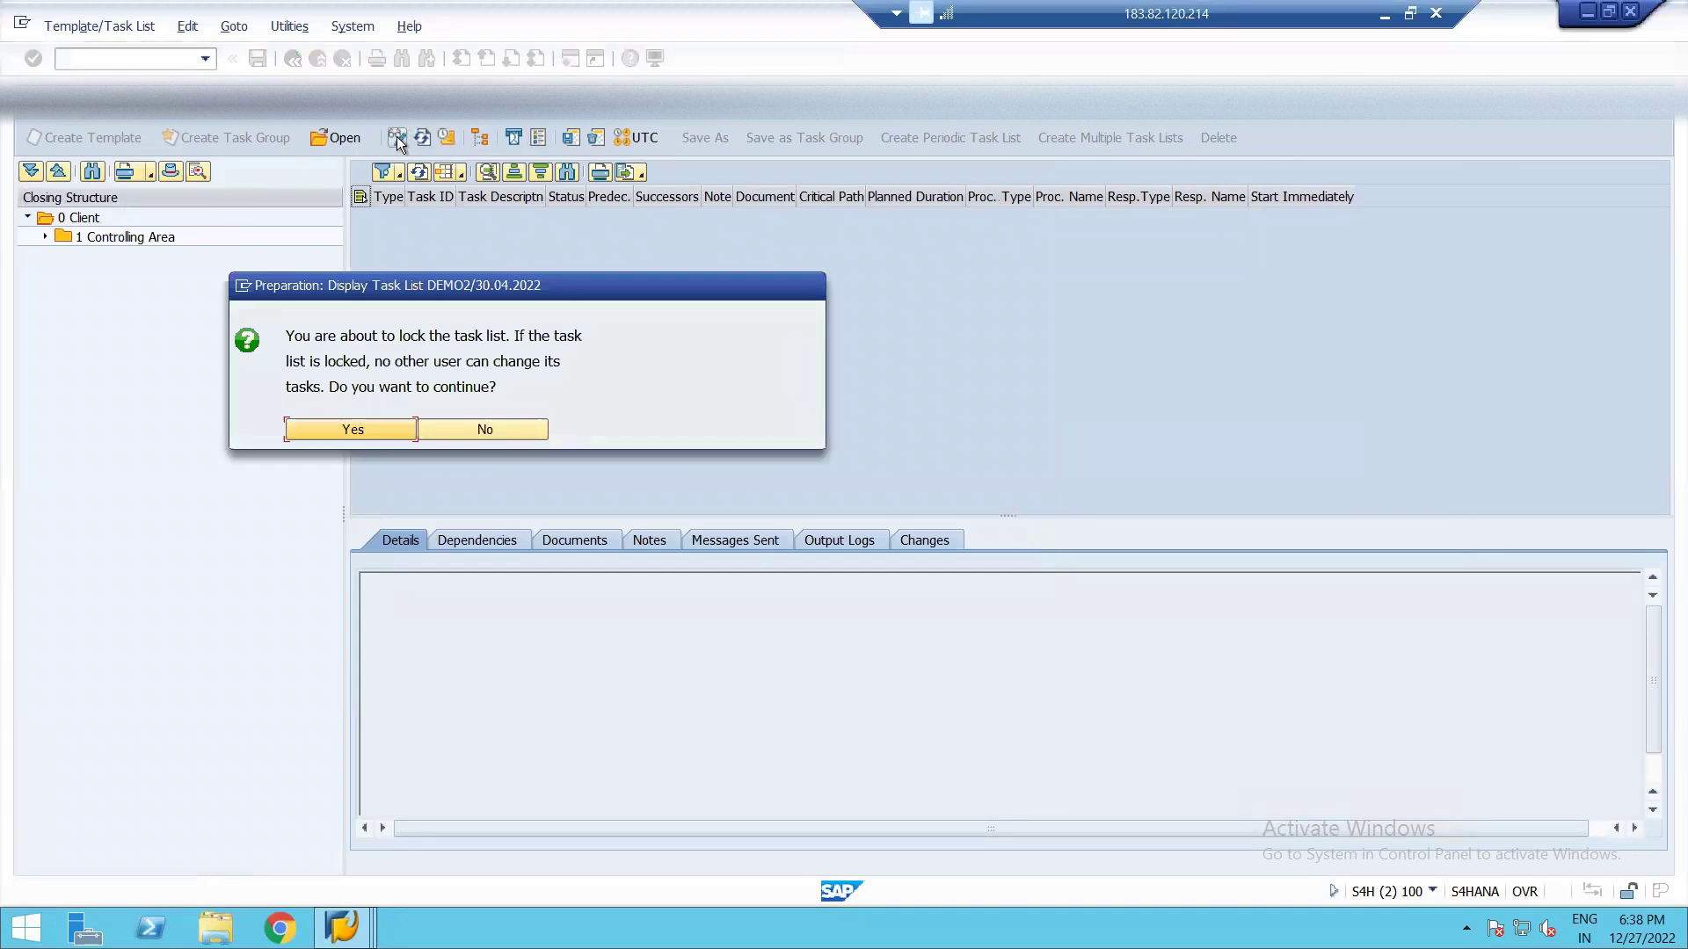
left_click(367, 429)
left_click(187, 26)
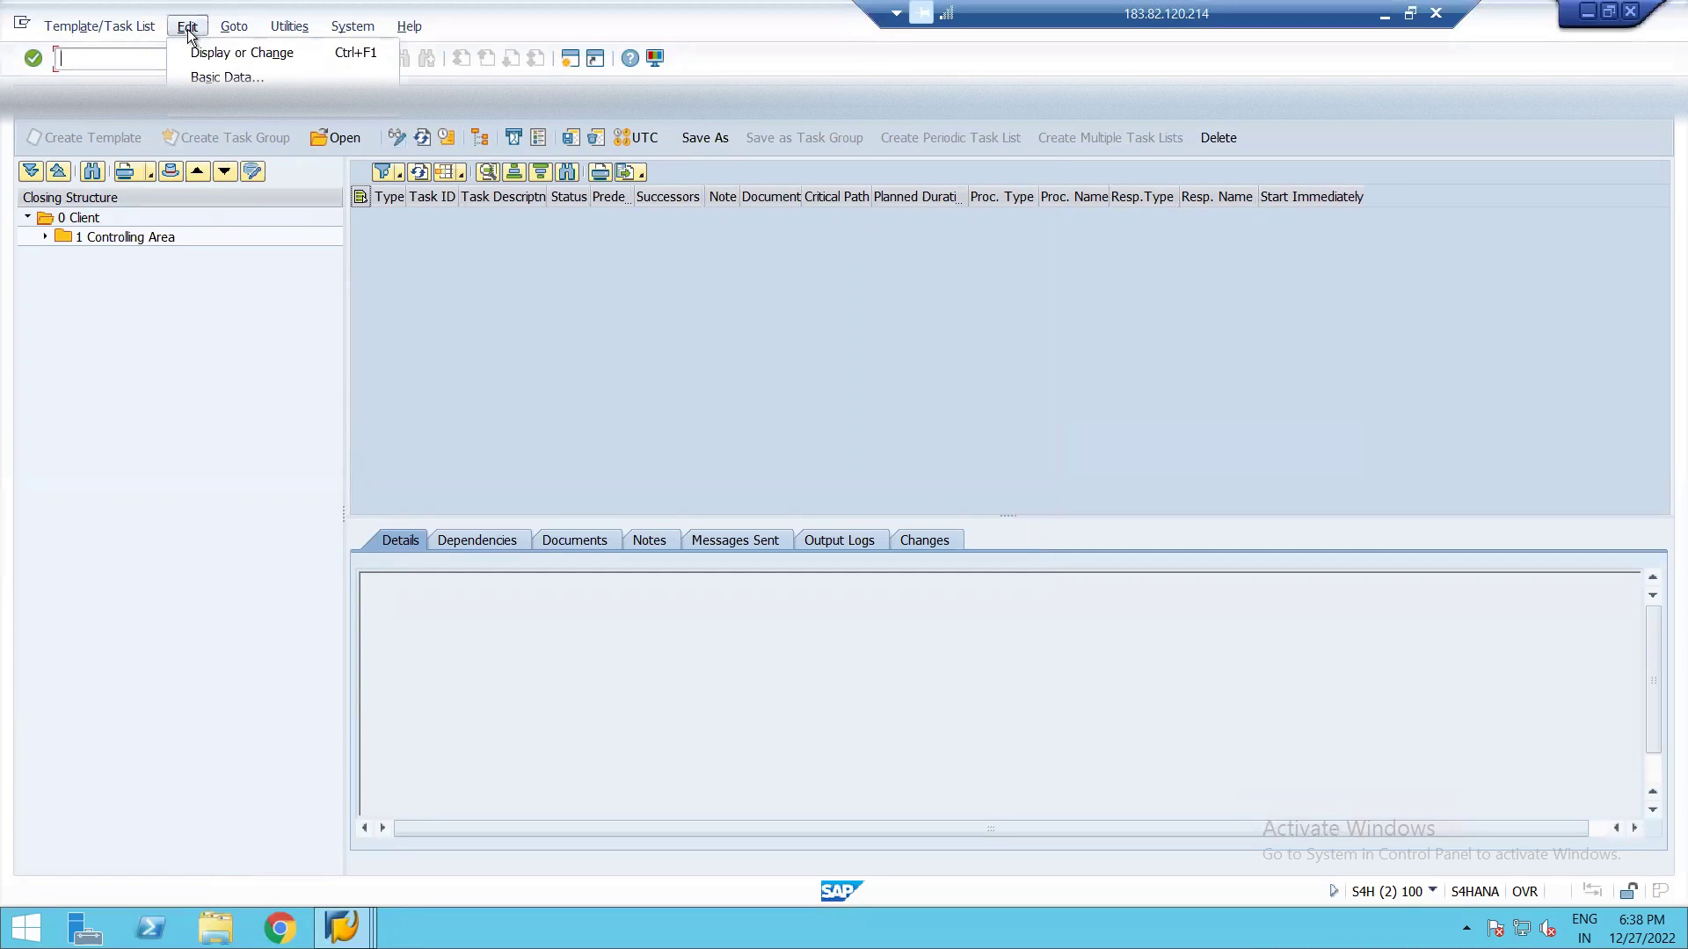
left_click(208, 79)
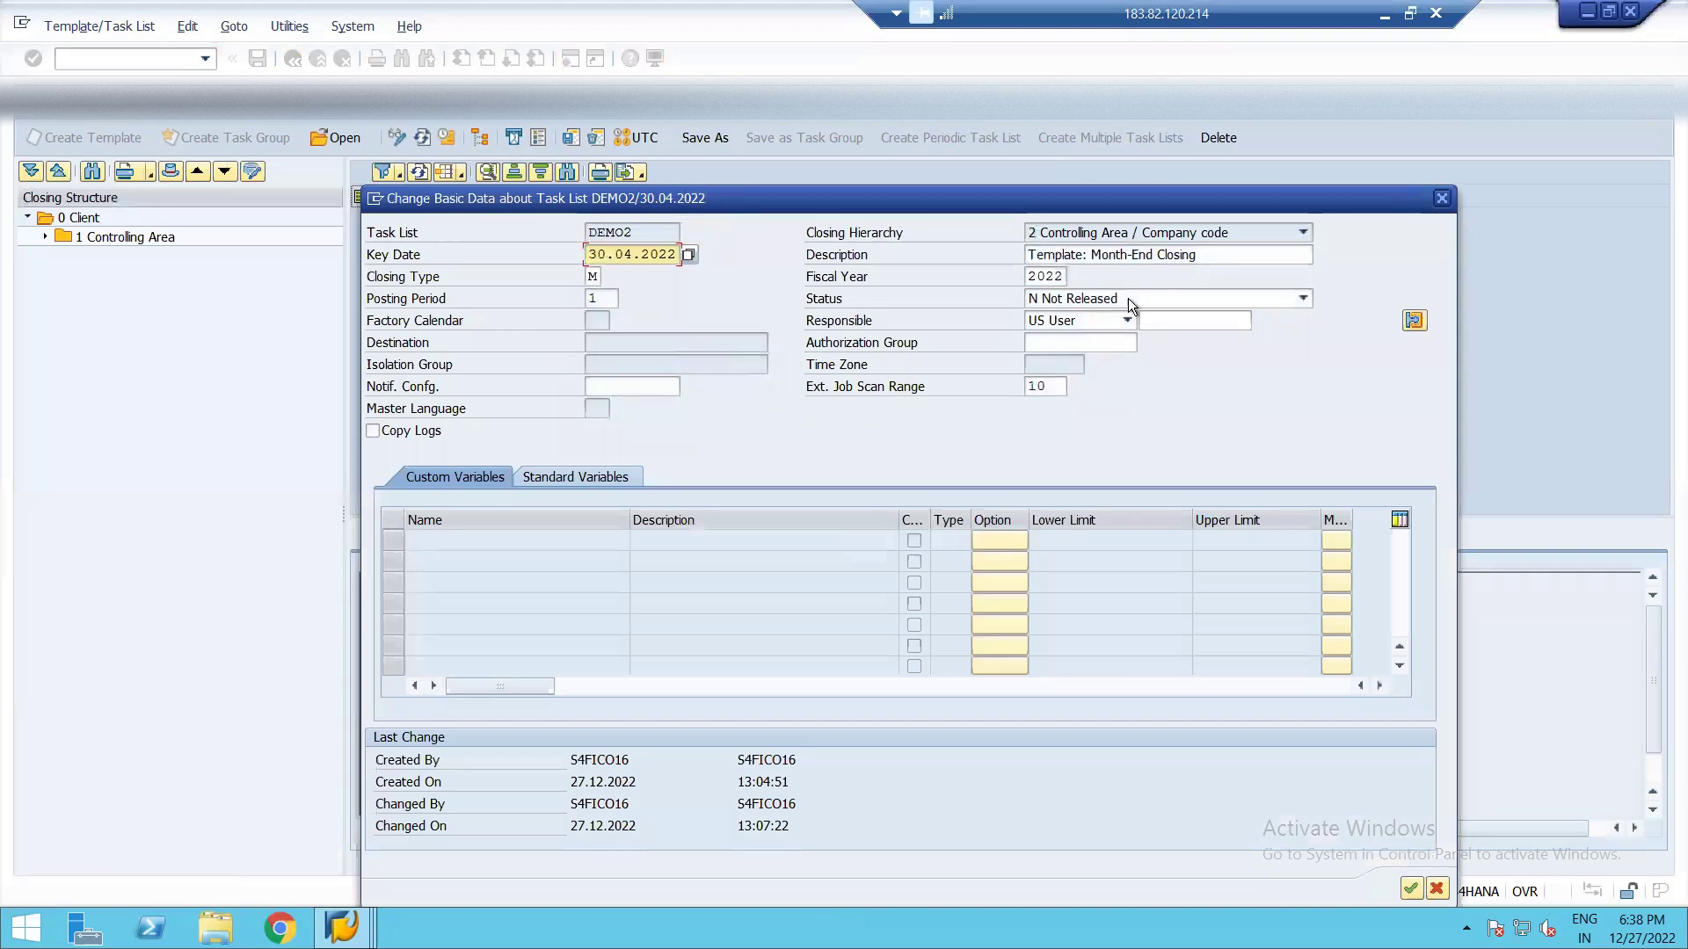
left_click(1129, 296)
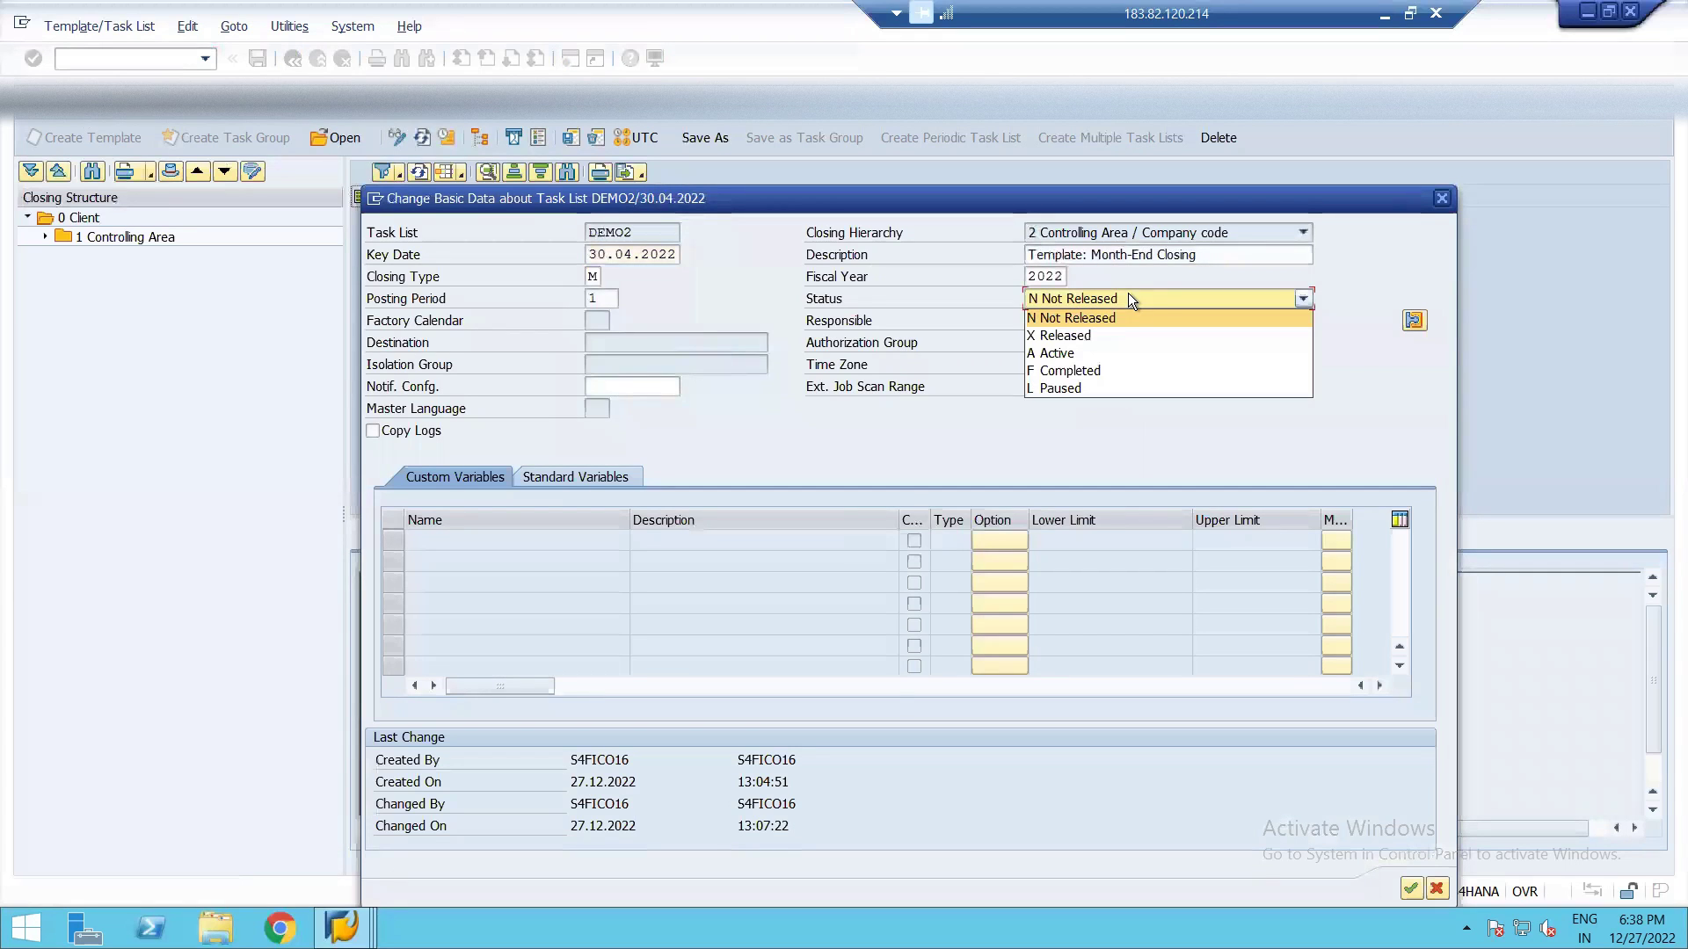
left_click(1086, 343)
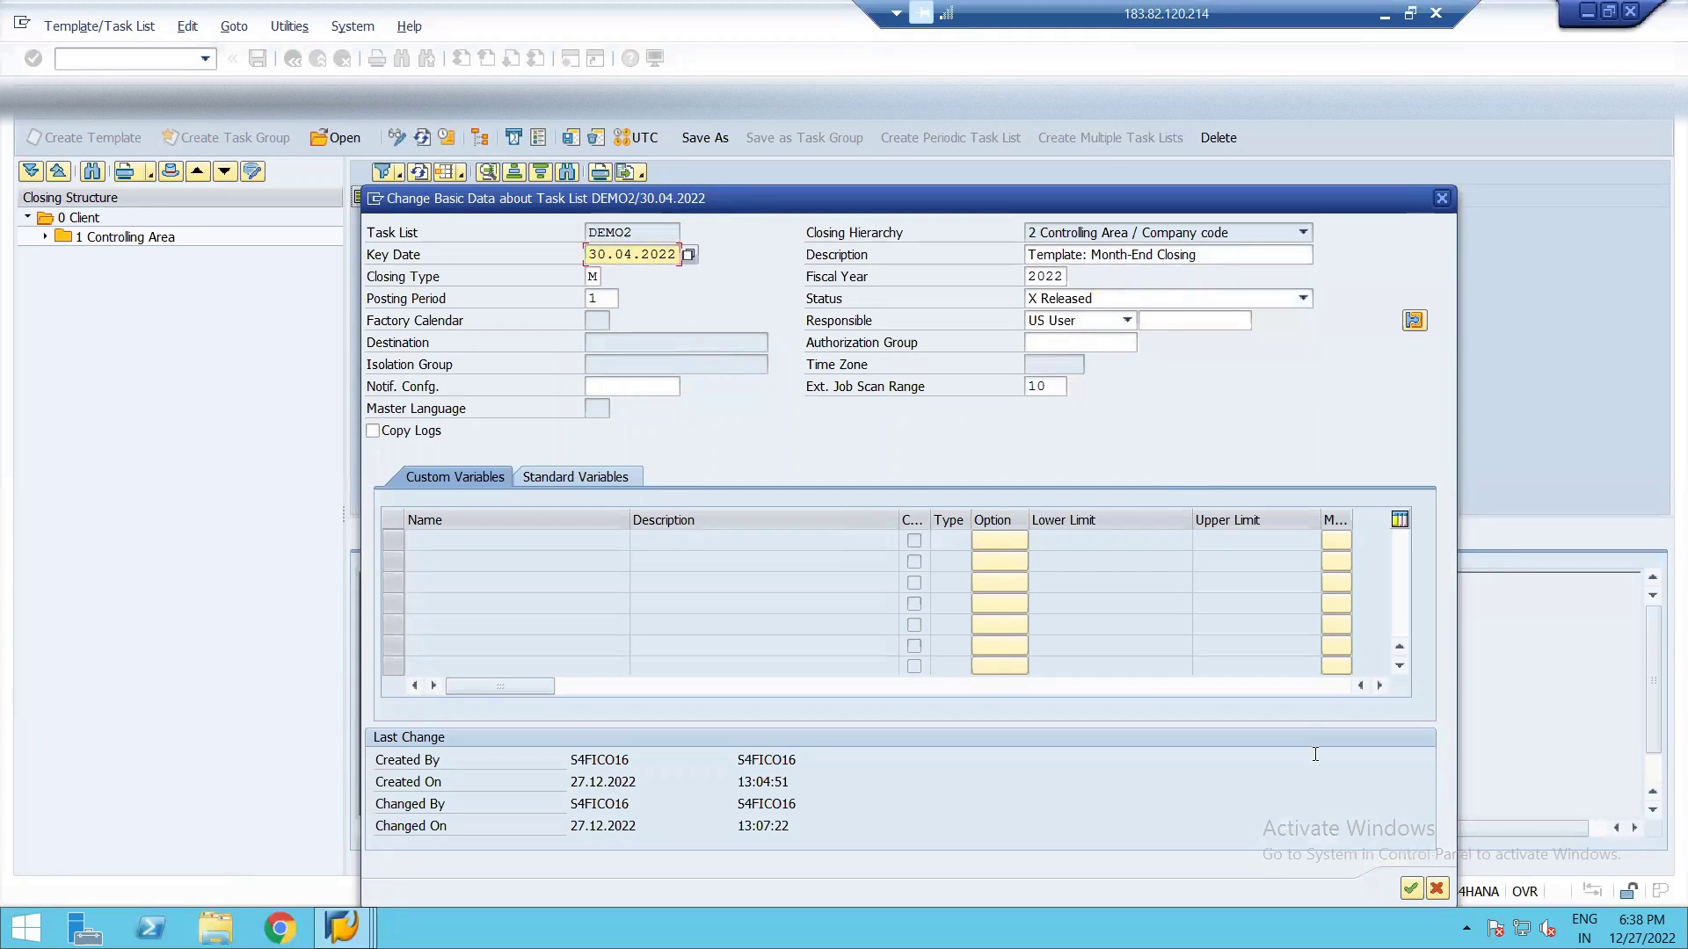
left_click(1410, 889)
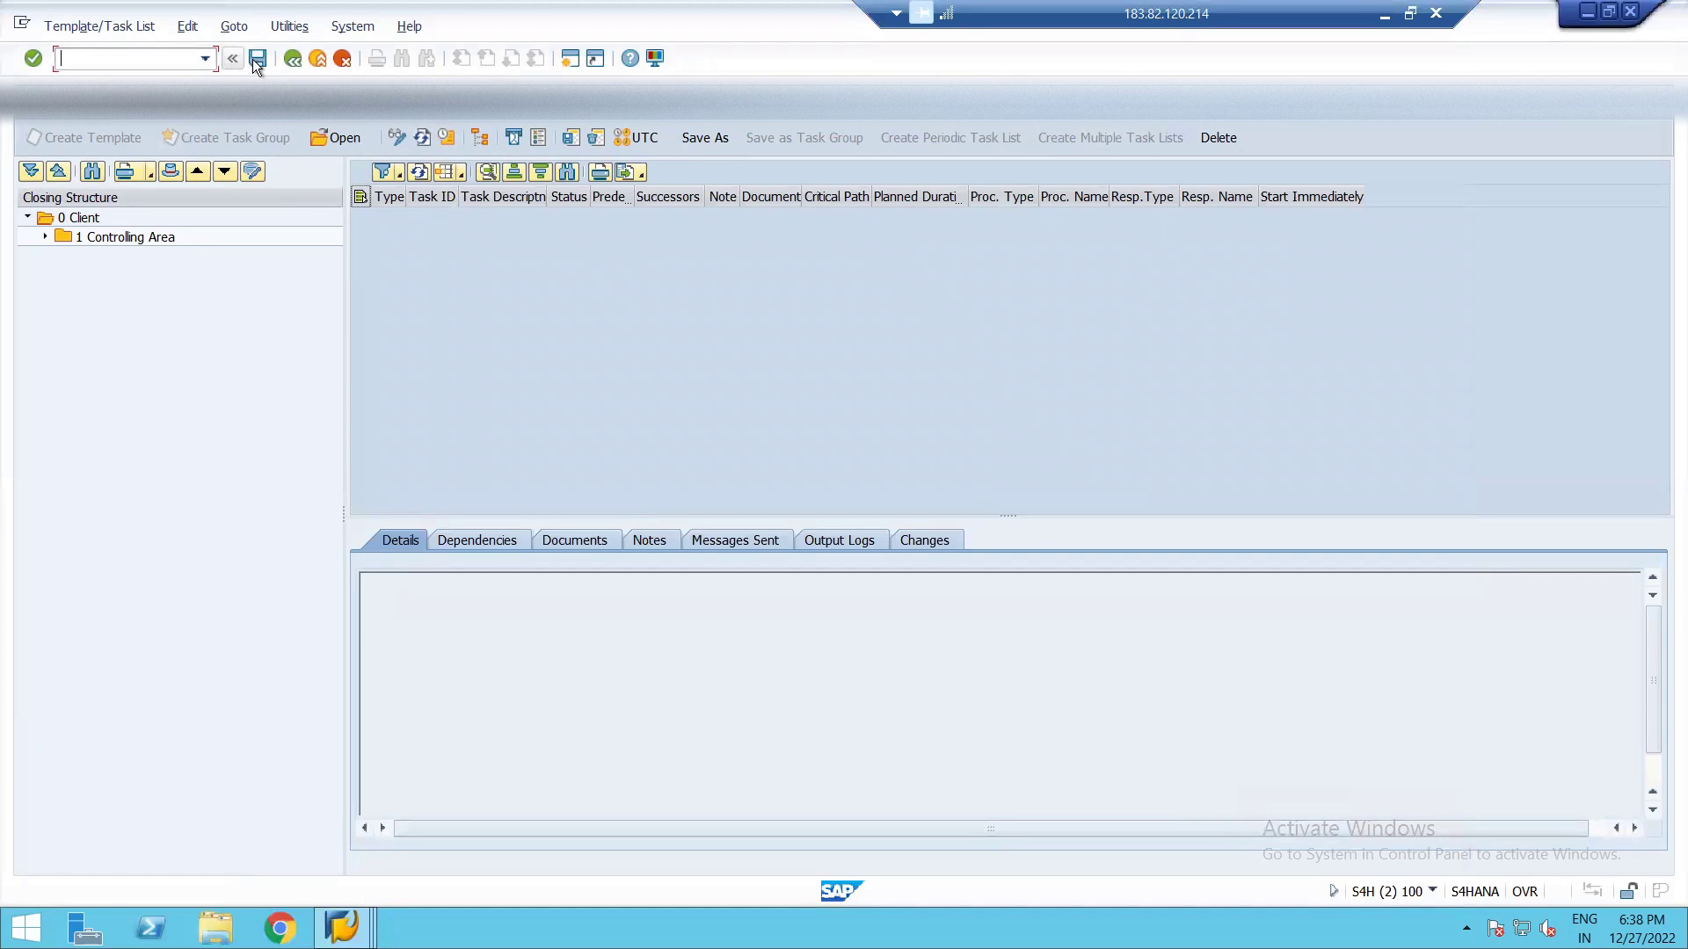
left_click(256, 60)
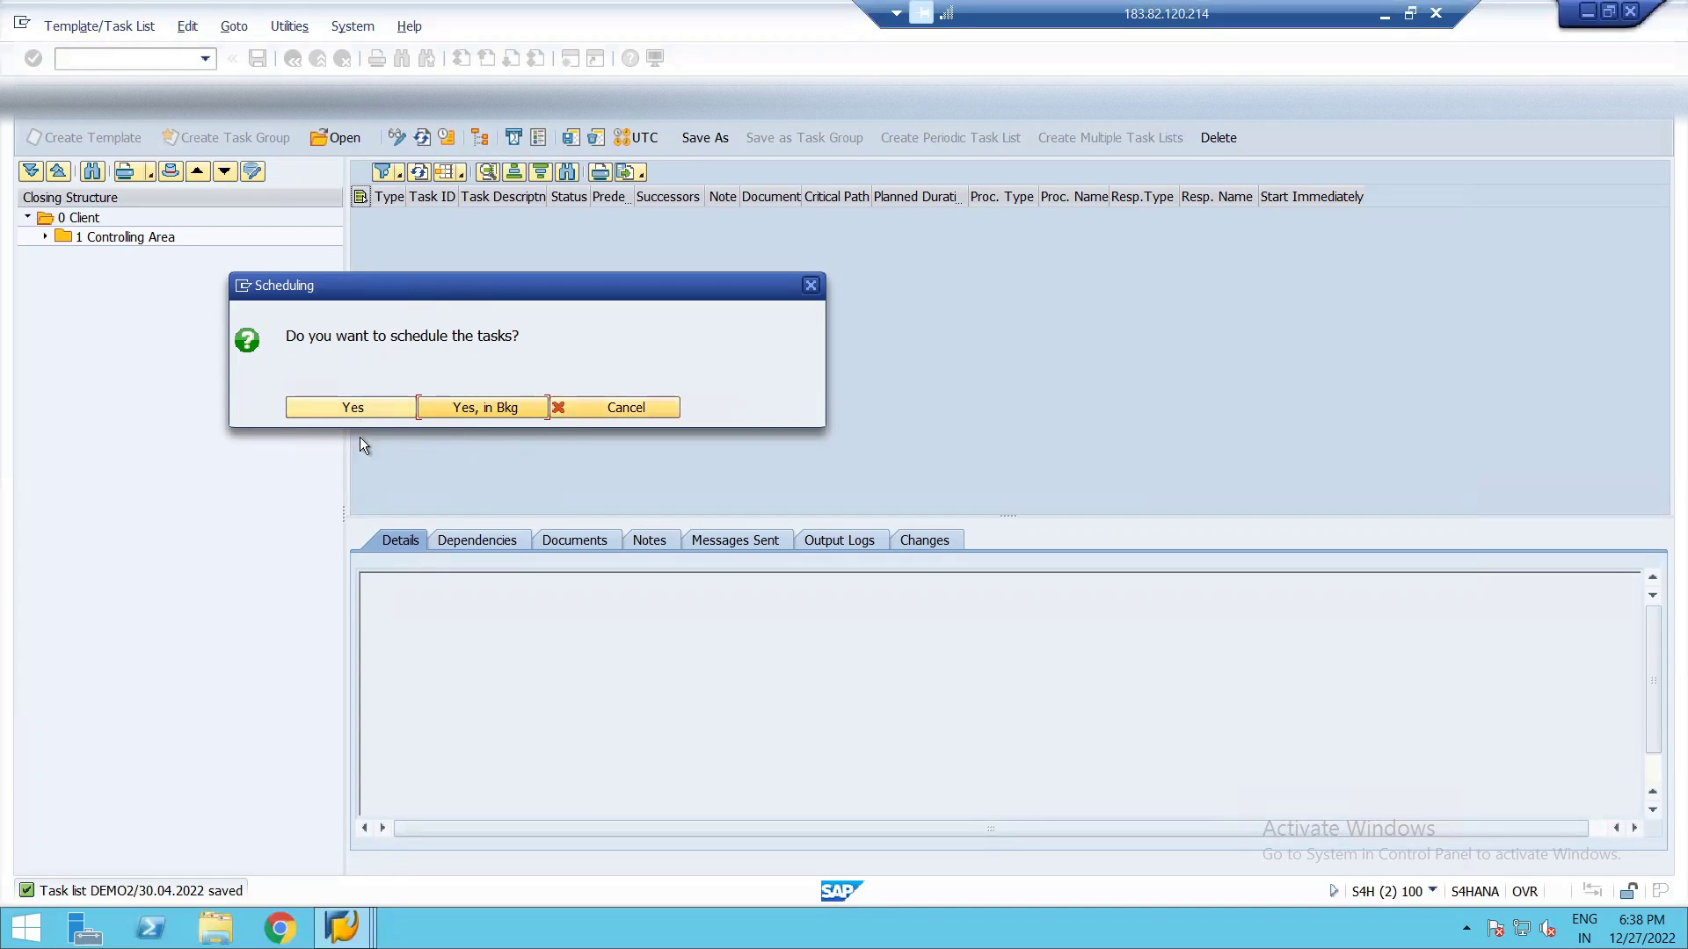
left_click(603, 407)
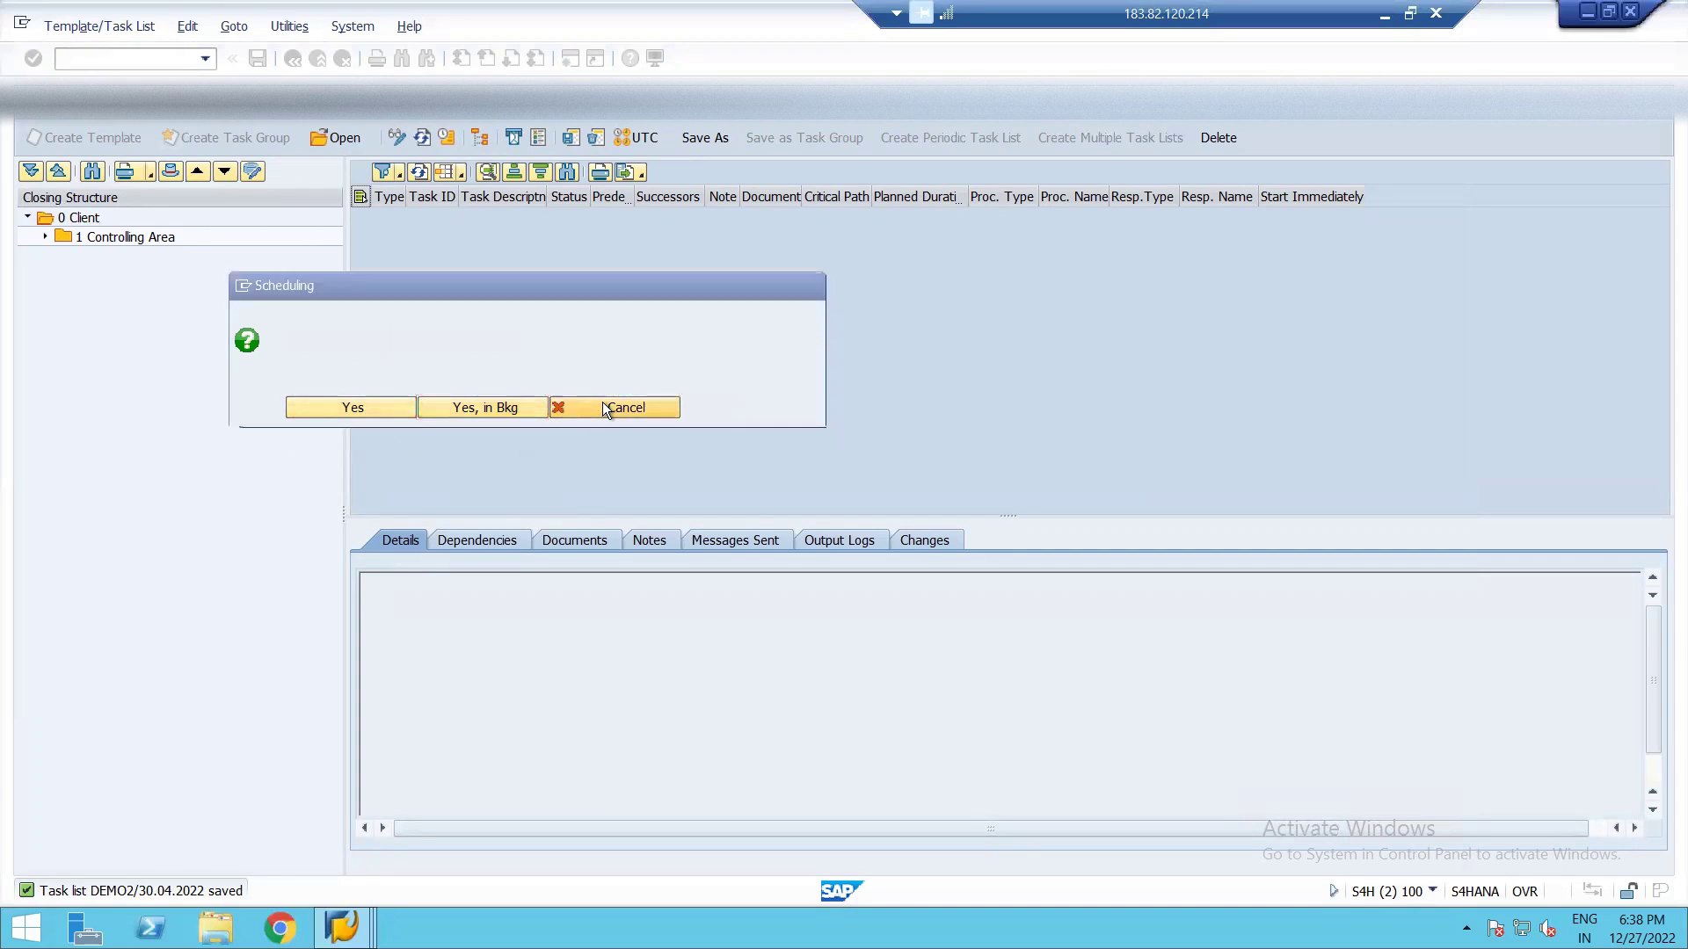
- Open the DEMO2 task list dated 30.04.2022 in Financial Closing cockpit – Execution – List
key("F3")
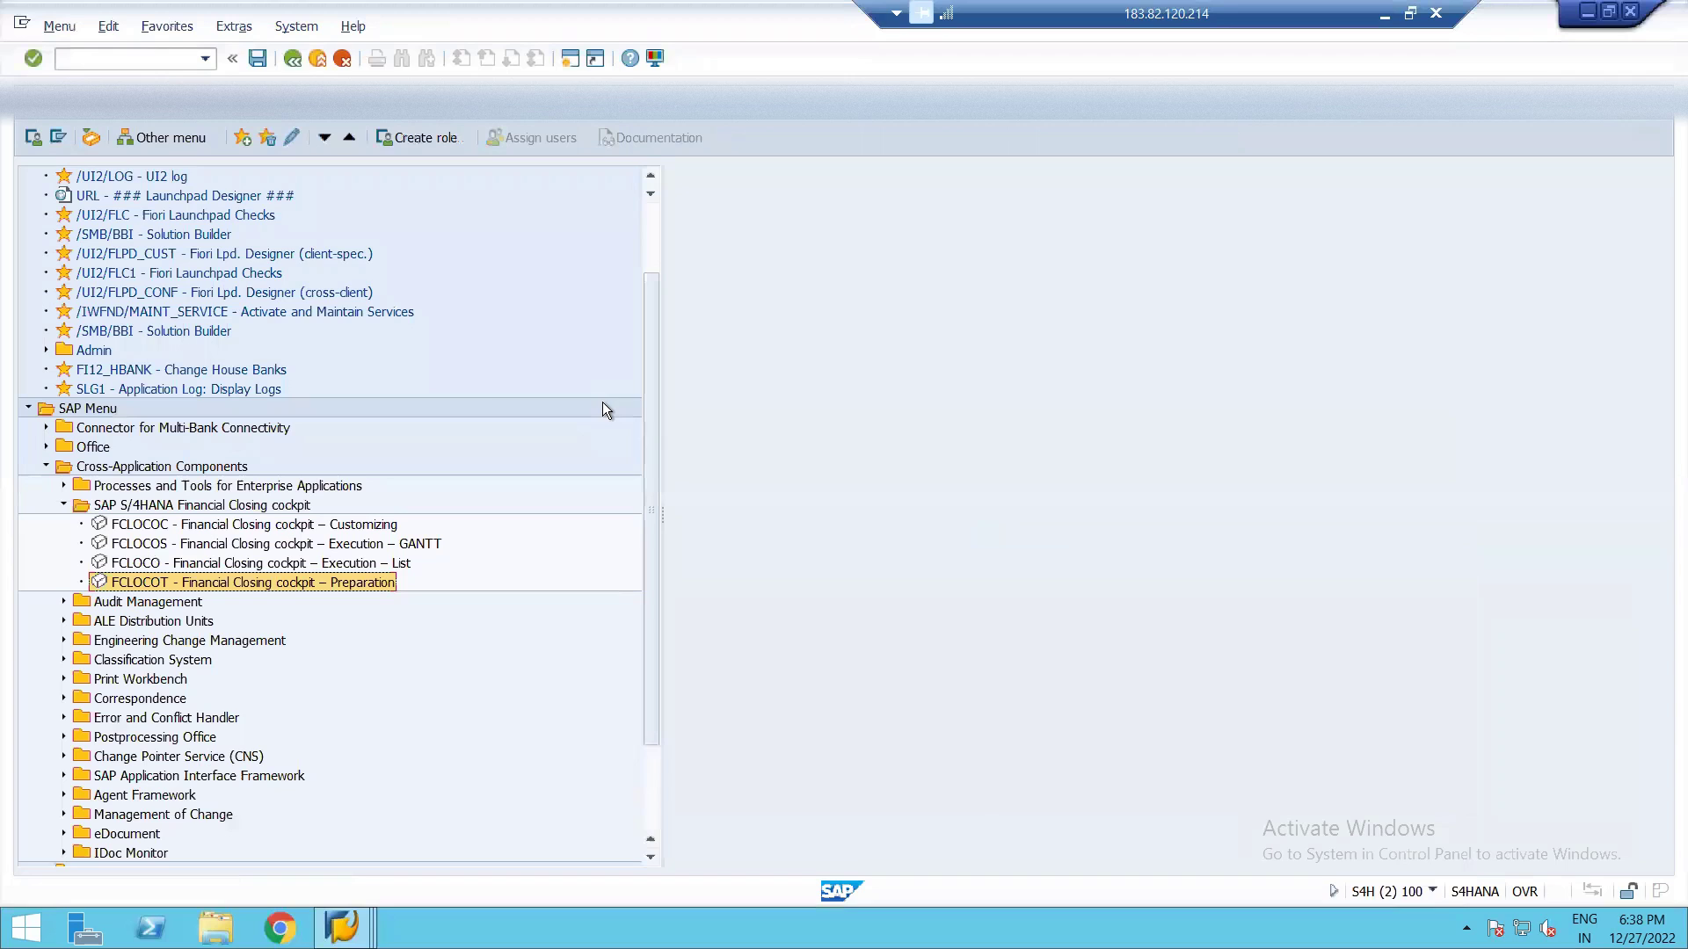
double_click(317, 565)
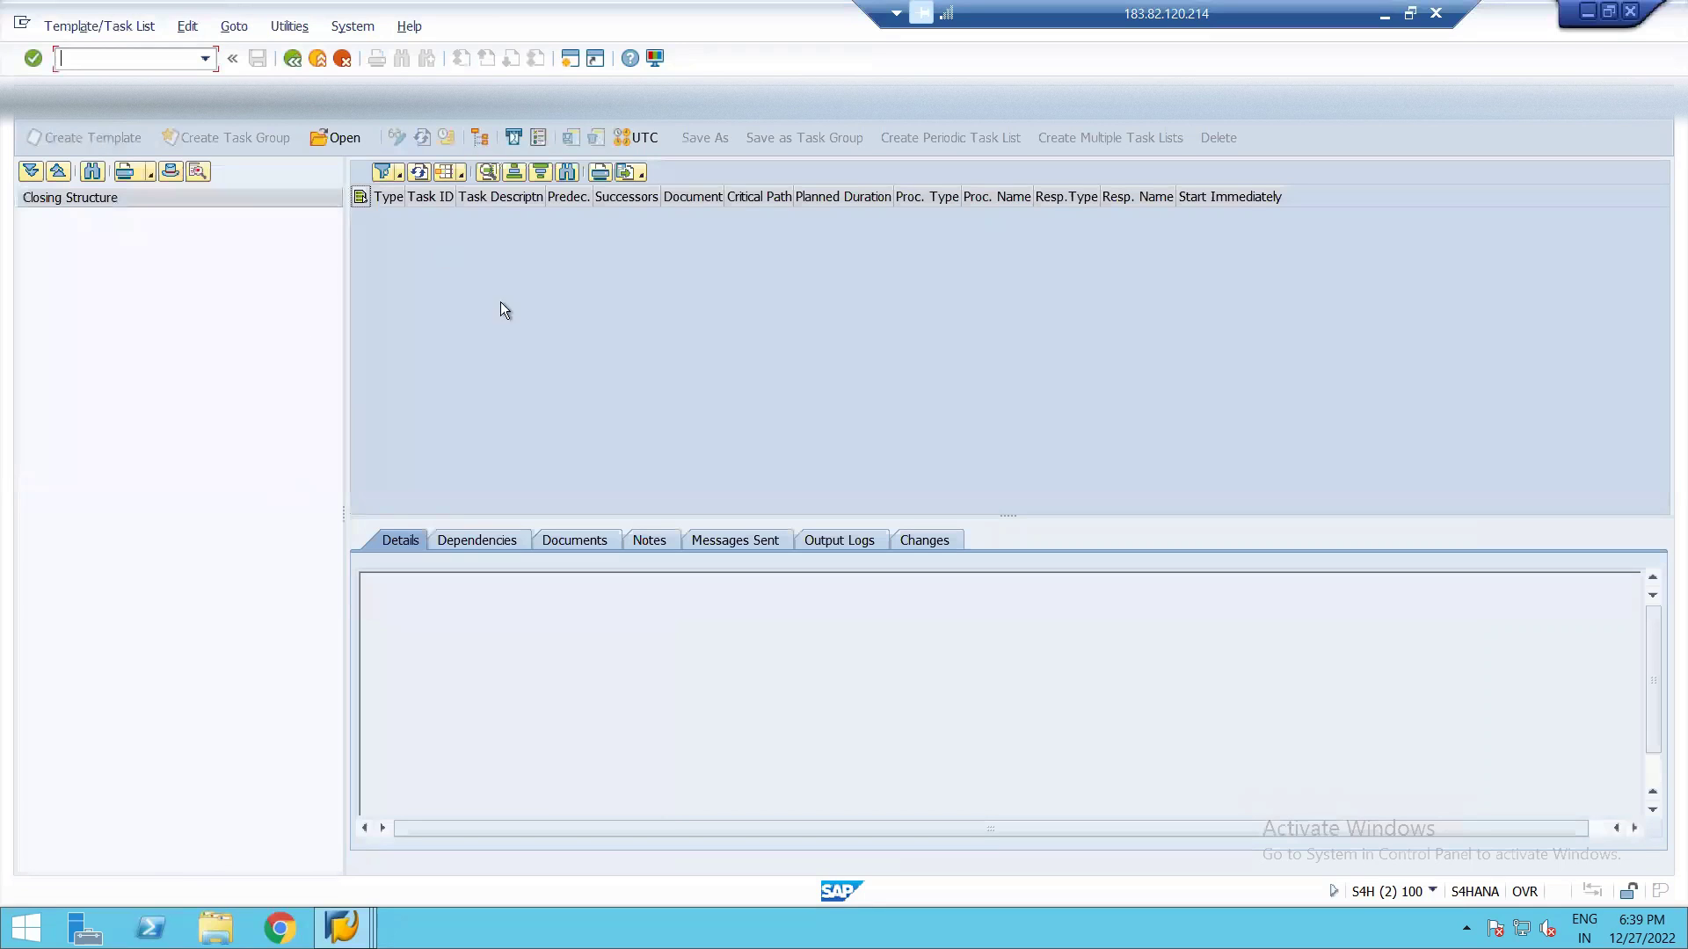
left_click(347, 139)
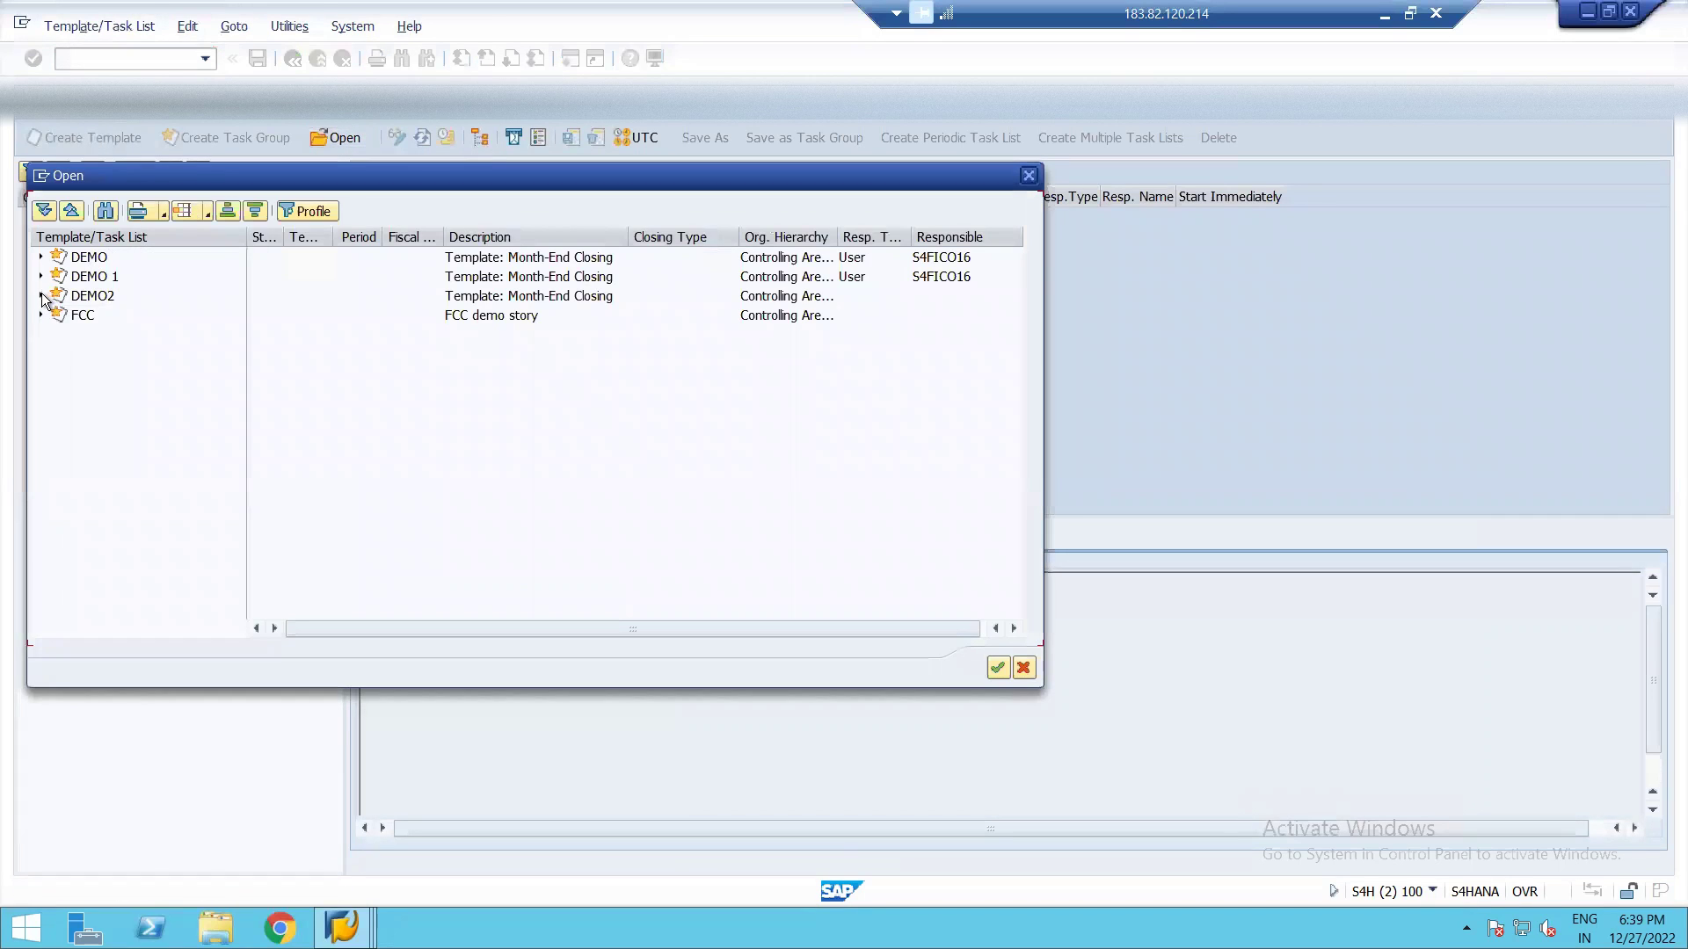
left_click(42, 296)
mouse_move(260, 316)
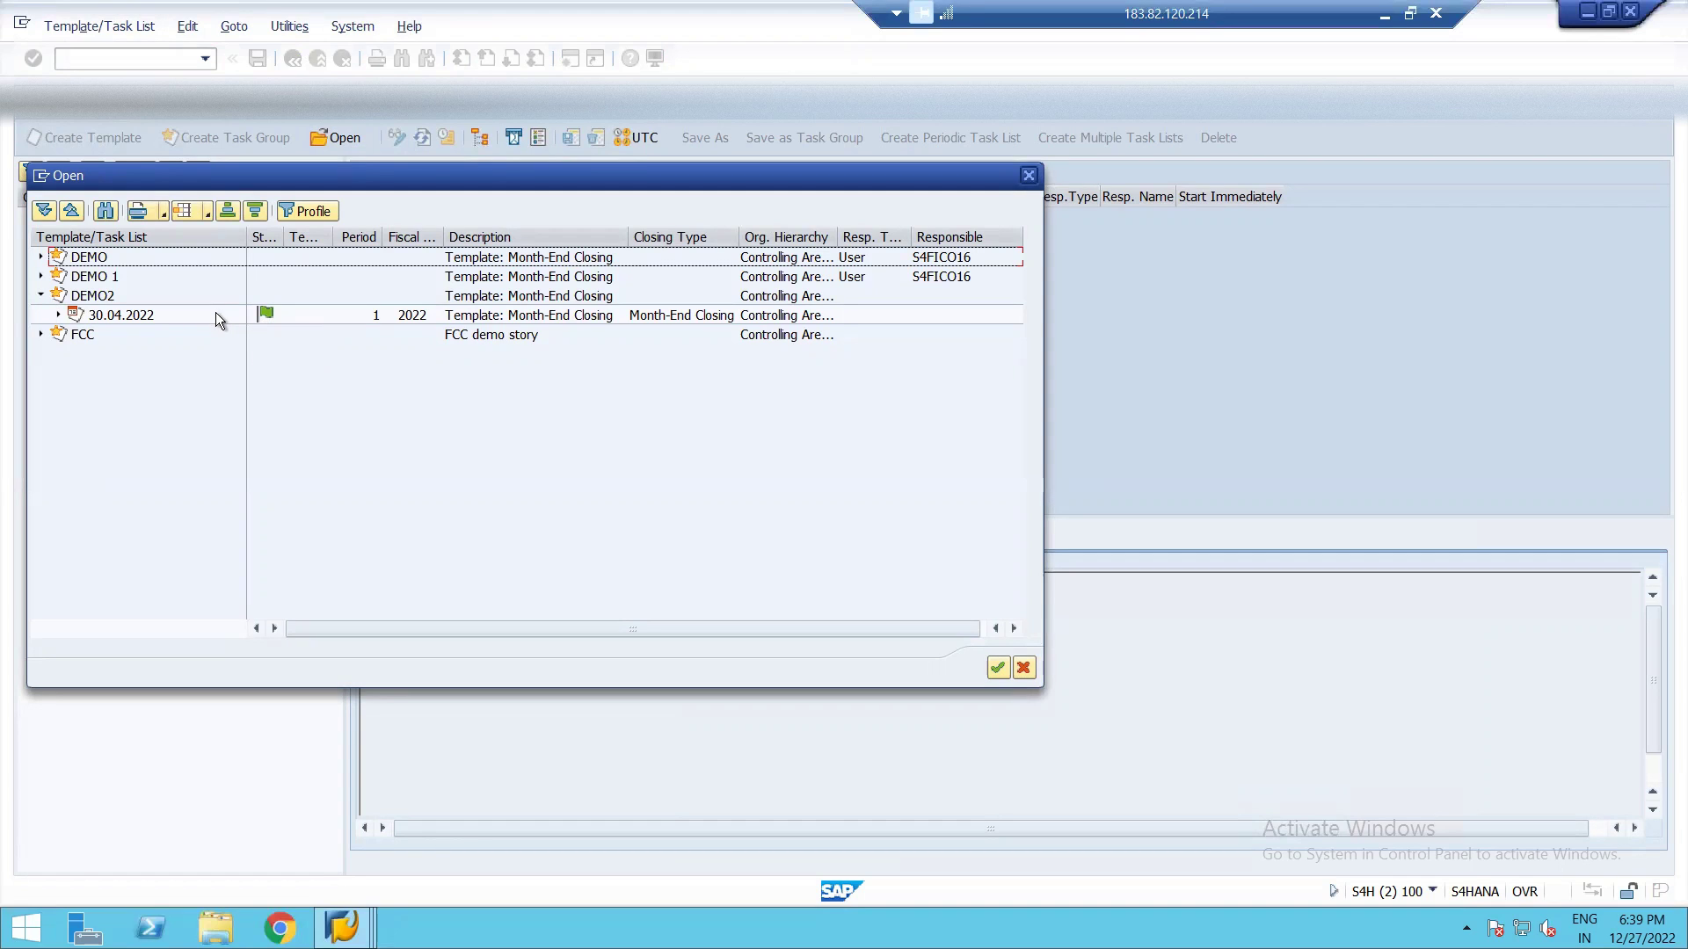
double_click(134, 313)
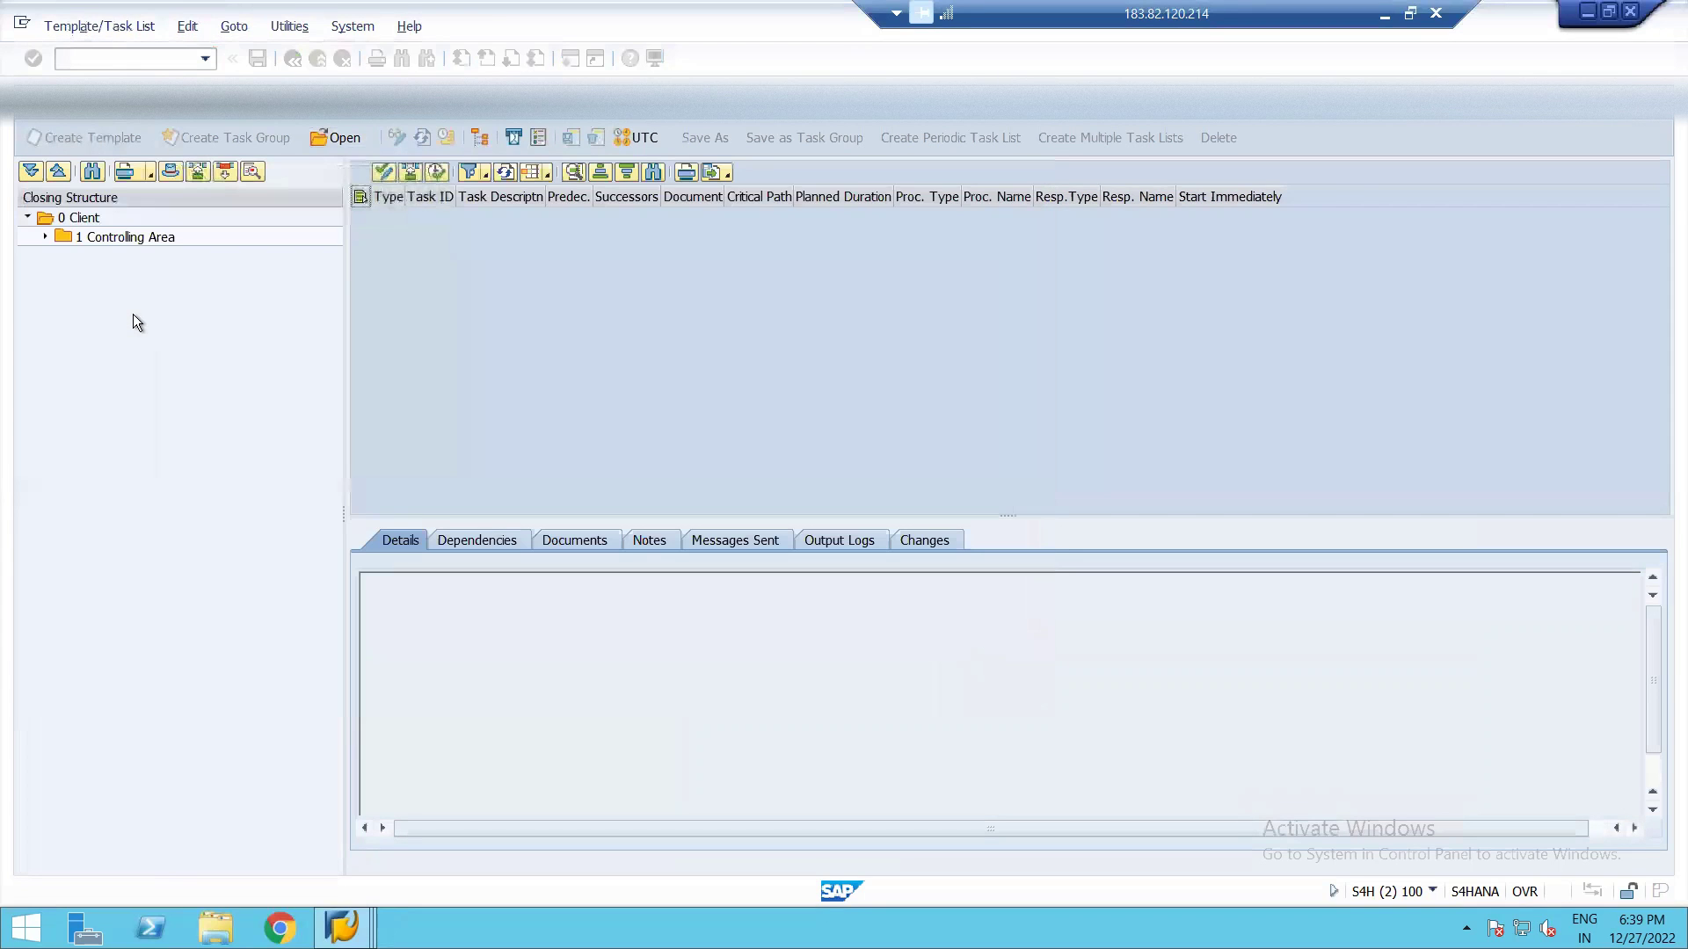
- List the tasks of the 17 Financial Accounting folder under Controlling Area and Company Code
left_click(41, 237)
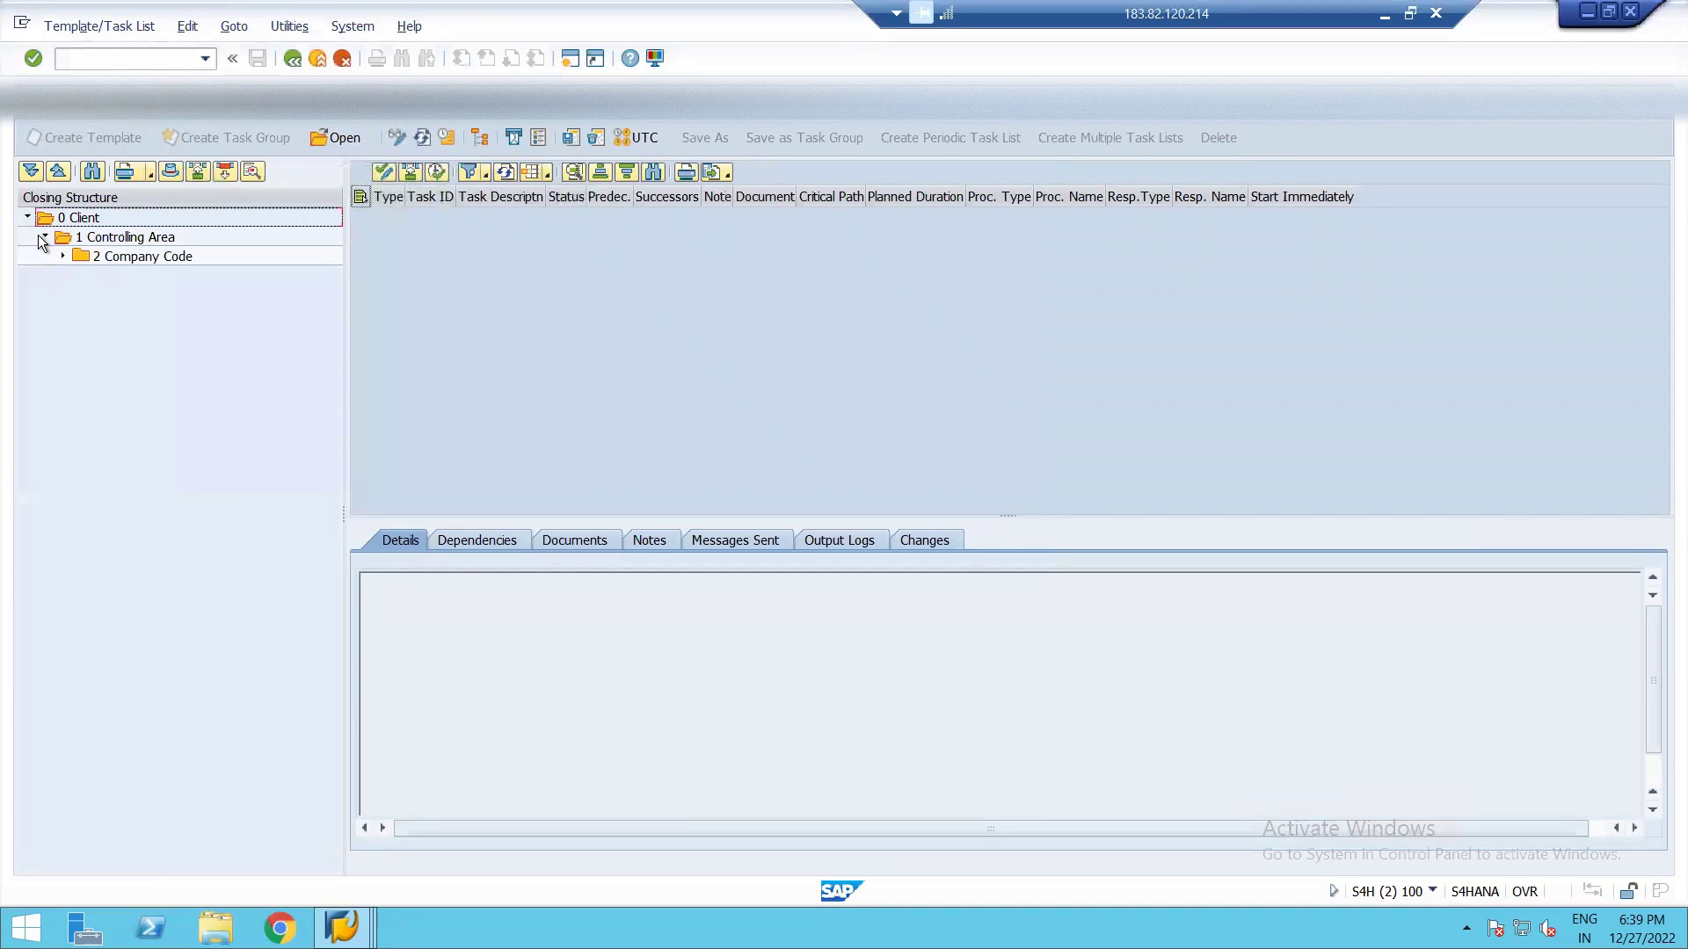
left_click(60, 254)
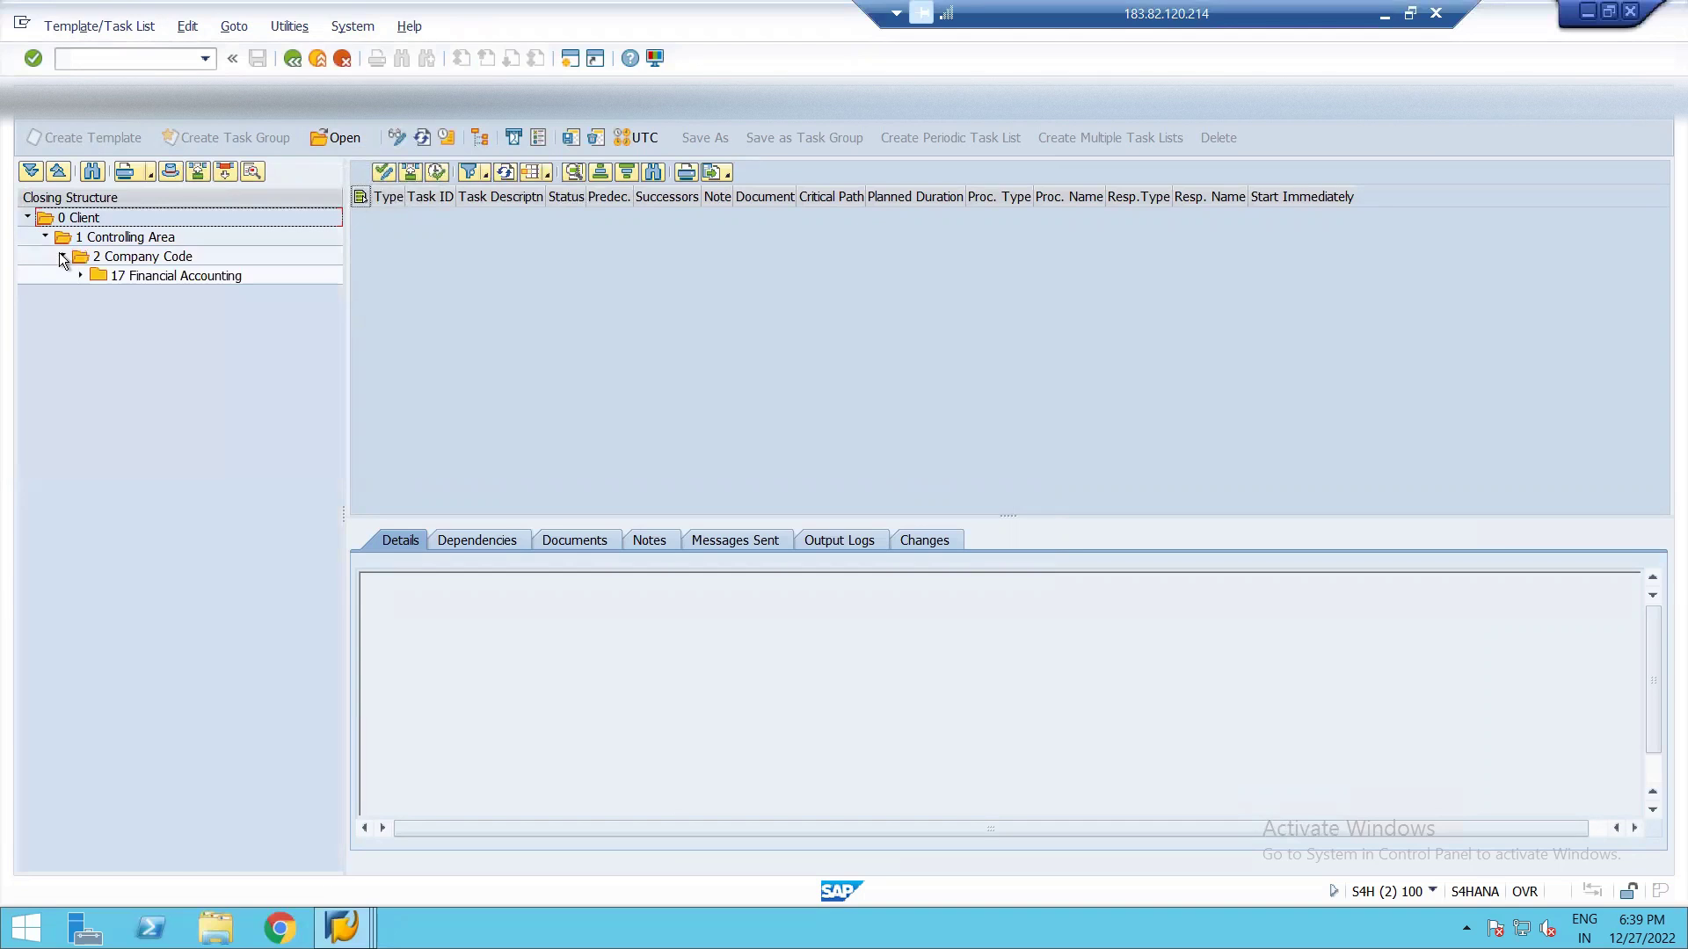
left_click(81, 275)
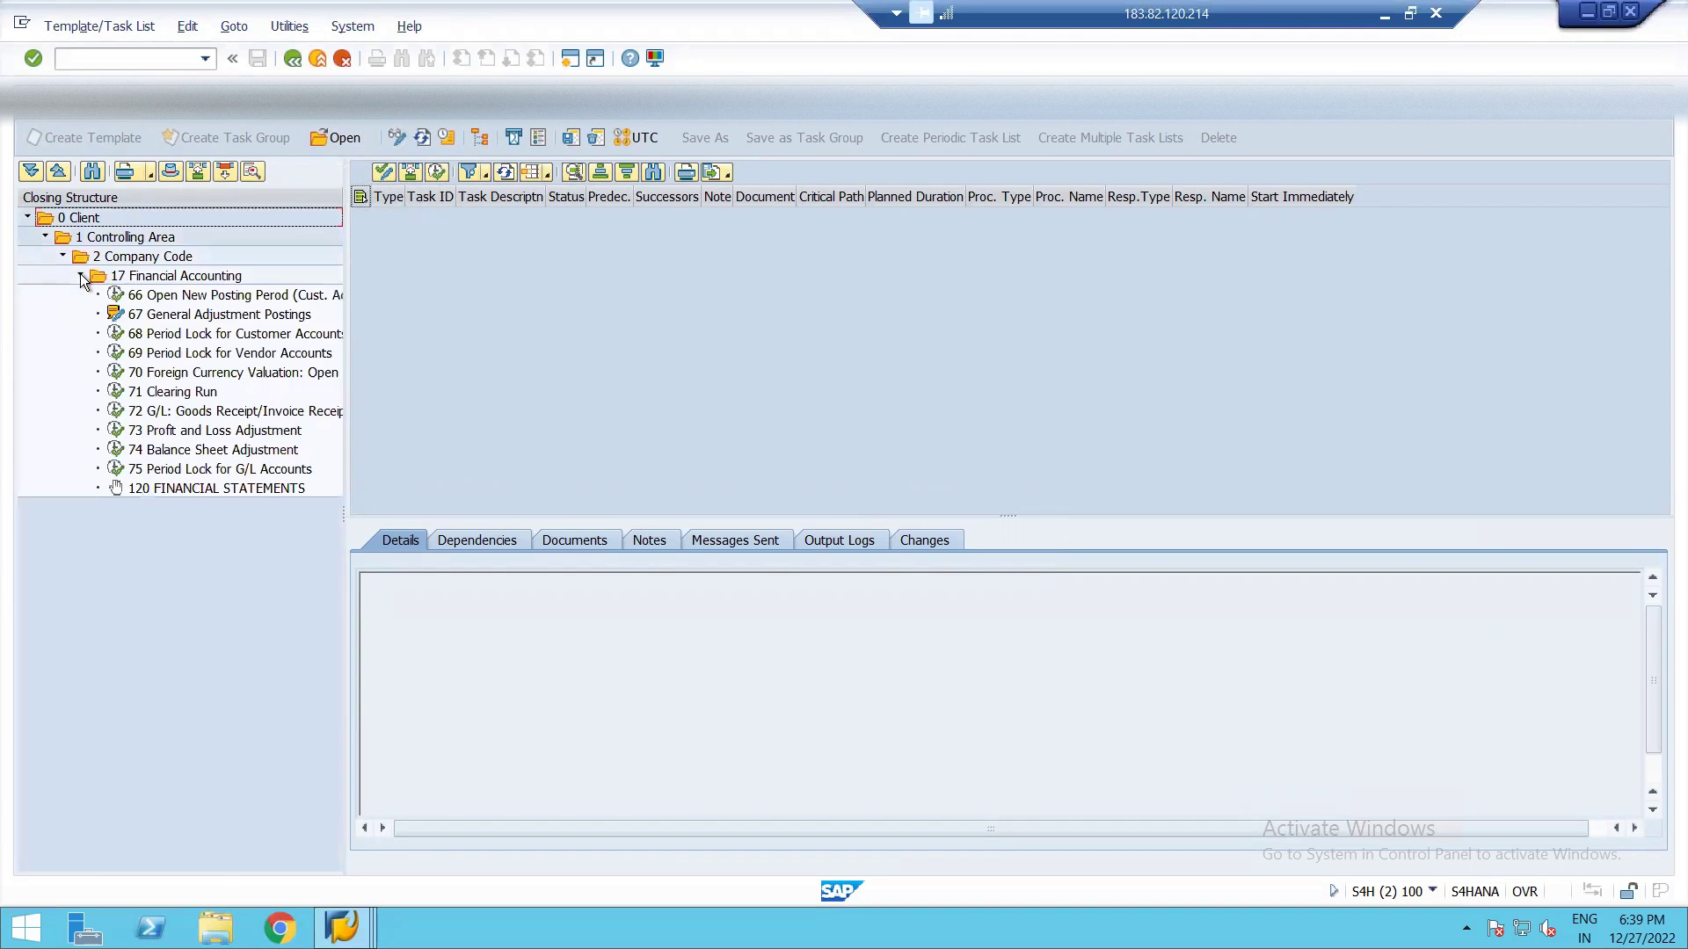
left_click(144, 276)
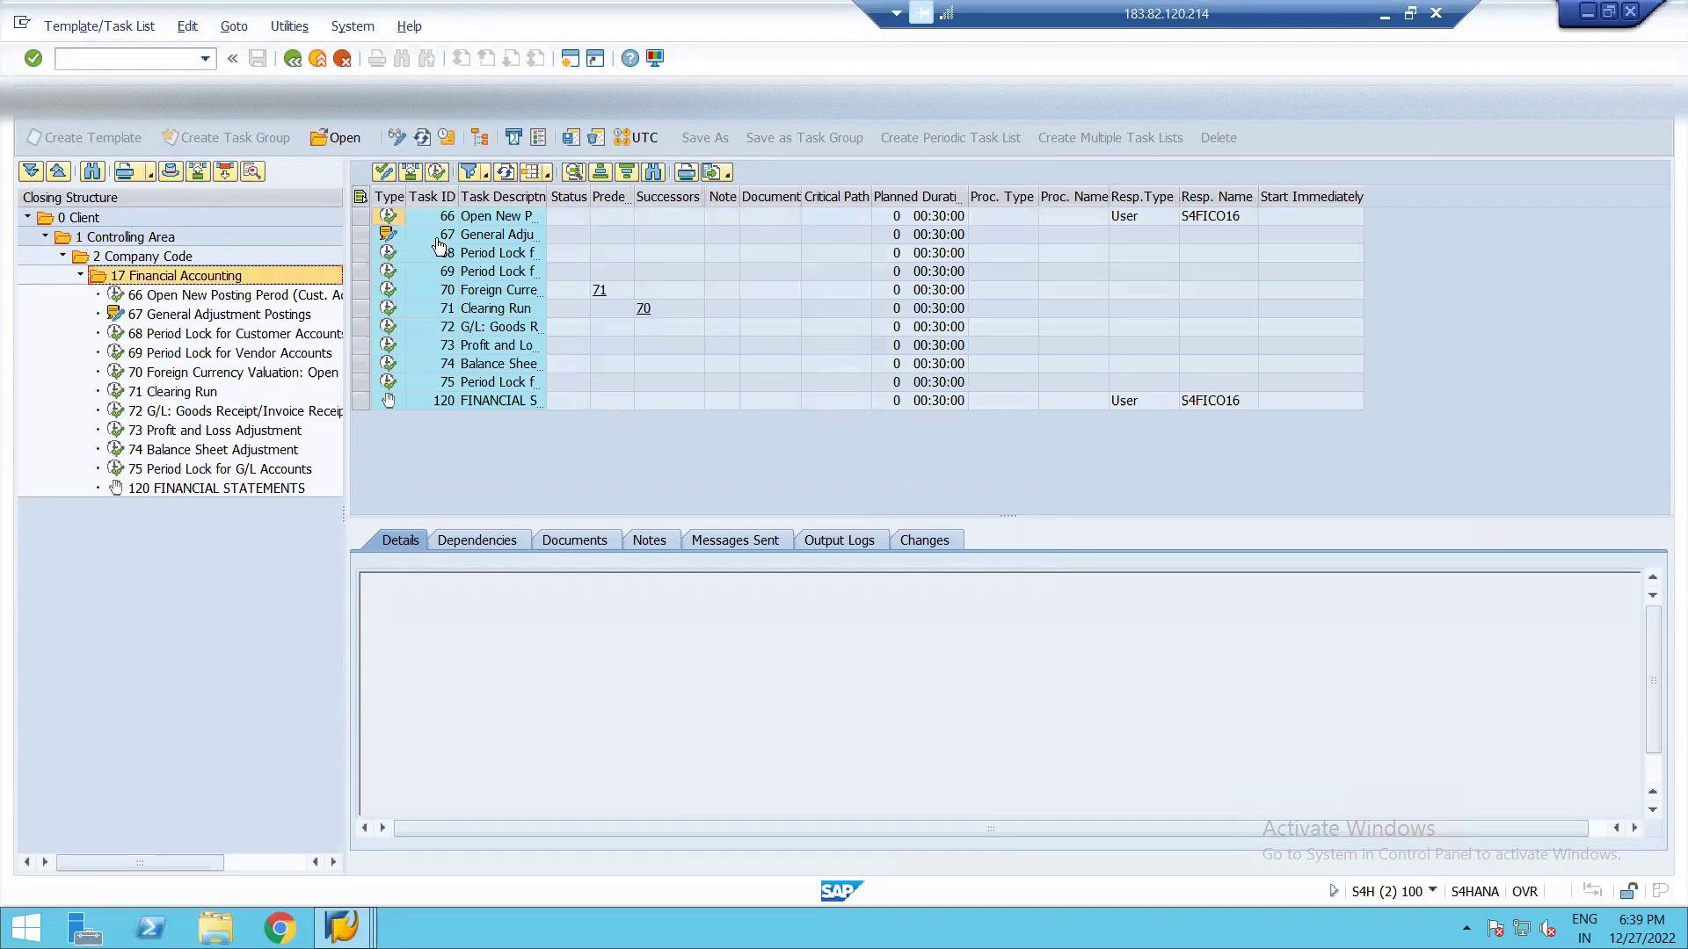
- Run task 66 for opening the new posting period, try to execute Open Periods with empty parameters, and return to the task list
left_click(361, 216)
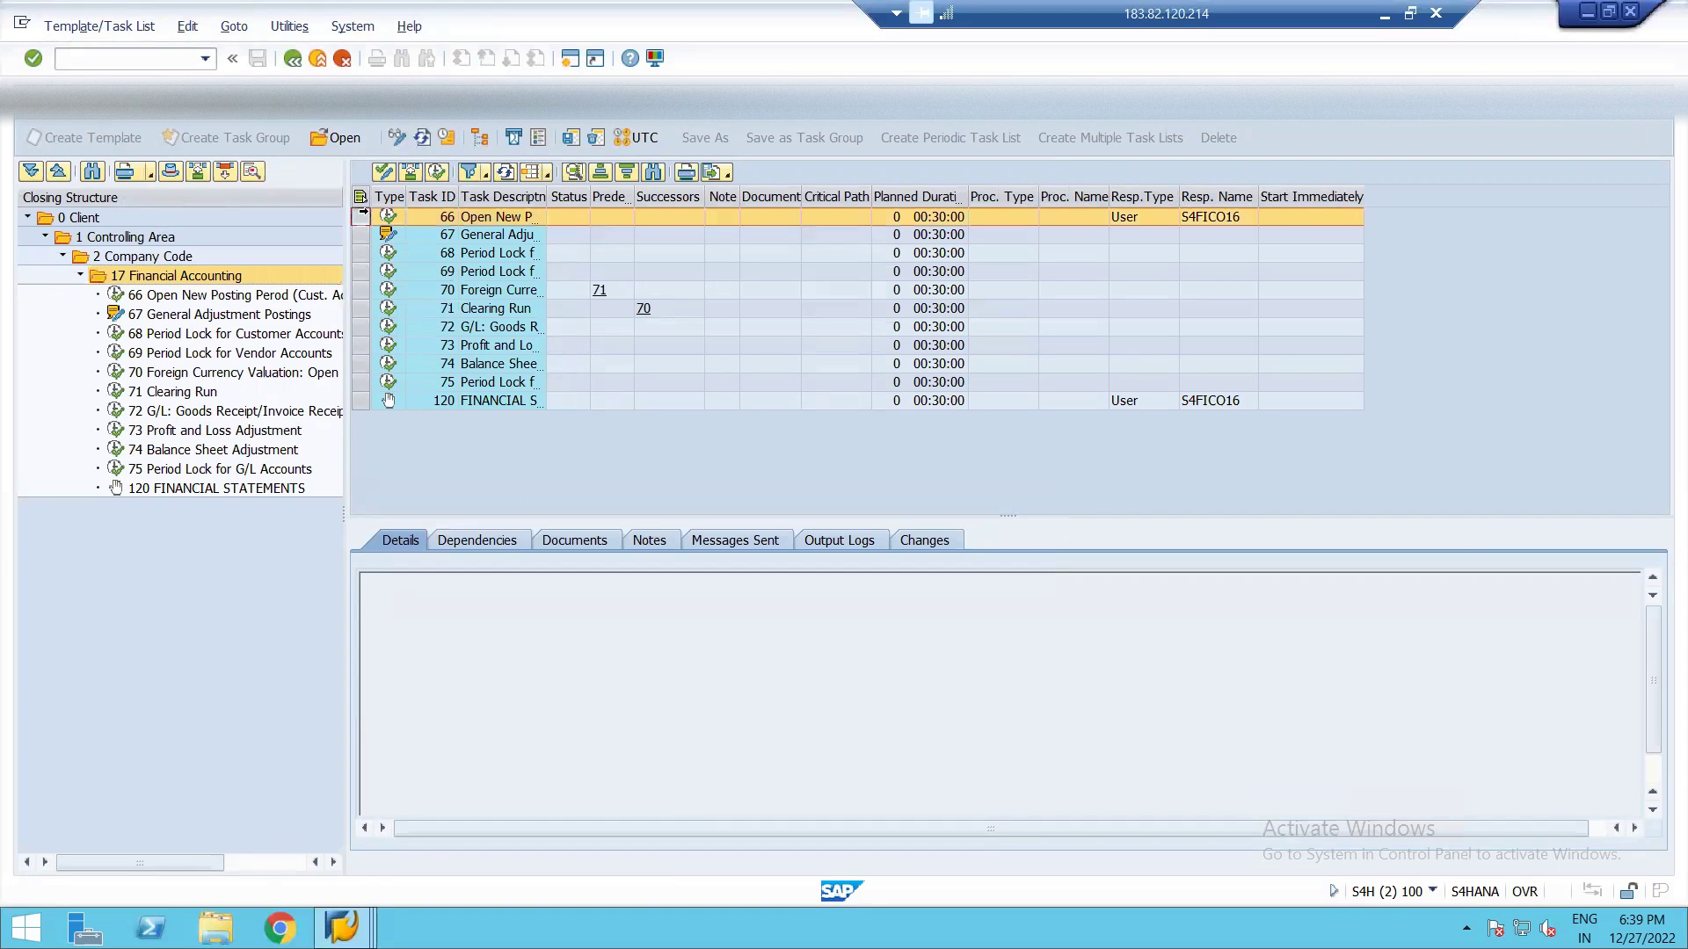
left_click(436, 178)
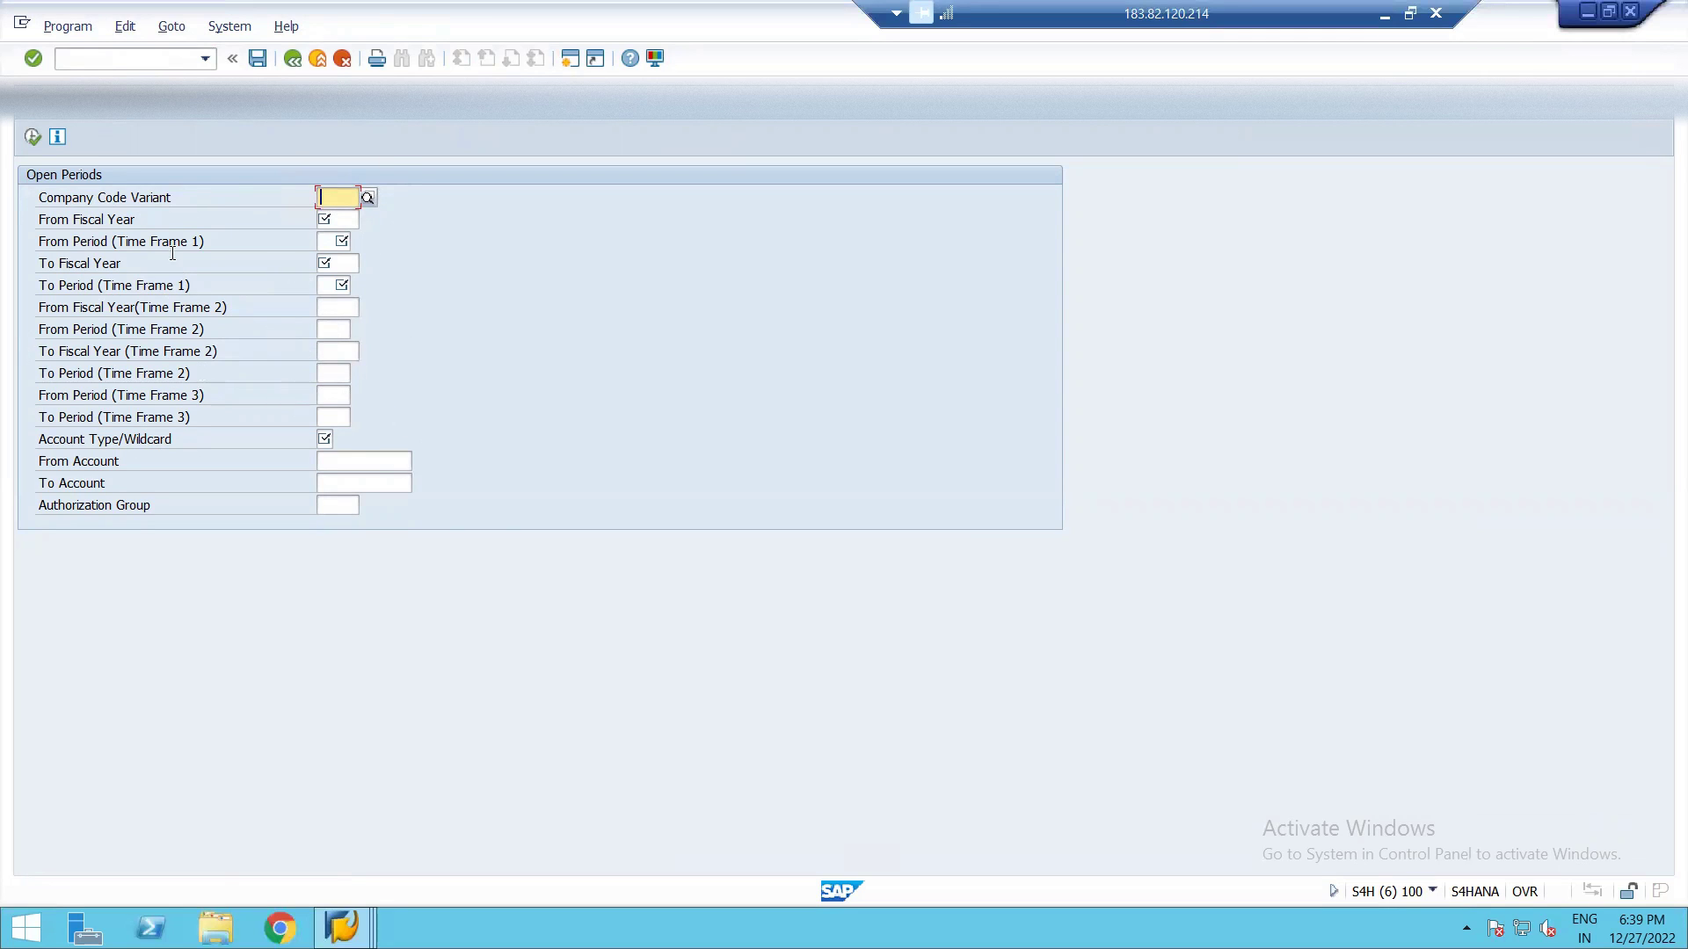
left_click(32, 137)
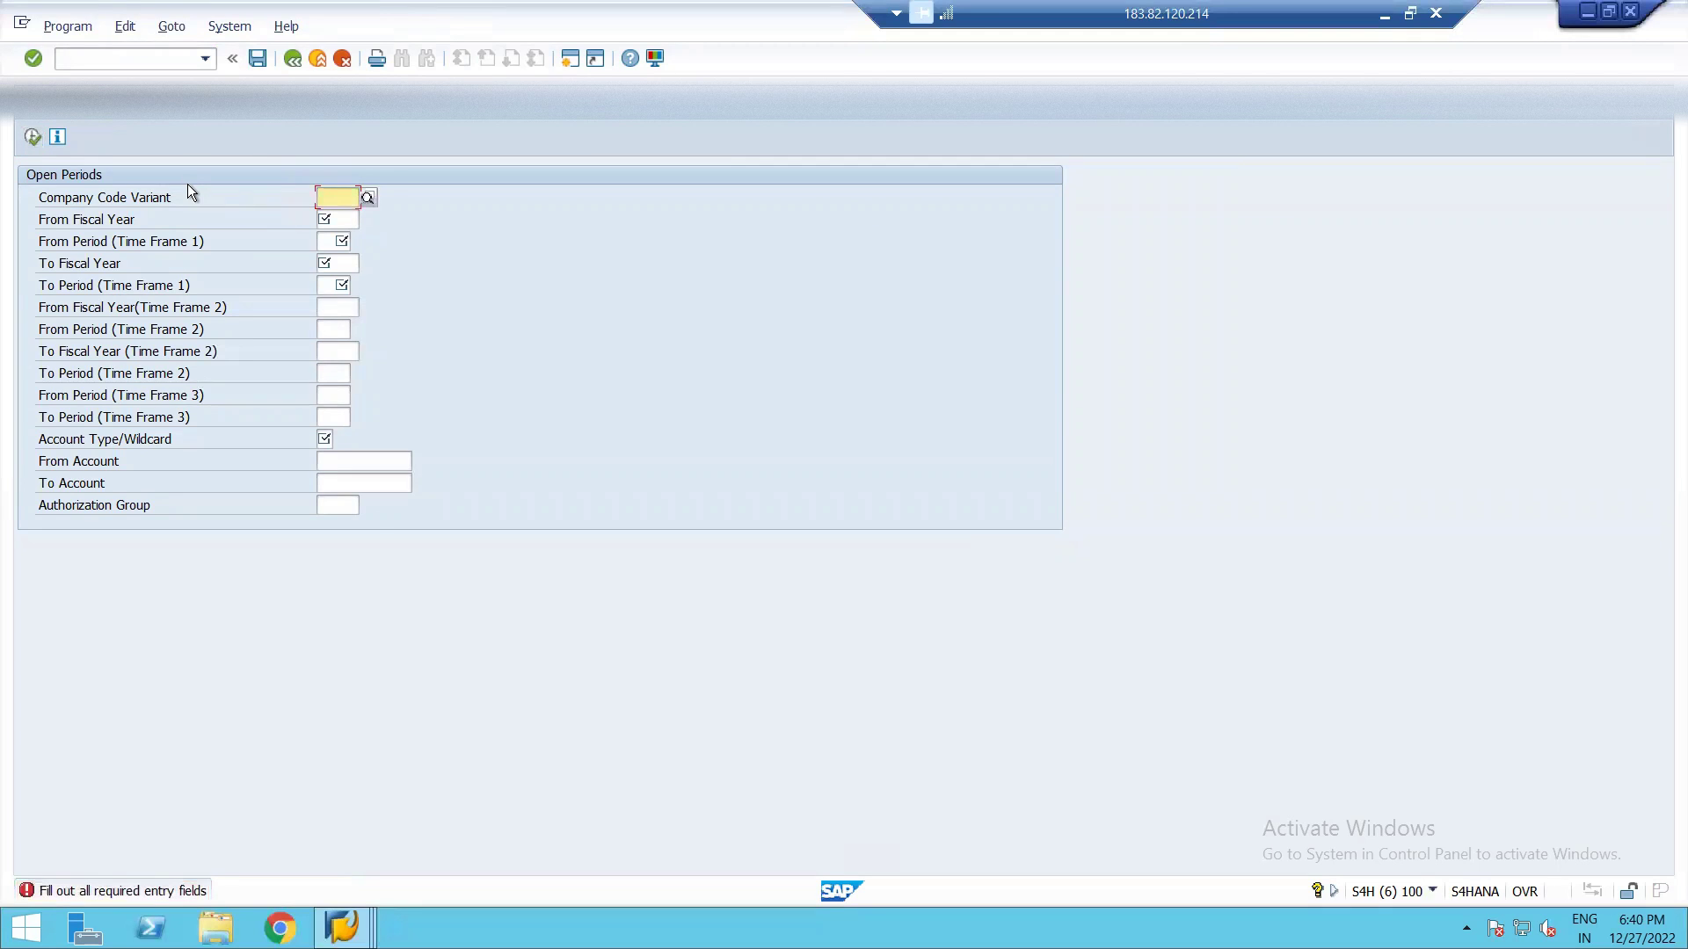
key("F3")
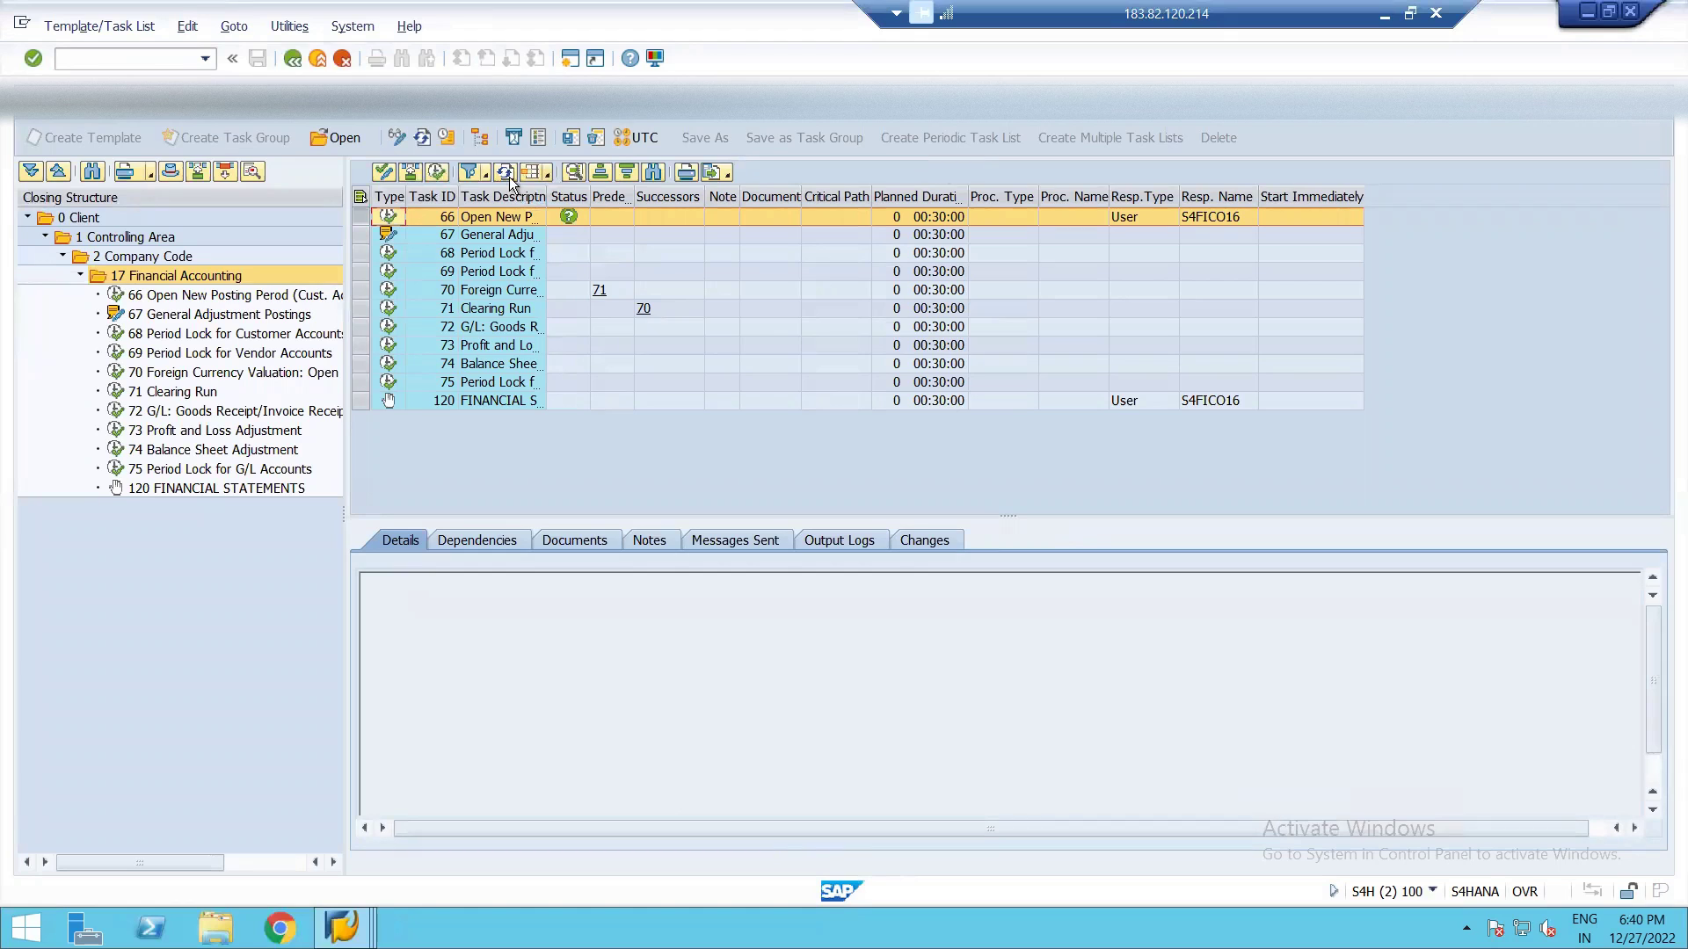
- Change the status of task 66 to Completed Without Errors
mouse_move(568, 227)
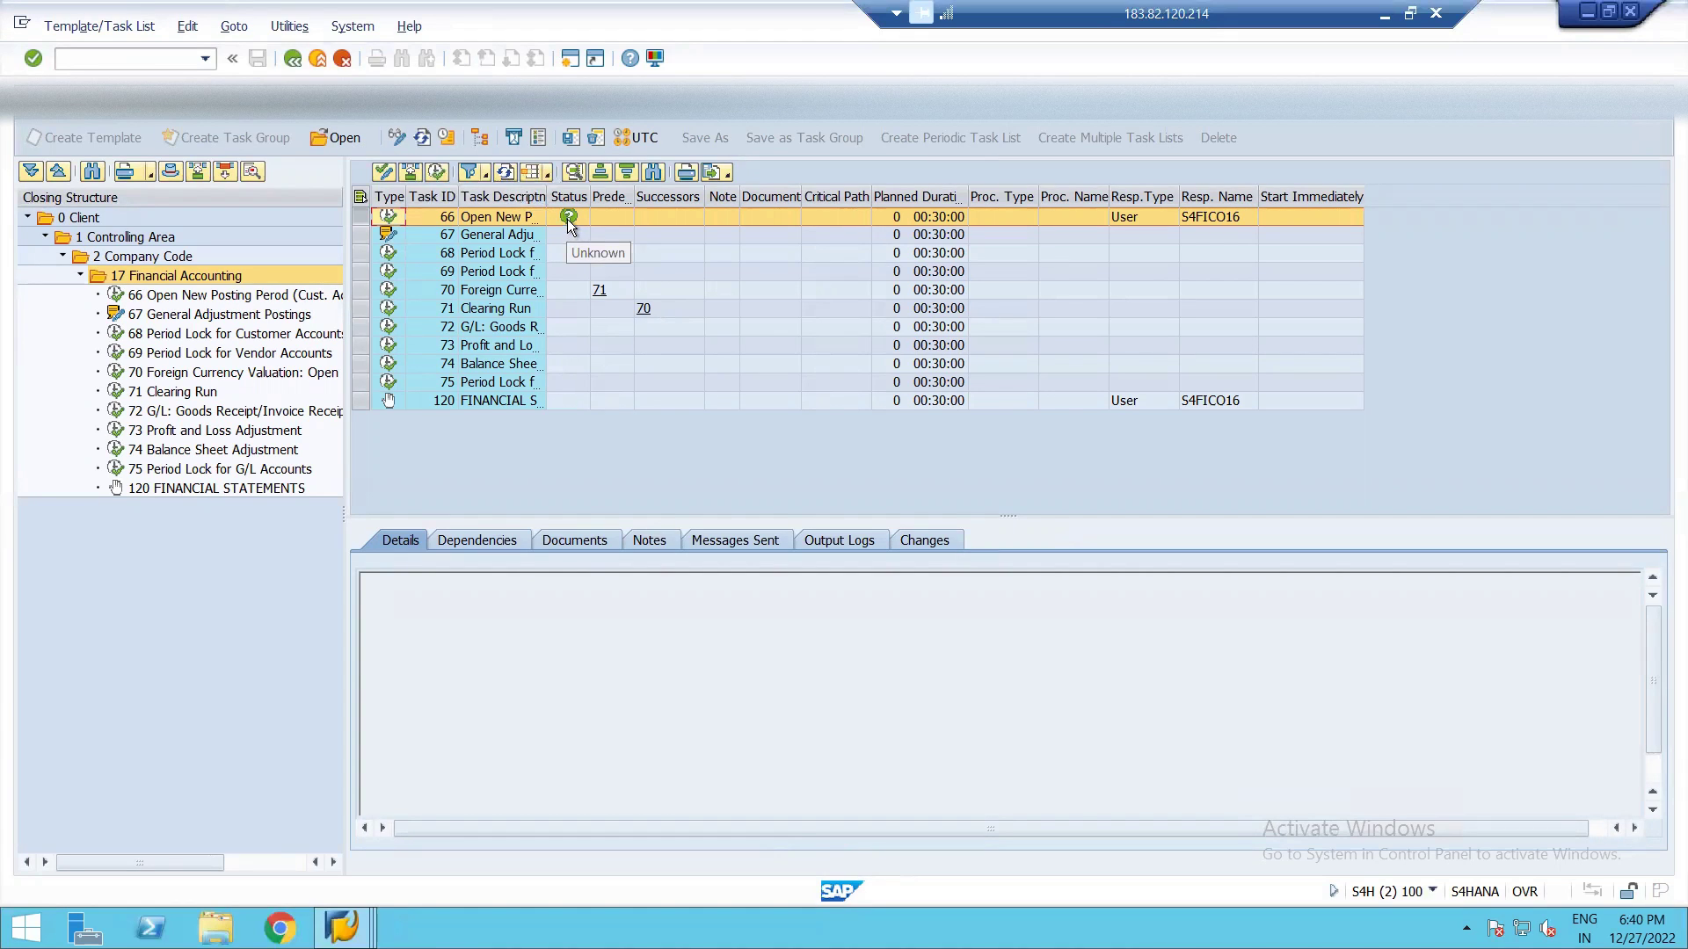
left_click(383, 173)
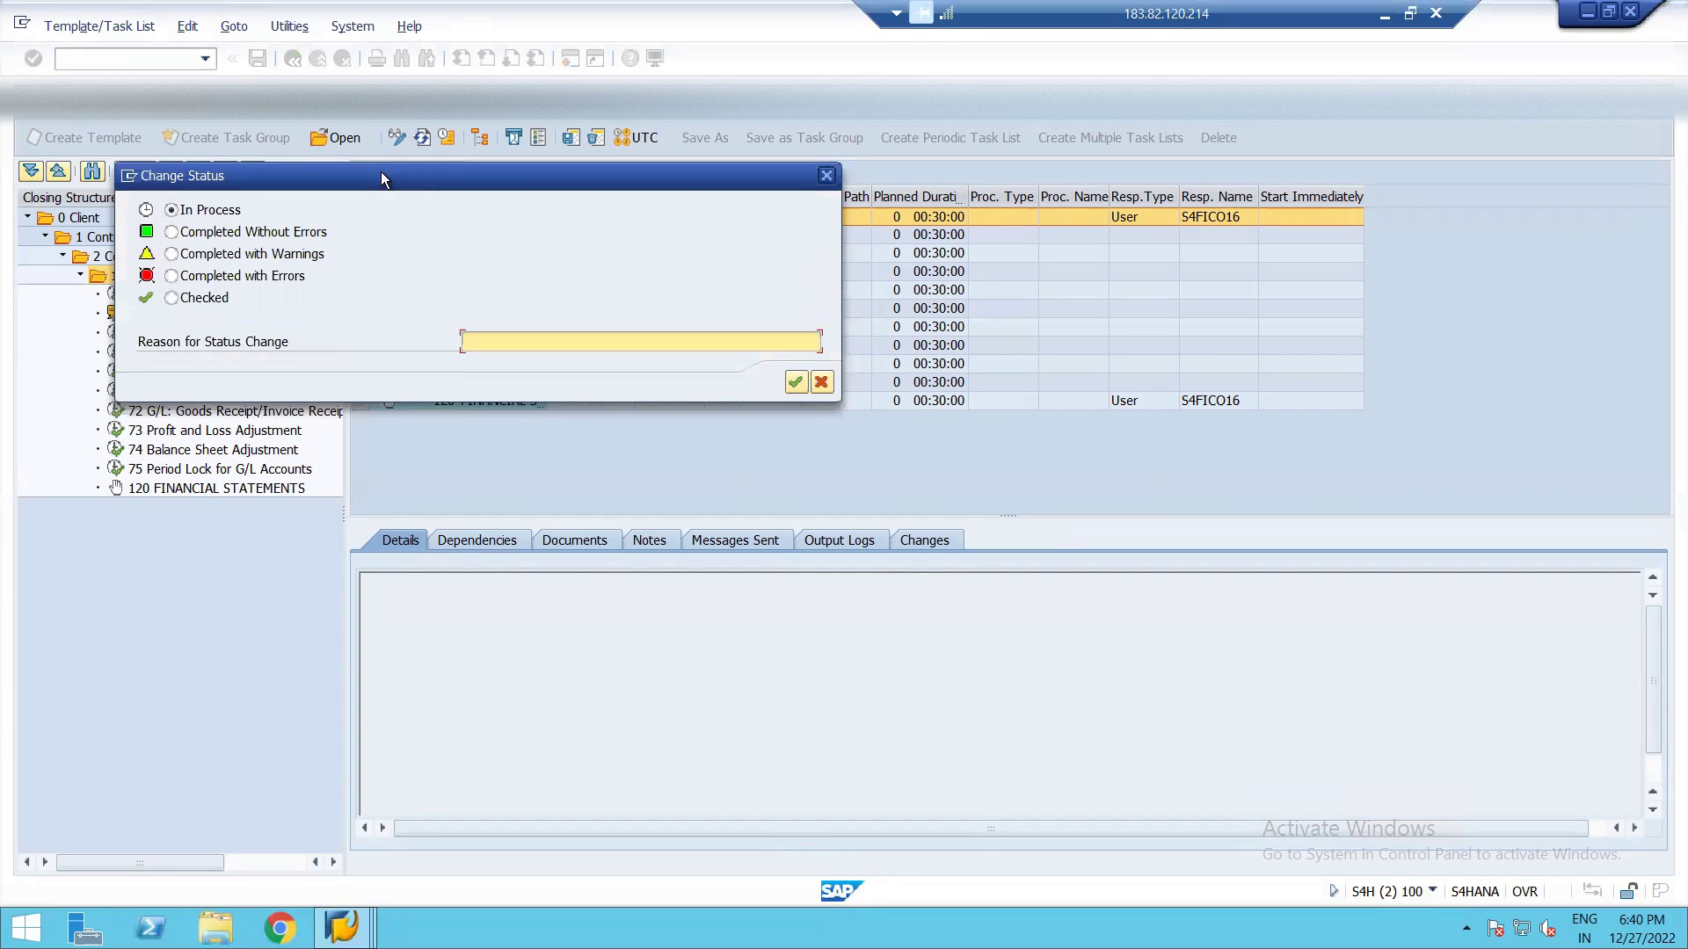
left_click(171, 233)
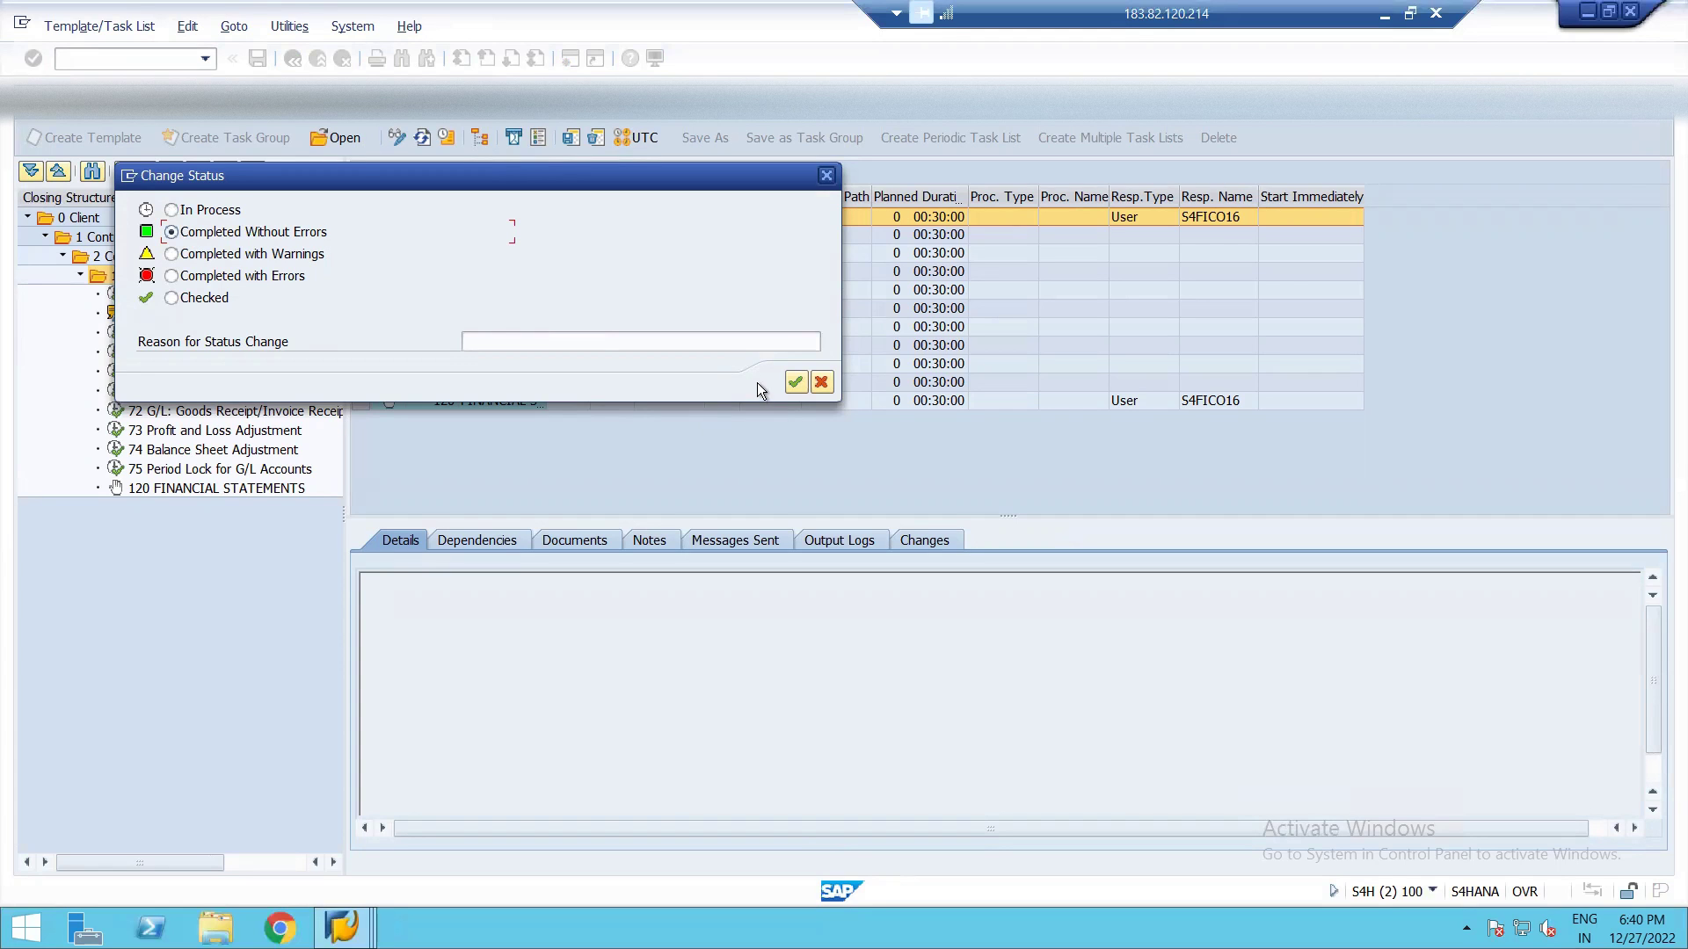
left_click(796, 382)
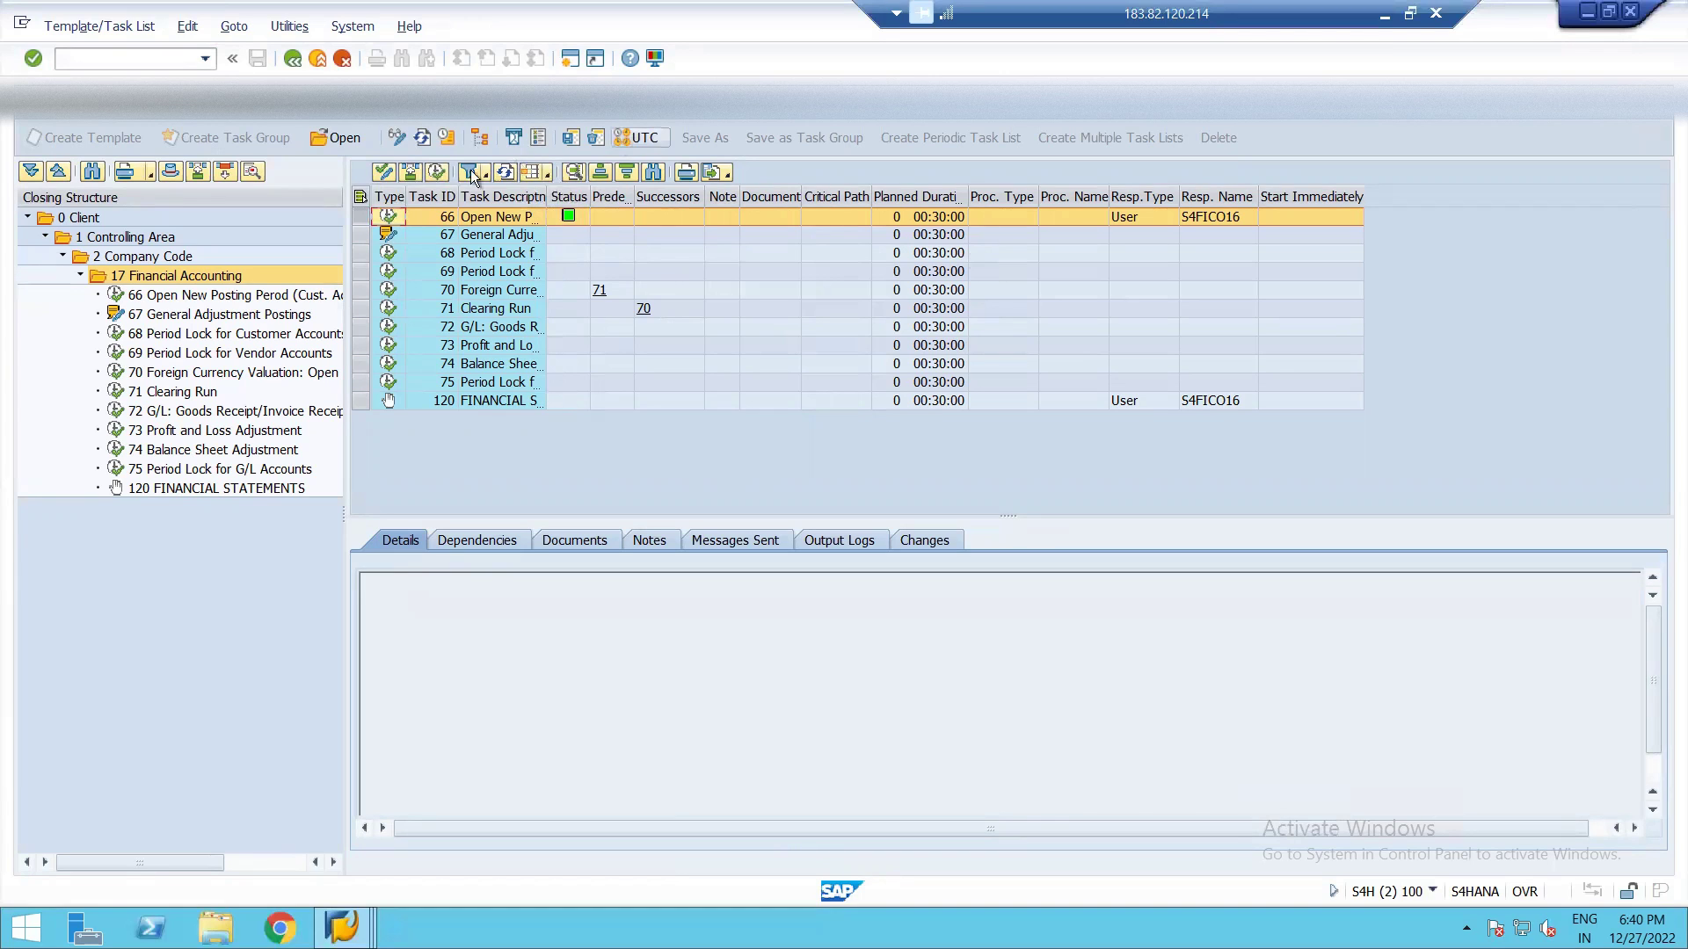
- Send a message titled CLOSING ACTIVITIES to the user ID responsible for task 66, and minimise the remote desktop session
left_click(514, 138)
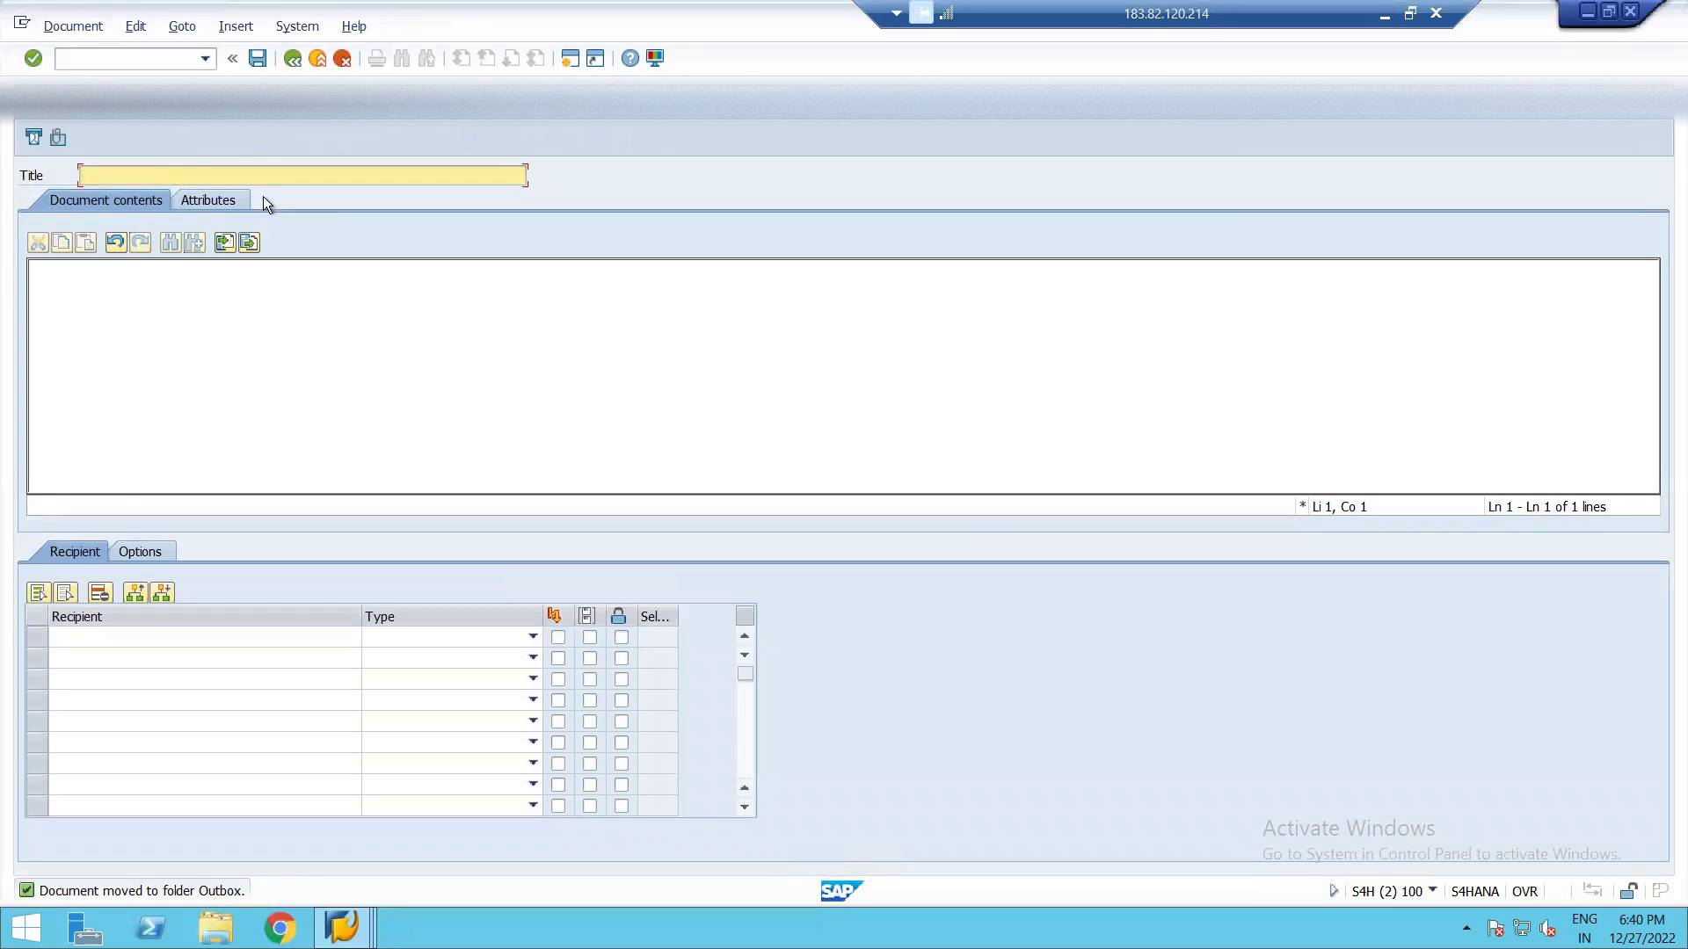
left_click(108, 638)
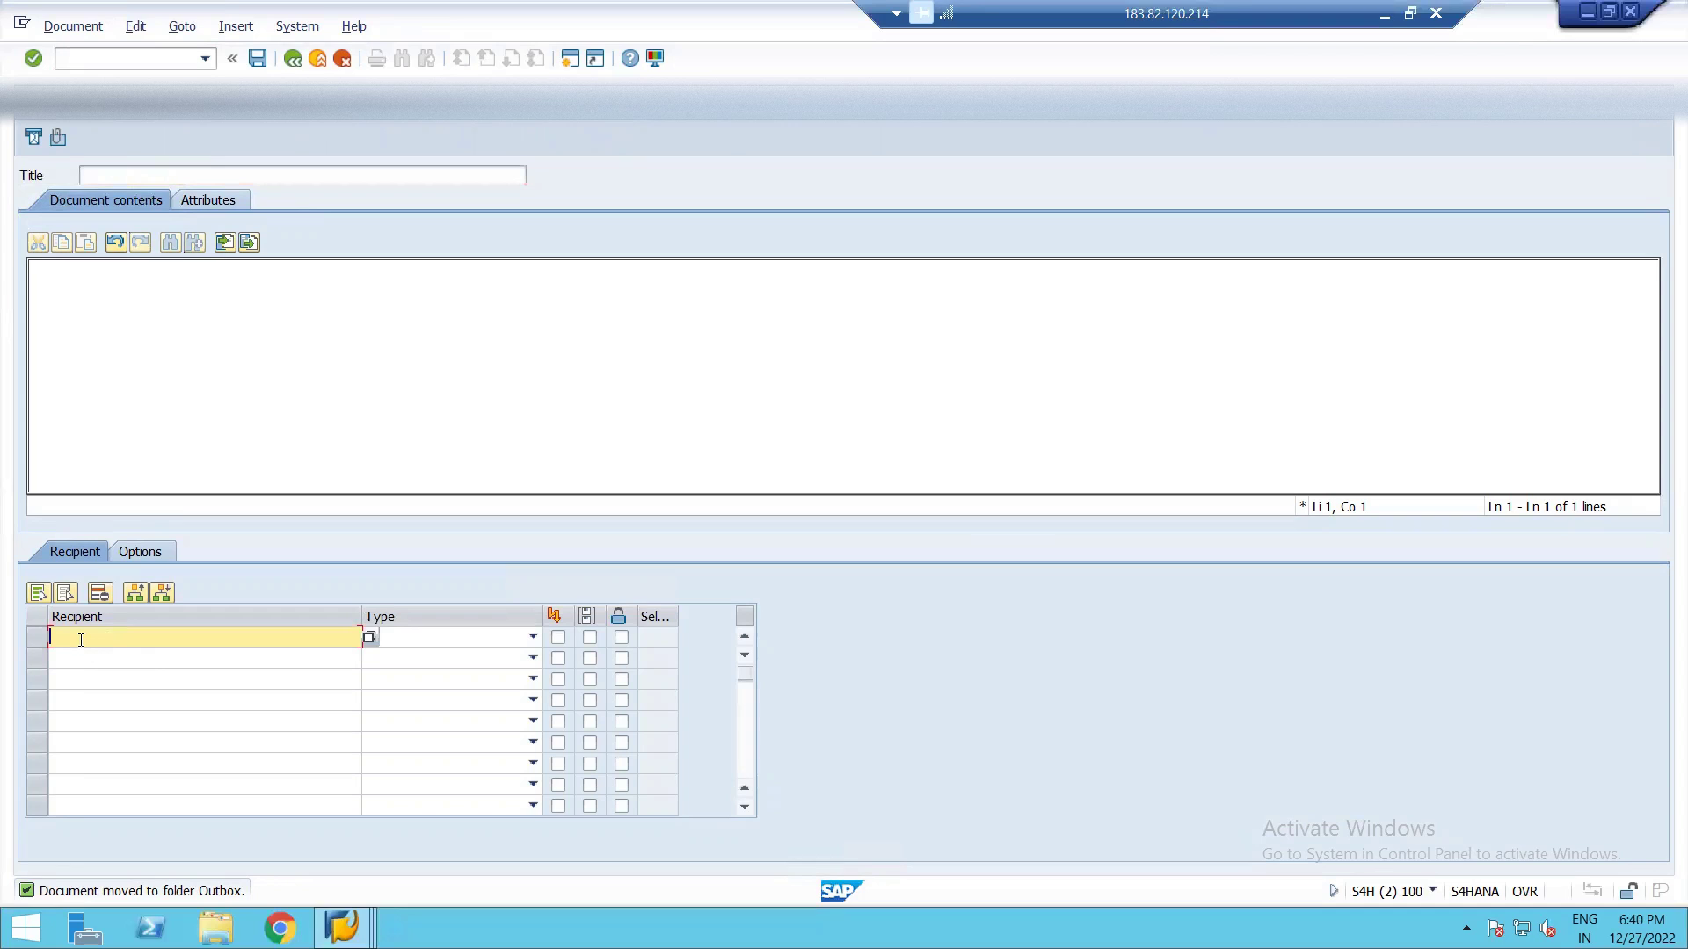
type("S4FICO16")
left_click(467, 634)
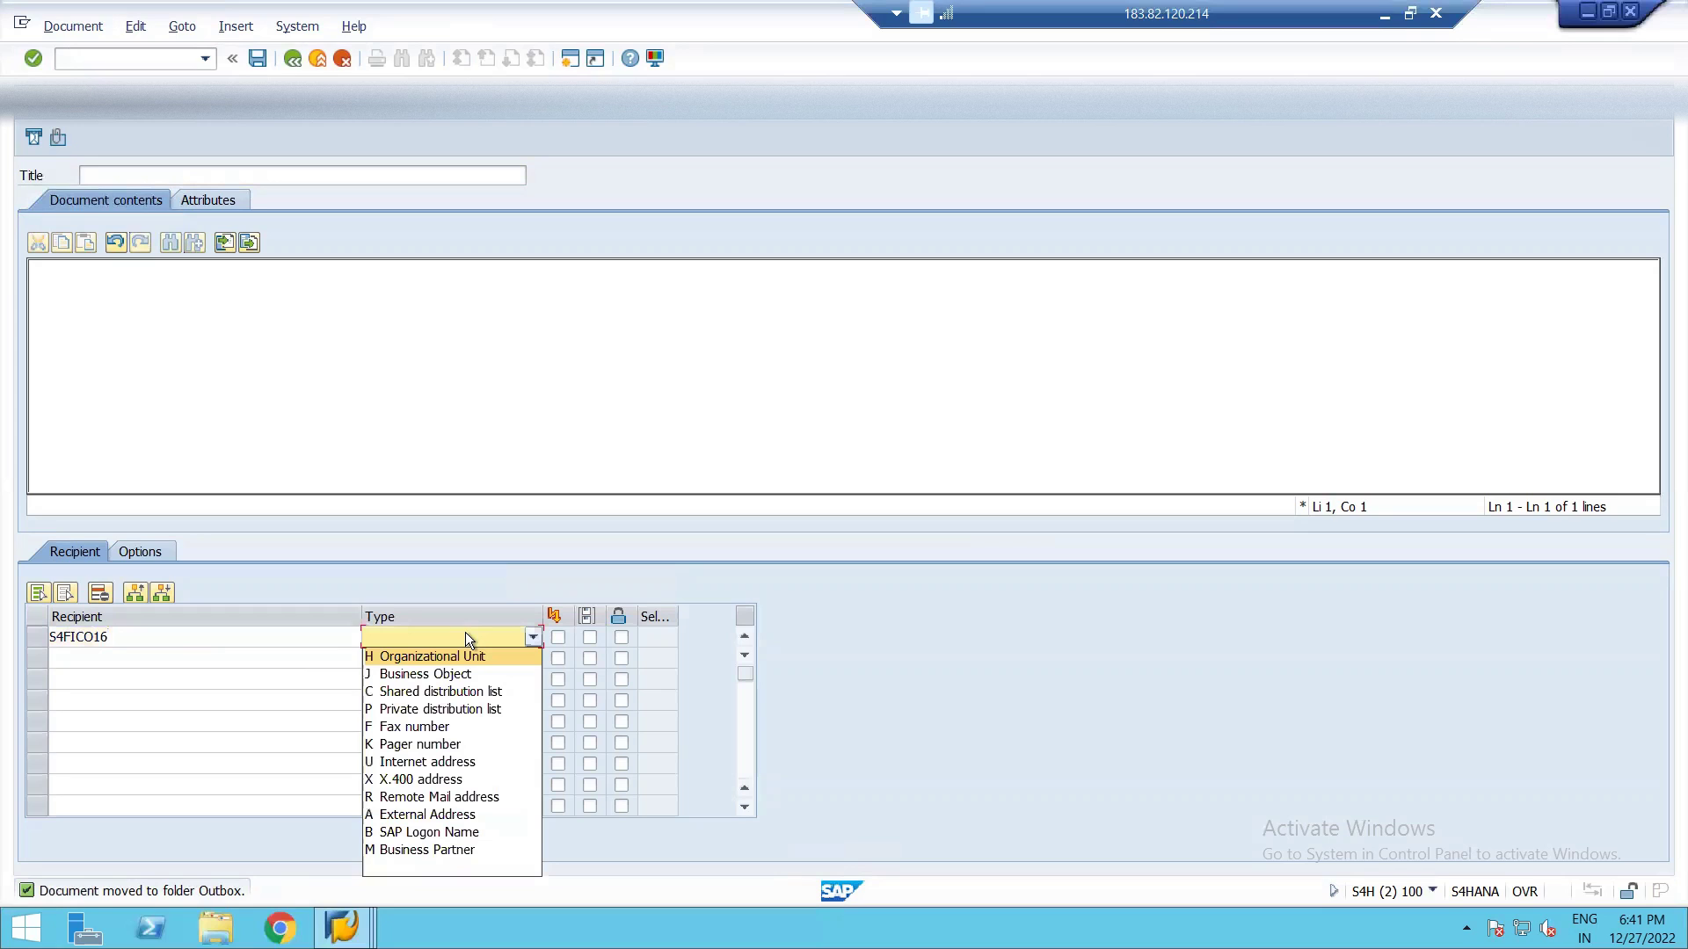
left_click(466, 634)
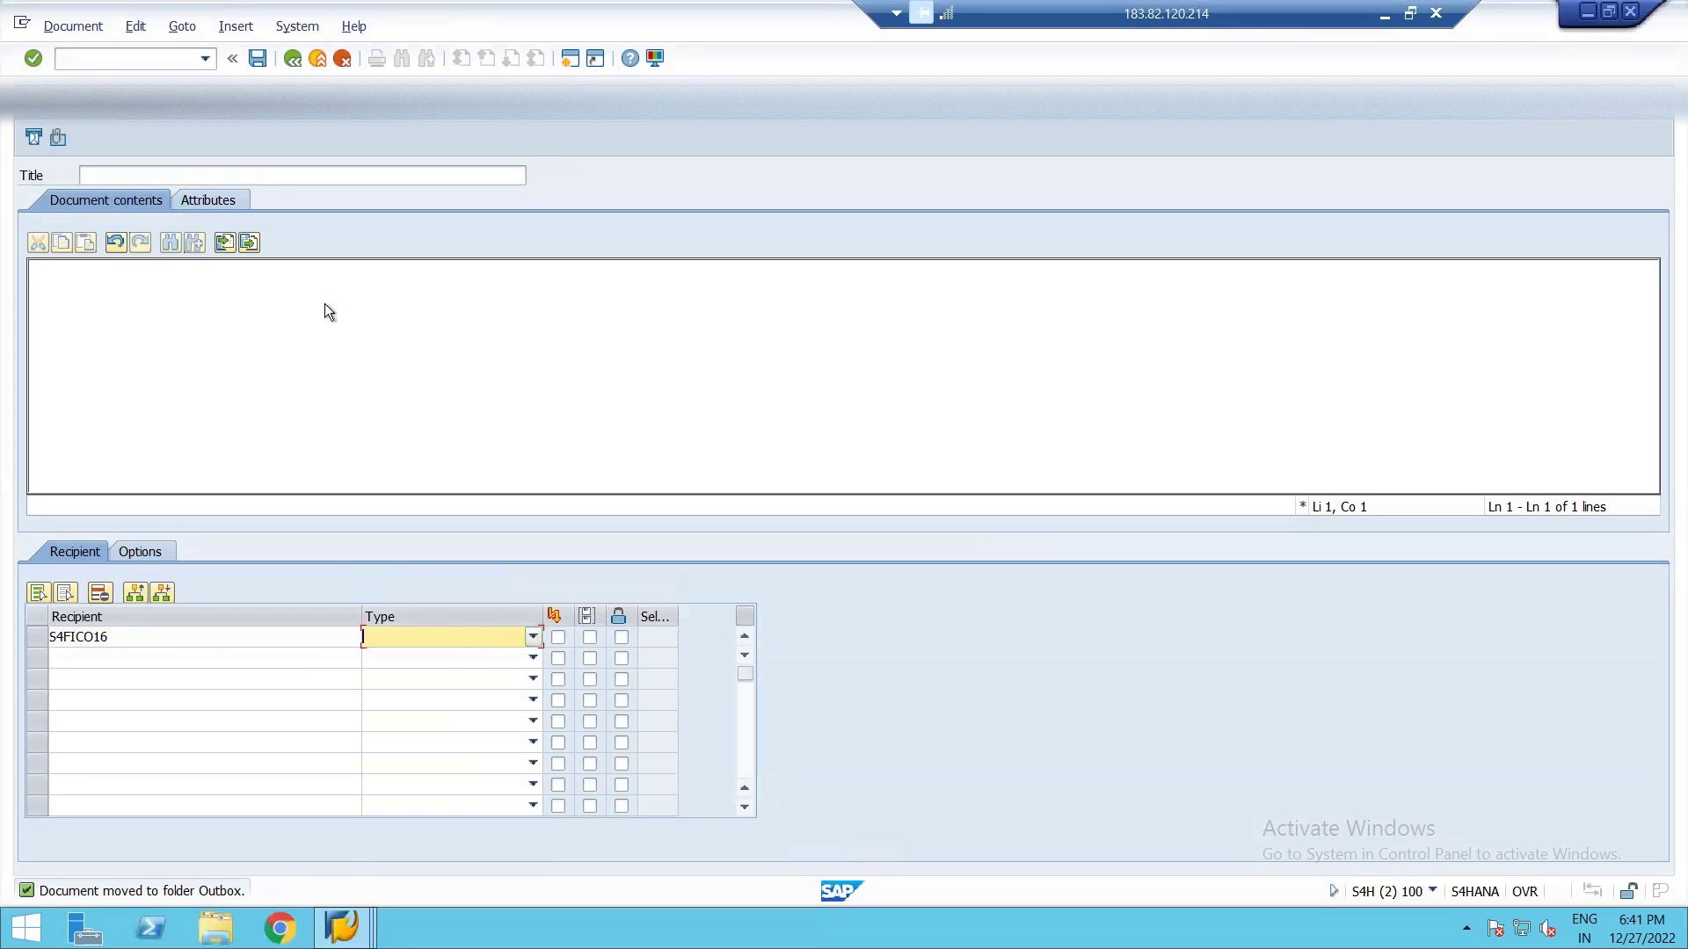
left_click(278, 179)
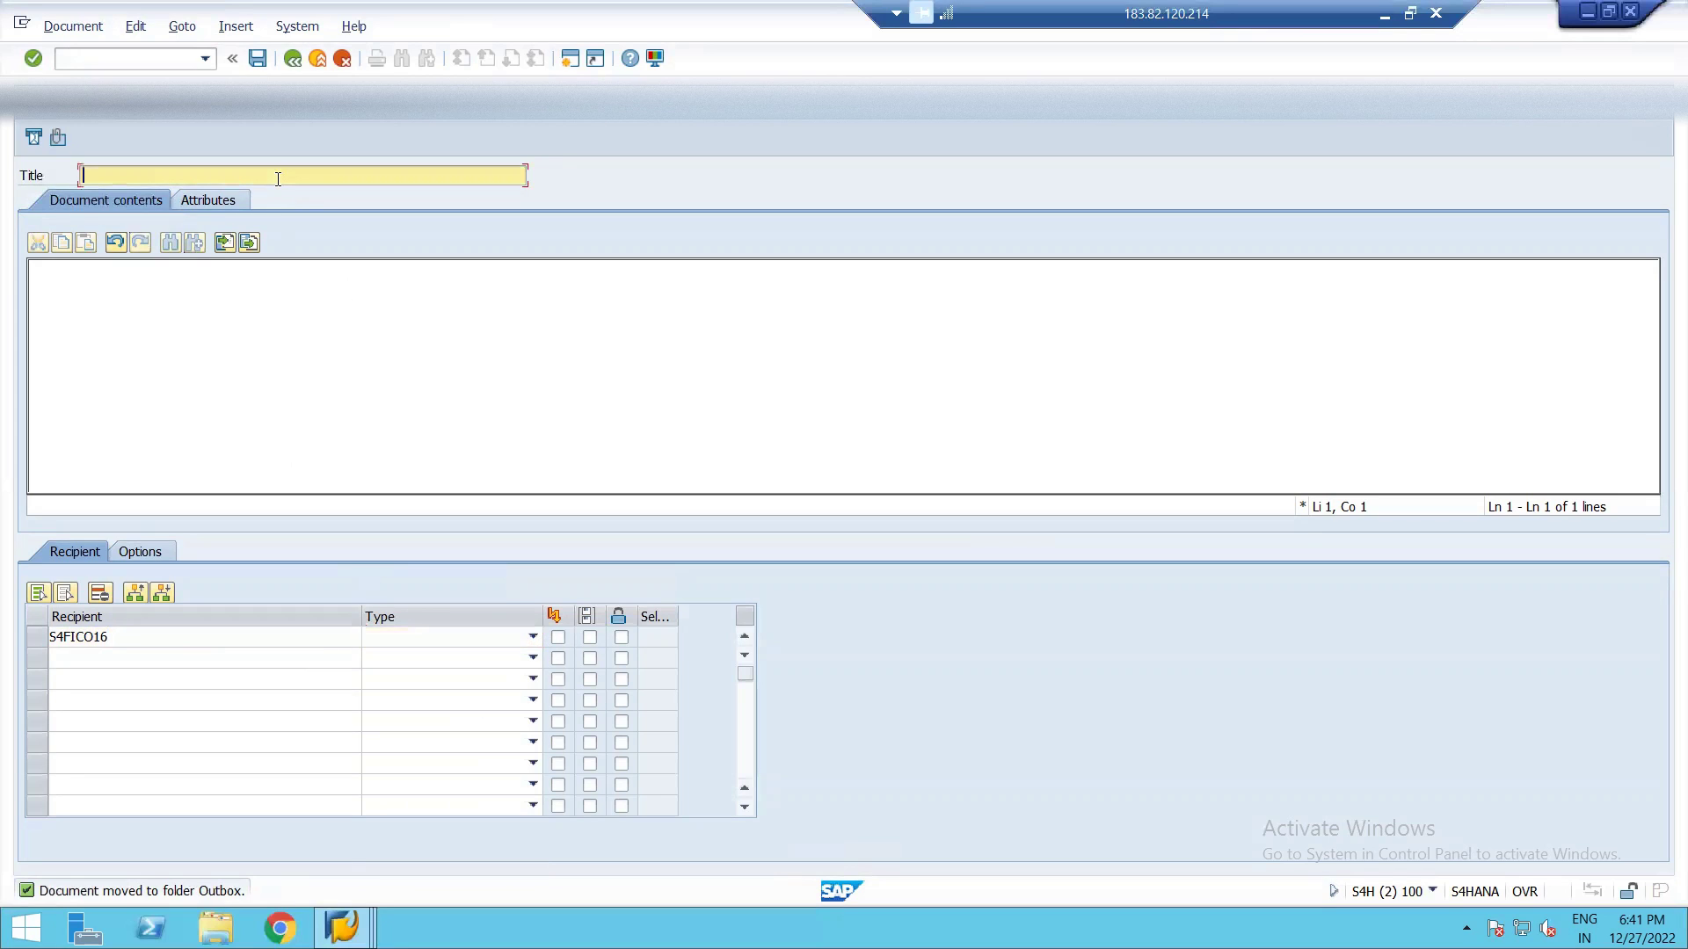
type("CLOSING ACTIVITIES")
left_click(262, 319)
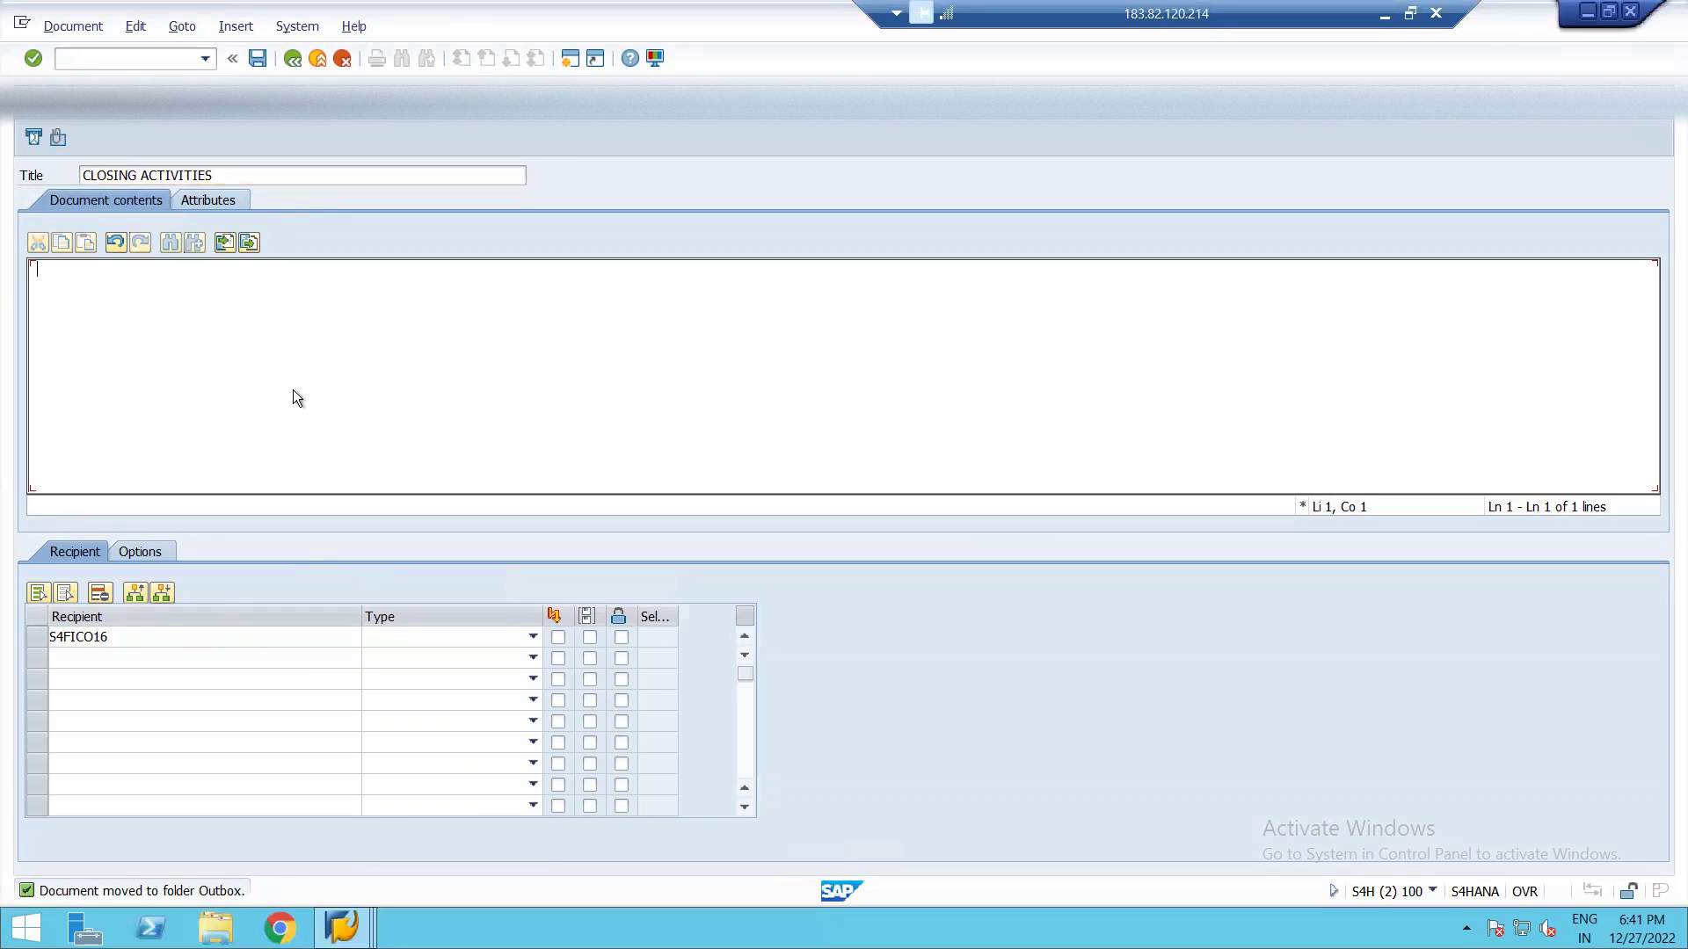
left_click(34, 138)
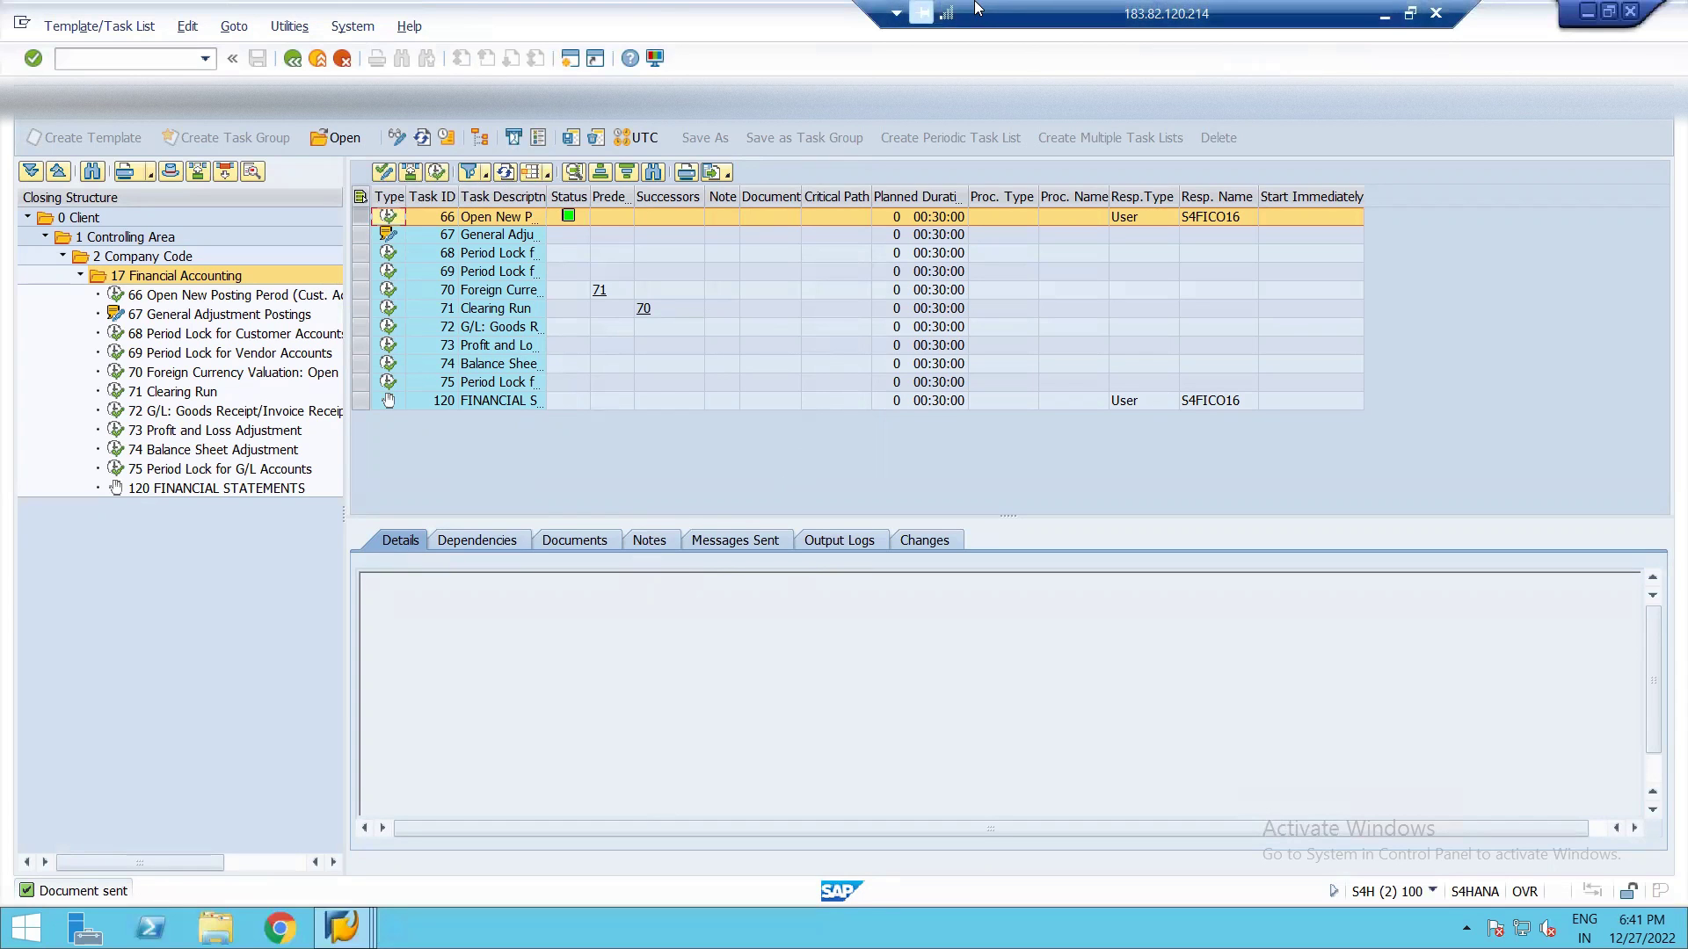
left_click(1385, 13)
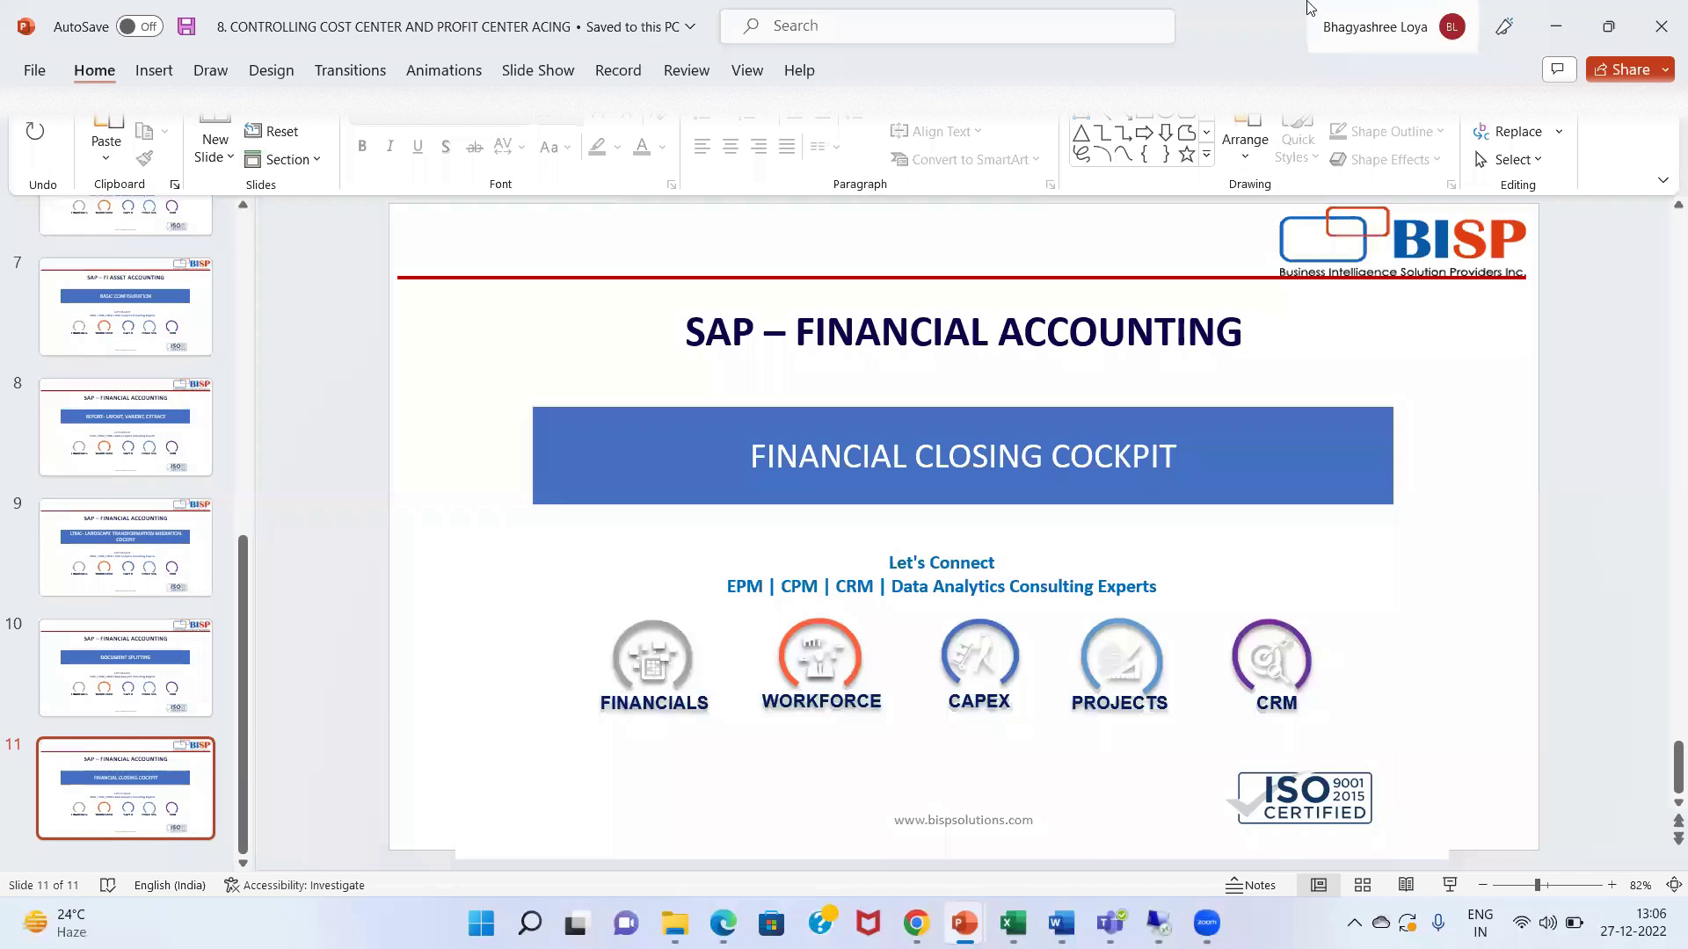